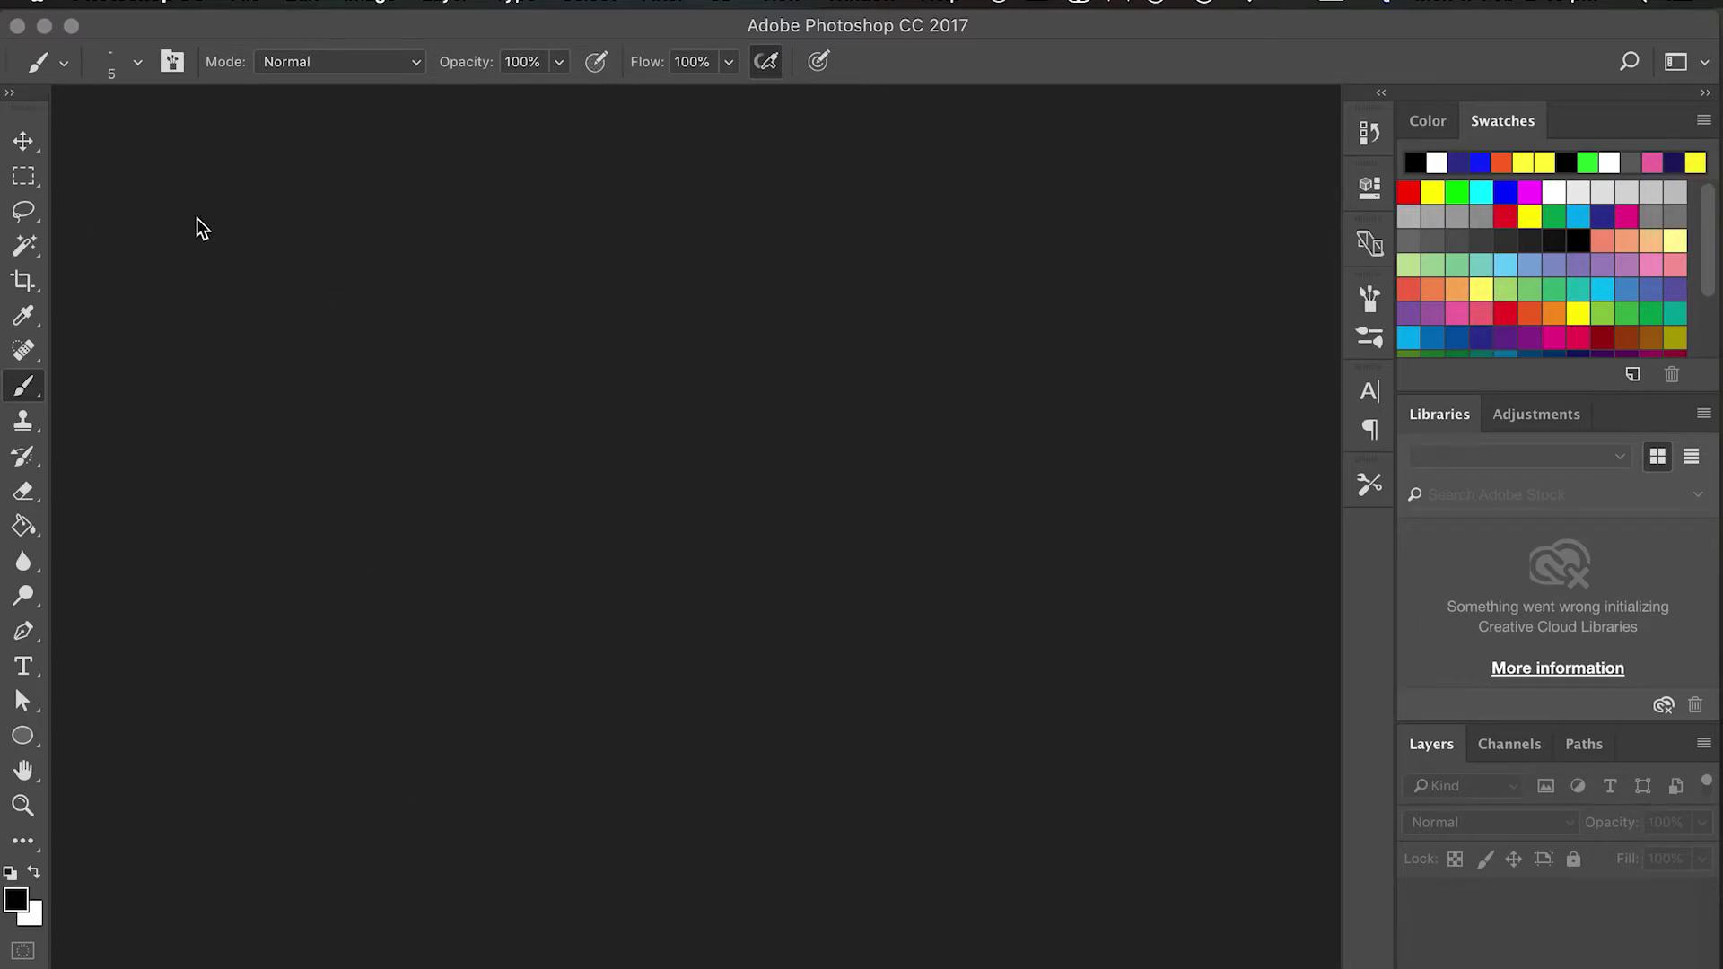
Scan the whole dog painting from the scanner at 600 dpi into Photoshop as Scan 11.jpeg.
{"action": "left_click", "coordinate": [245, 5]}
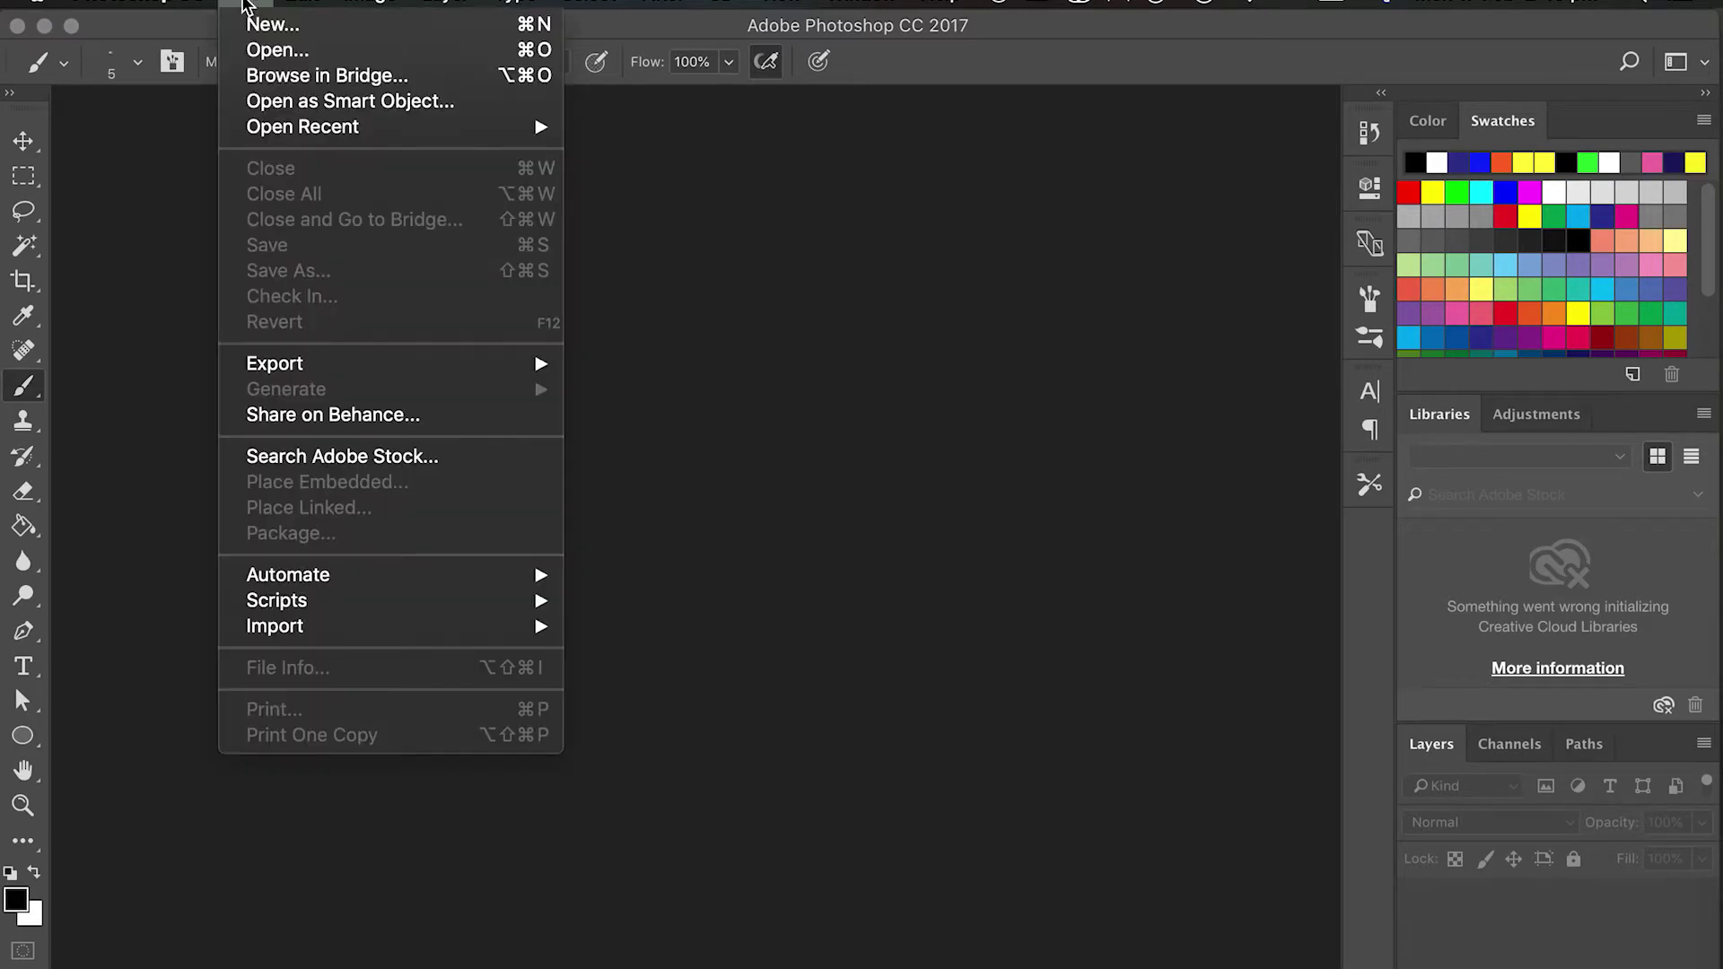
{"action": "mouse_move", "coordinate": [269, 626]}
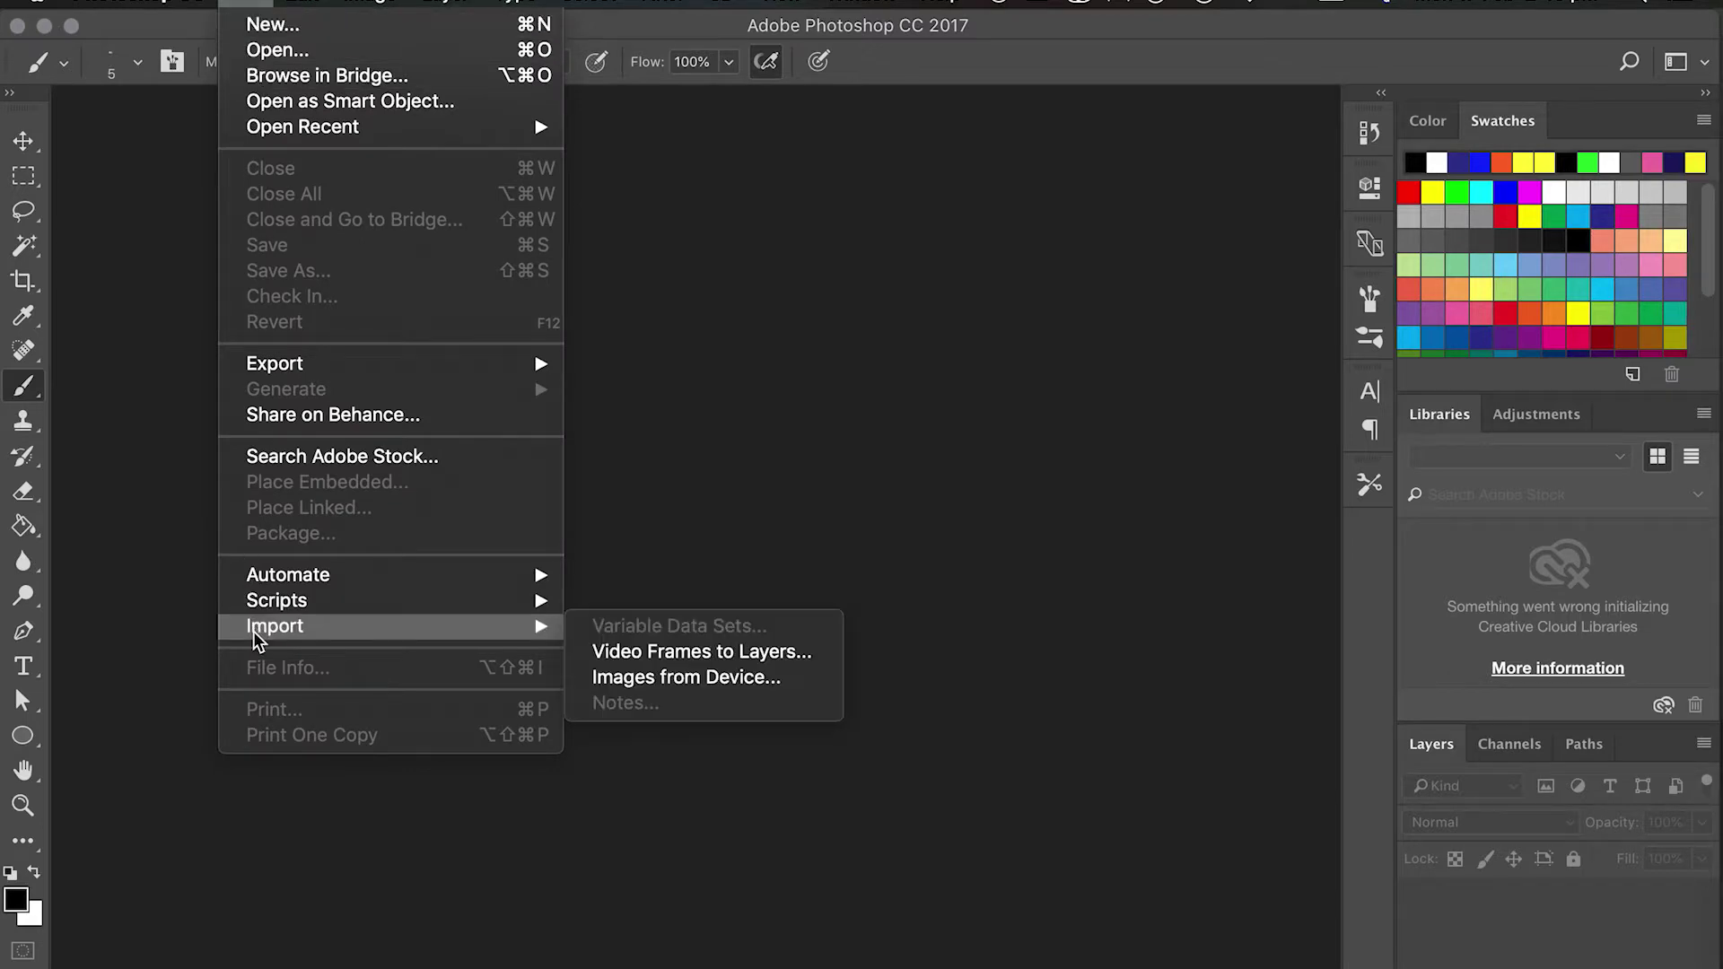
{"action": "left_click", "coordinate": [653, 679]}
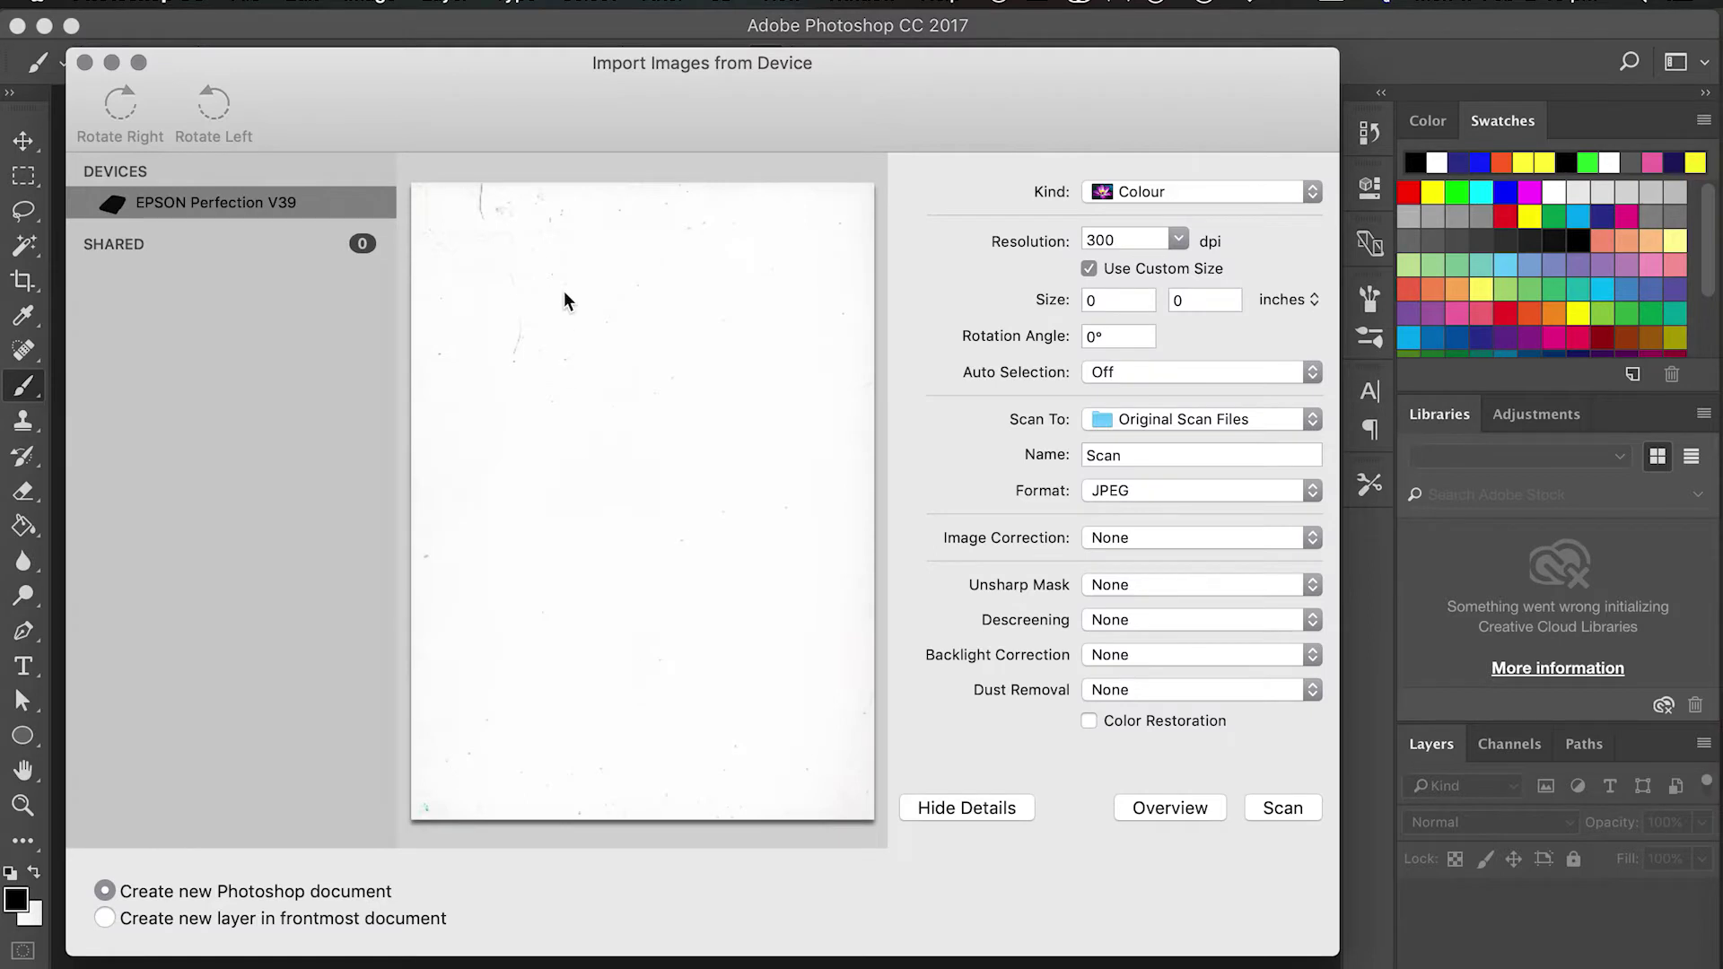
{"action": "left_click", "coordinate": [1156, 808]}
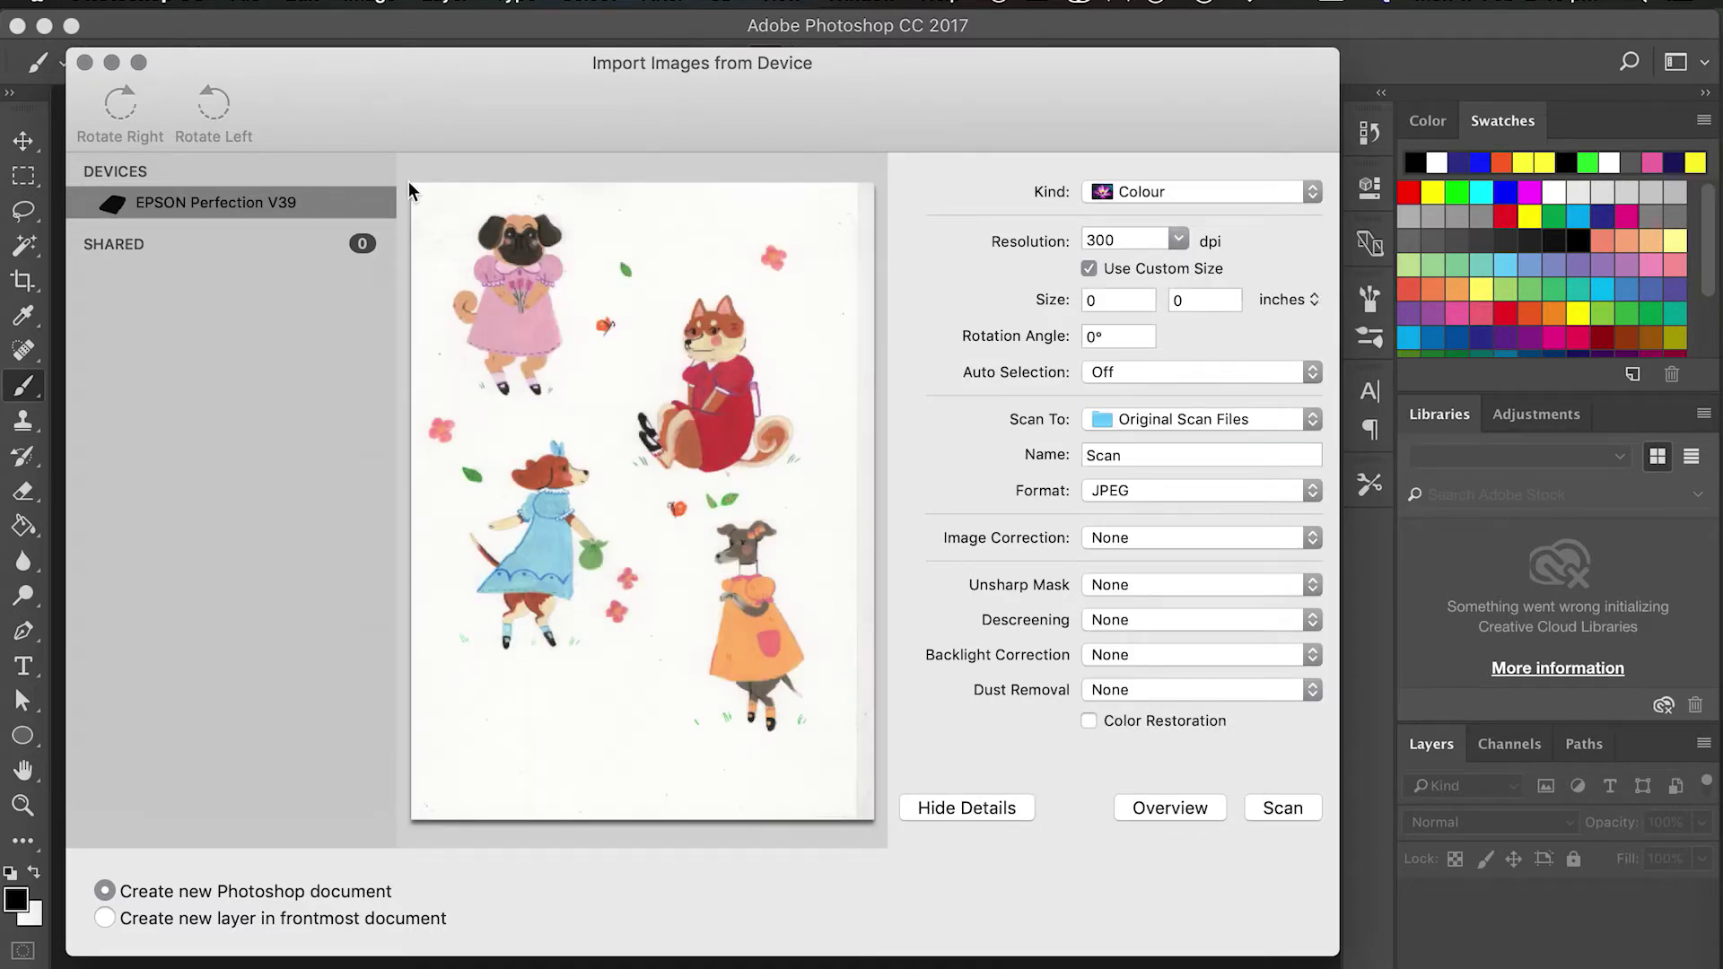
{"action": "left_click_drag", "start_coordinate": [409, 184], "coordinate": [910, 900]}
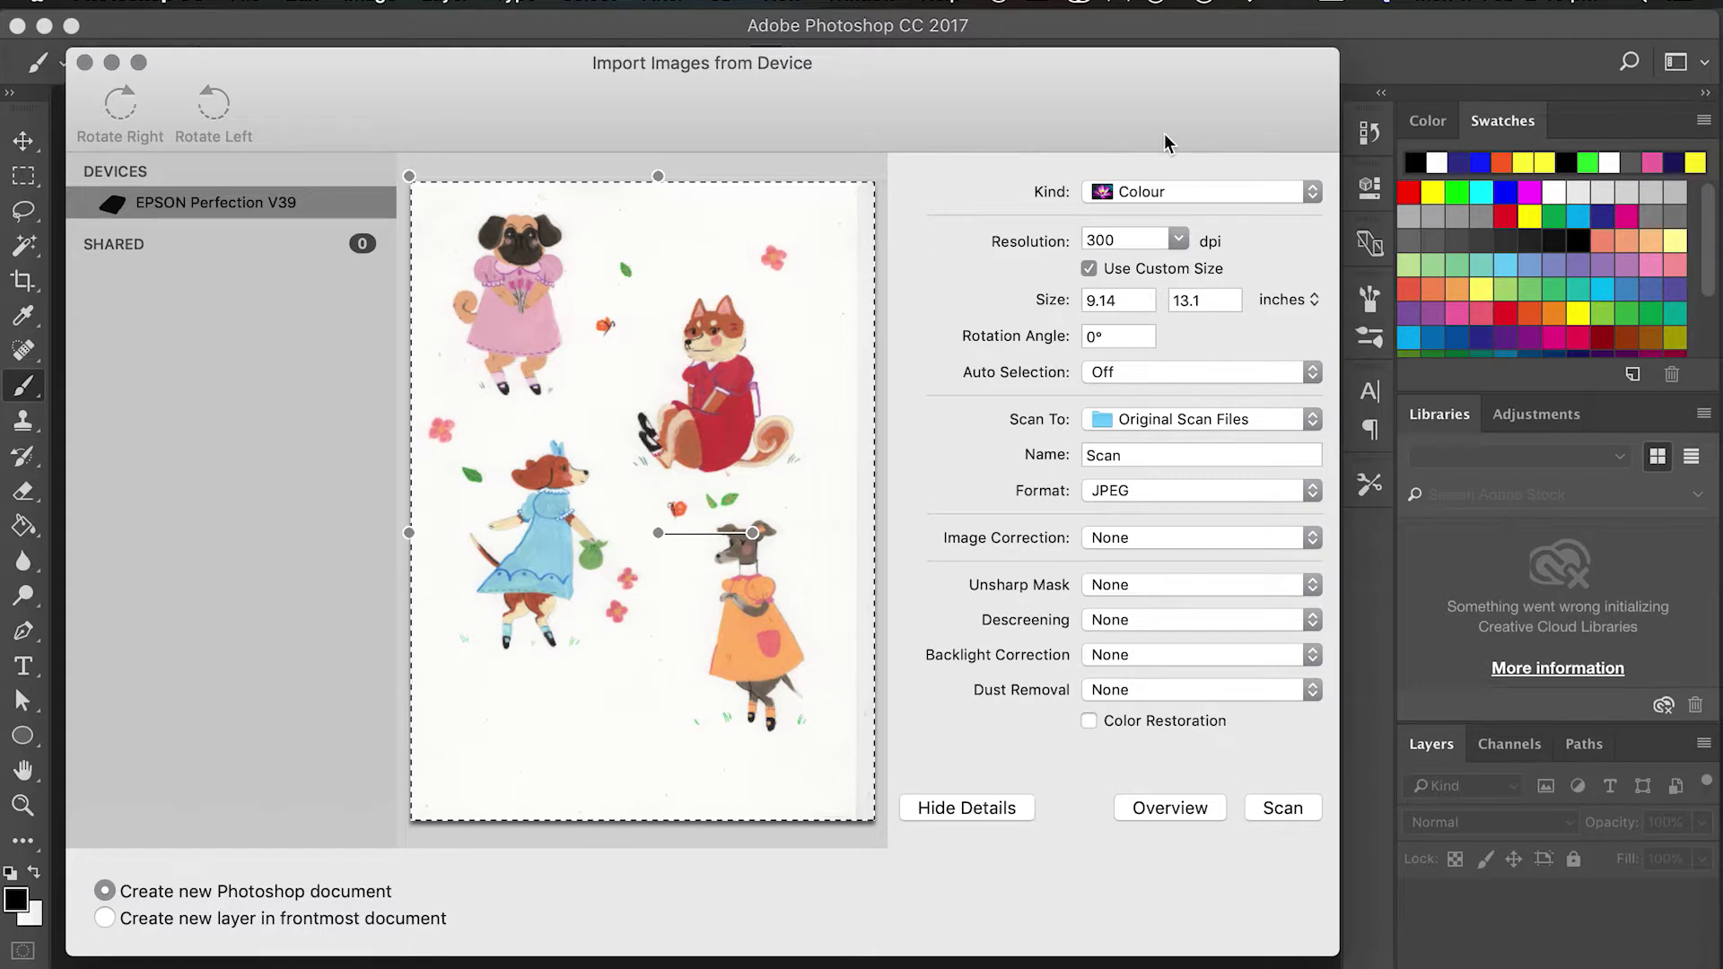
{"action": "left_click", "coordinate": [1177, 239]}
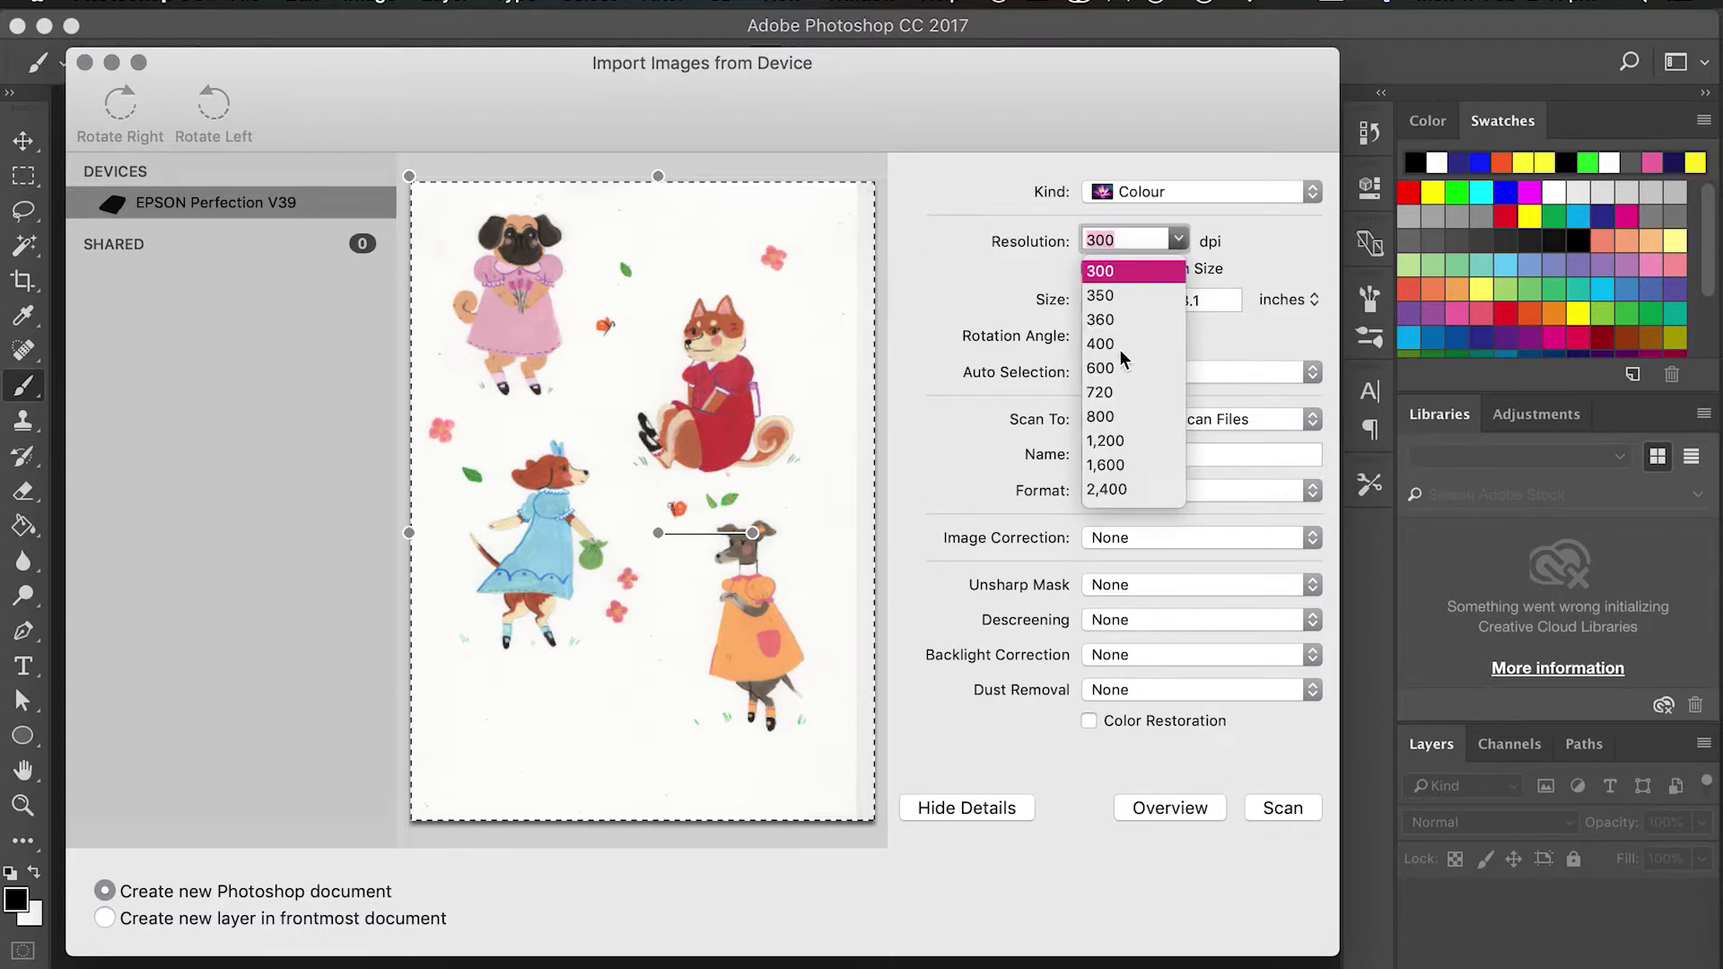
{"action": "left_click", "coordinate": [1101, 369]}
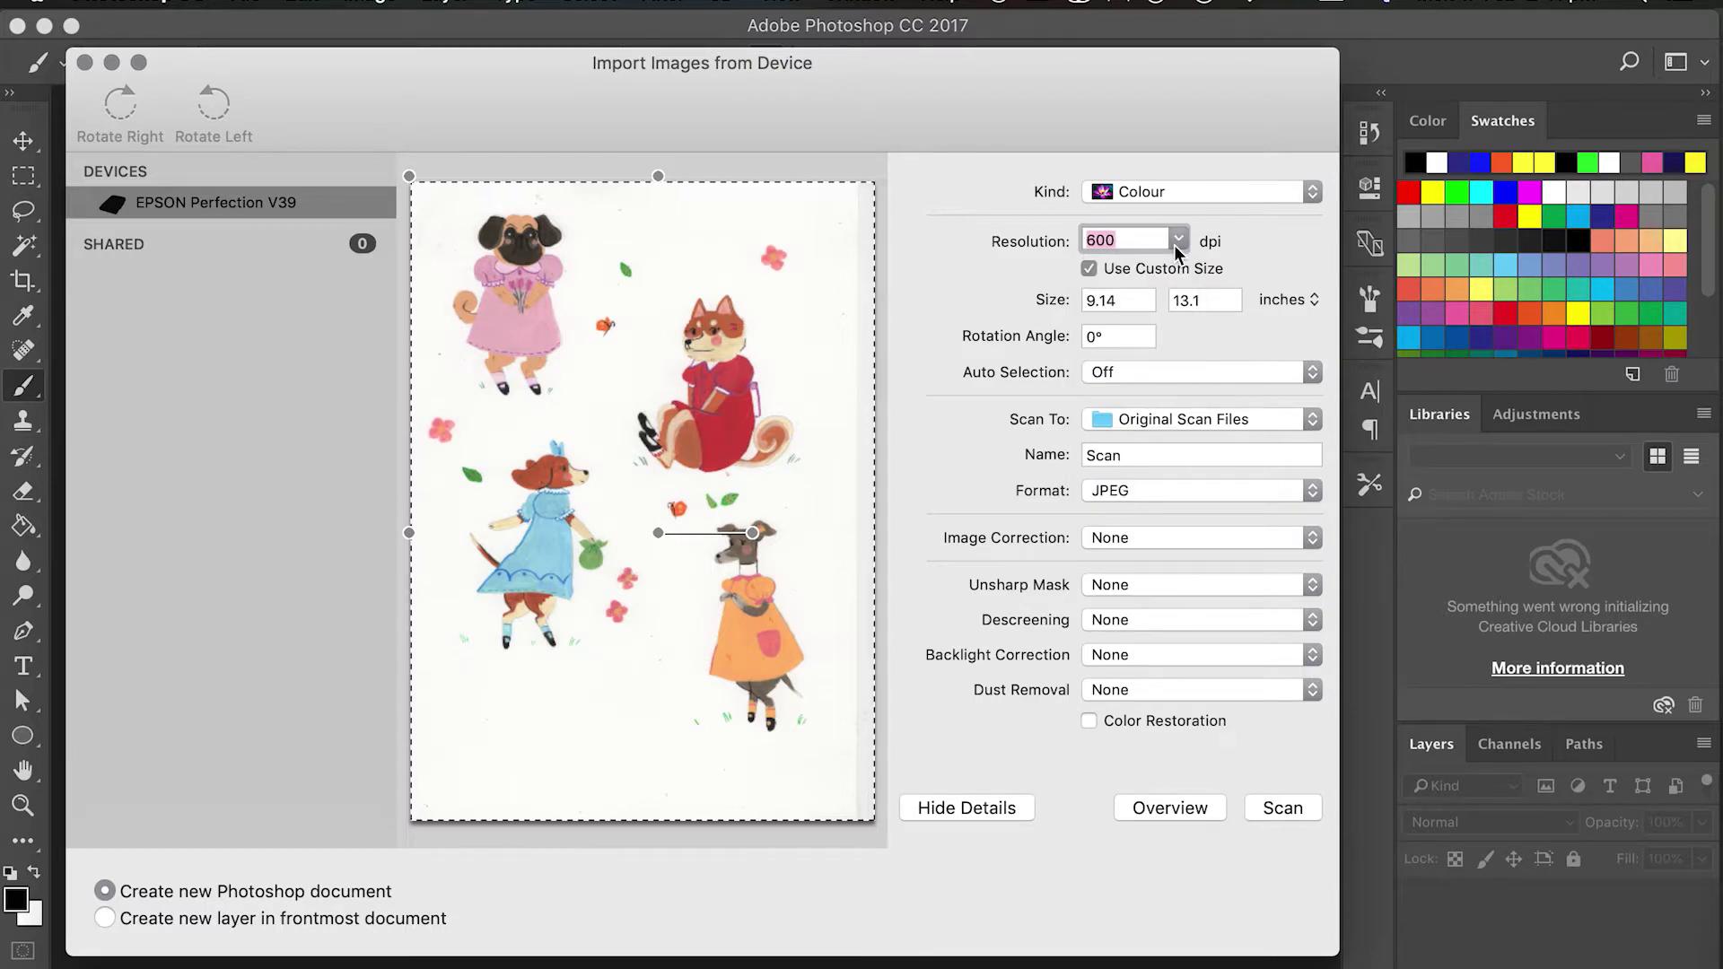
{"action": "left_click", "coordinate": [1289, 809]}
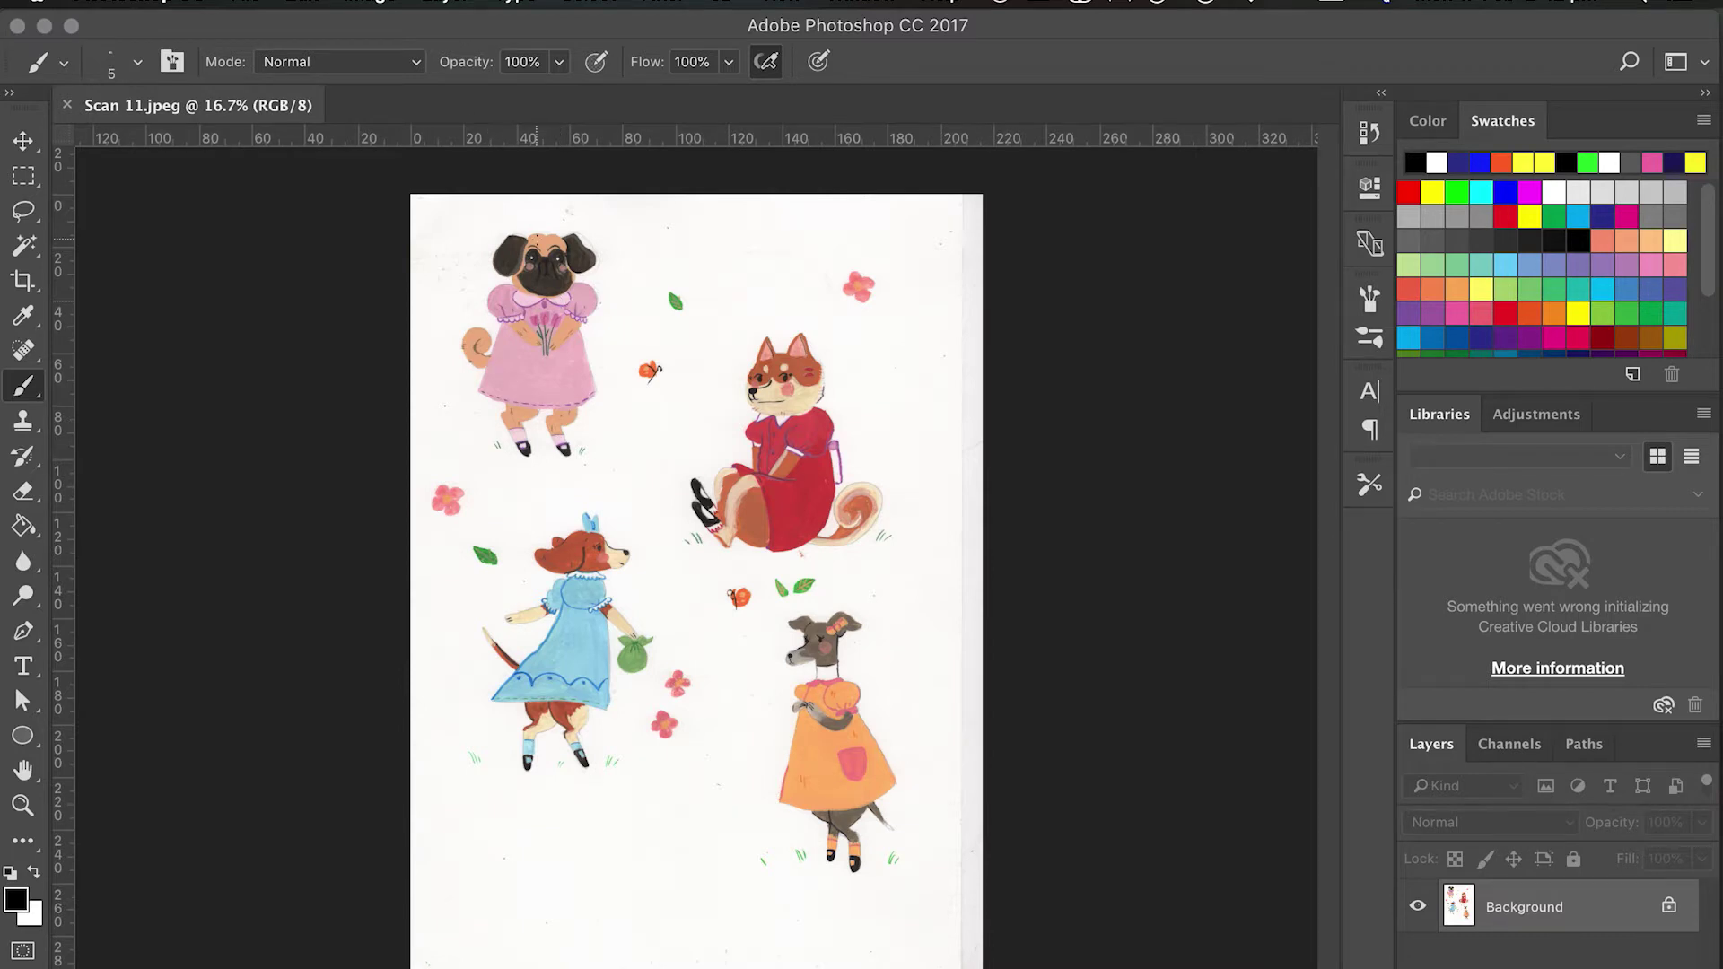
After zooming over the scan and cancelling an Open dialog, bring up the New Document dialog.
{"action": "scroll", "coordinate": [652, 429], "scroll_direction": "up", "scroll_amount": 3}
{"action": "scroll", "coordinate": [654, 397], "scroll_direction": "down", "scroll_amount": 5}
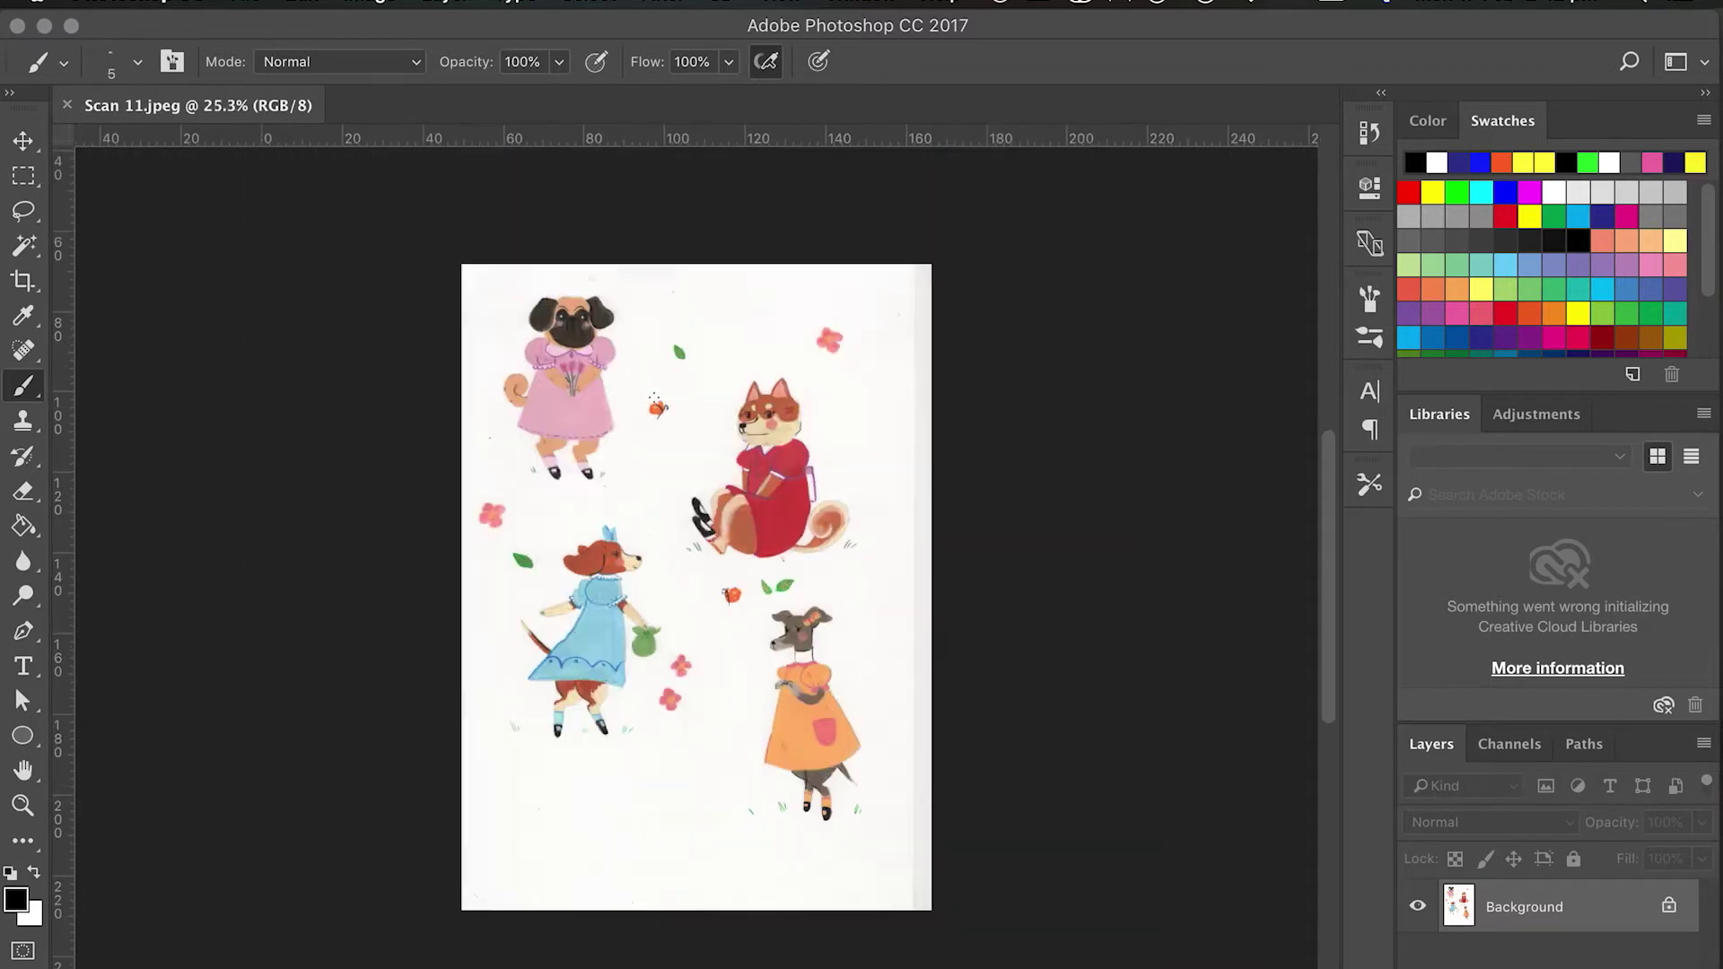
{"action": "scroll", "coordinate": [662, 355], "scroll_direction": "up", "scroll_amount": 3}
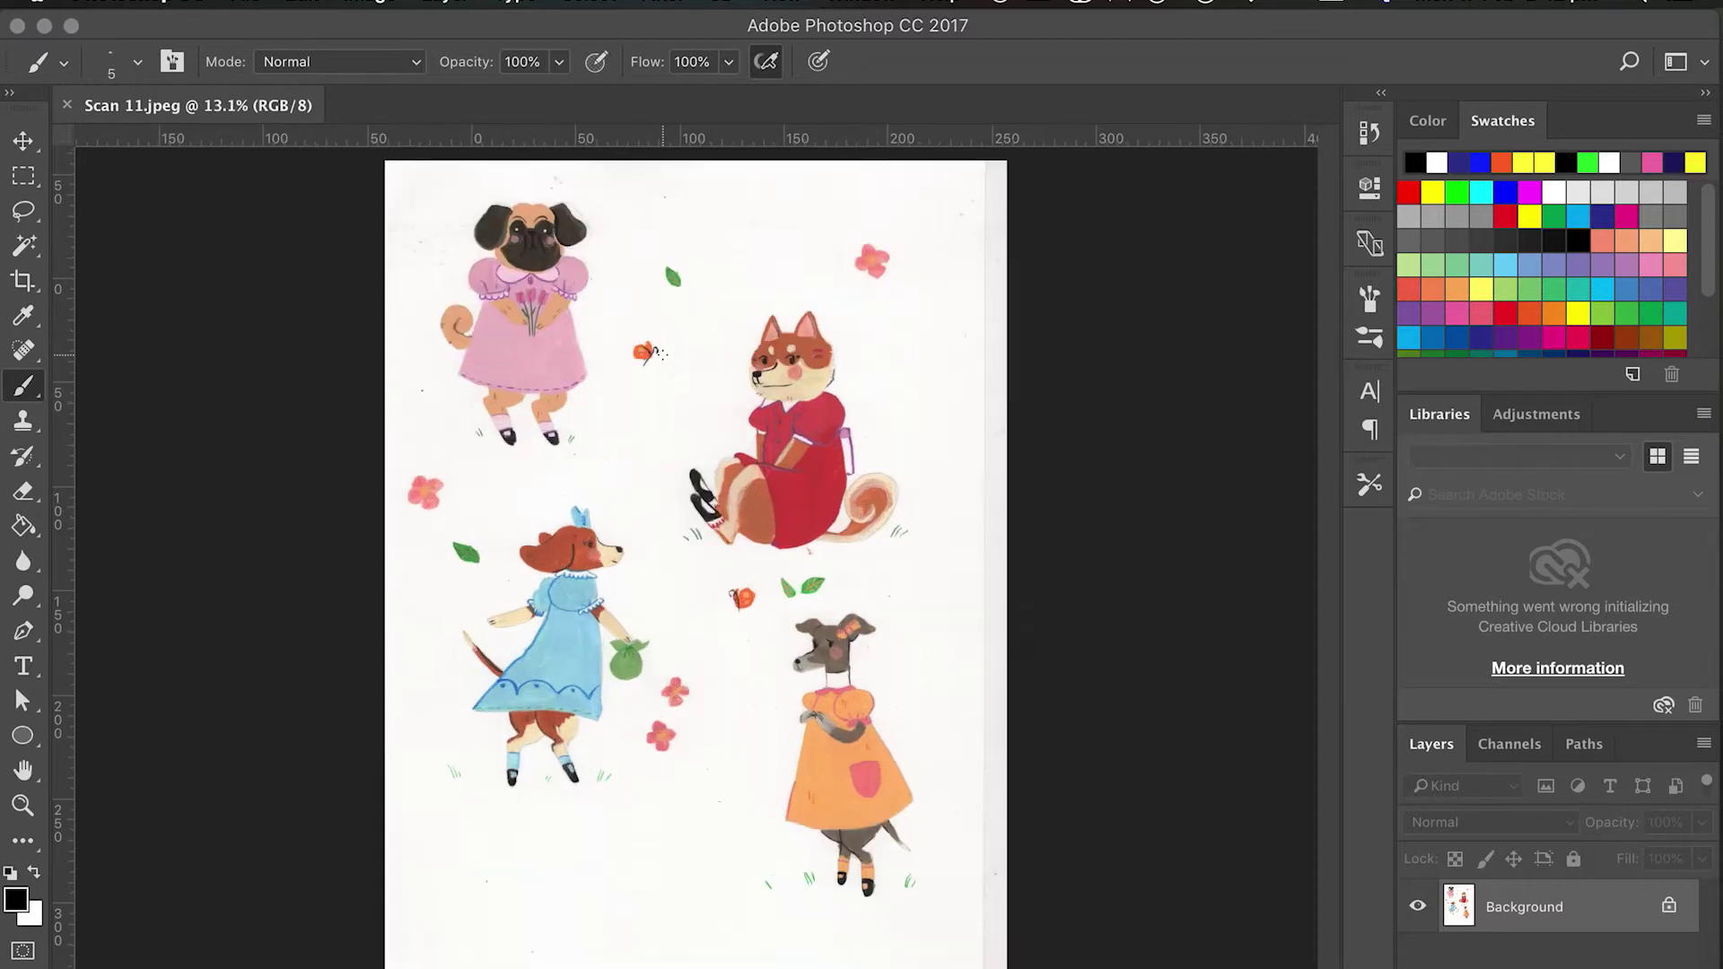
{"action": "scroll", "coordinate": [806, 420], "scroll_direction": "down", "scroll_amount": 3}
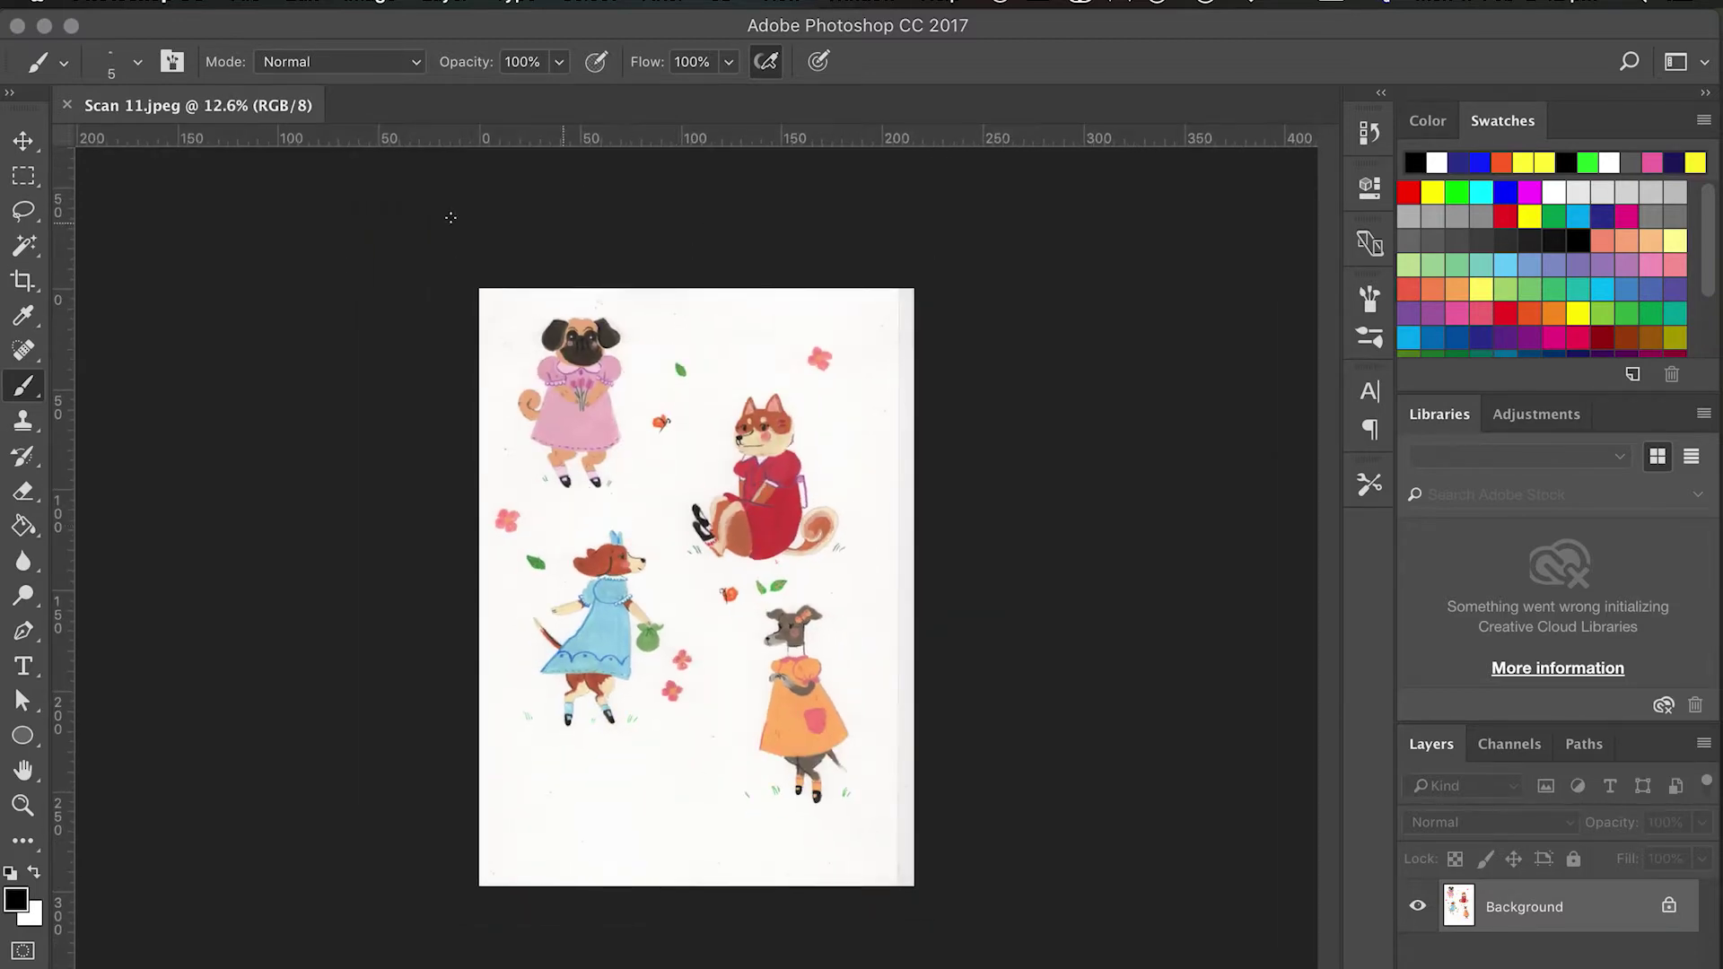
{"action": "left_click", "coordinate": [246, 3]}
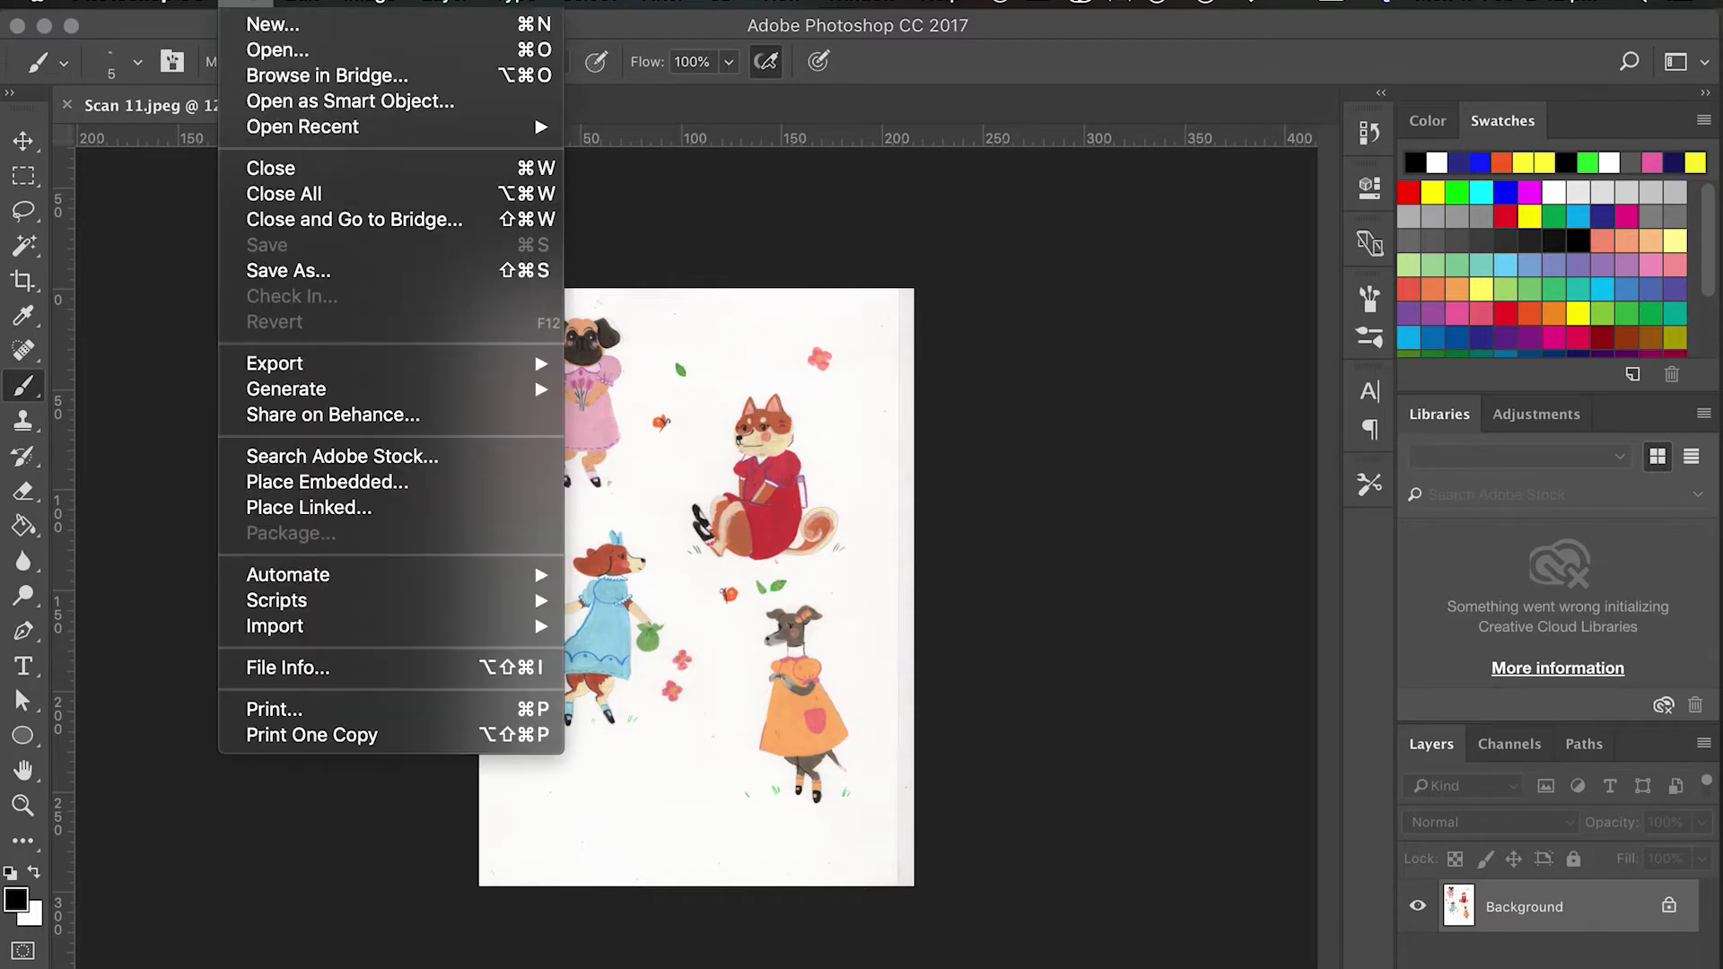
{"action": "left_click", "coordinate": [279, 49]}
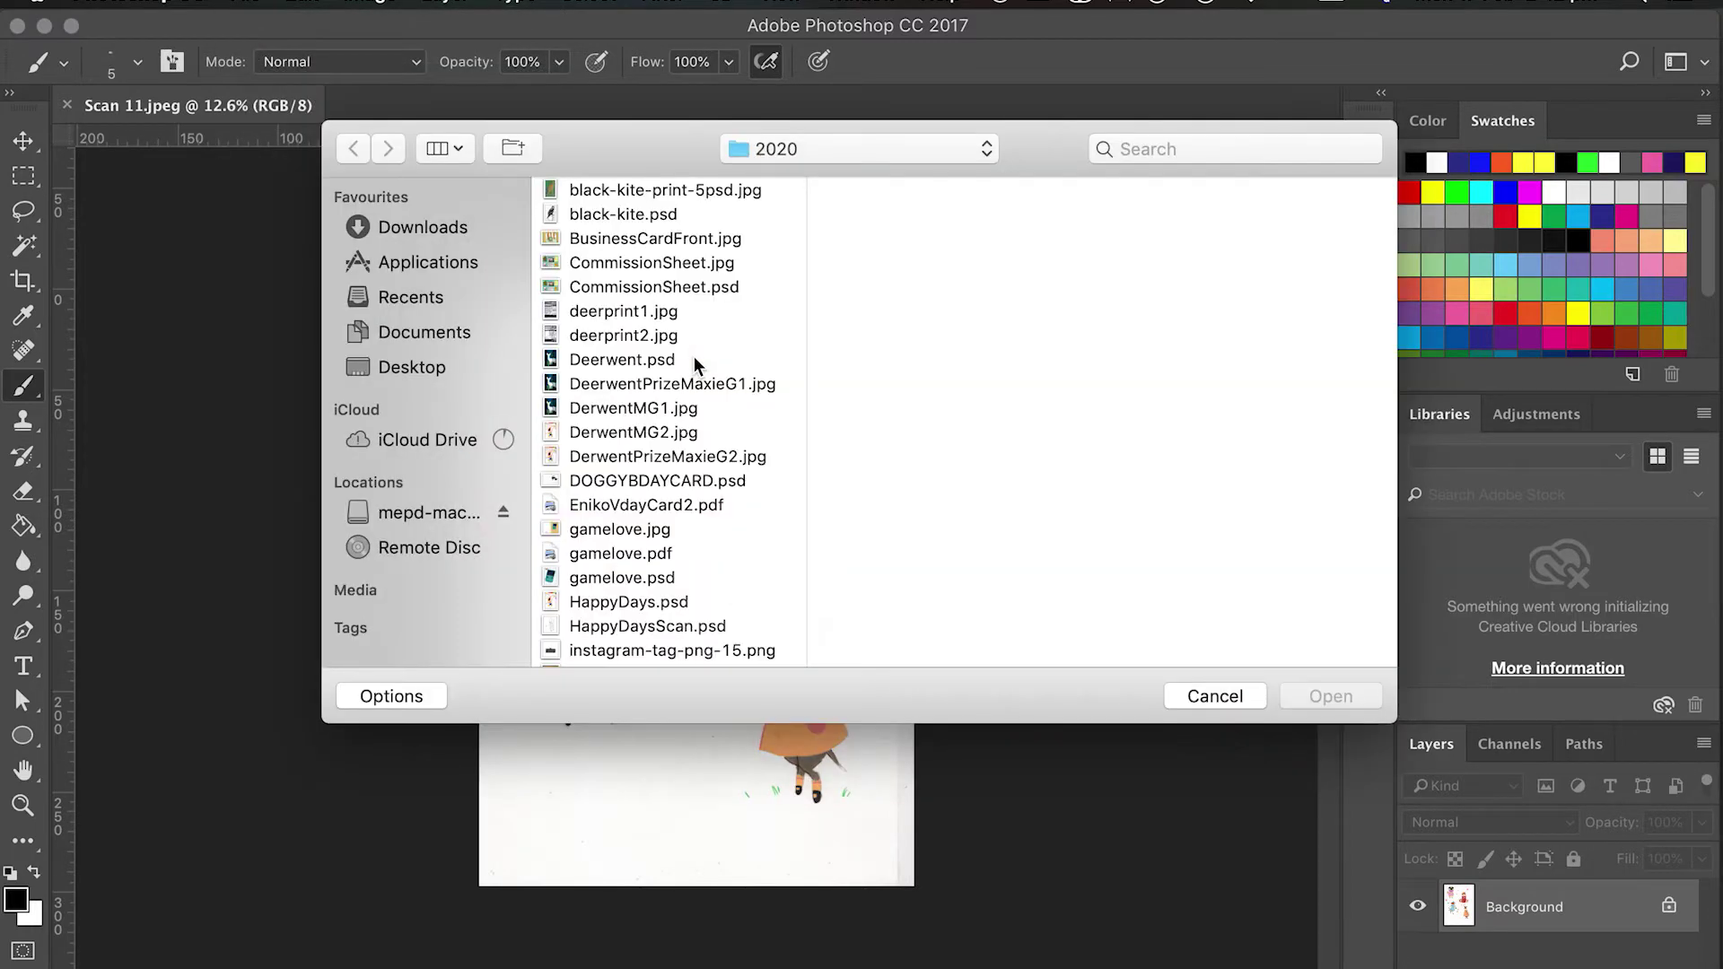
{"action": "left_click", "coordinate": [1223, 693]}
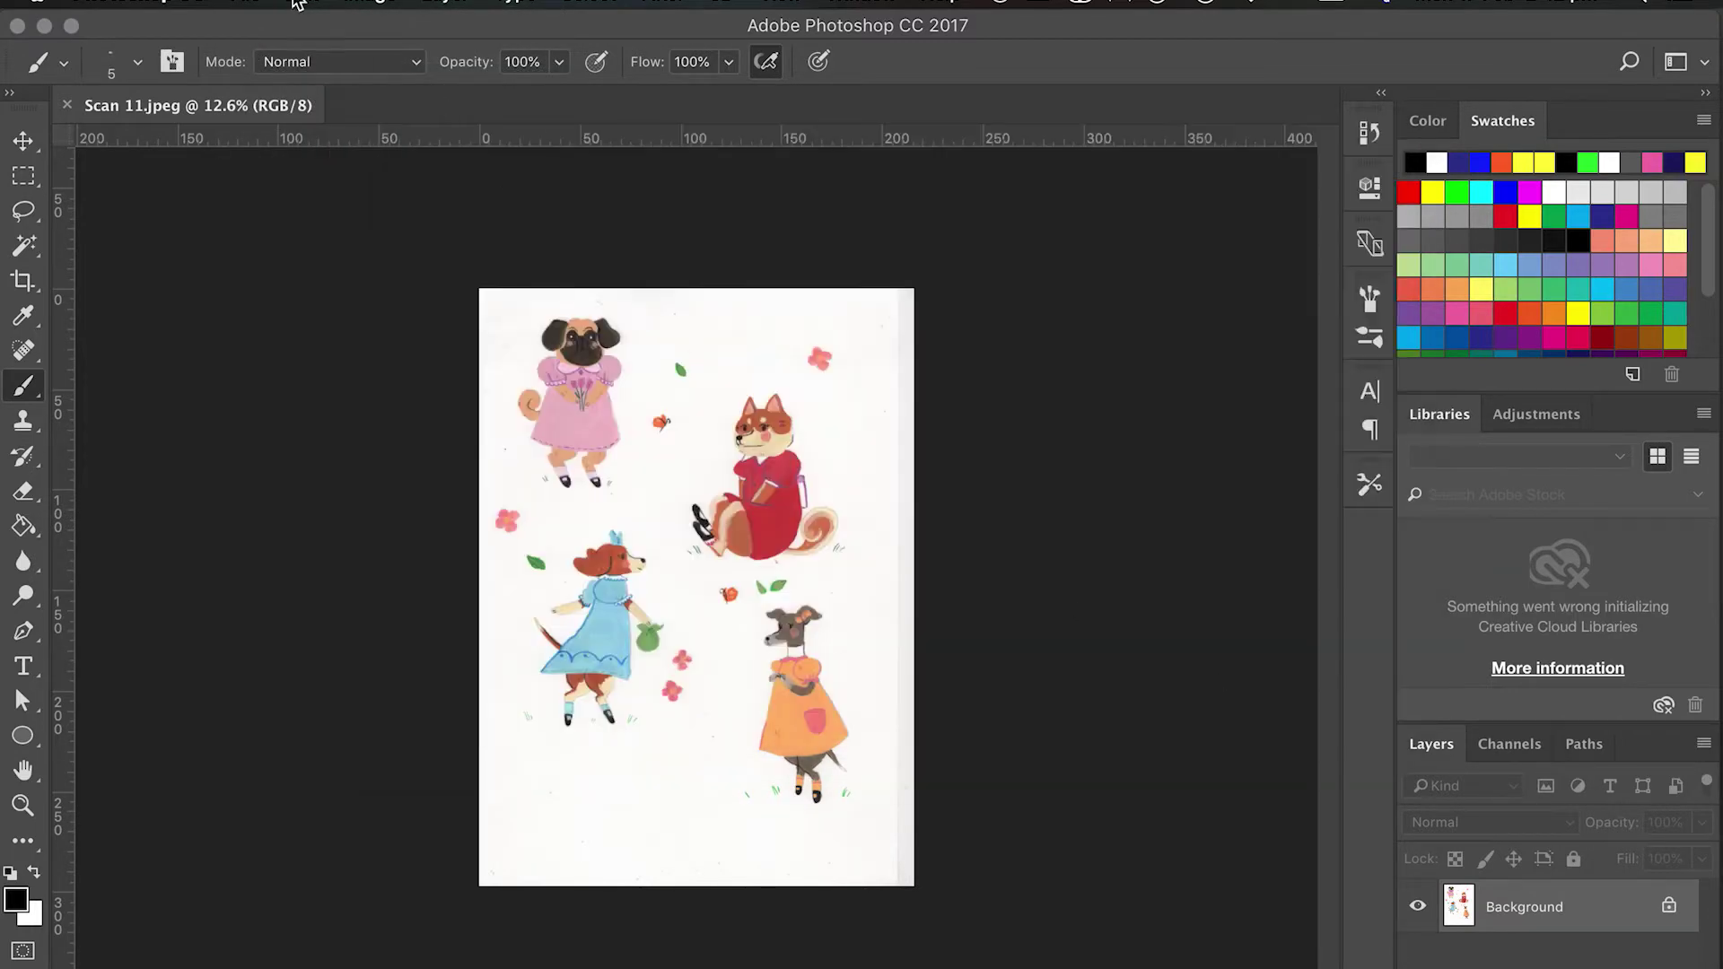
{"action": "left_click", "coordinate": [246, 3]}
{"action": "left_click", "coordinate": [240, 27]}
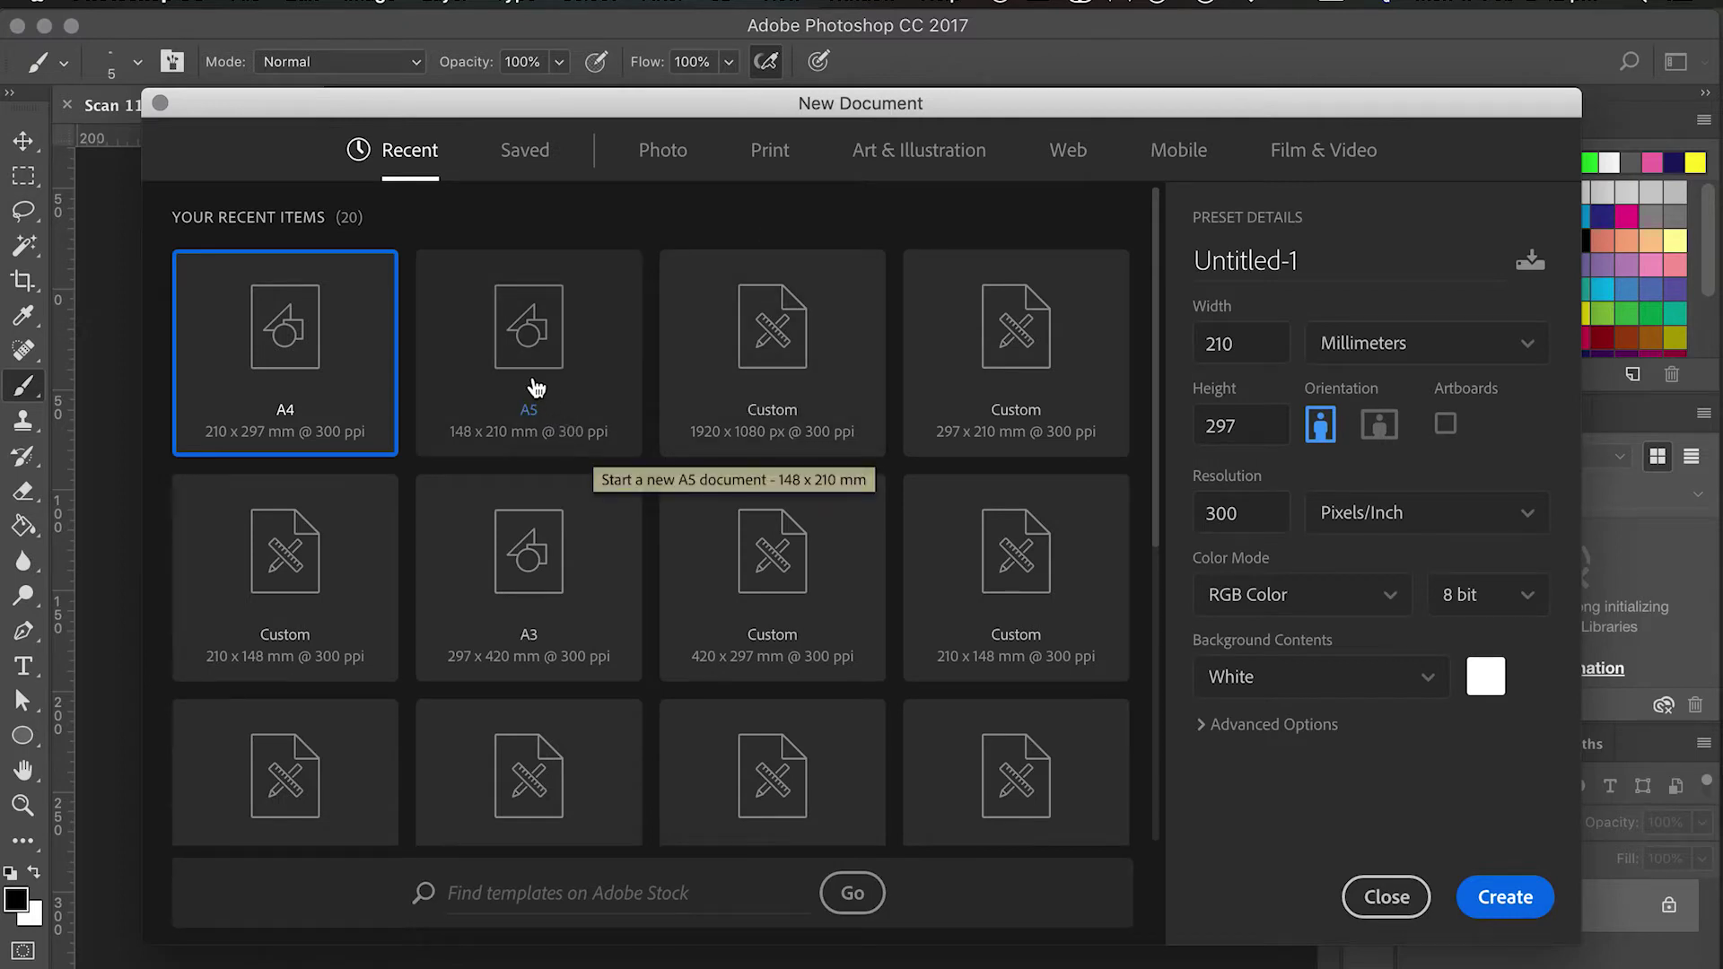
Create an A5 (148 × 210 mm) CMYK document Untitled-1, then return to the Scan 11 tab.
{"action": "left_click", "coordinate": [536, 387]}
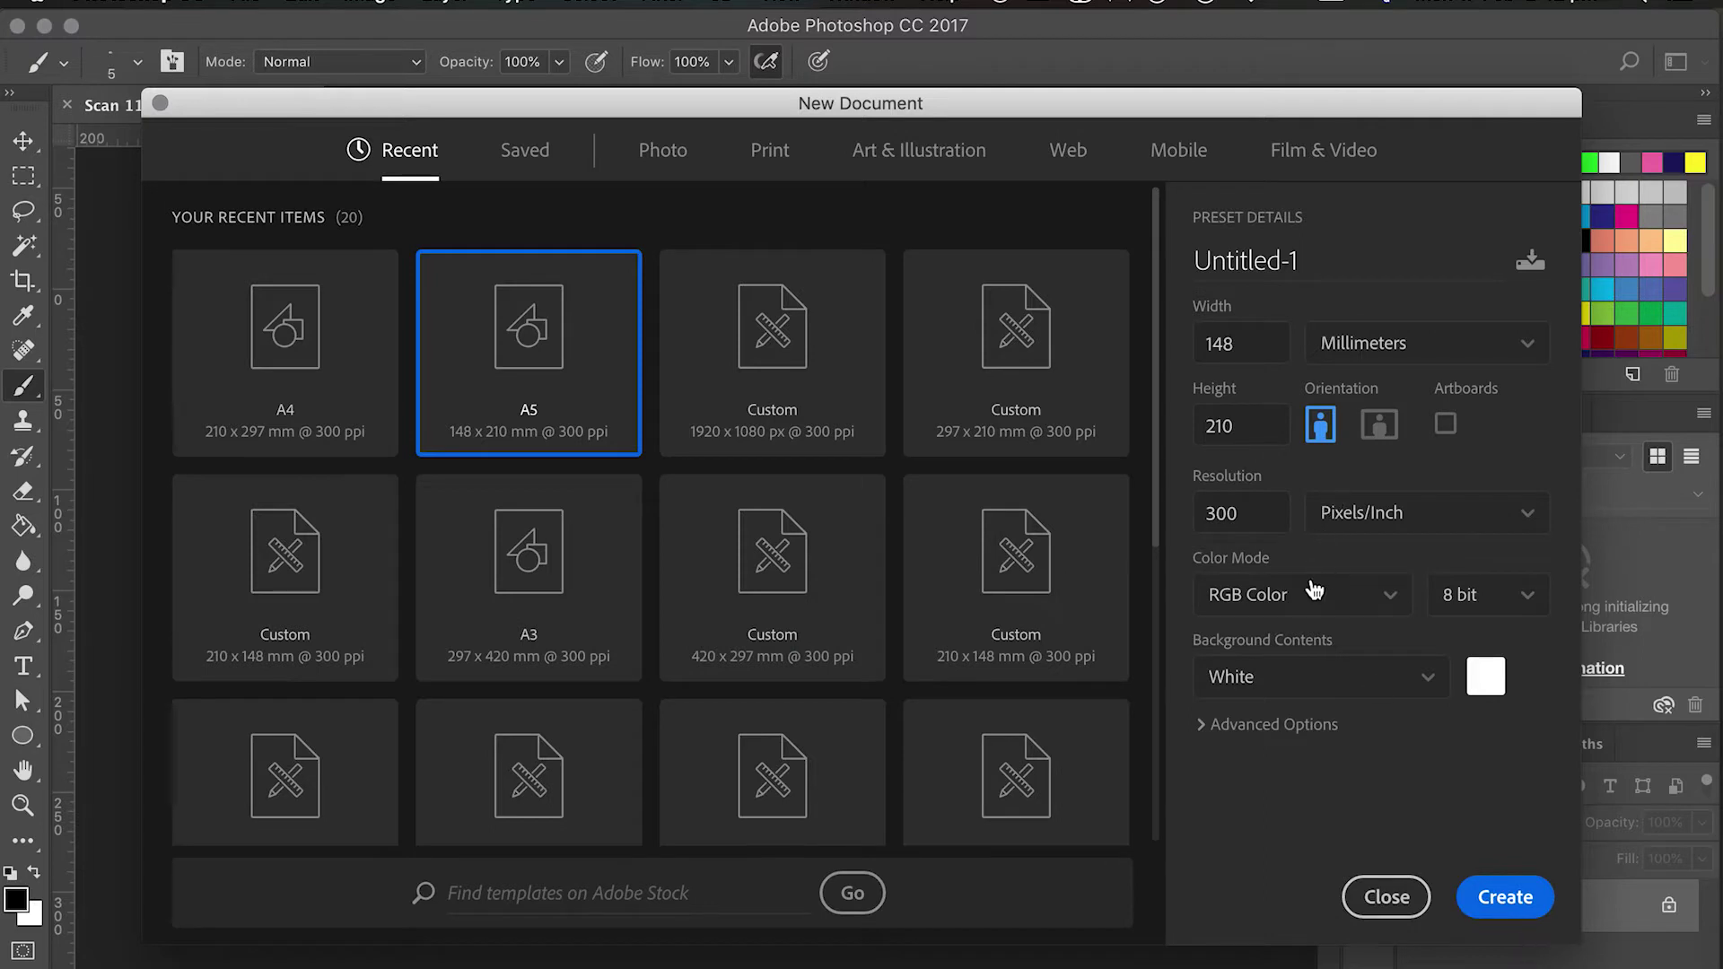
{"action": "left_click", "coordinate": [1310, 600]}
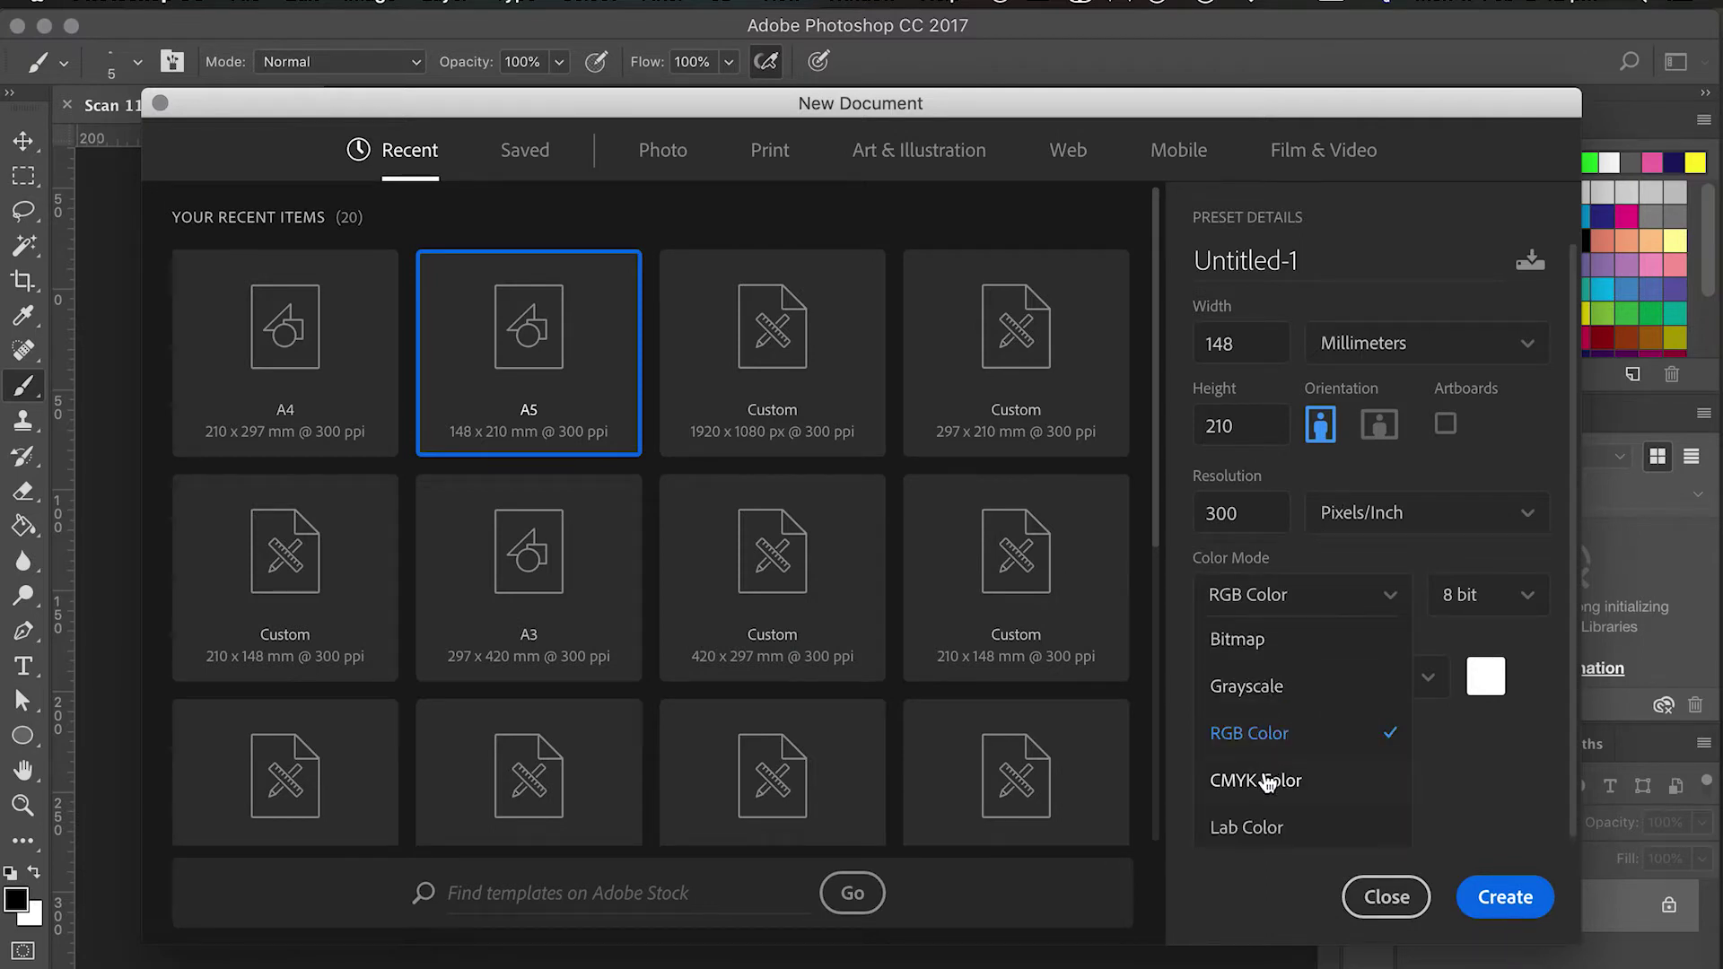
{"action": "left_click", "coordinate": [1256, 781]}
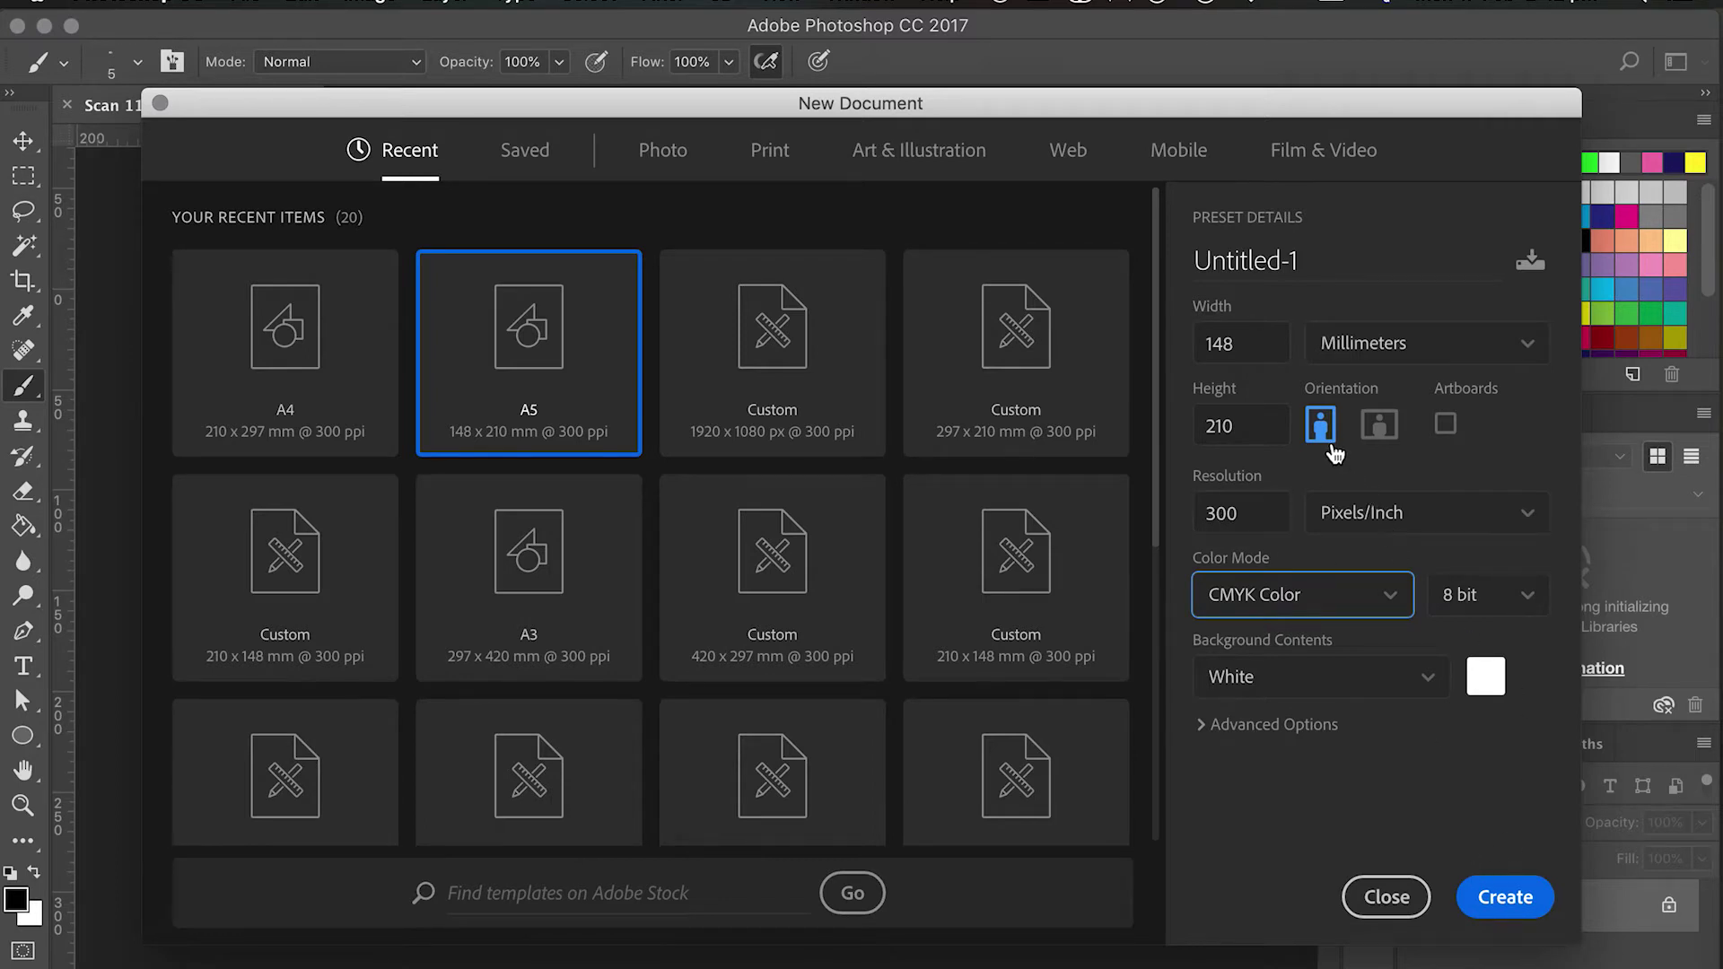
{"action": "left_click", "coordinate": [1511, 909]}
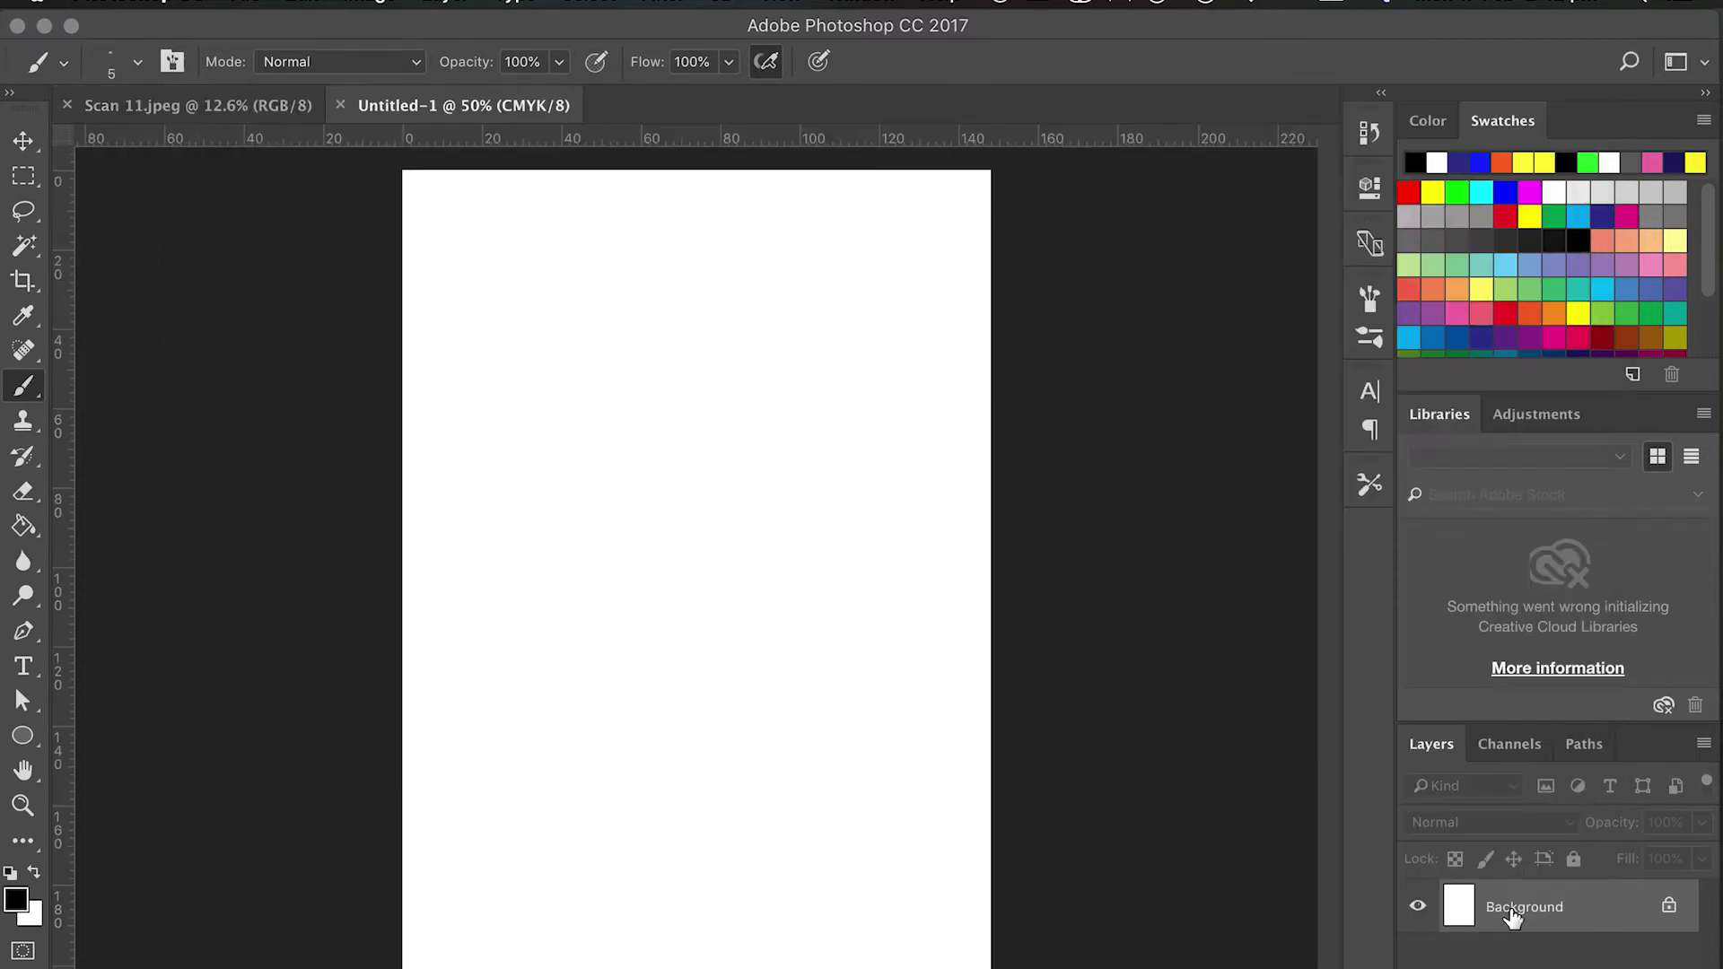
{"action": "left_click", "coordinate": [231, 108]}
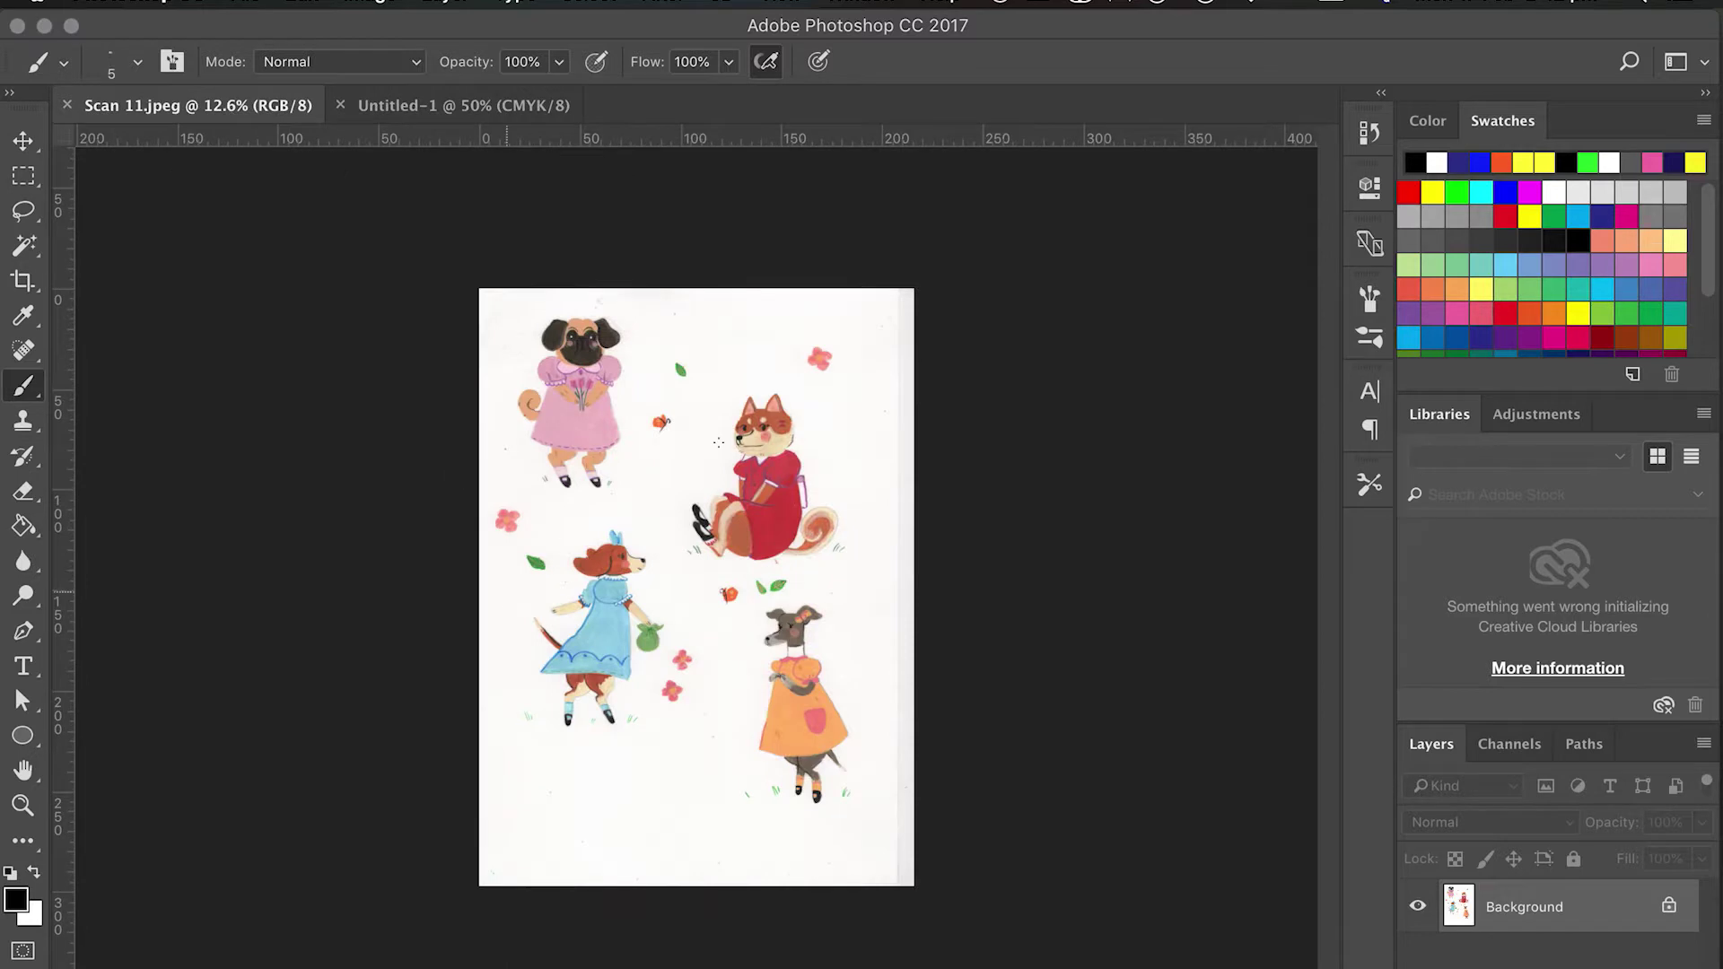
Lasso the pug in the pink dress and drag it into Untitled-1 as Layer 1.
{"action": "scroll", "coordinate": [718, 437], "scroll_direction": "up", "scroll_amount": 2}
{"action": "scroll", "coordinate": [718, 437], "scroll_direction": "up", "scroll_amount": 2}
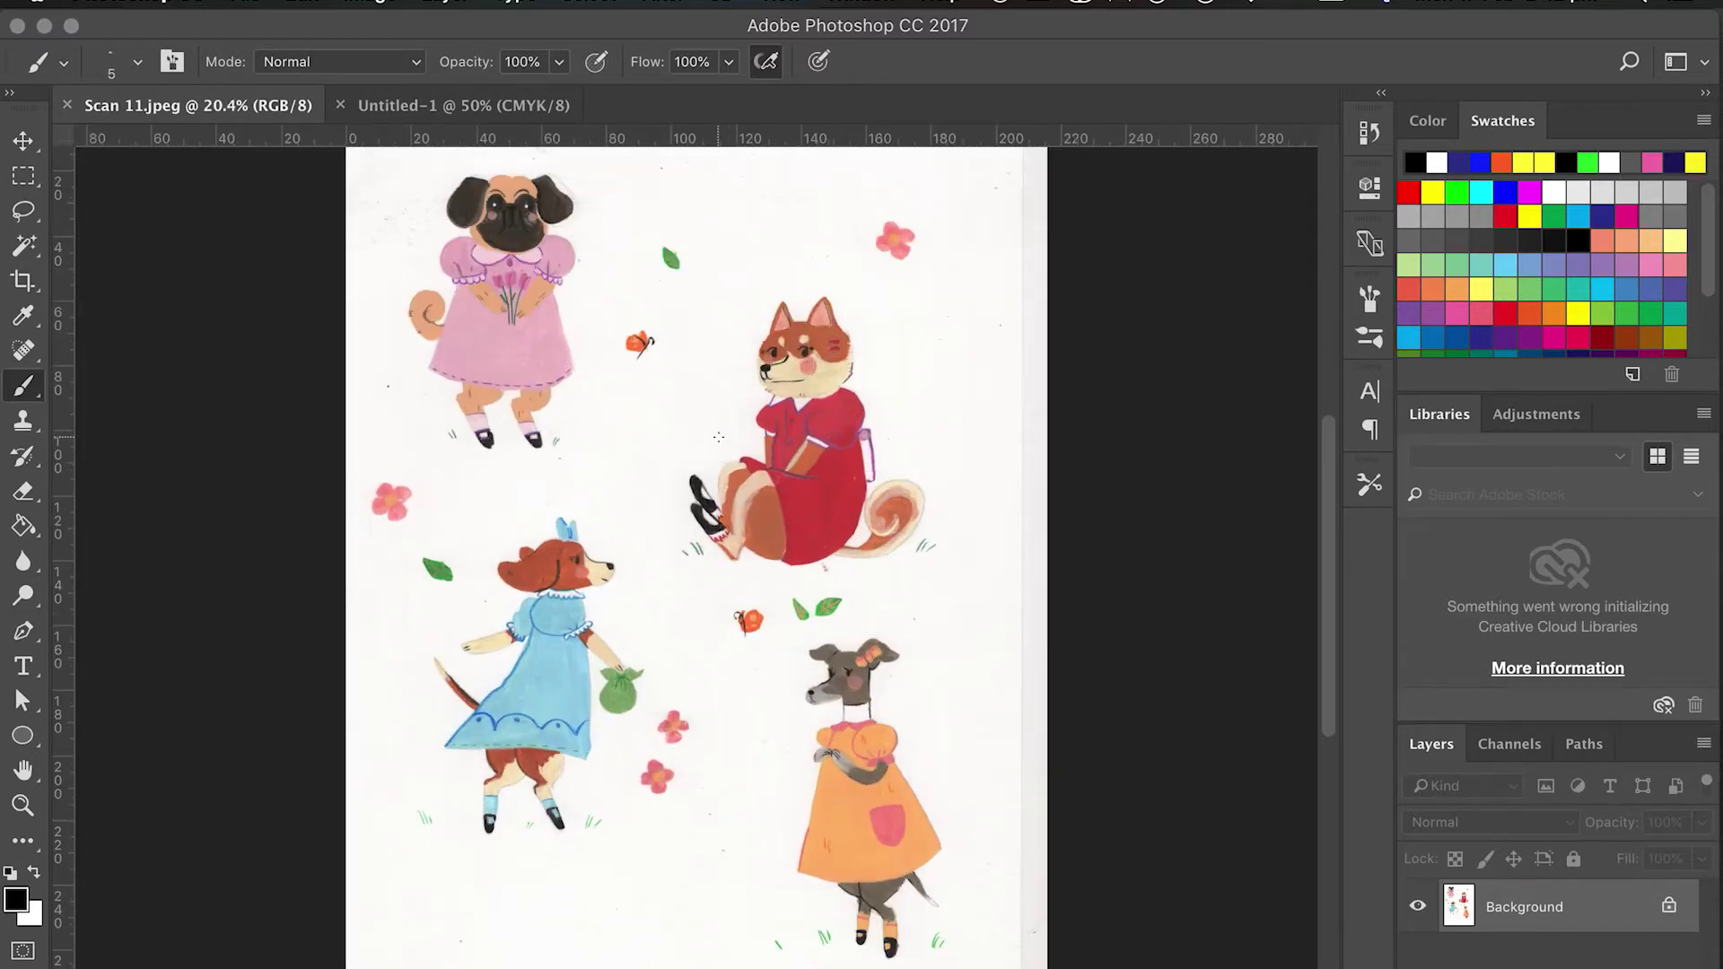
{"action": "scroll", "coordinate": [717, 435], "scroll_direction": "up", "scroll_amount": 5}
{"action": "scroll", "coordinate": [718, 437], "scroll_direction": "up", "scroll_amount": 2}
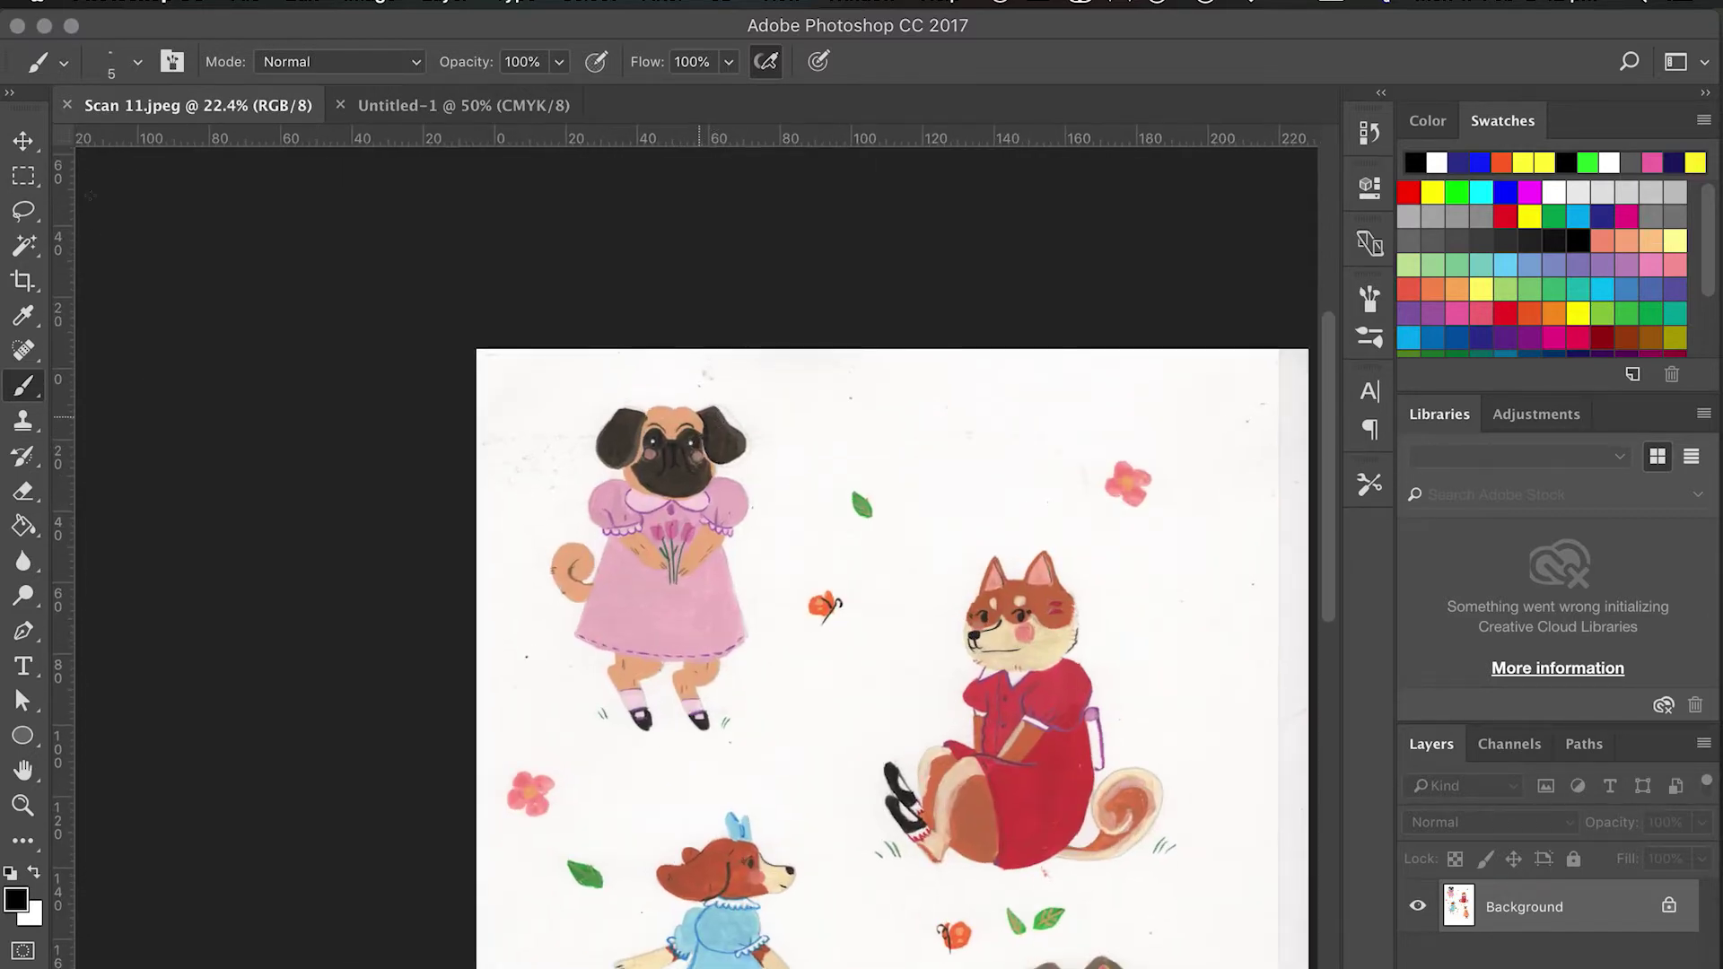
{"action": "key", "text": "l"}
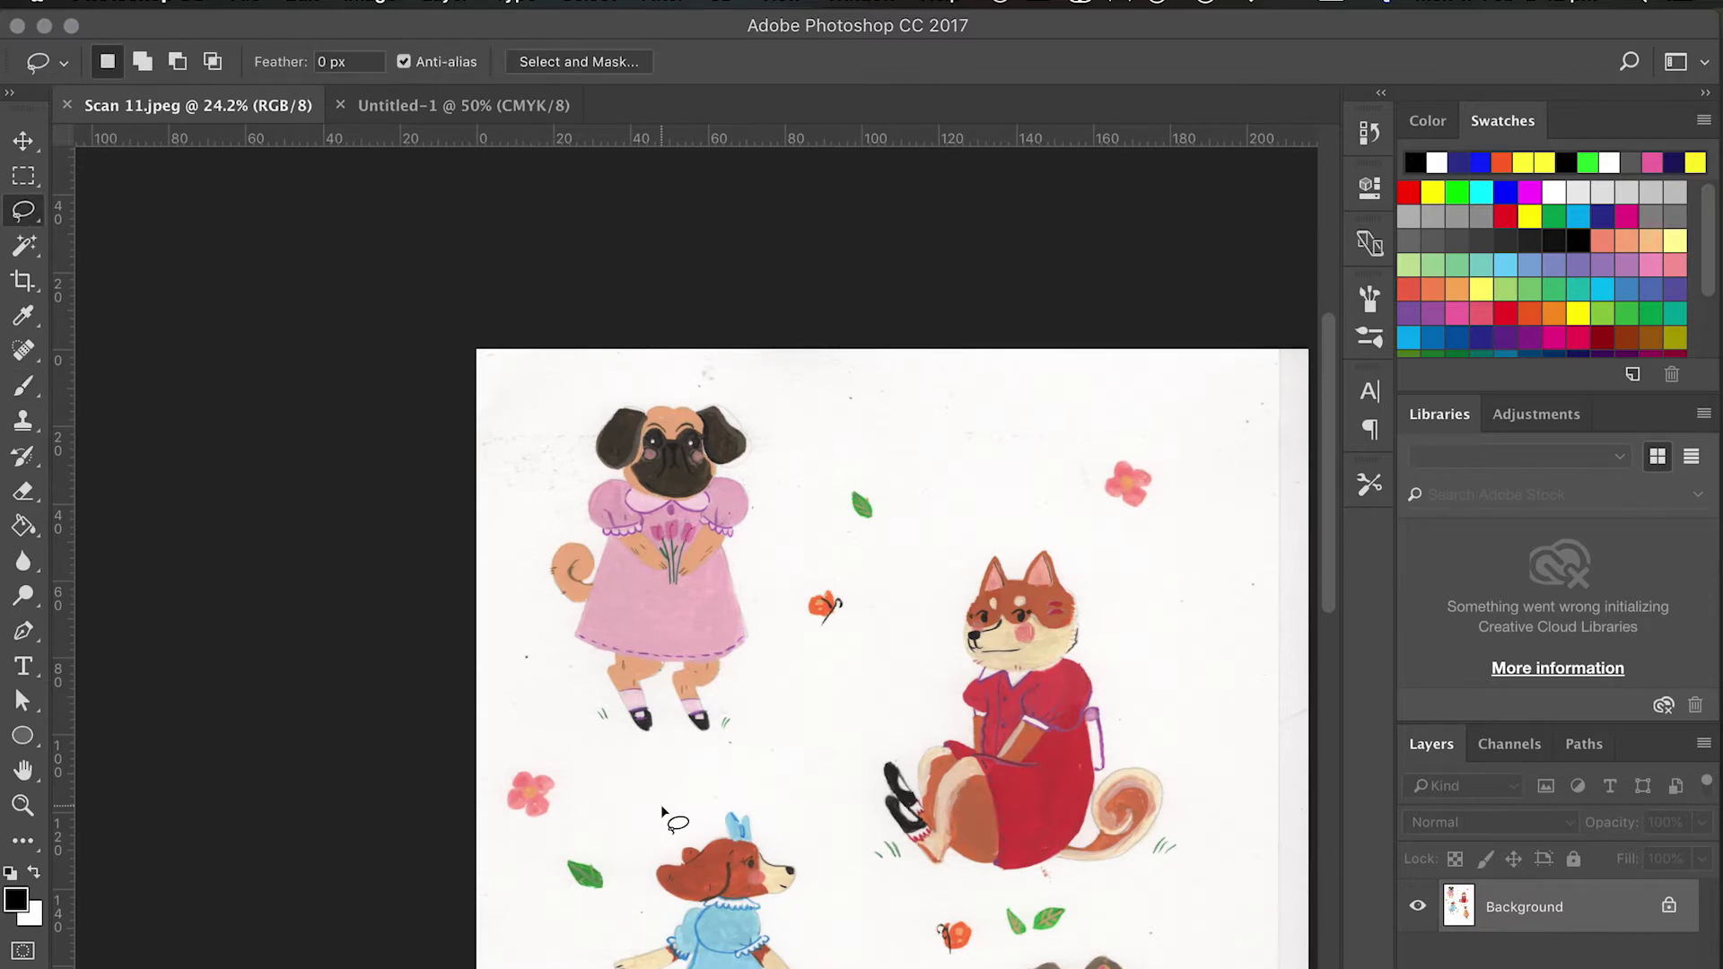
{"action": "left_click_drag", "start_coordinate": [666, 778], "coordinate": [574, 729]}
{"action": "mouse_move", "coordinate": [533, 489]}
{"action": "left_mouse_down"}
{"action": "mouse_move", "coordinate": [631, 349]}
{"action": "mouse_move", "coordinate": [776, 379]}
{"action": "mouse_move", "coordinate": [792, 501]}
{"action": "mouse_move", "coordinate": [773, 728]}
{"action": "mouse_move", "coordinate": [756, 770]}
{"action": "mouse_move", "coordinate": [663, 777]}
{"action": "left_mouse_up"}
{"action": "left_click", "coordinate": [527, 105]}
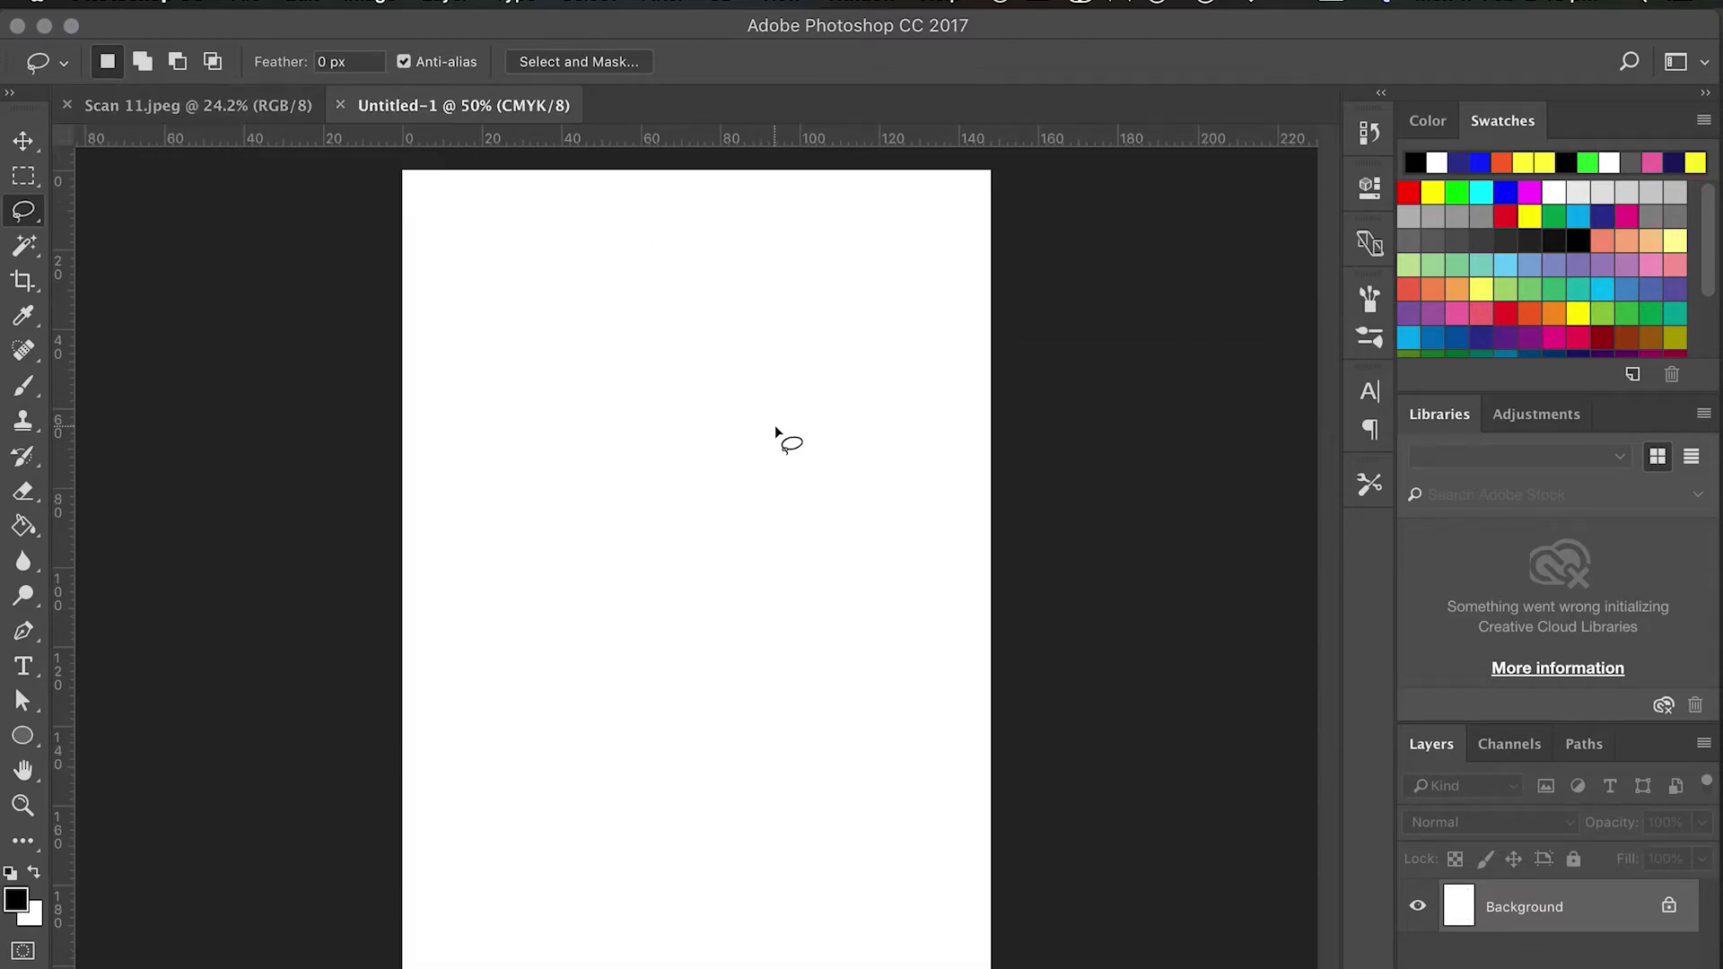
{"action": "left_click_drag", "start_coordinate": [776, 428], "coordinate": [775, 429]}
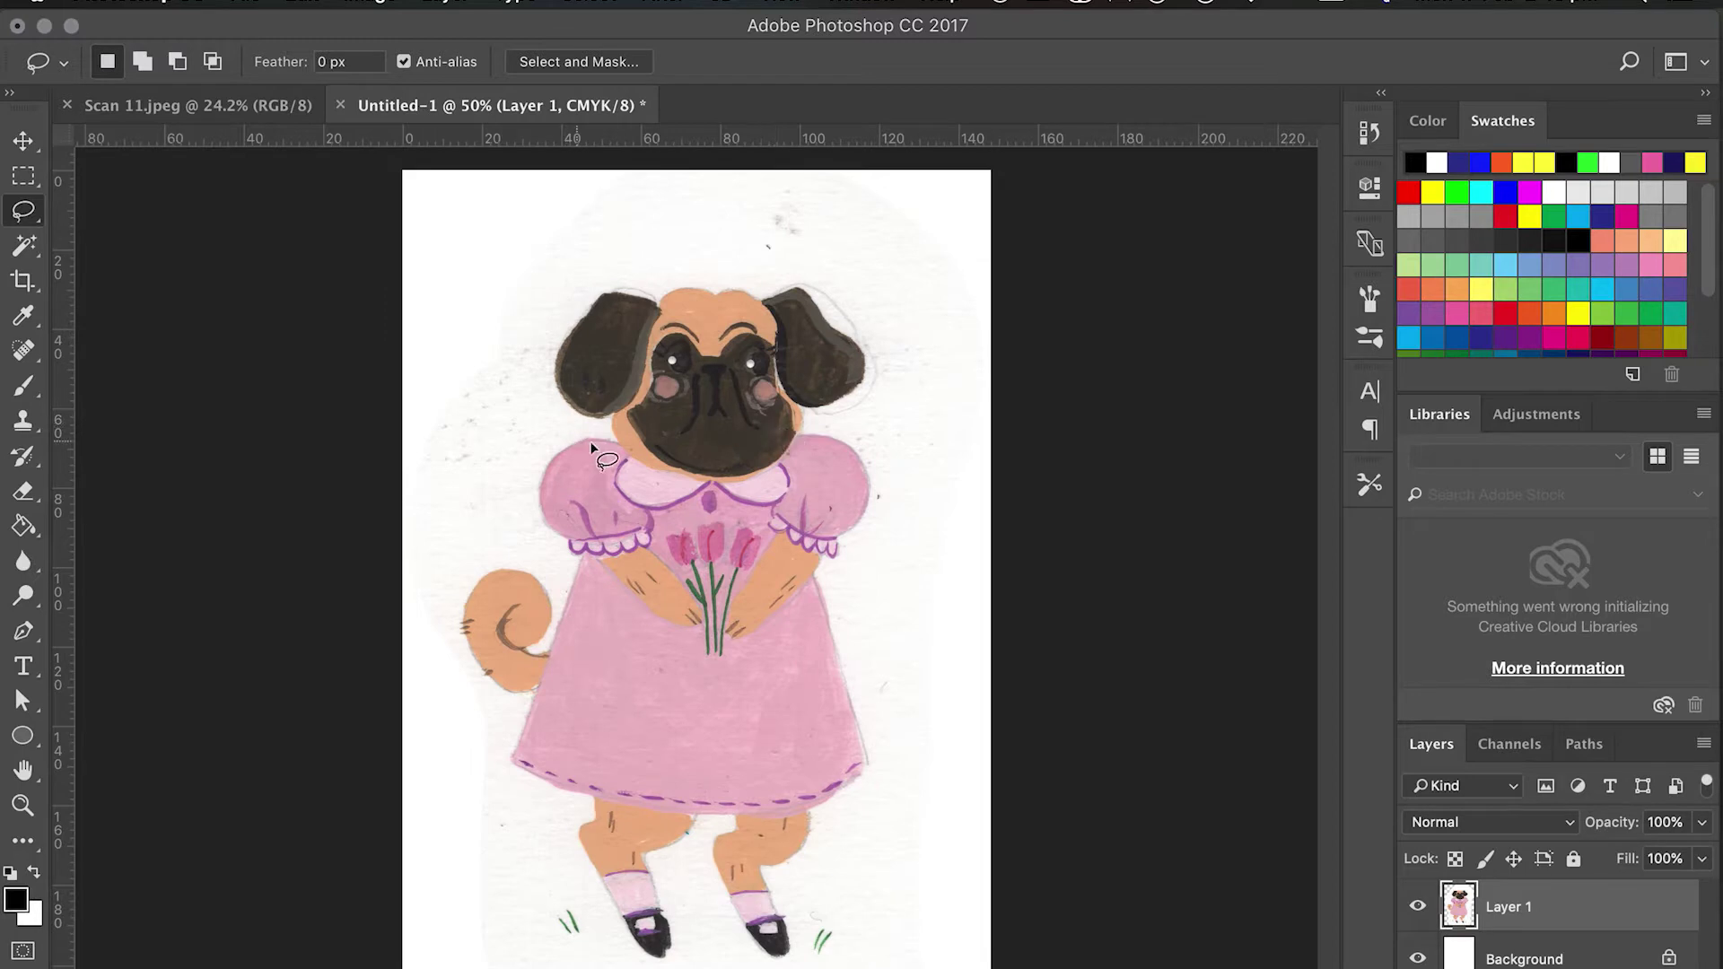
Scale the pug down to about 75% and centre it on the A5 page.
{"action": "key", "text": "super+t"}
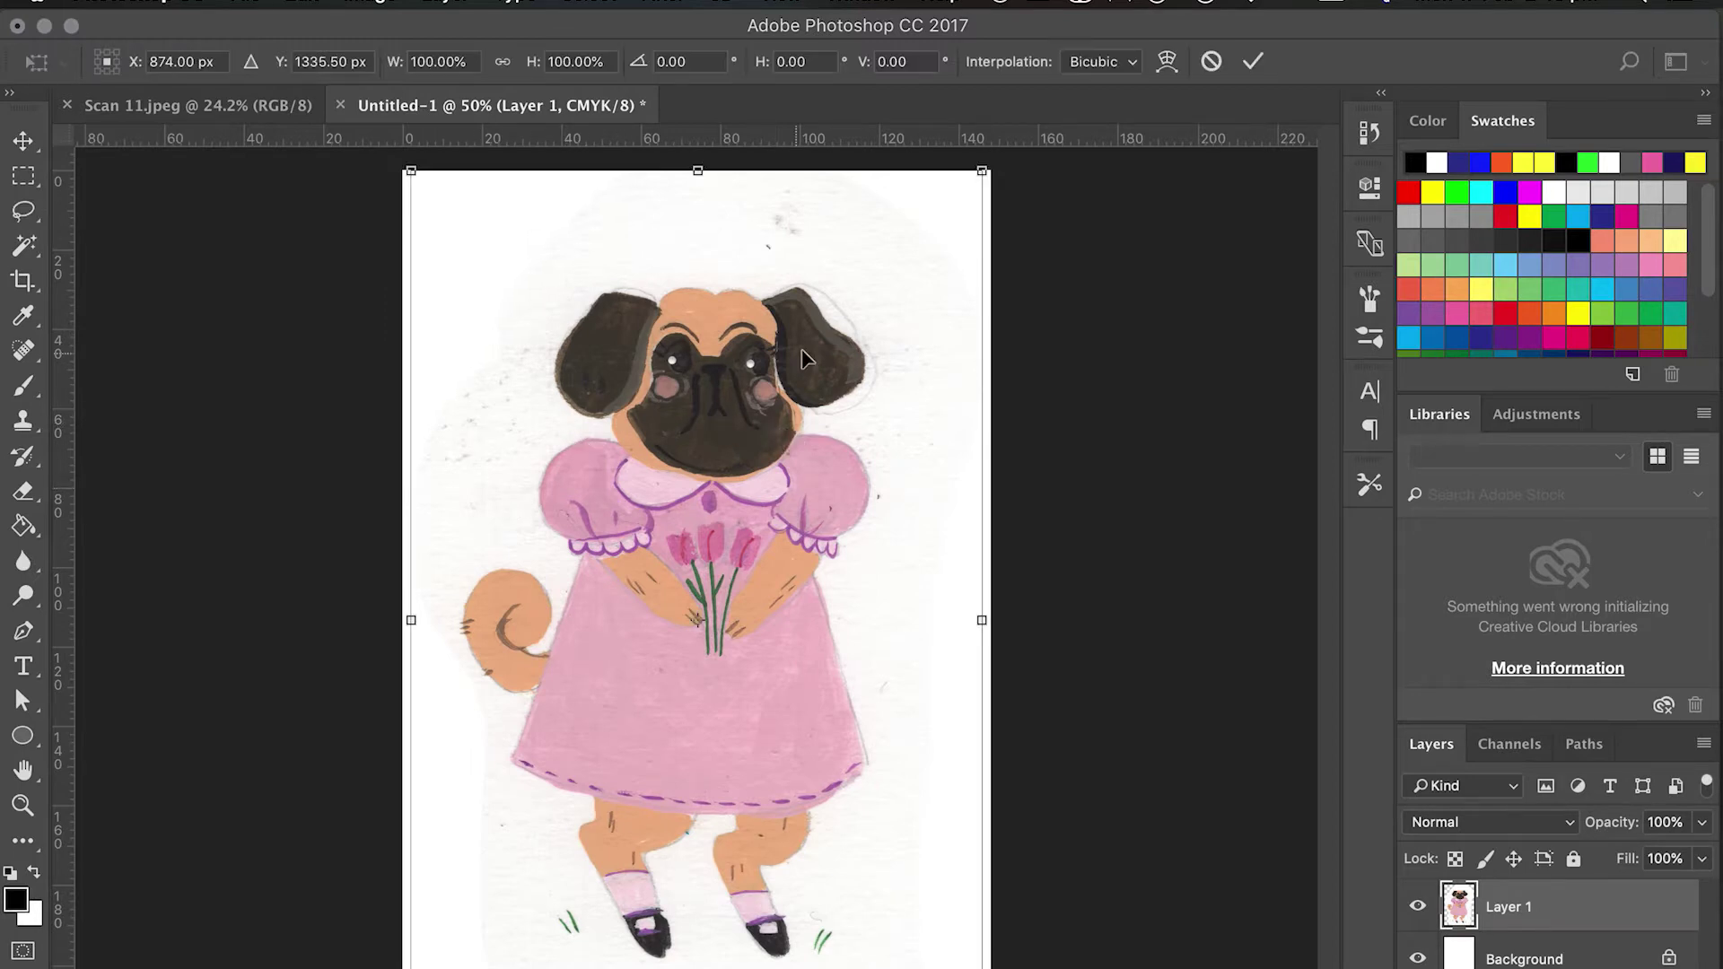
{"action": "left_click_drag", "start_coordinate": [982, 171], "coordinate": [864, 447]}
{"action": "mouse_move", "coordinate": [686, 713]}
{"action": "left_mouse_down"}
{"action": "mouse_move", "coordinate": [766, 614]}
{"action": "mouse_move", "coordinate": [746, 611]}
{"action": "left_mouse_up"}
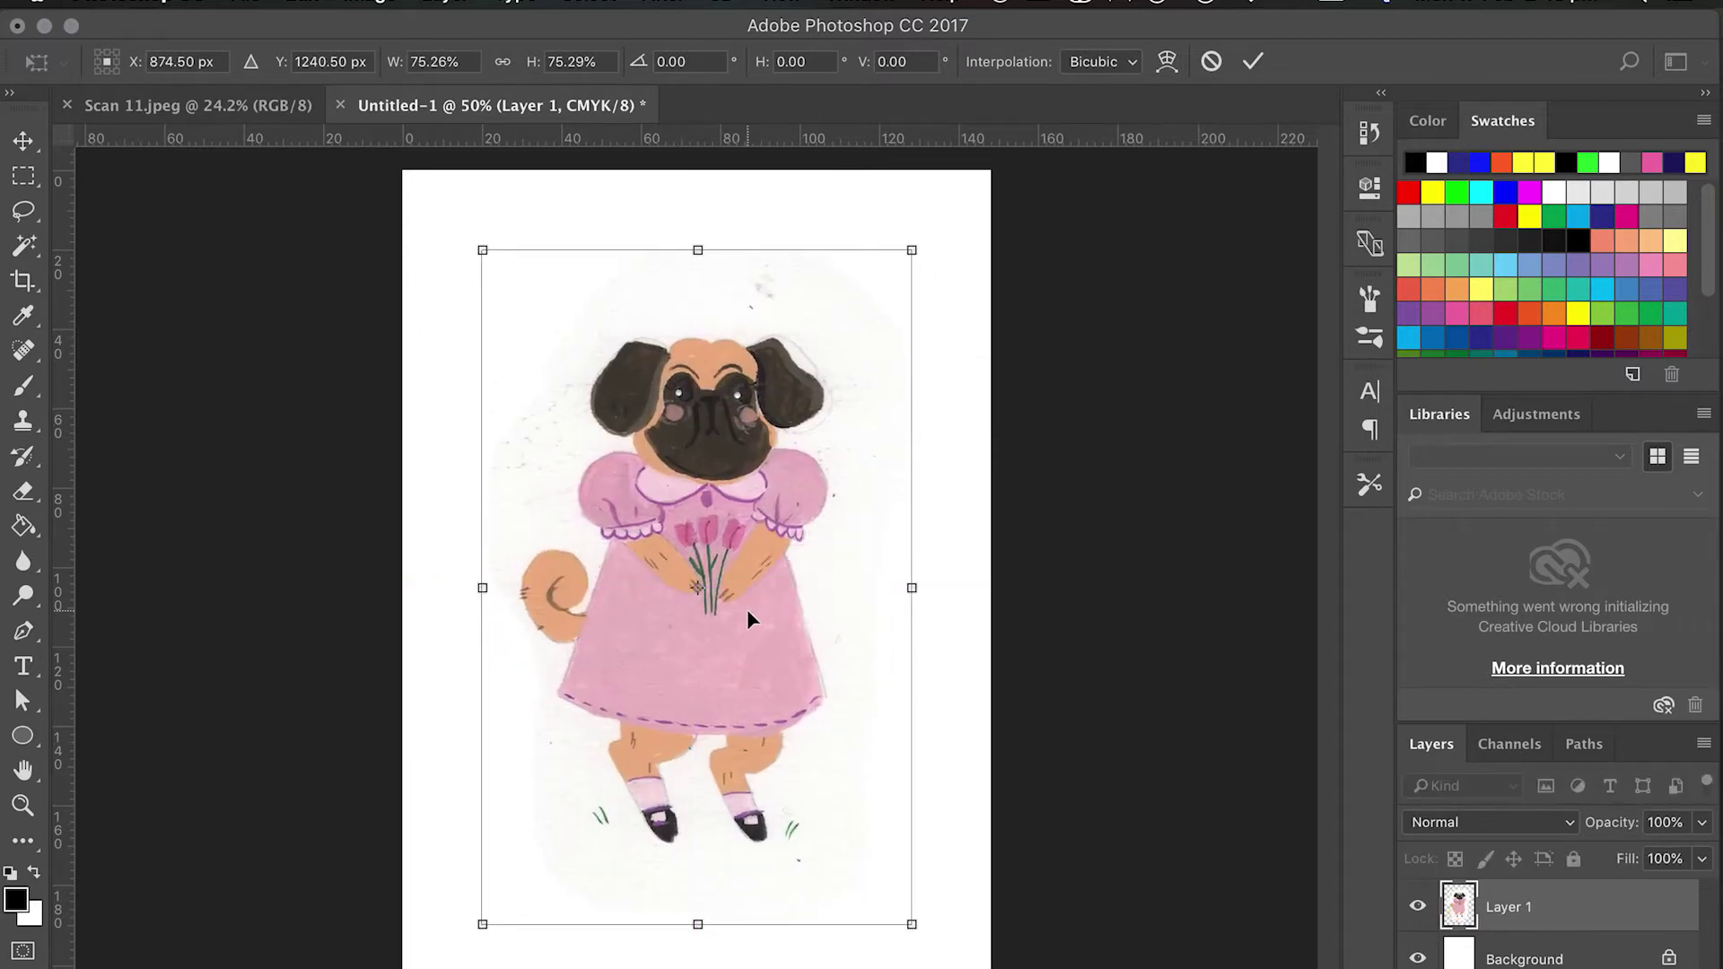
{"action": "key", "text": "Return"}
Add a Levels adjustment layer with input black point 51 and white point 234.
{"action": "key", "text": "l"}
{"action": "left_click", "coordinate": [1566, 968]}
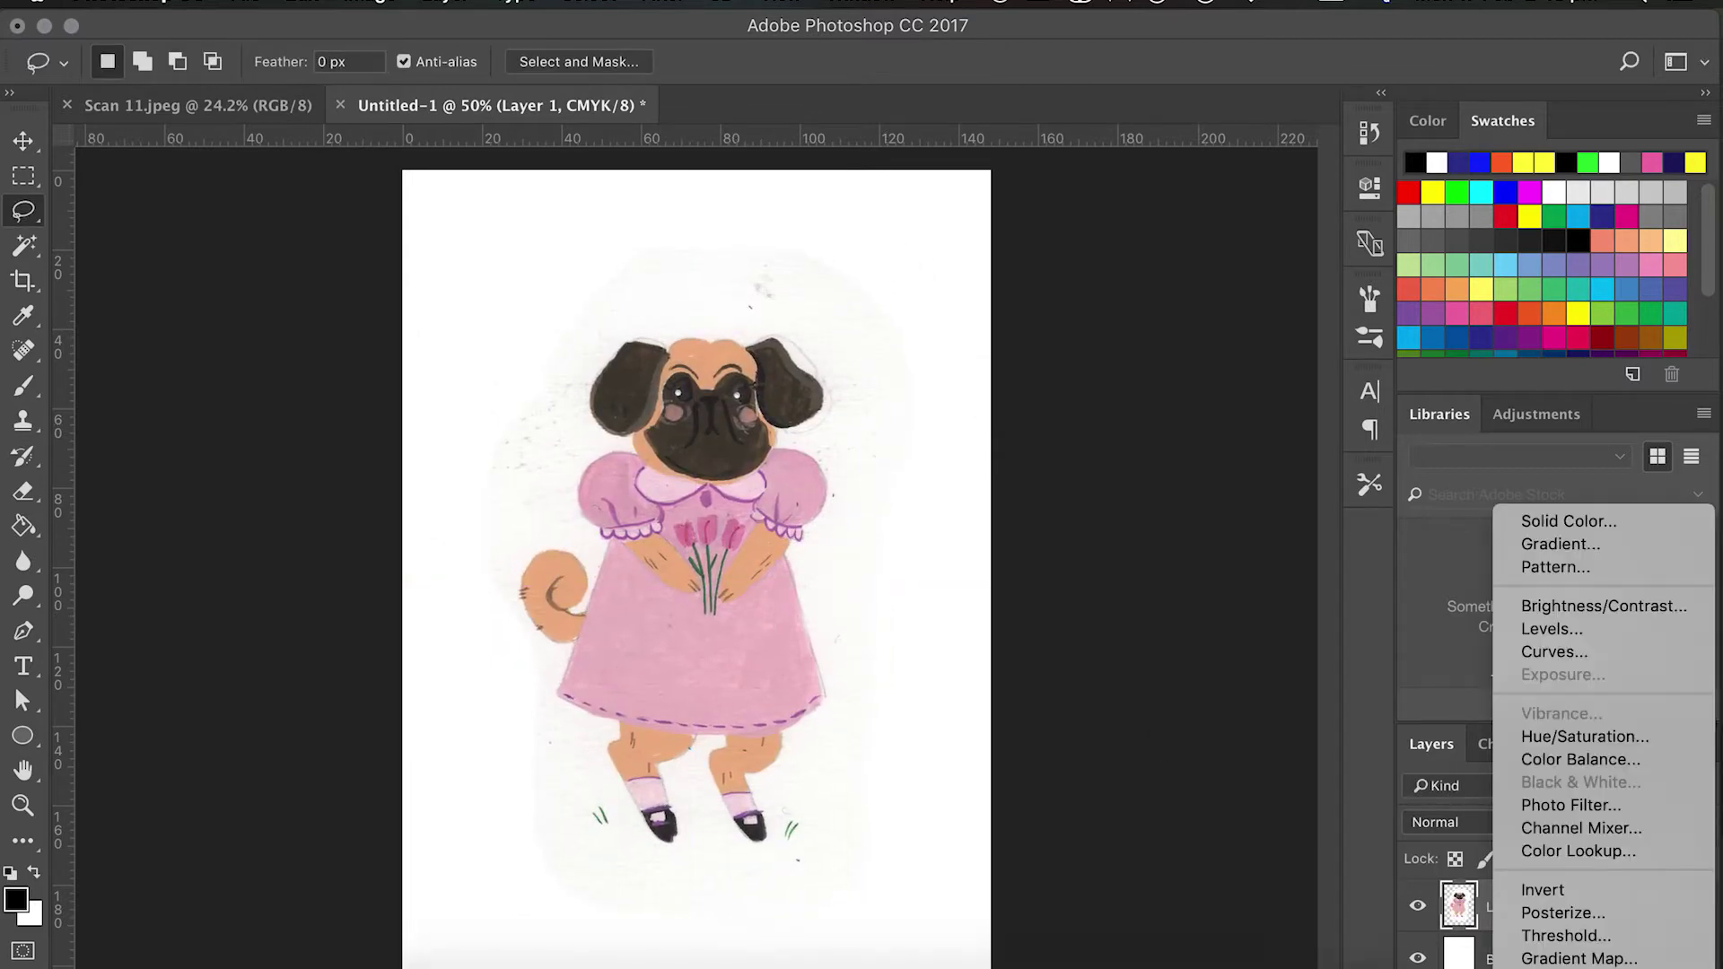
{"action": "left_click", "coordinate": [1590, 630]}
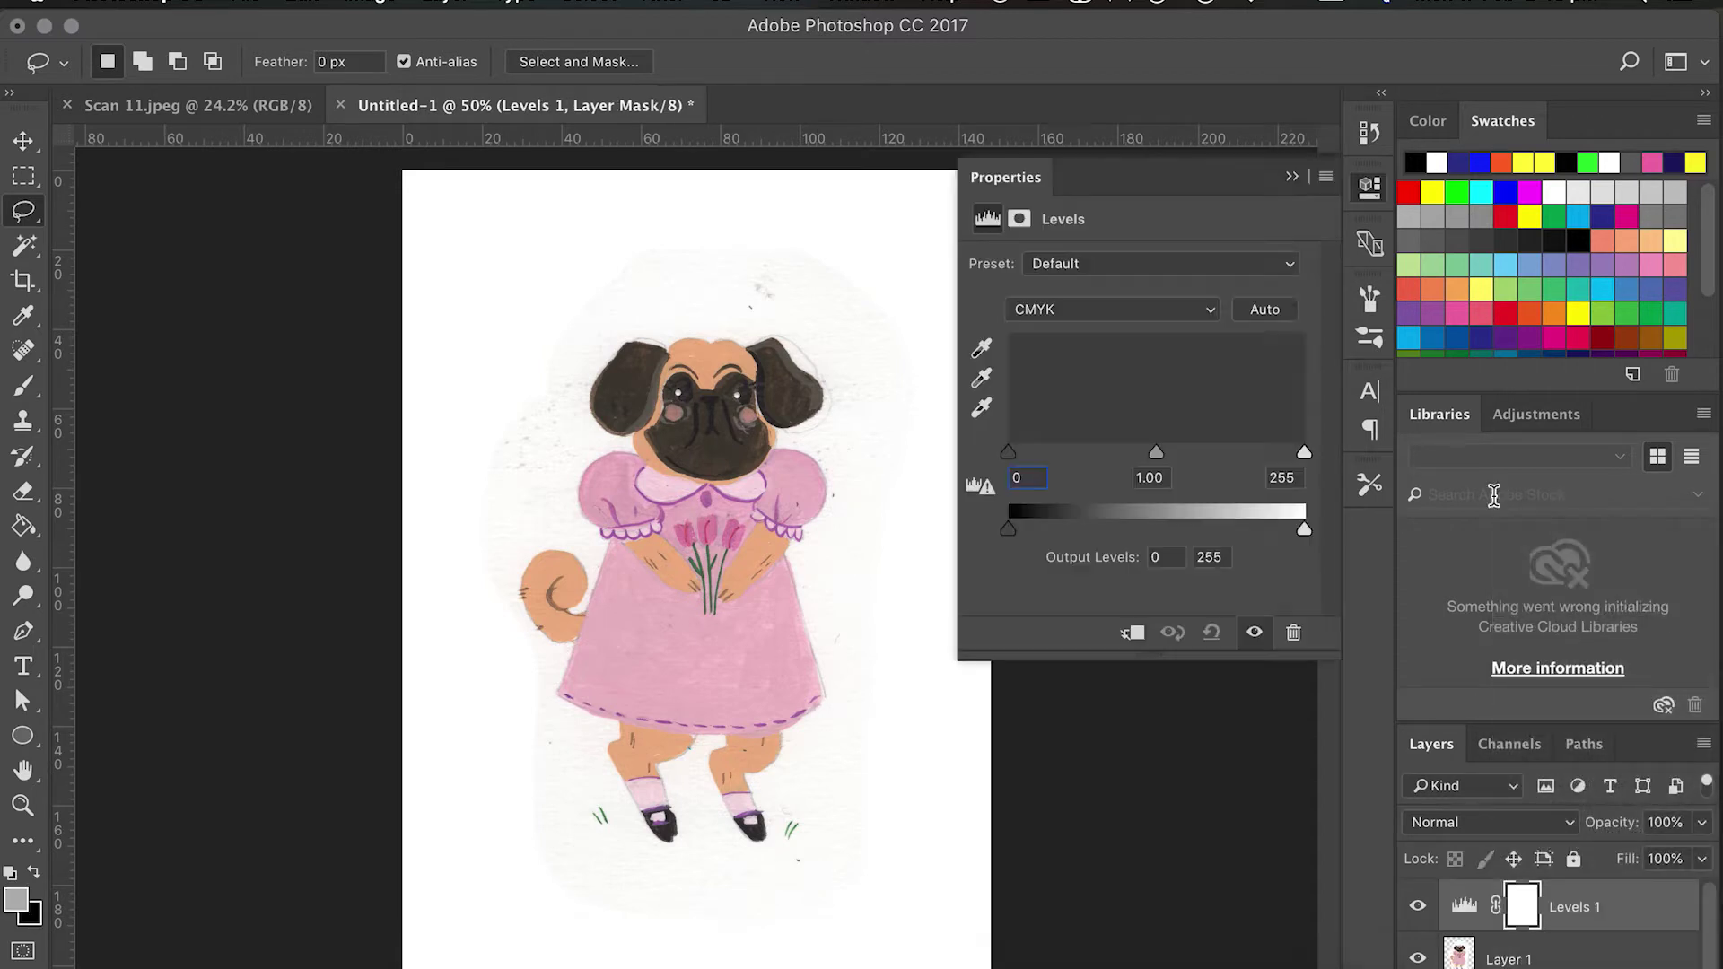
{"action": "left_click_drag", "start_coordinate": [1010, 456], "coordinate": [1070, 458]}
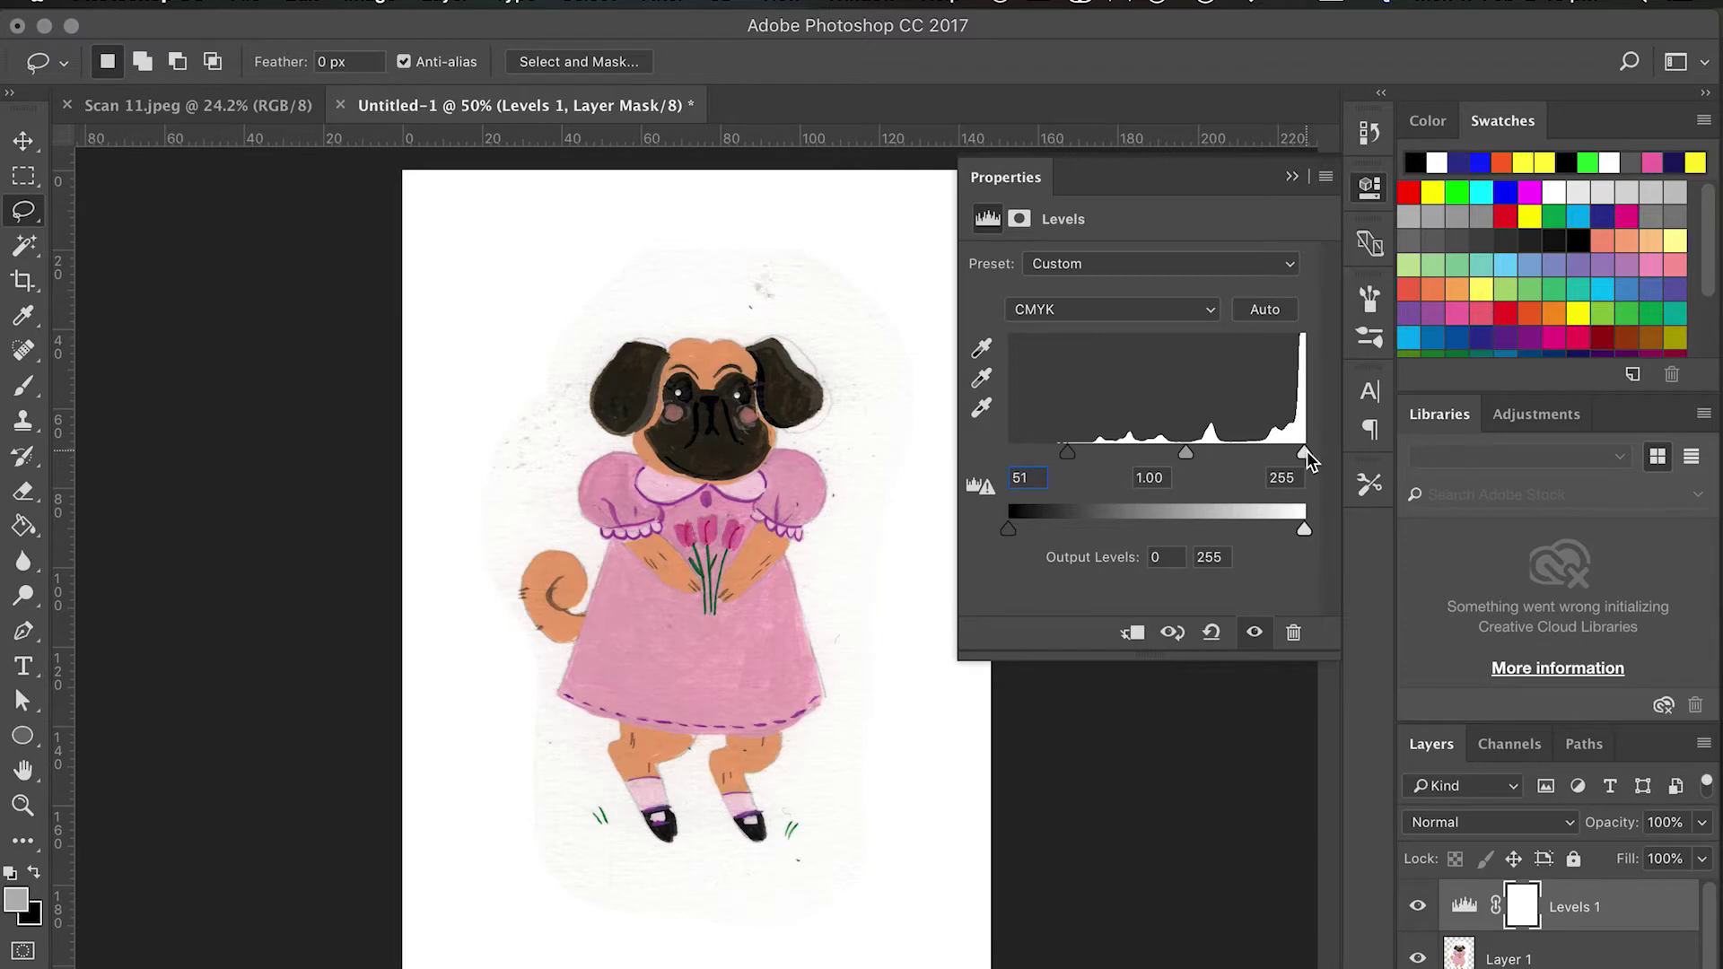
{"action": "left_click_drag", "start_coordinate": [1307, 450], "coordinate": [1282, 454]}
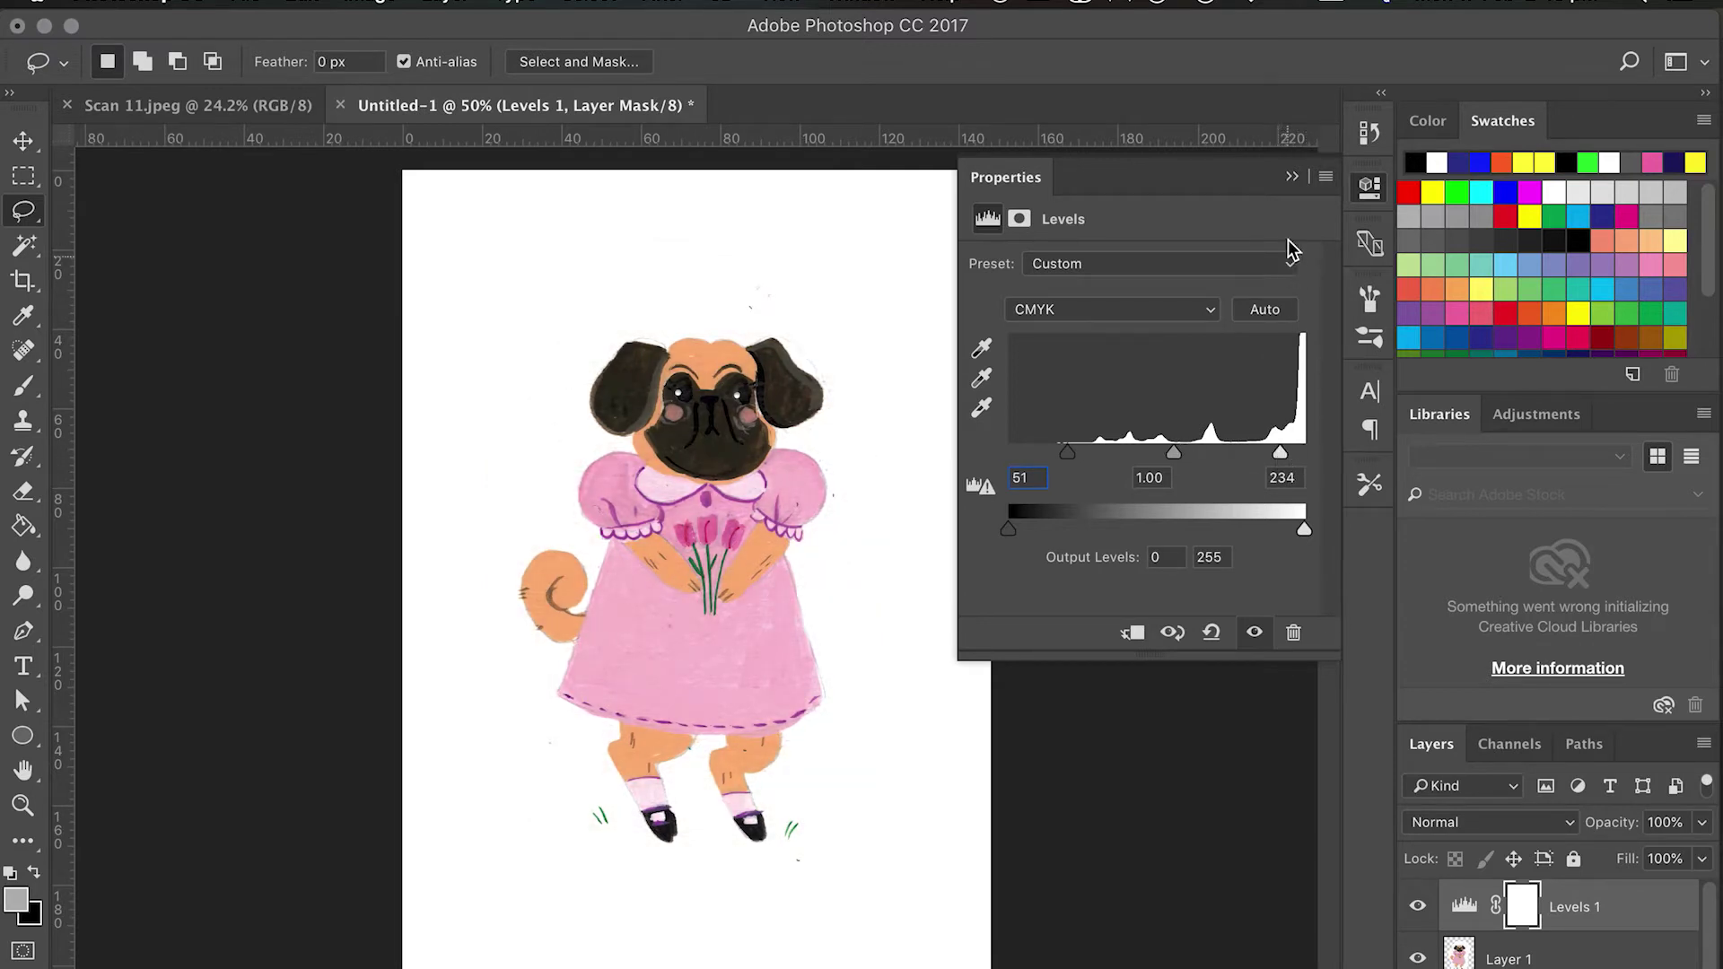
{"action": "left_click", "coordinate": [1293, 178]}
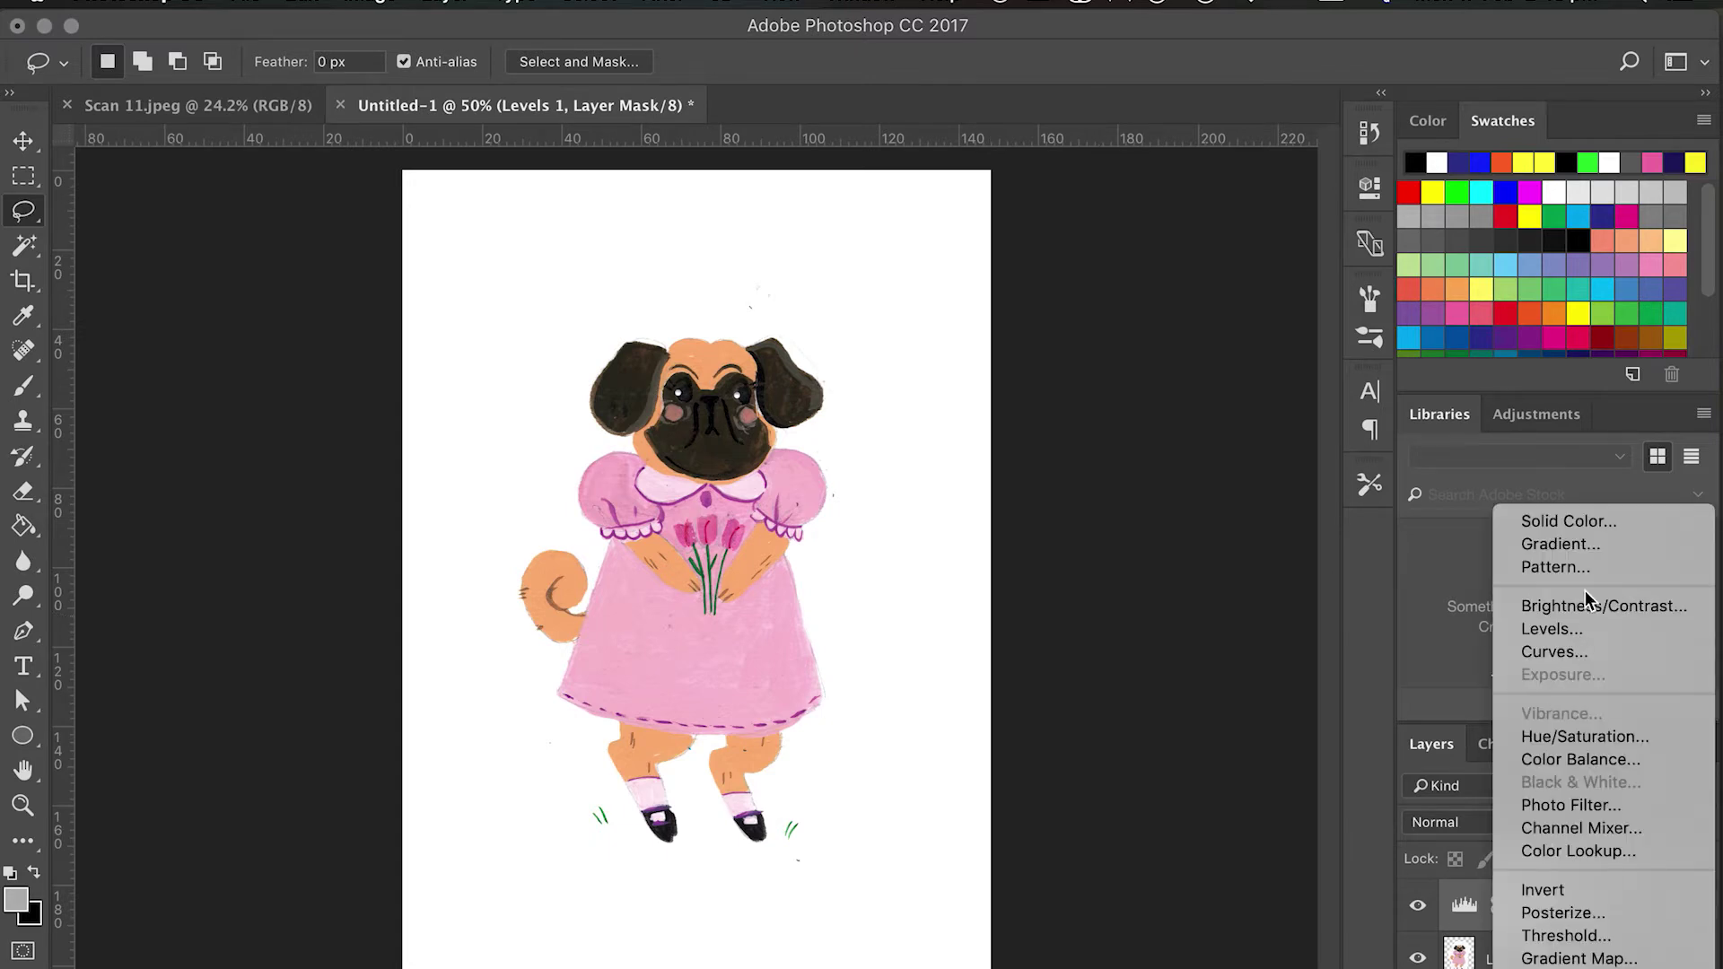
Add a Hue/Saturation adjustment layer raising Saturation to +15.
{"action": "left_click", "coordinate": [1581, 739]}
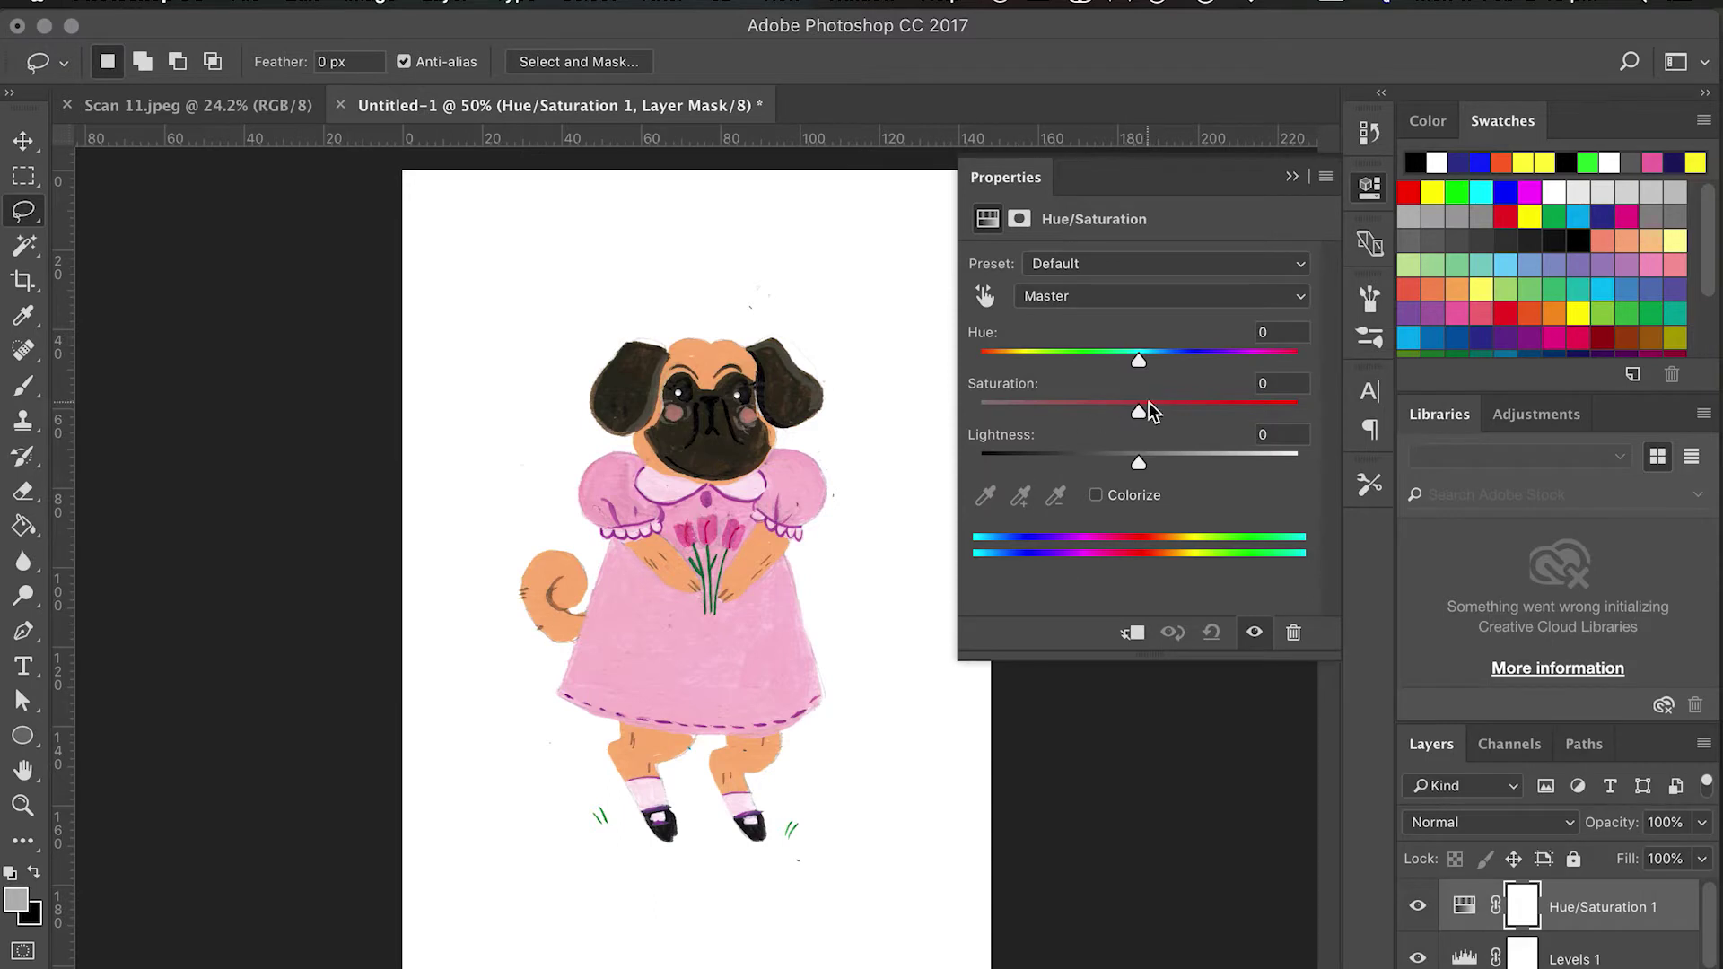
{"action": "left_click_drag", "start_coordinate": [1141, 411], "coordinate": [1169, 413]}
{"action": "left_click", "coordinate": [1292, 178]}
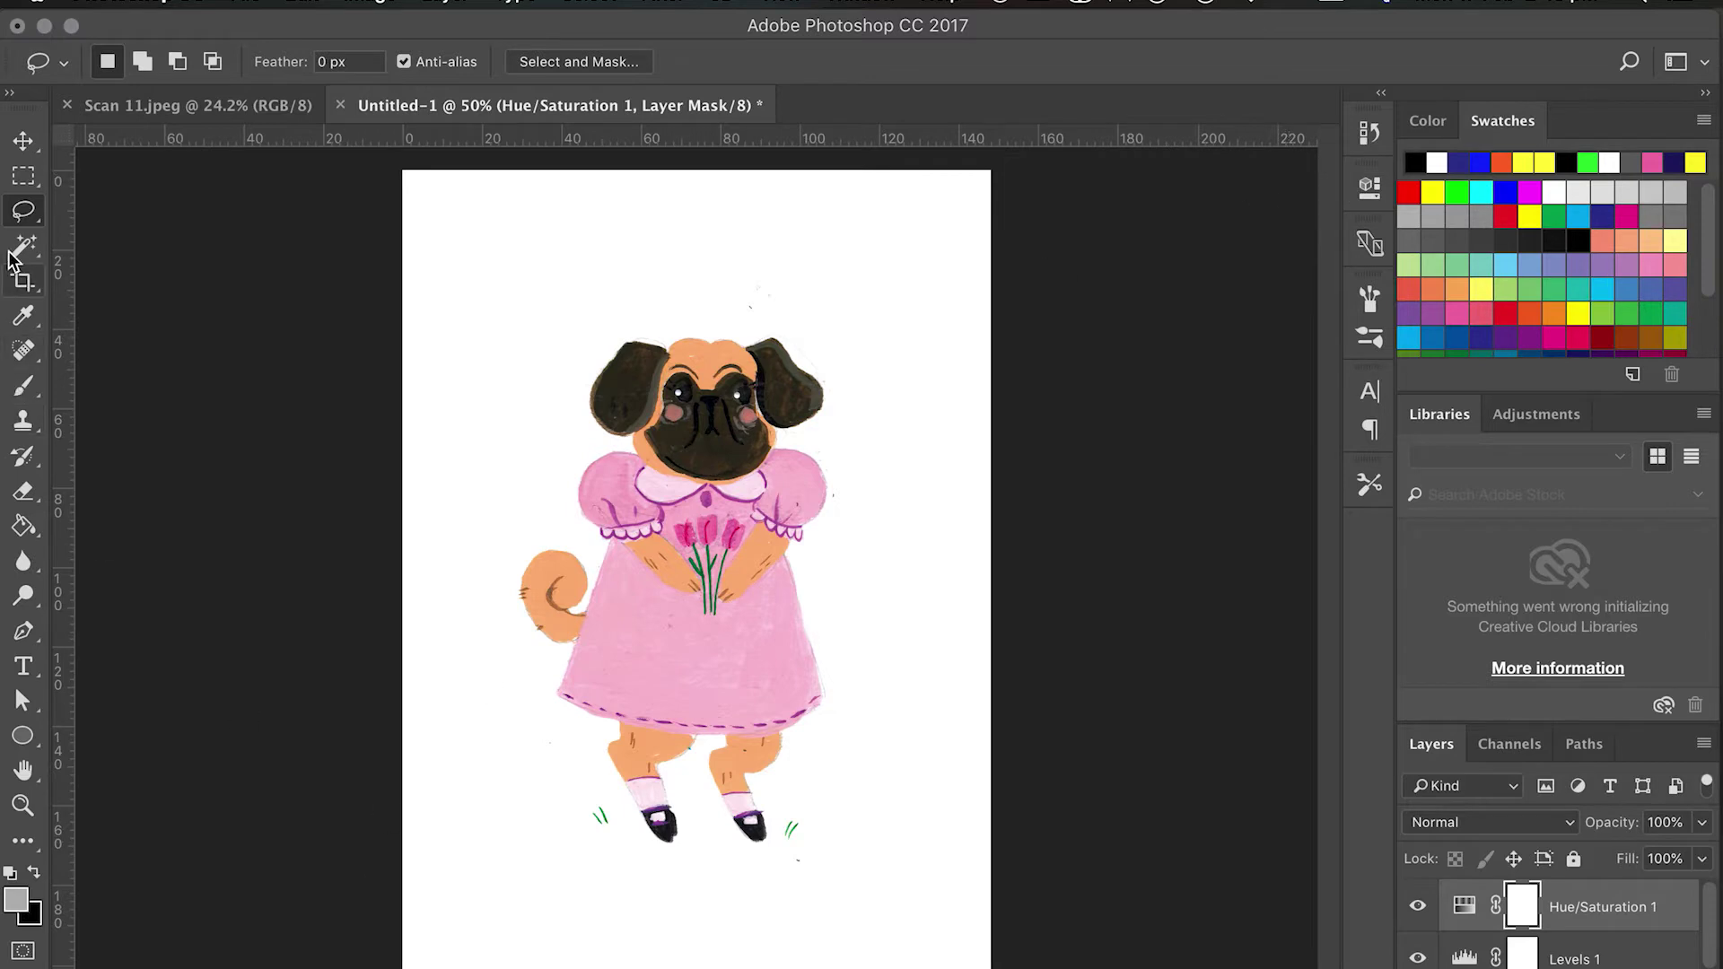
Magic Wand select the white paper background on Layer 1, undoing a trial delete that removed a sock.
{"action": "left_click", "coordinate": [25, 244]}
{"action": "left_click", "coordinate": [567, 566]}
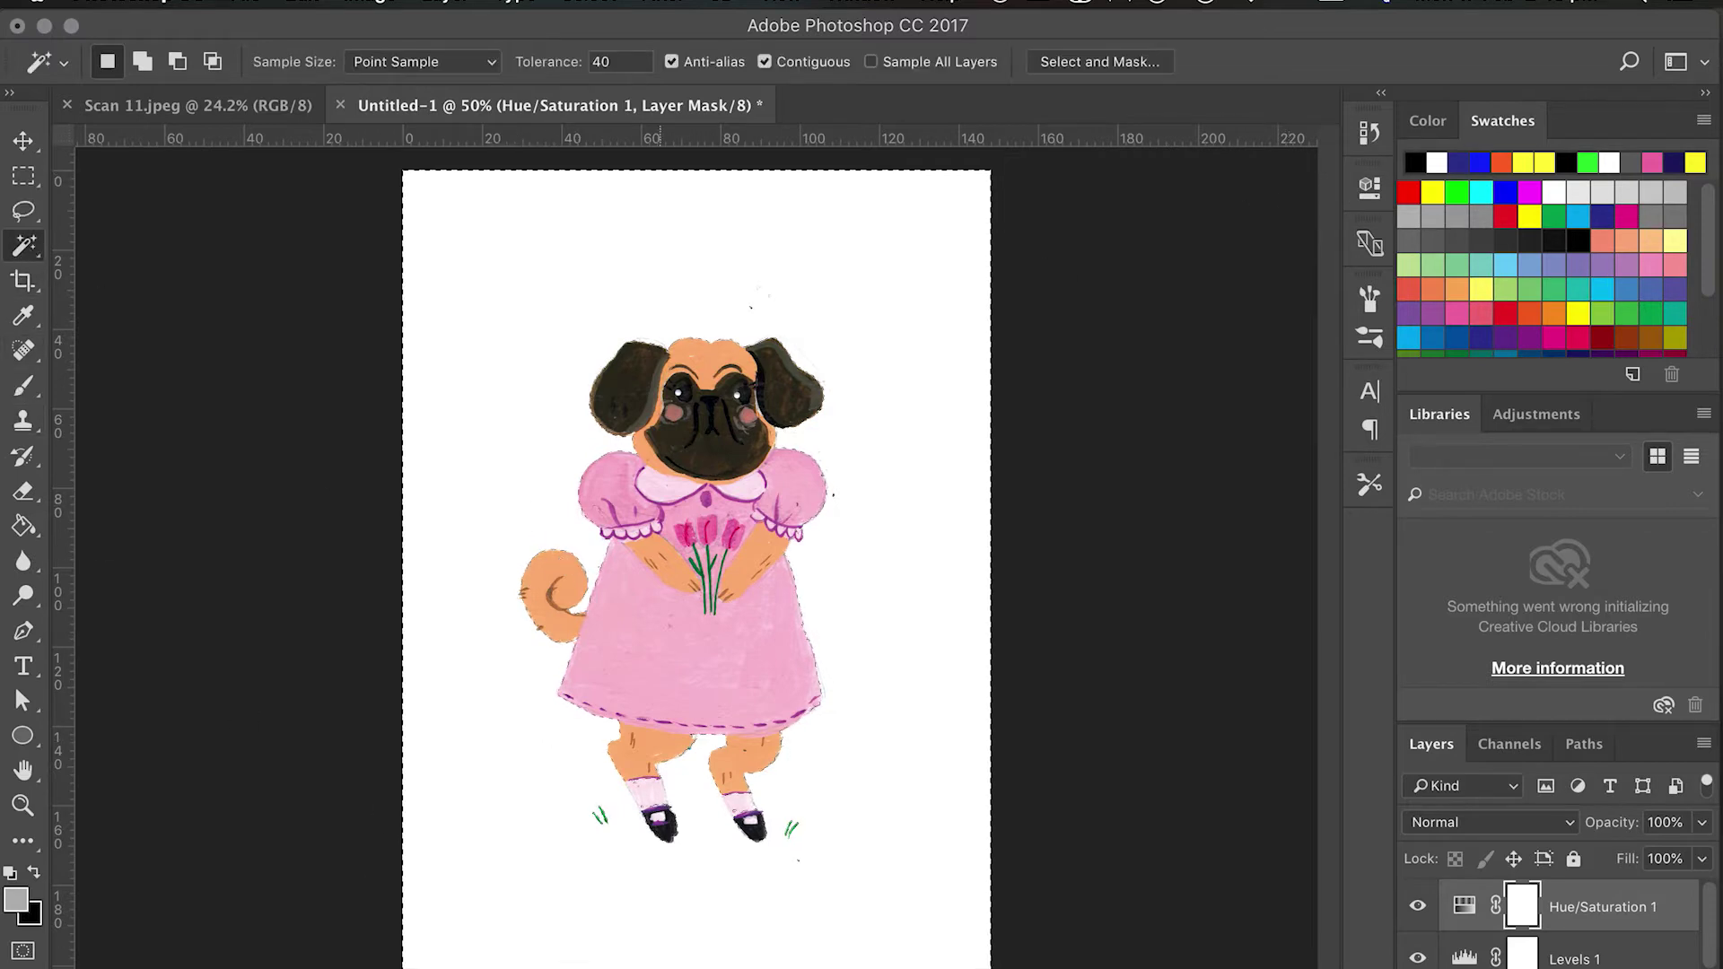
{"action": "key", "text": "alt+["}
{"action": "key", "text": "alt+["}
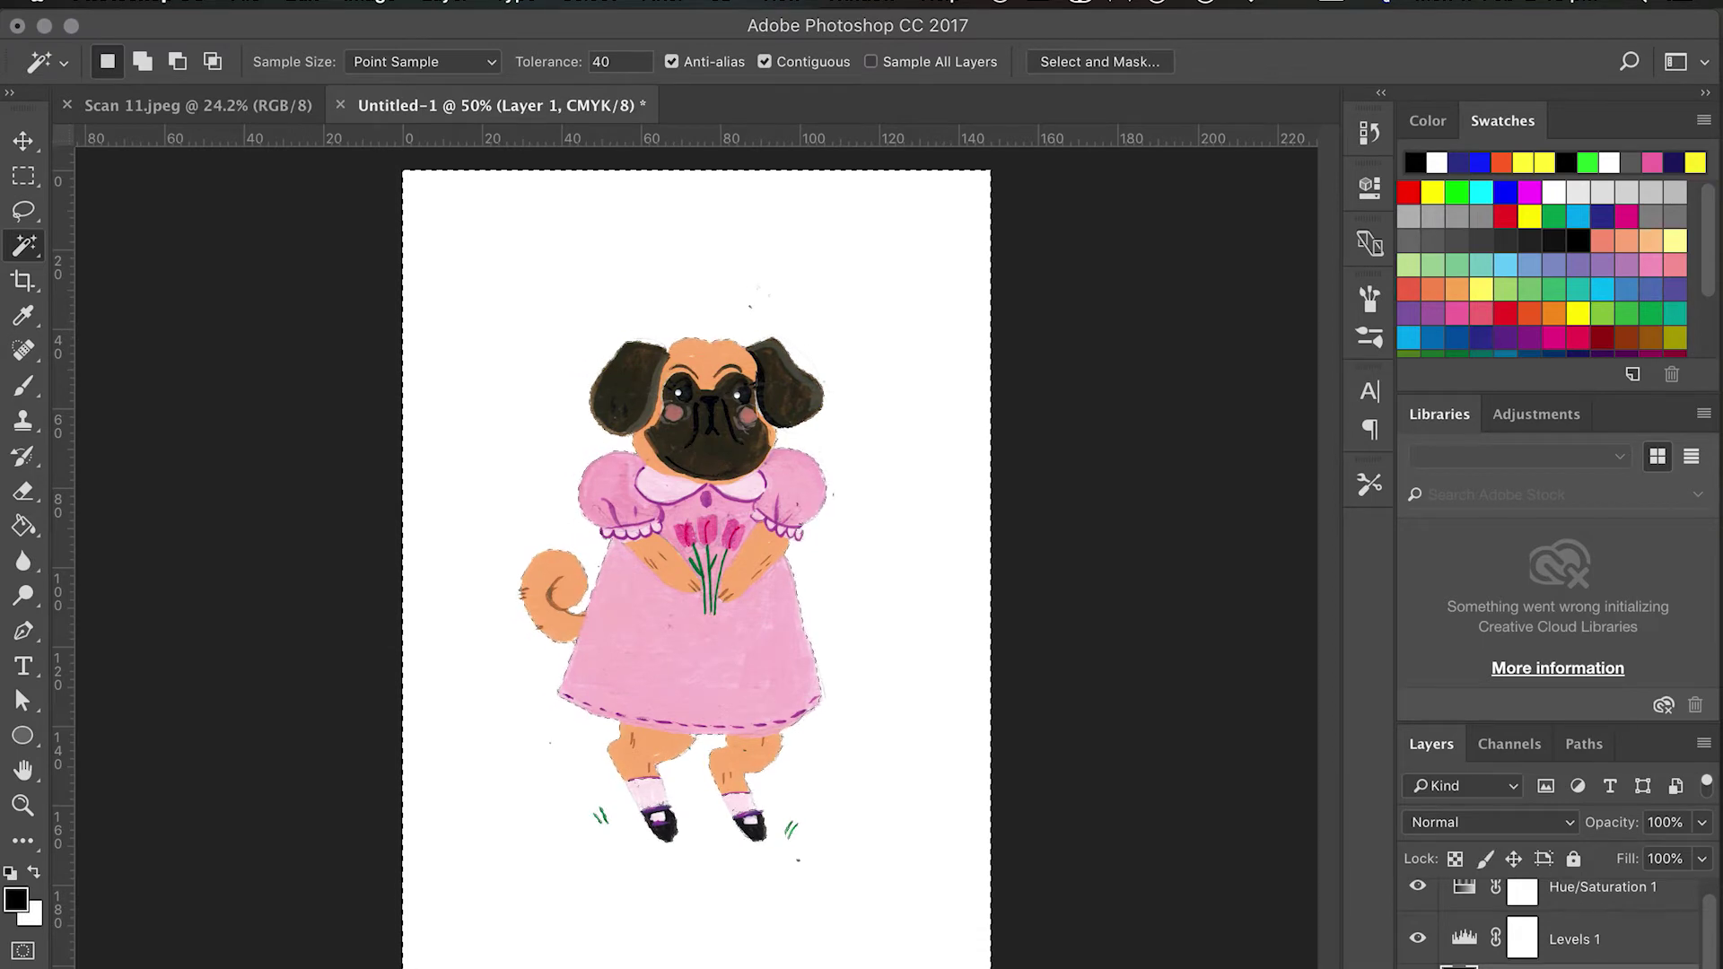
{"action": "key", "text": "Delete"}
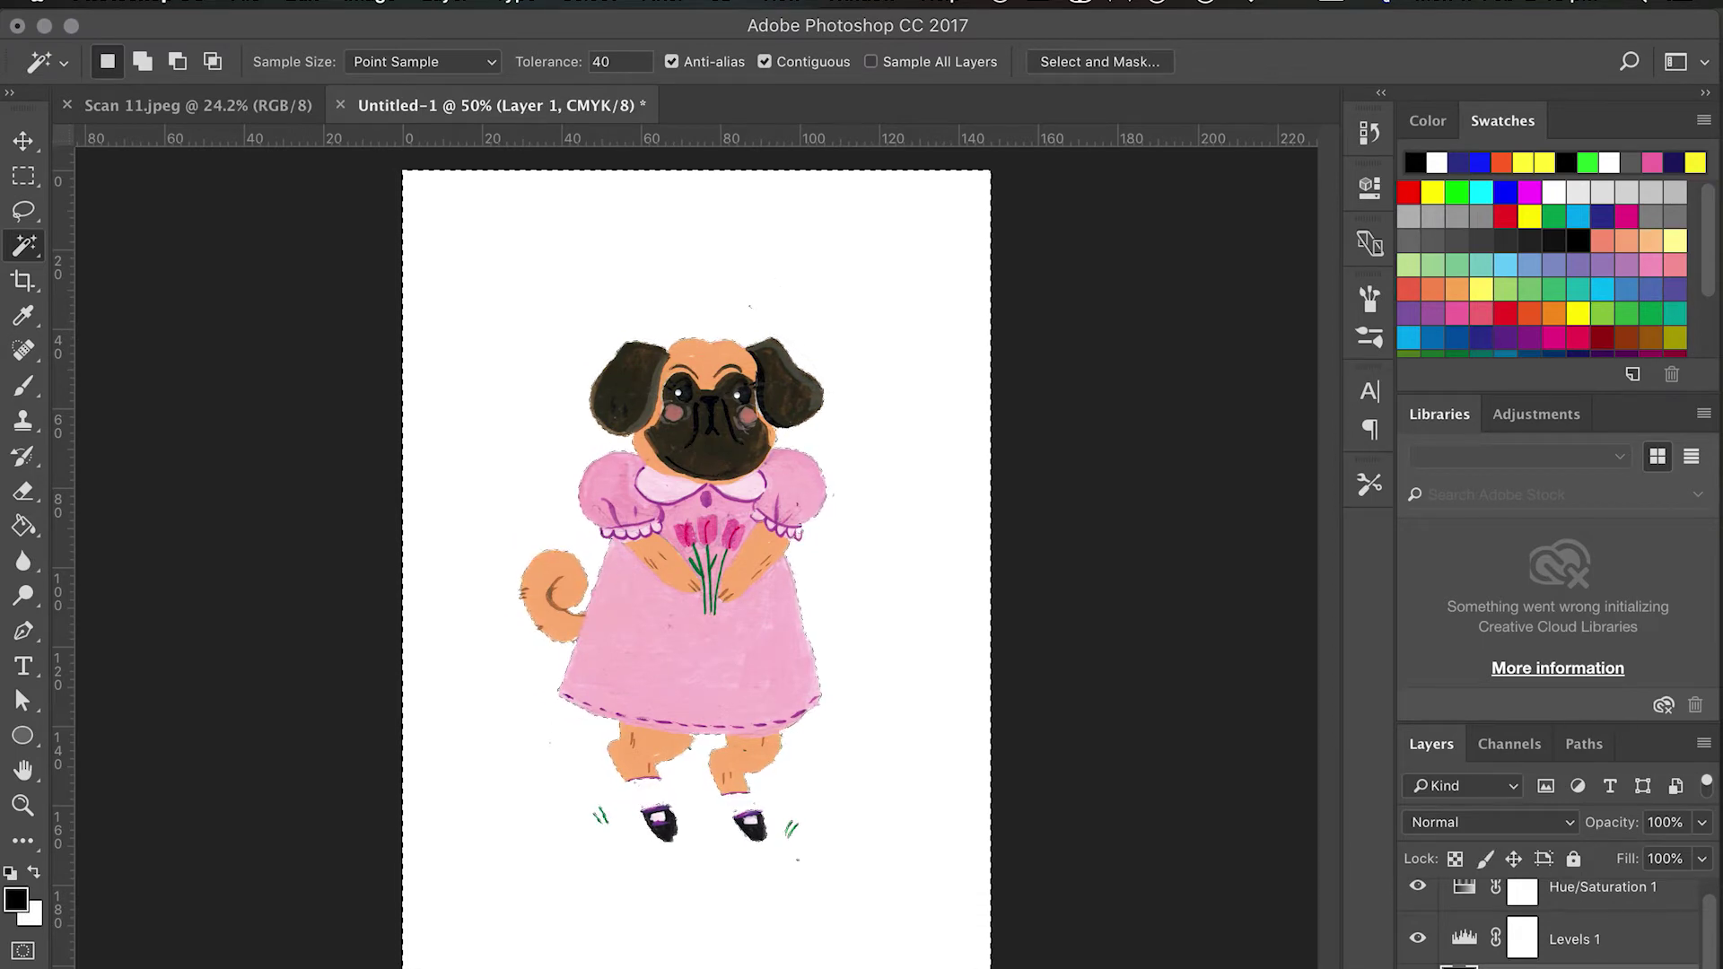
{"action": "key", "text": "super+z"}
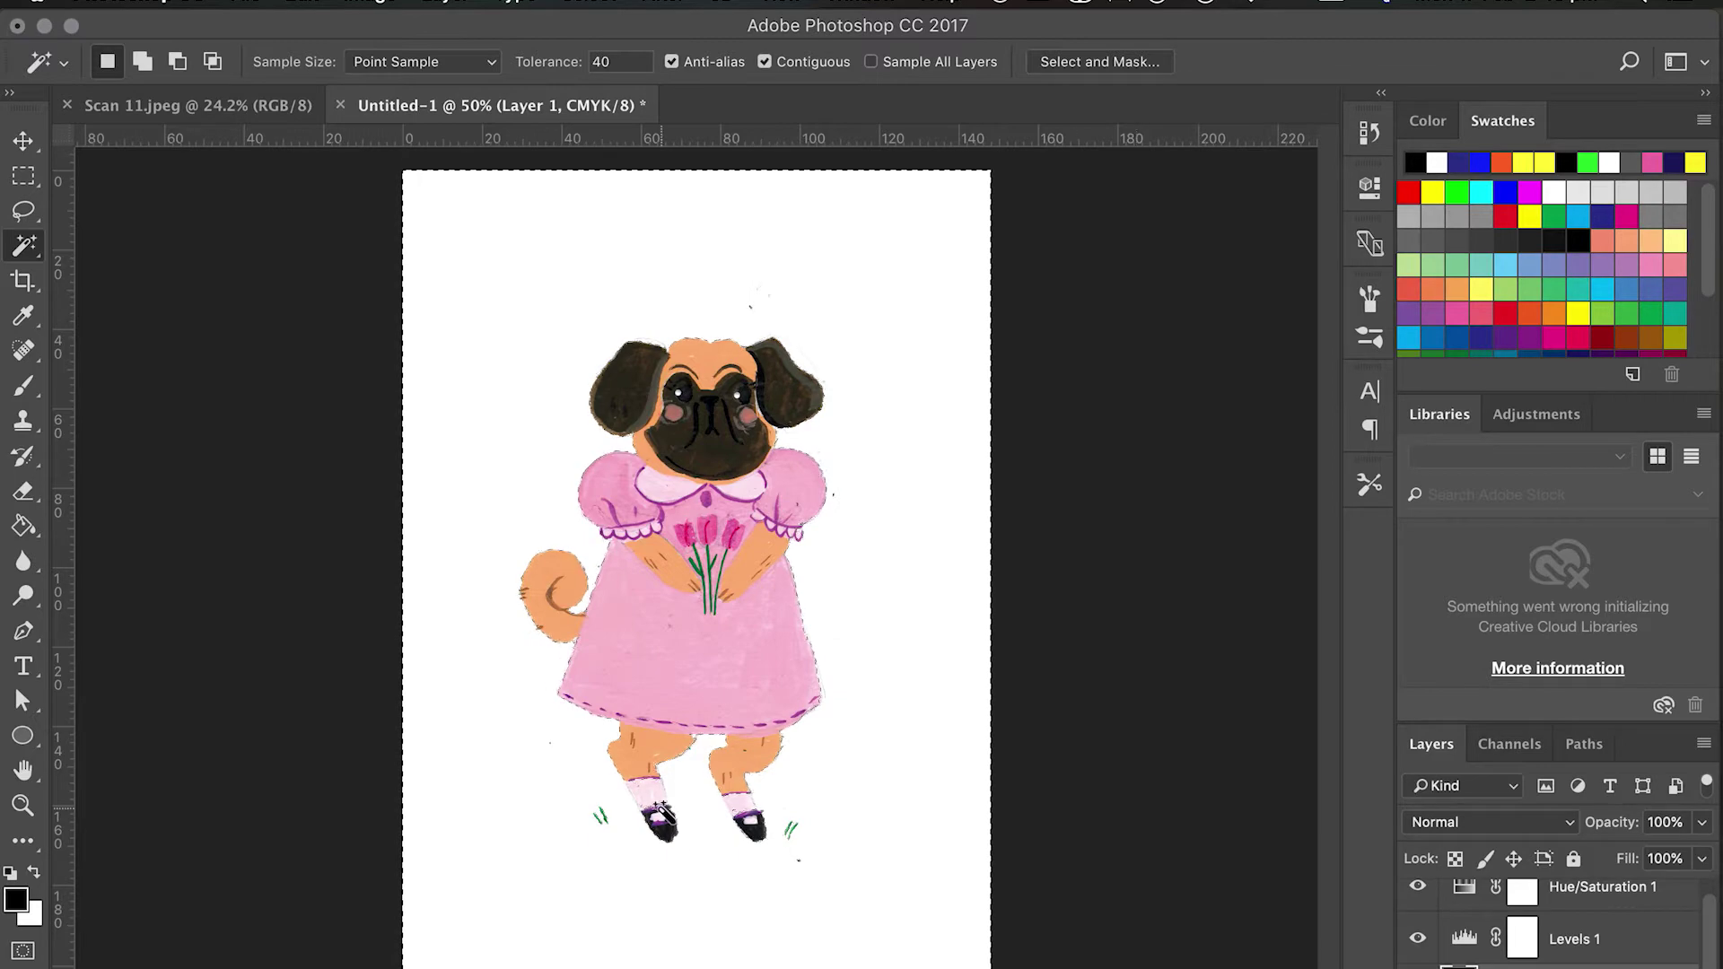
{"action": "key", "text": "super+plus"}
{"action": "key", "text": "super+plus"}
{"action": "key", "text": "super+plus"}
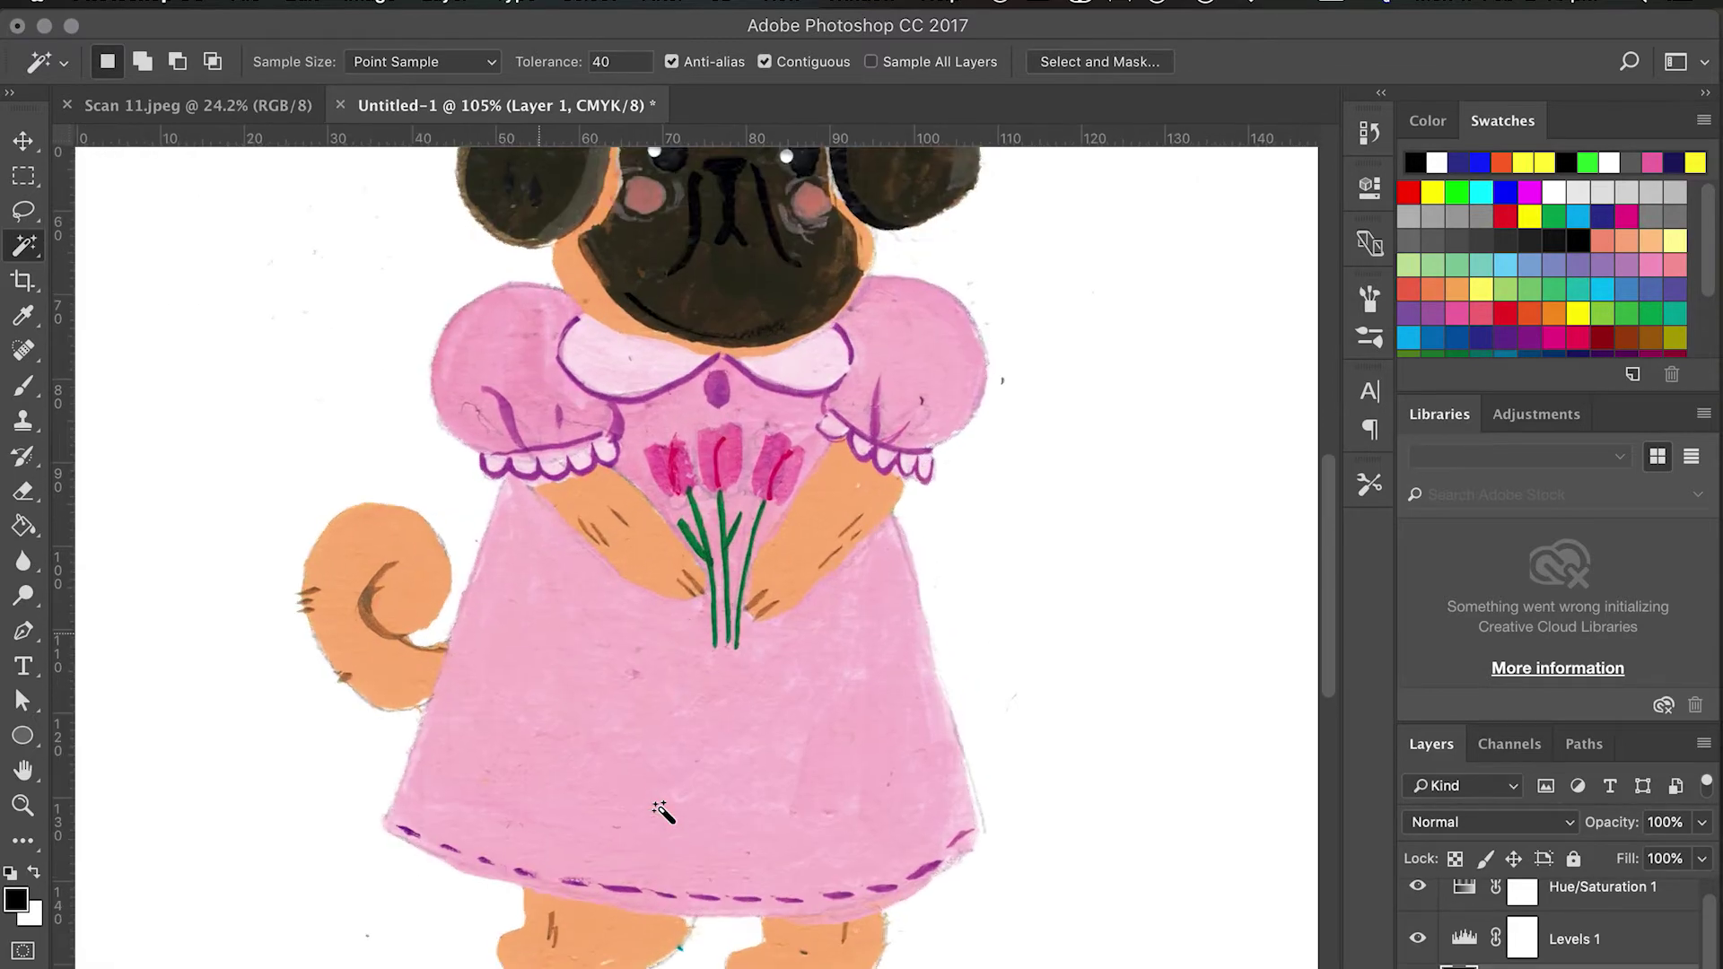
{"action": "scroll", "coordinate": [734, 827], "scroll_direction": "down", "scroll_amount": 6}
{"action": "scroll", "coordinate": [734, 827], "scroll_direction": "left", "scroll_amount": 2}
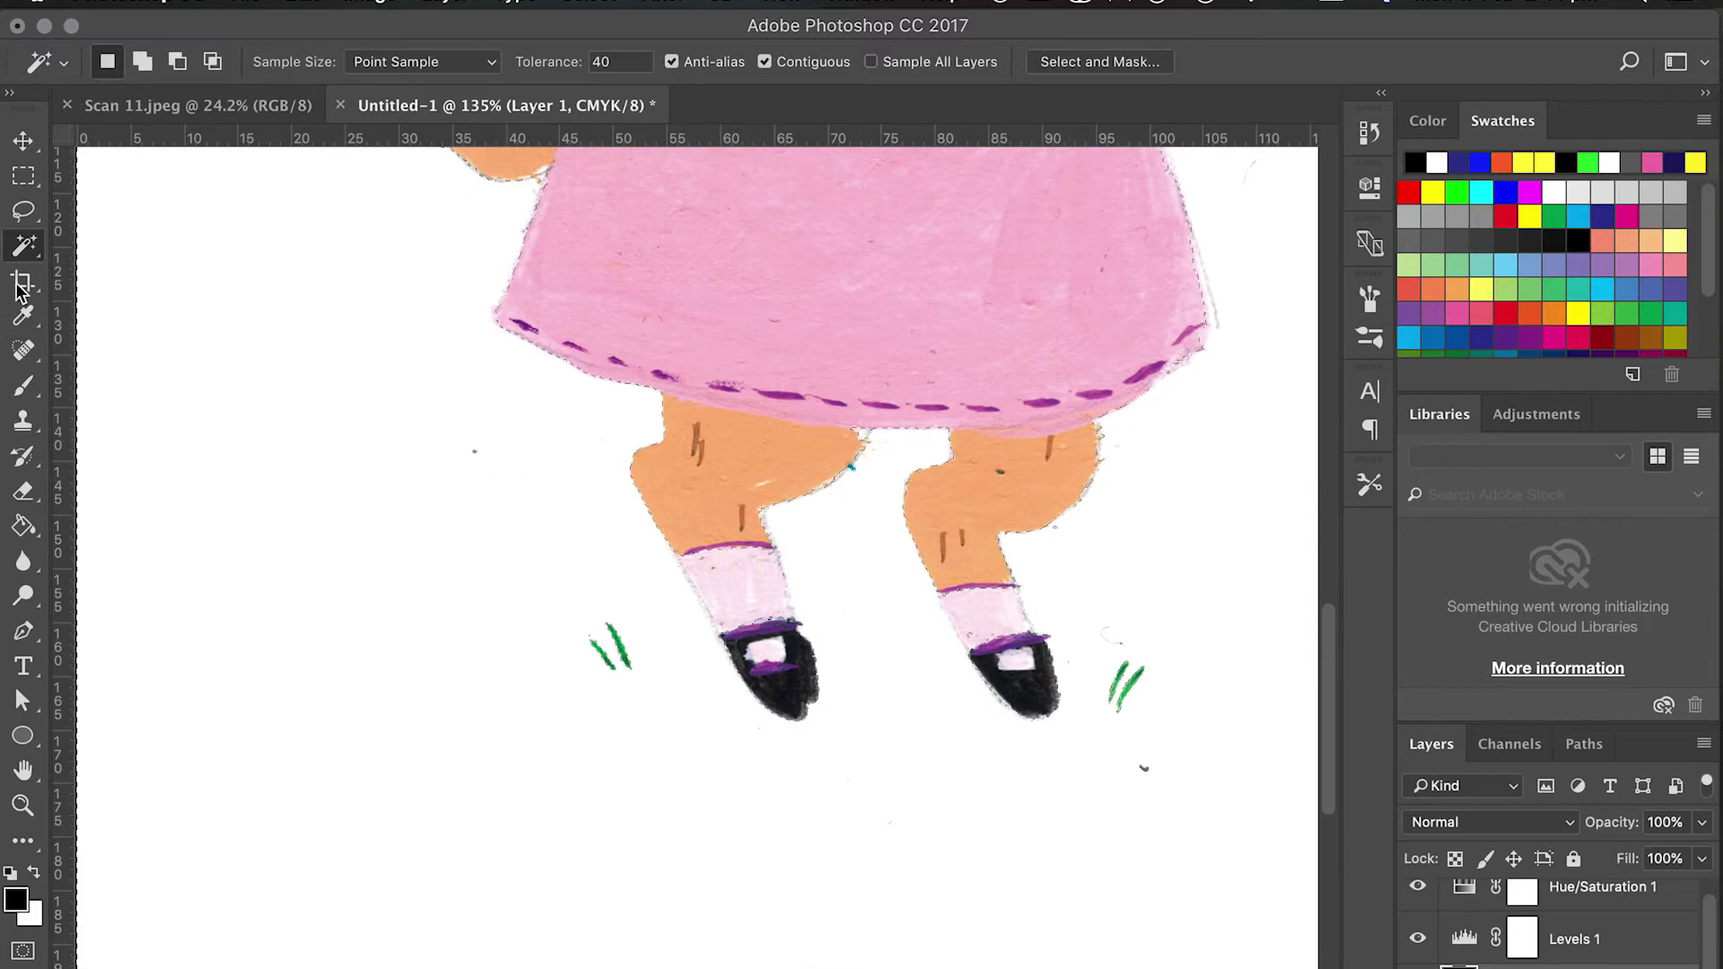
Refine the selection with the Lasso, excluding the left and right socks.
{"action": "left_click", "coordinate": [24, 210]}
{"action": "key", "text": "shift"}
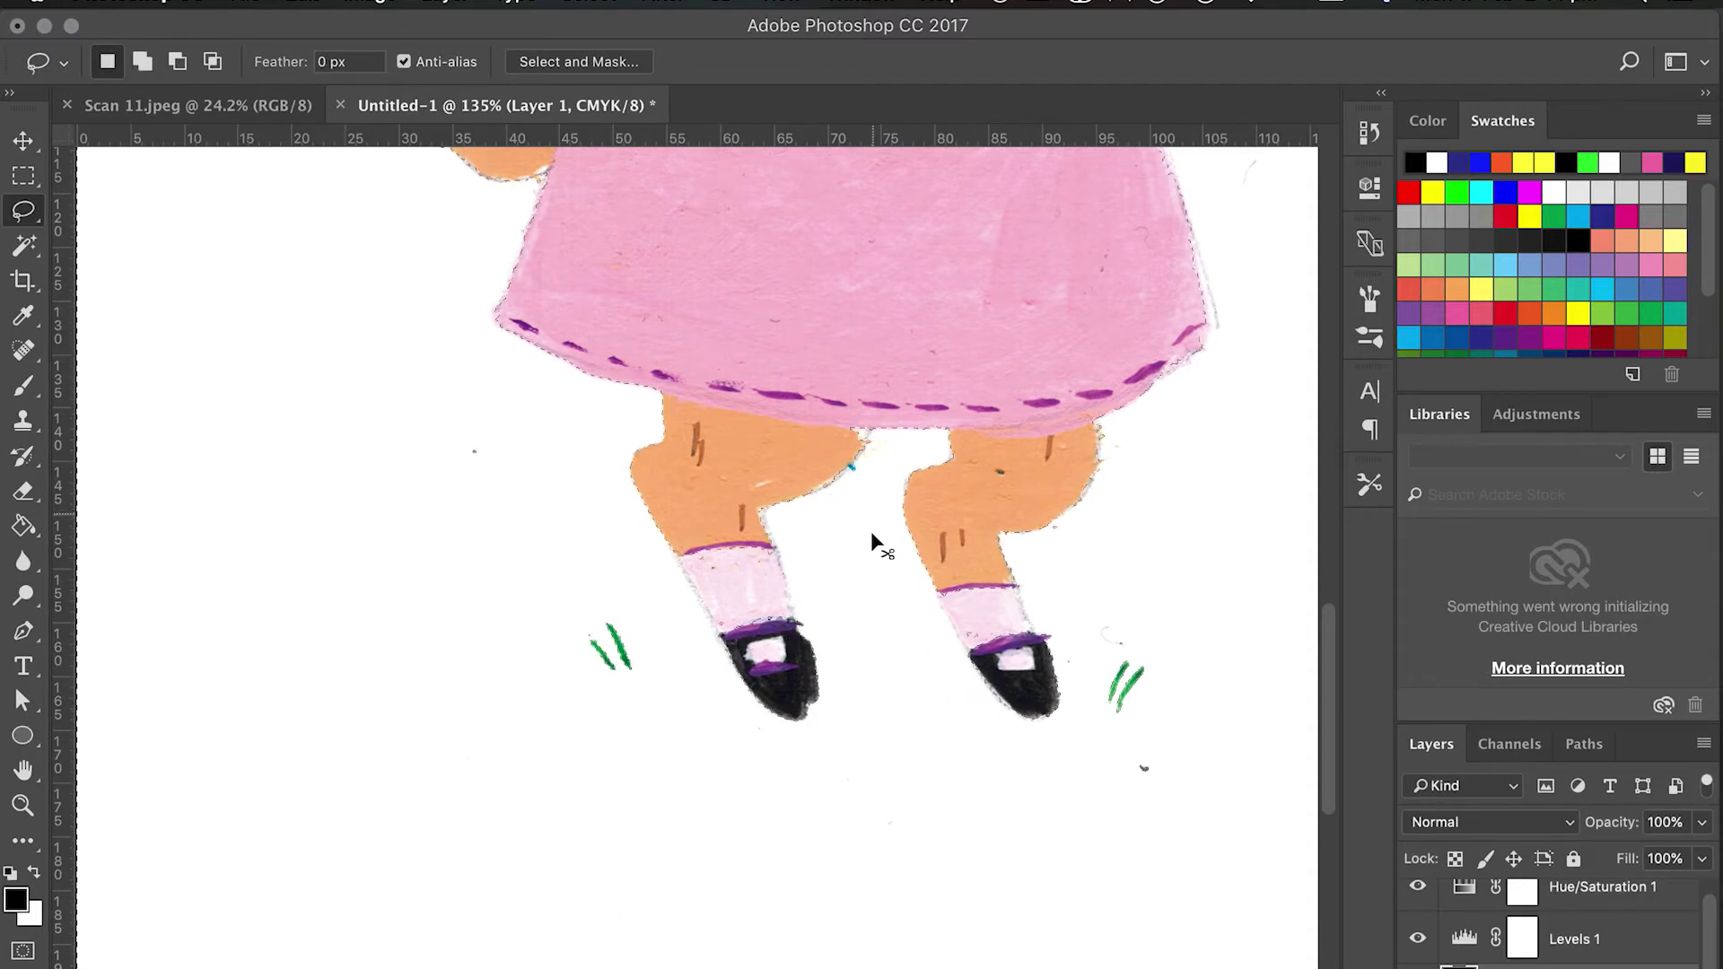
{"action": "key", "text": "shift"}
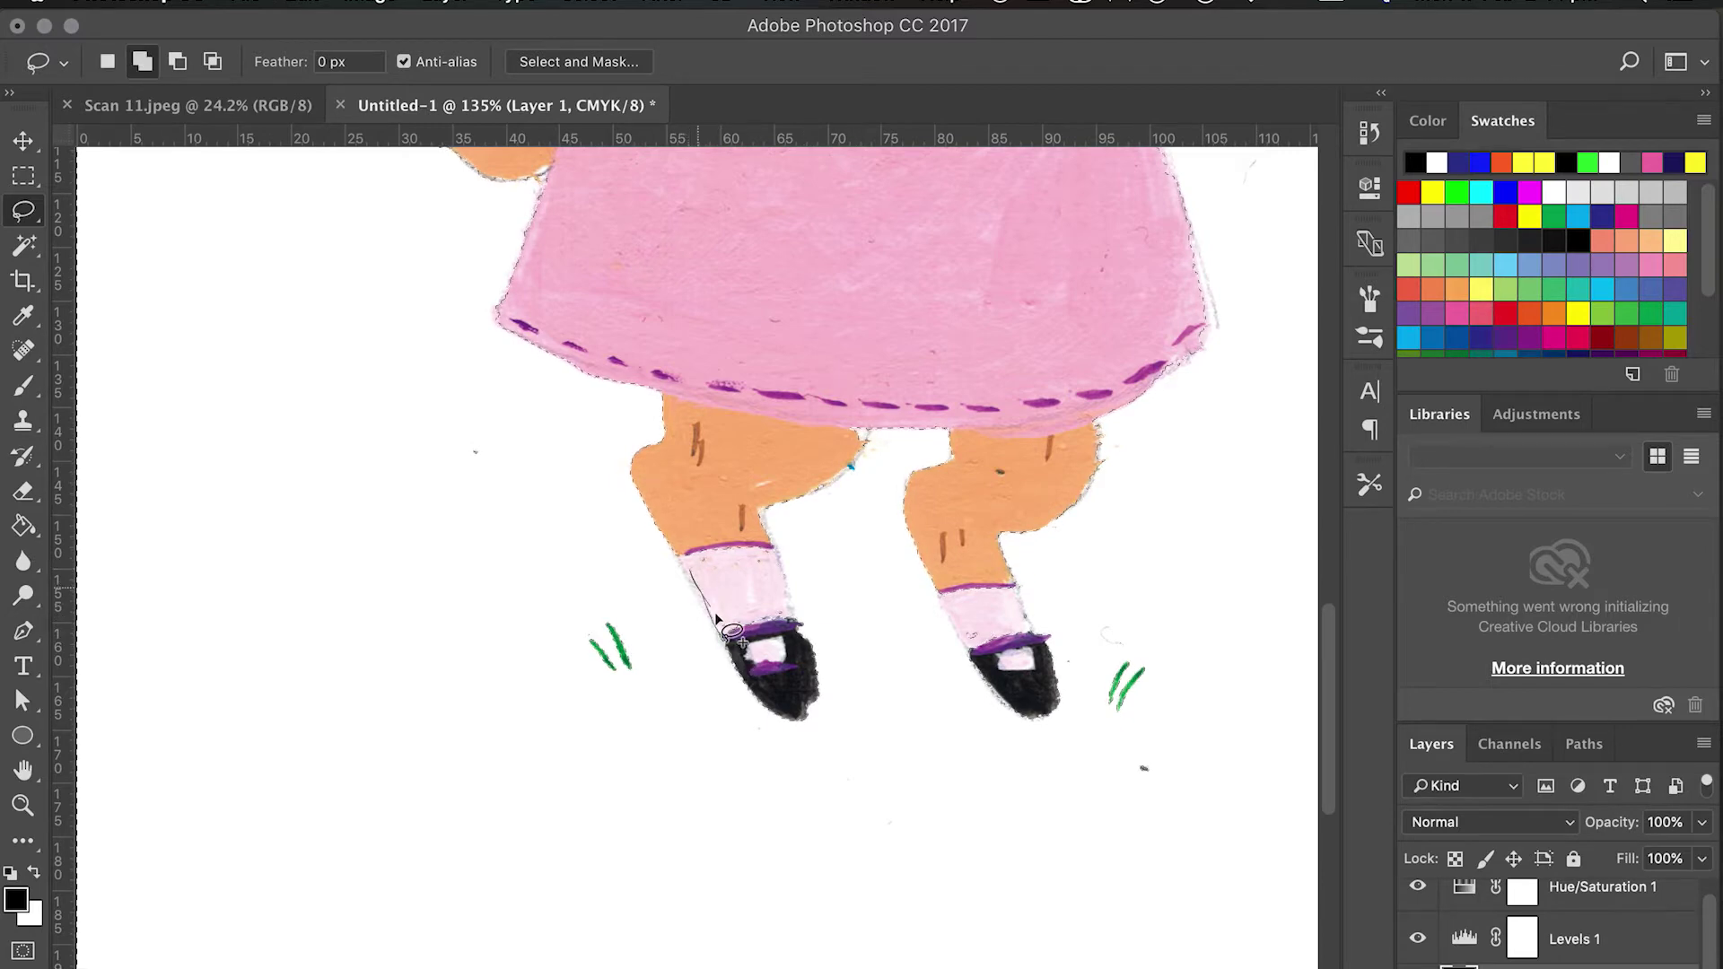
{"action": "left_click_drag", "start_coordinate": [730, 640], "coordinate": [729, 603]}
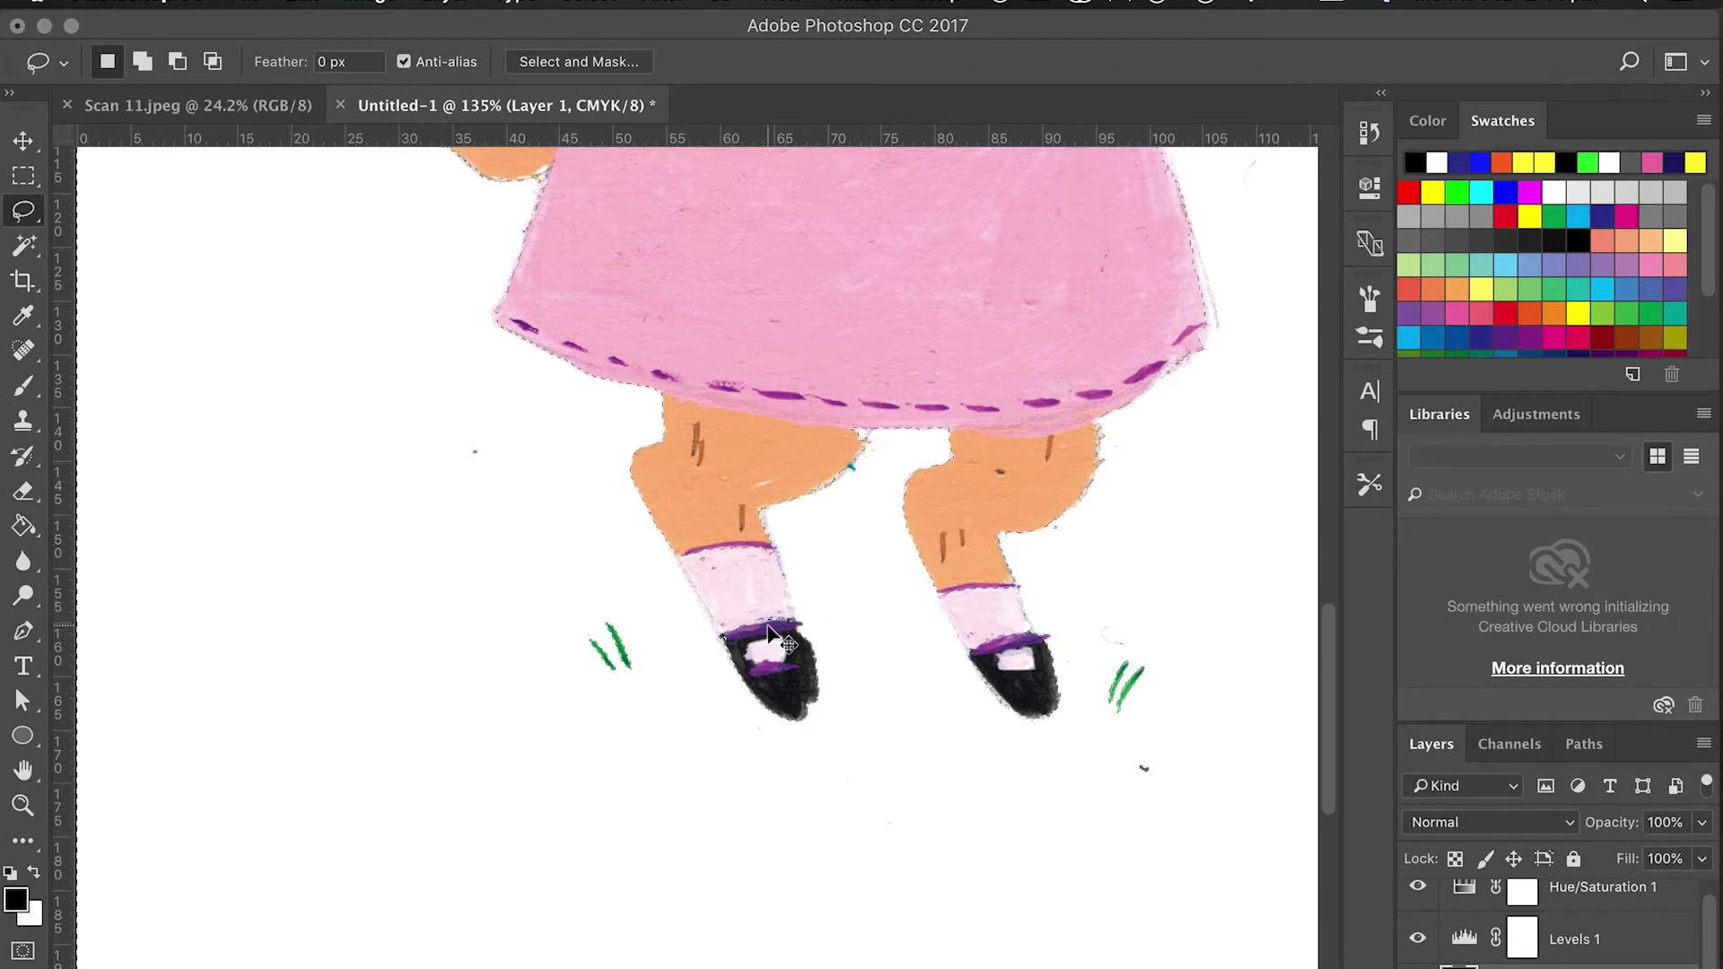
{"action": "key", "text": "alt"}
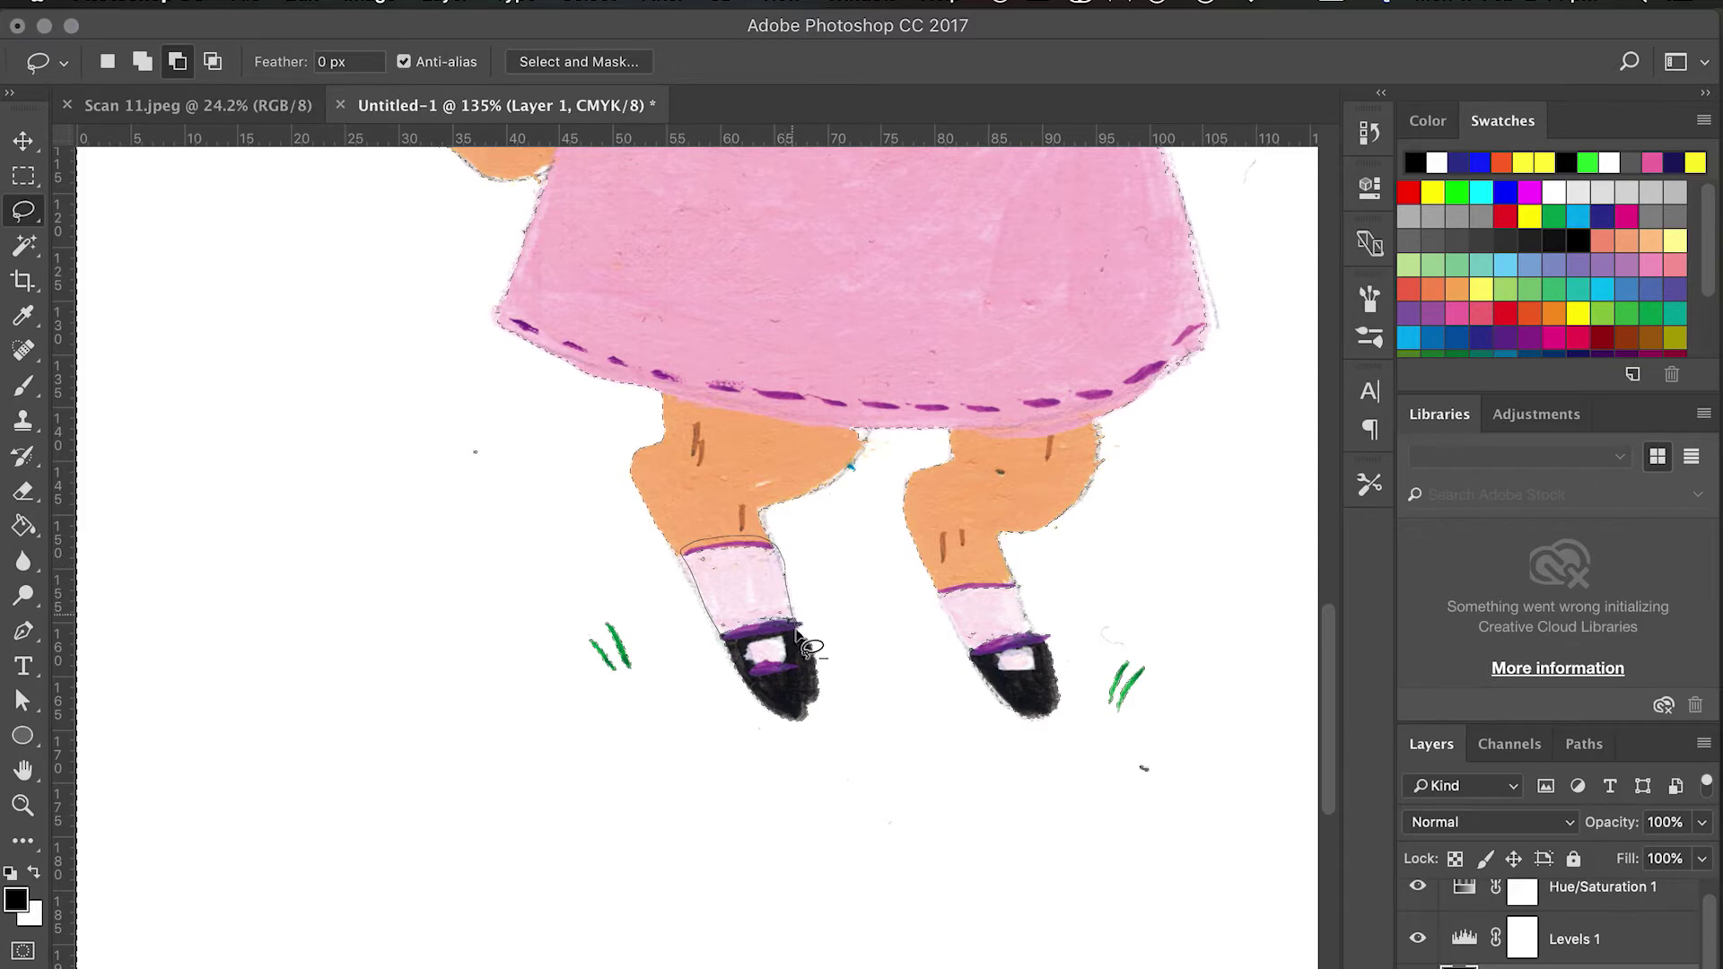
{"action": "left_click_drag", "start_coordinate": [745, 664], "coordinate": [746, 666]}
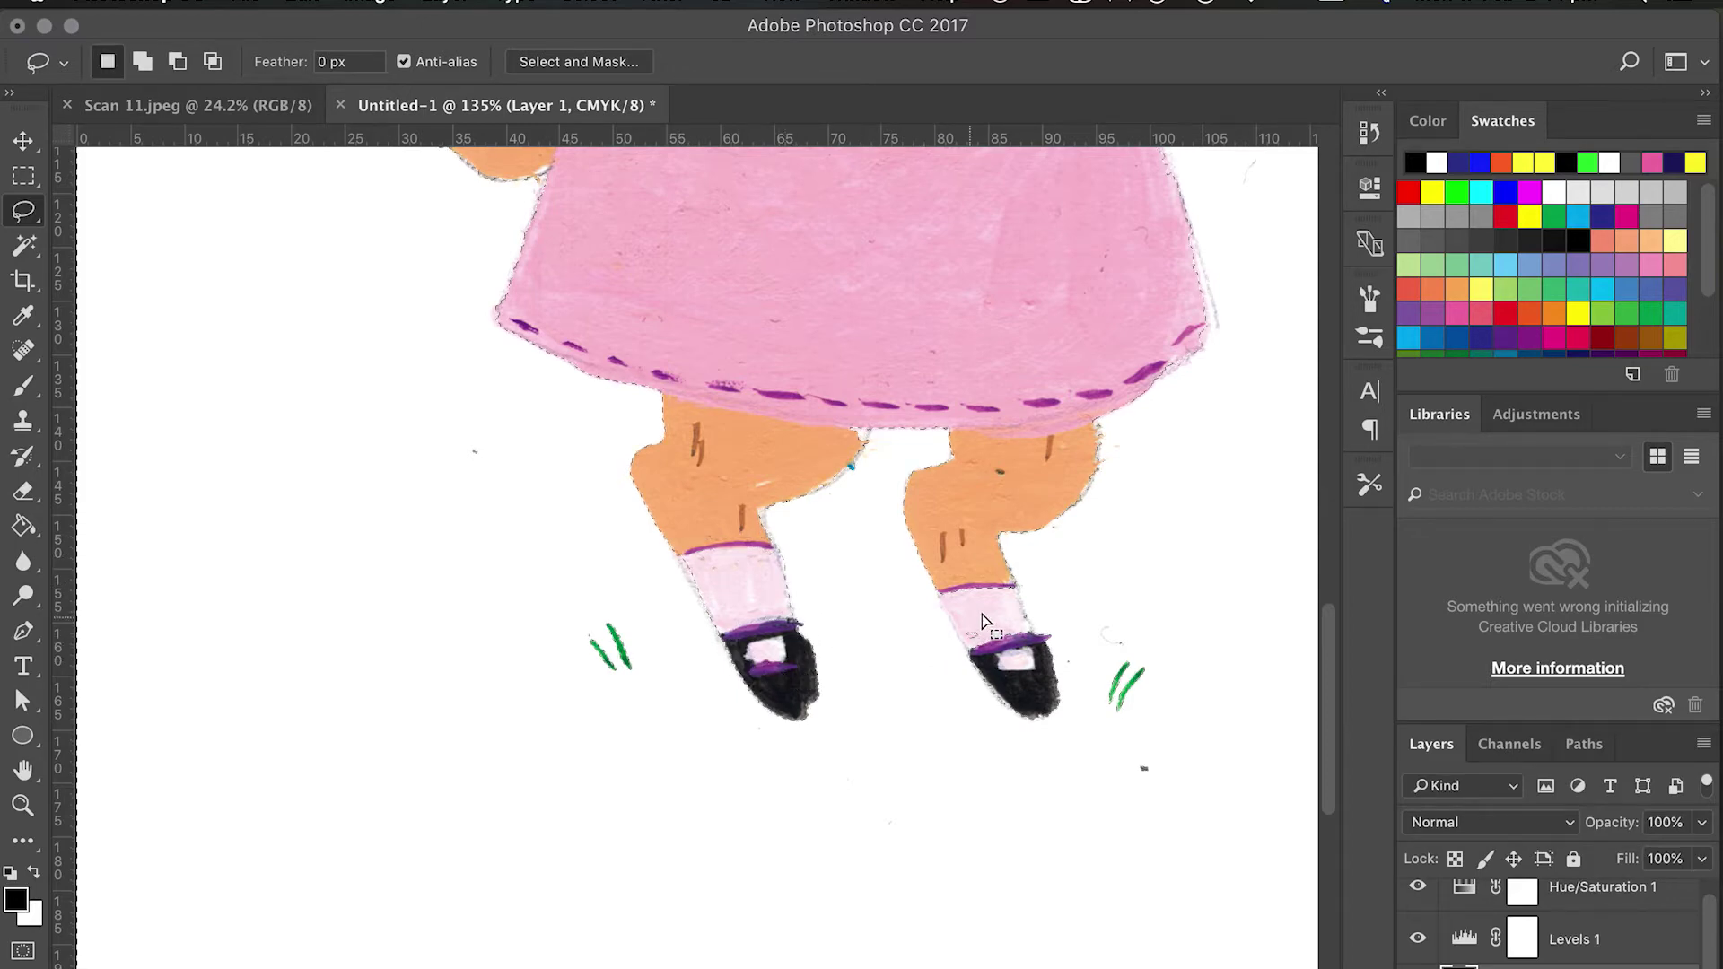
{"action": "key", "text": "alt"}
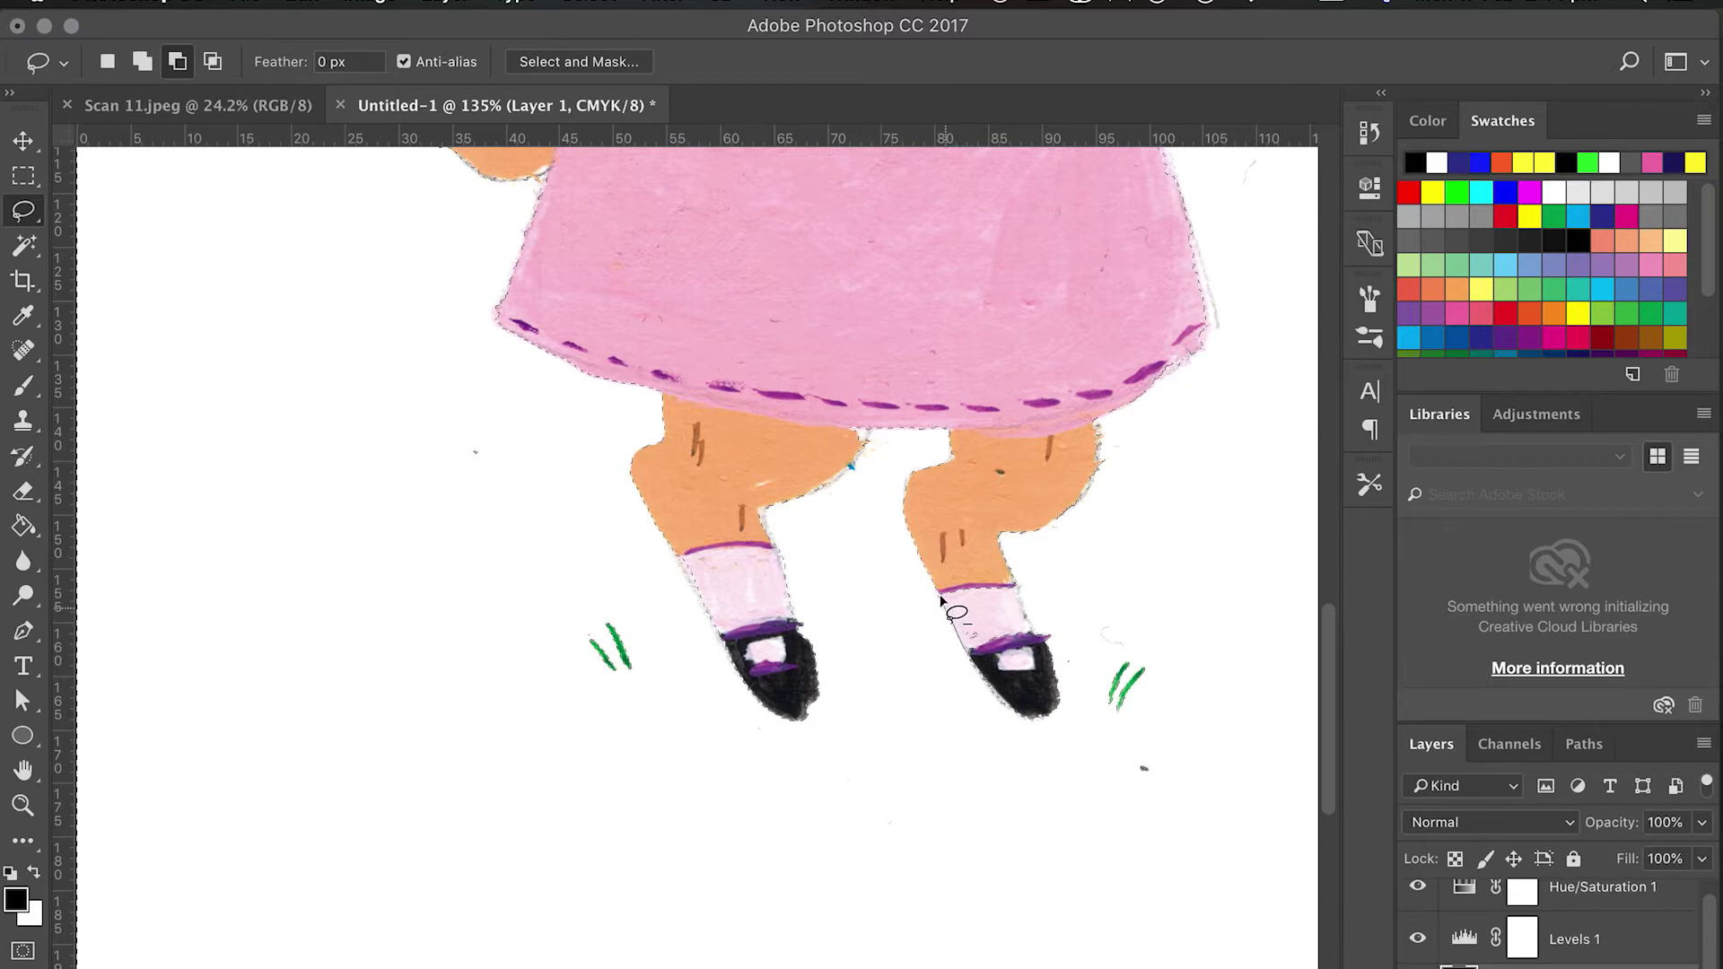
{"action": "mouse_move", "coordinate": [941, 600]}
{"action": "left_mouse_down"}
{"action": "mouse_move", "coordinate": [982, 585]}
{"action": "mouse_move", "coordinate": [1025, 603]}
{"action": "mouse_move", "coordinate": [1059, 669]}
{"action": "mouse_move", "coordinate": [1031, 709]}
{"action": "mouse_move", "coordinate": [996, 677]}
{"action": "left_mouse_up"}
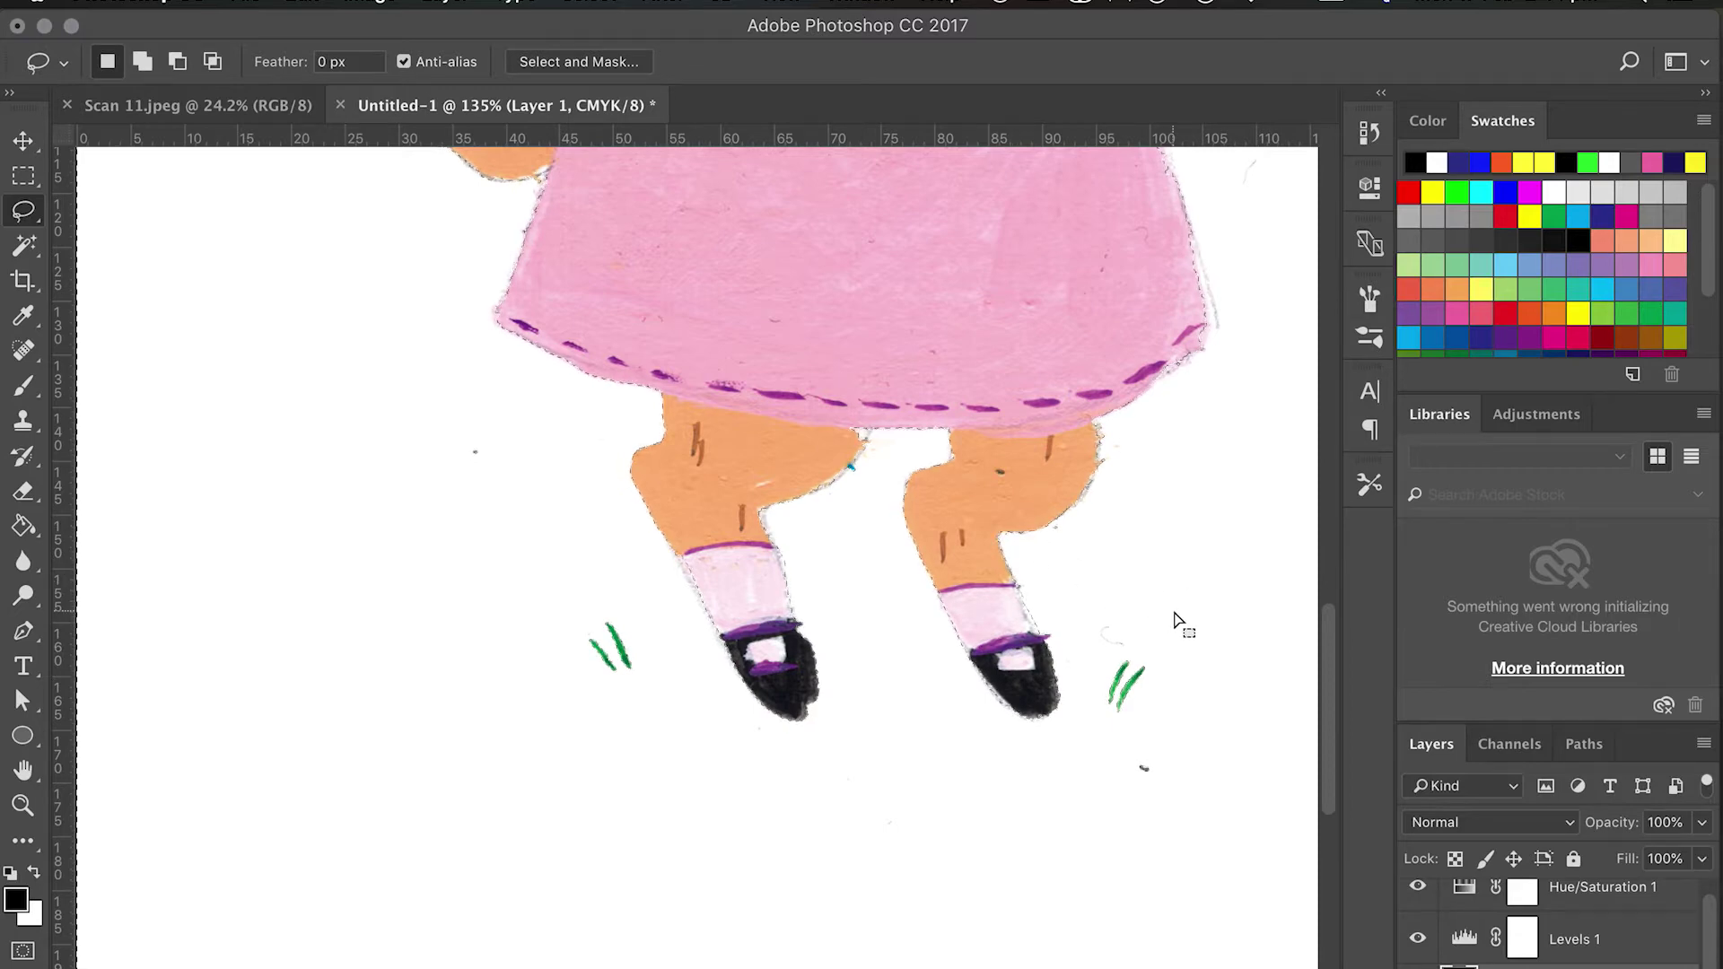
{"action": "key", "text": "super+plus"}
{"action": "key", "text": "super+minus"}
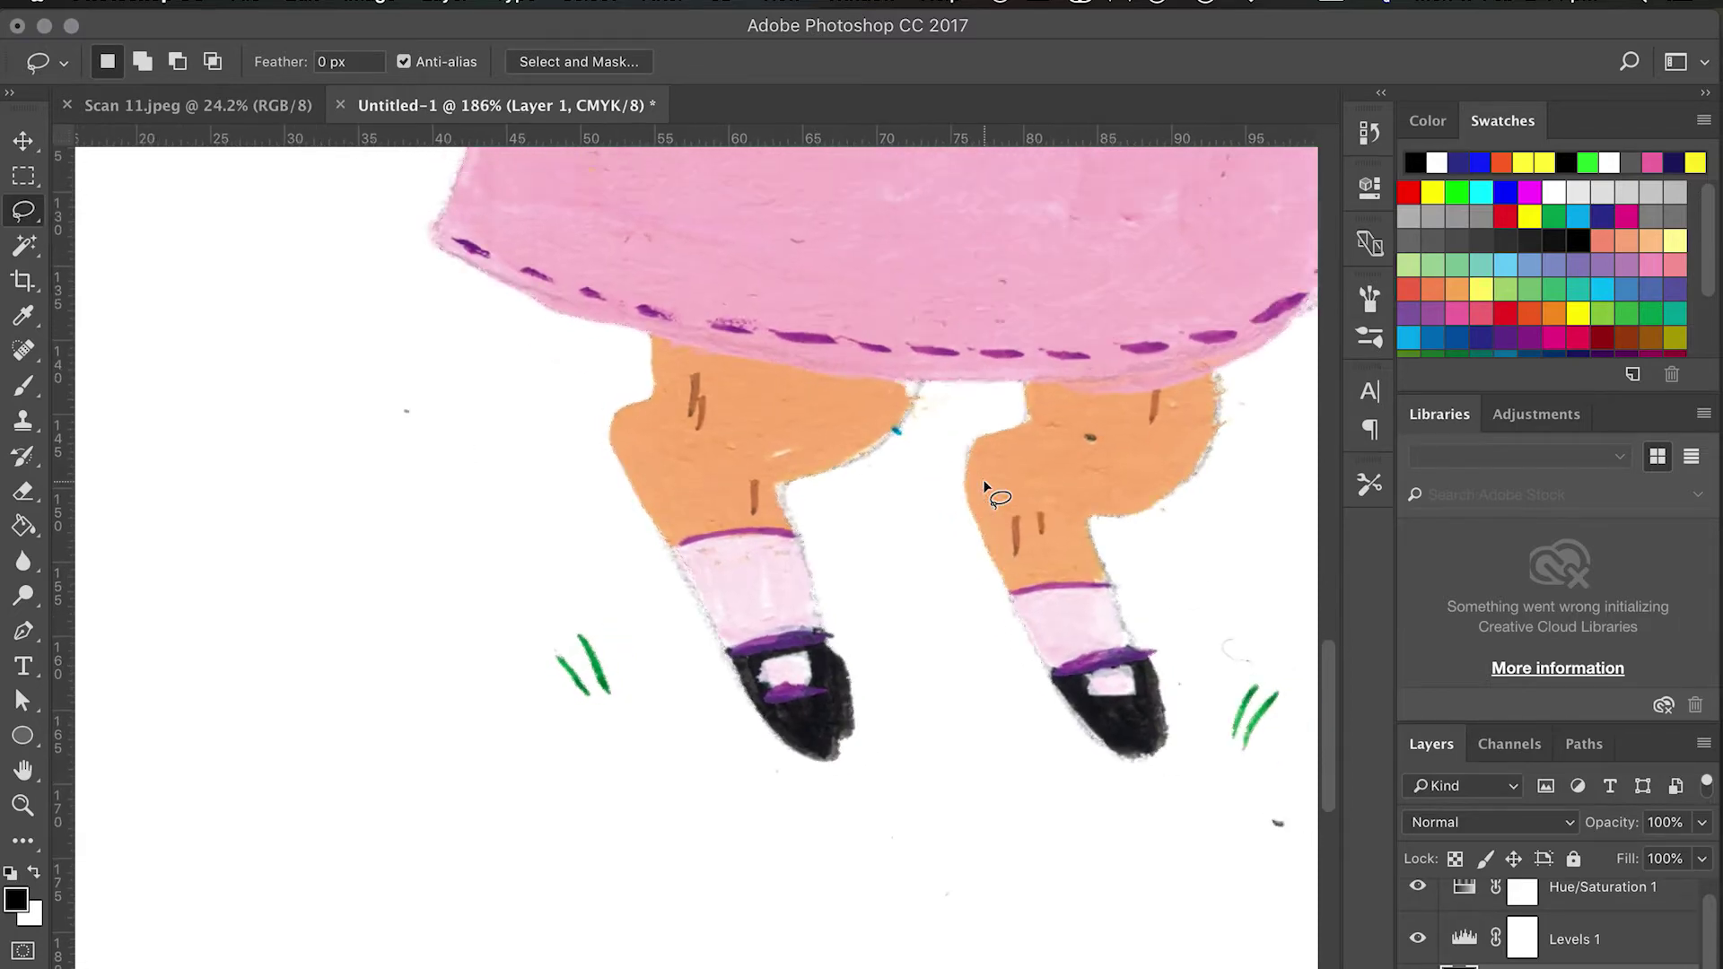
{"action": "key", "text": "super+0"}
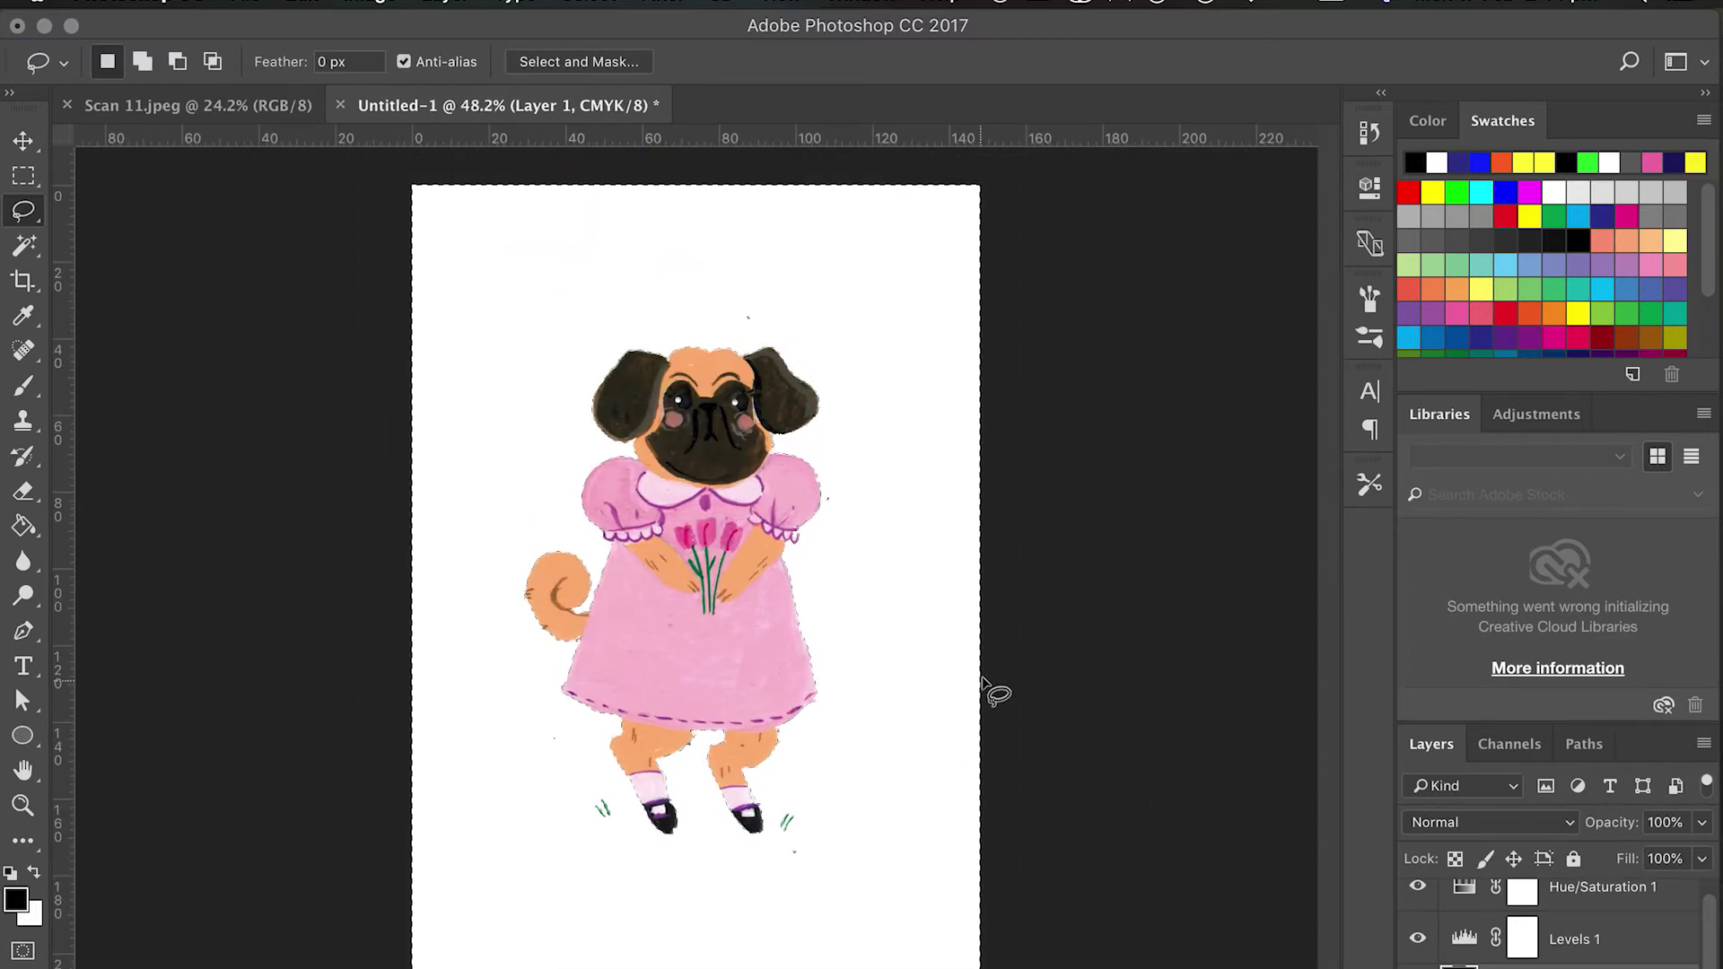
Deselect, then clone pink over the pencil lines on the sleeve with a 9 px Clone Stamp.
{"action": "key", "text": "super+d"}
{"action": "scroll", "coordinate": [741, 620], "scroll_direction": "up", "scroll_amount": 5}
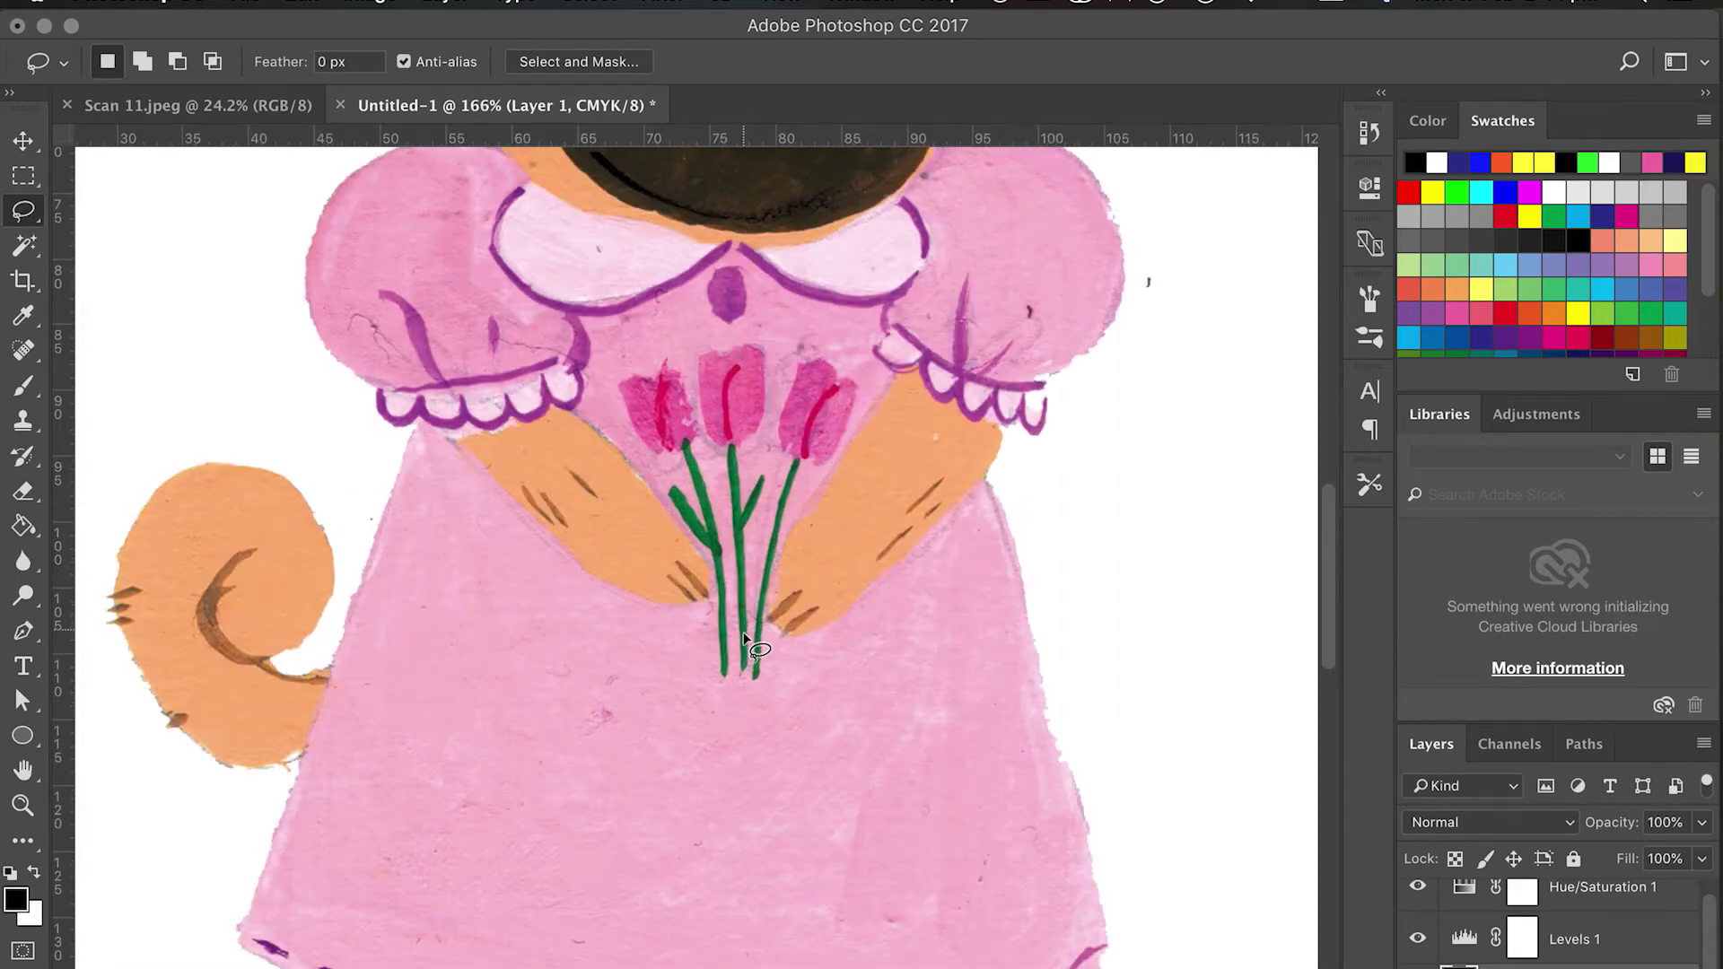
{"action": "scroll", "coordinate": [741, 619], "scroll_direction": "up", "scroll_amount": 4}
{"action": "scroll", "coordinate": [741, 619], "scroll_direction": "right", "scroll_amount": 5}
{"action": "scroll", "coordinate": [744, 639], "scroll_direction": "up", "scroll_amount": 2}
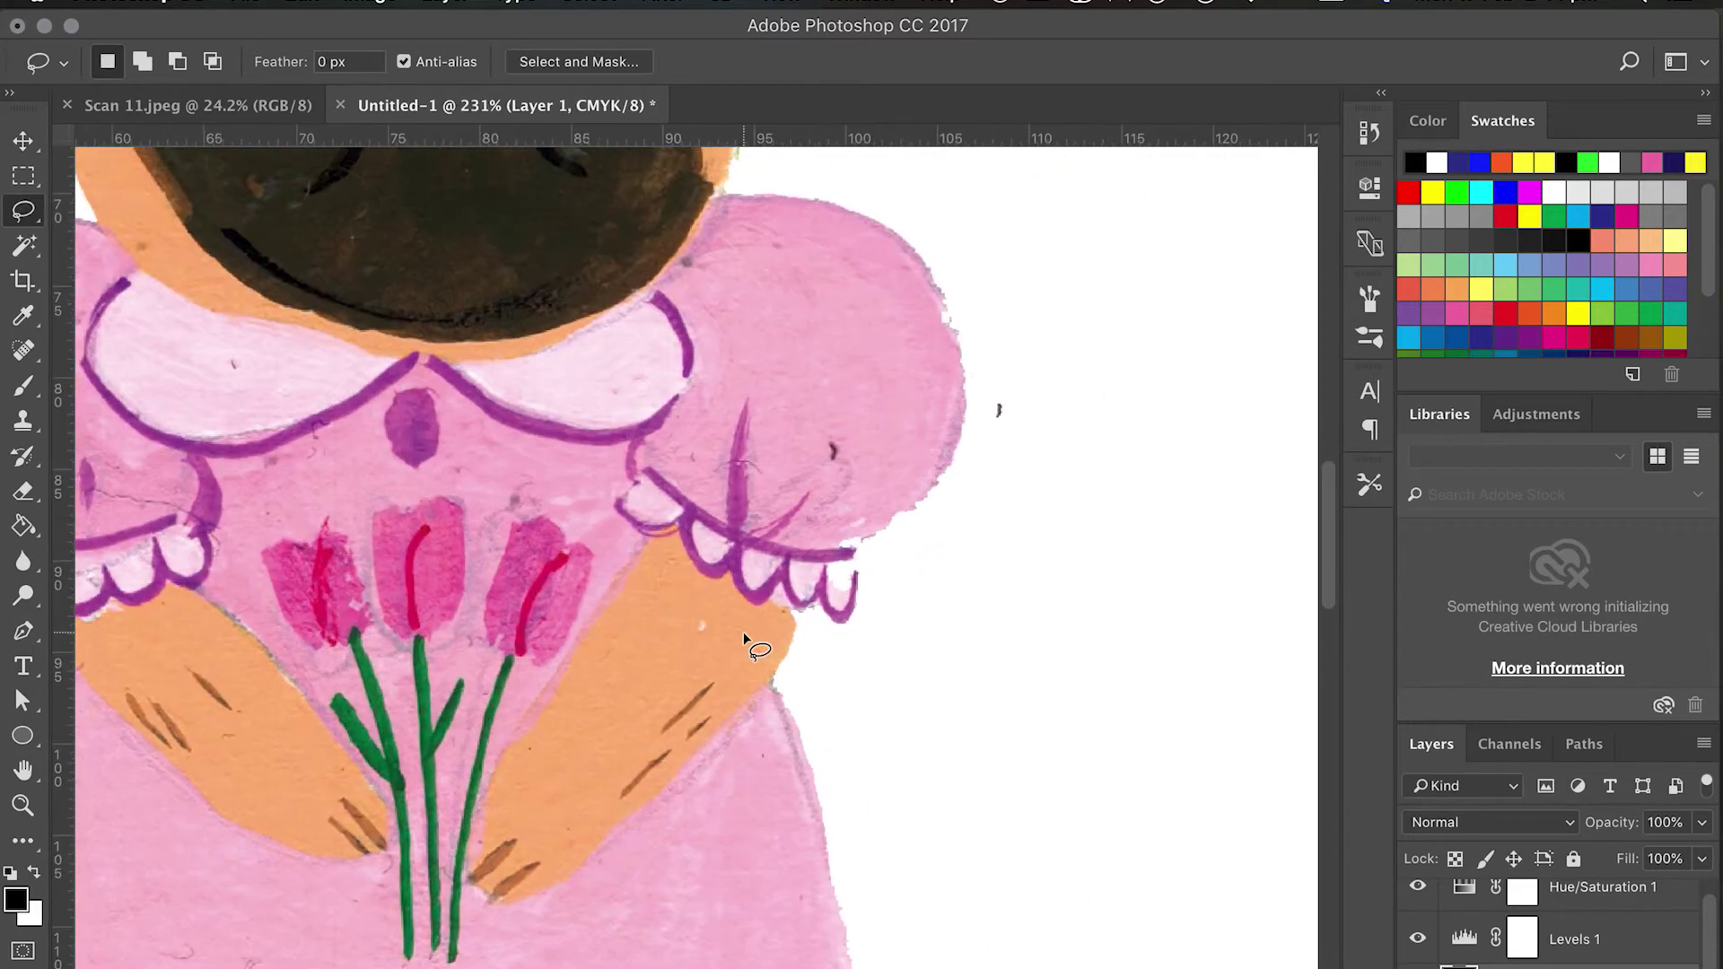
{"action": "scroll", "coordinate": [903, 380], "scroll_direction": "up", "scroll_amount": 3}
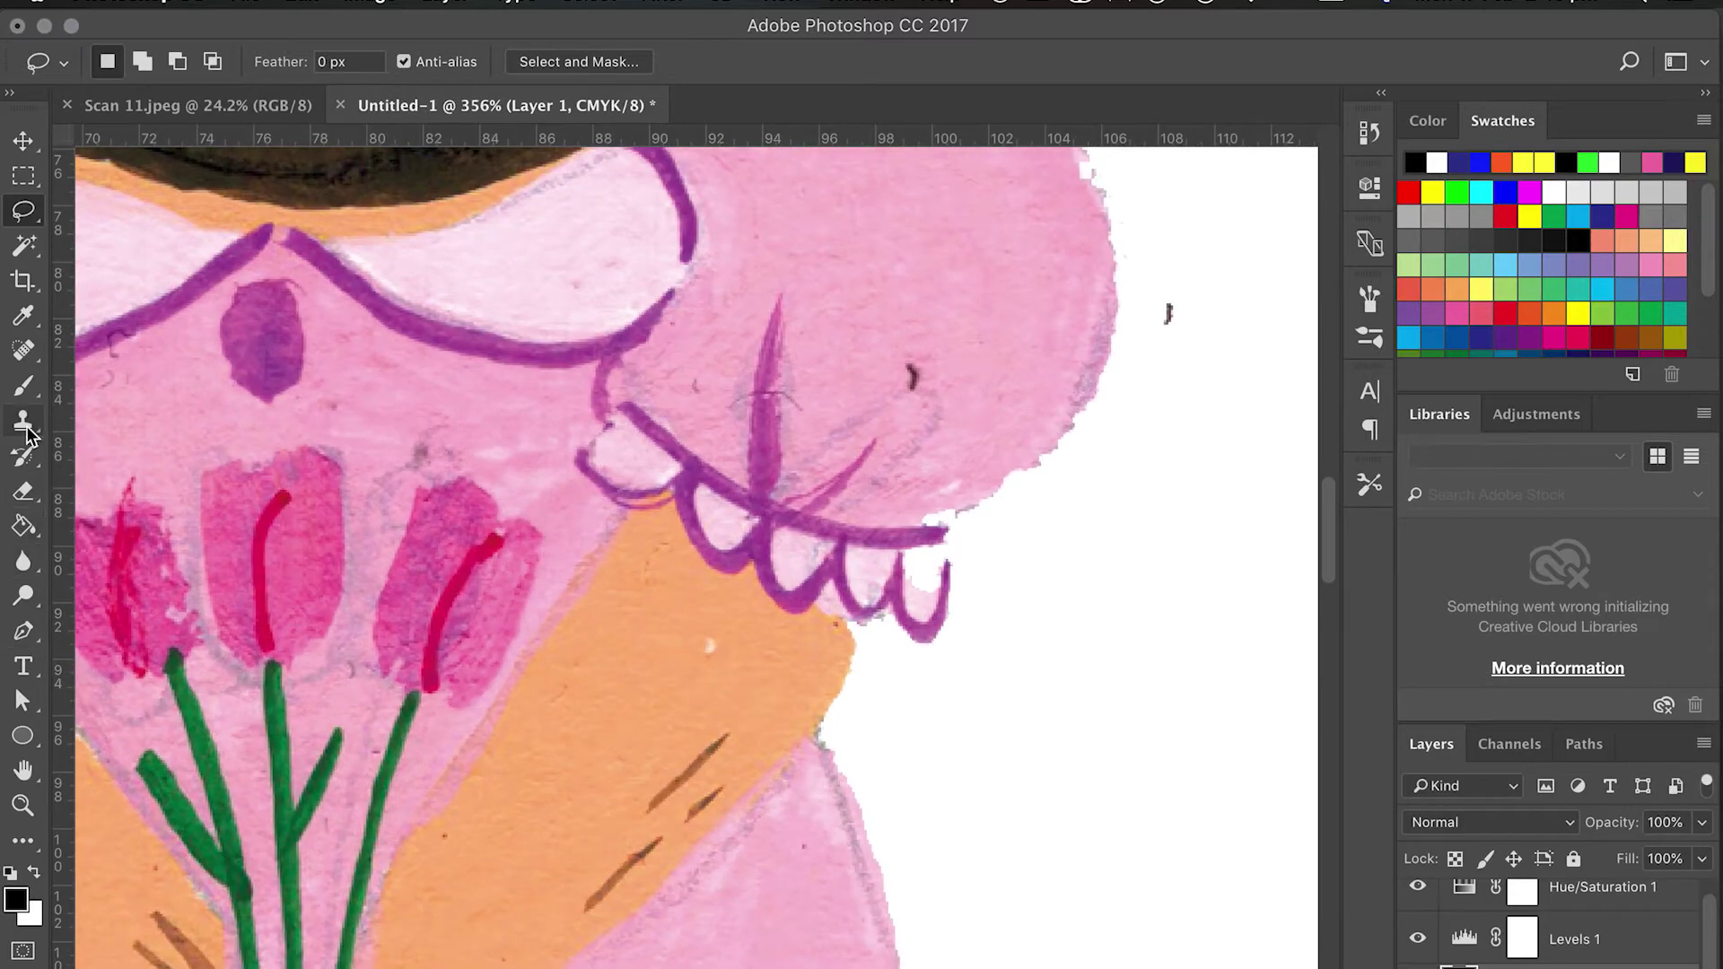
{"action": "key", "text": "s"}
{"action": "left_click", "coordinate": [138, 61]}
{"action": "left_click", "coordinate": [311, 260]}
{"action": "key", "text": "Return"}
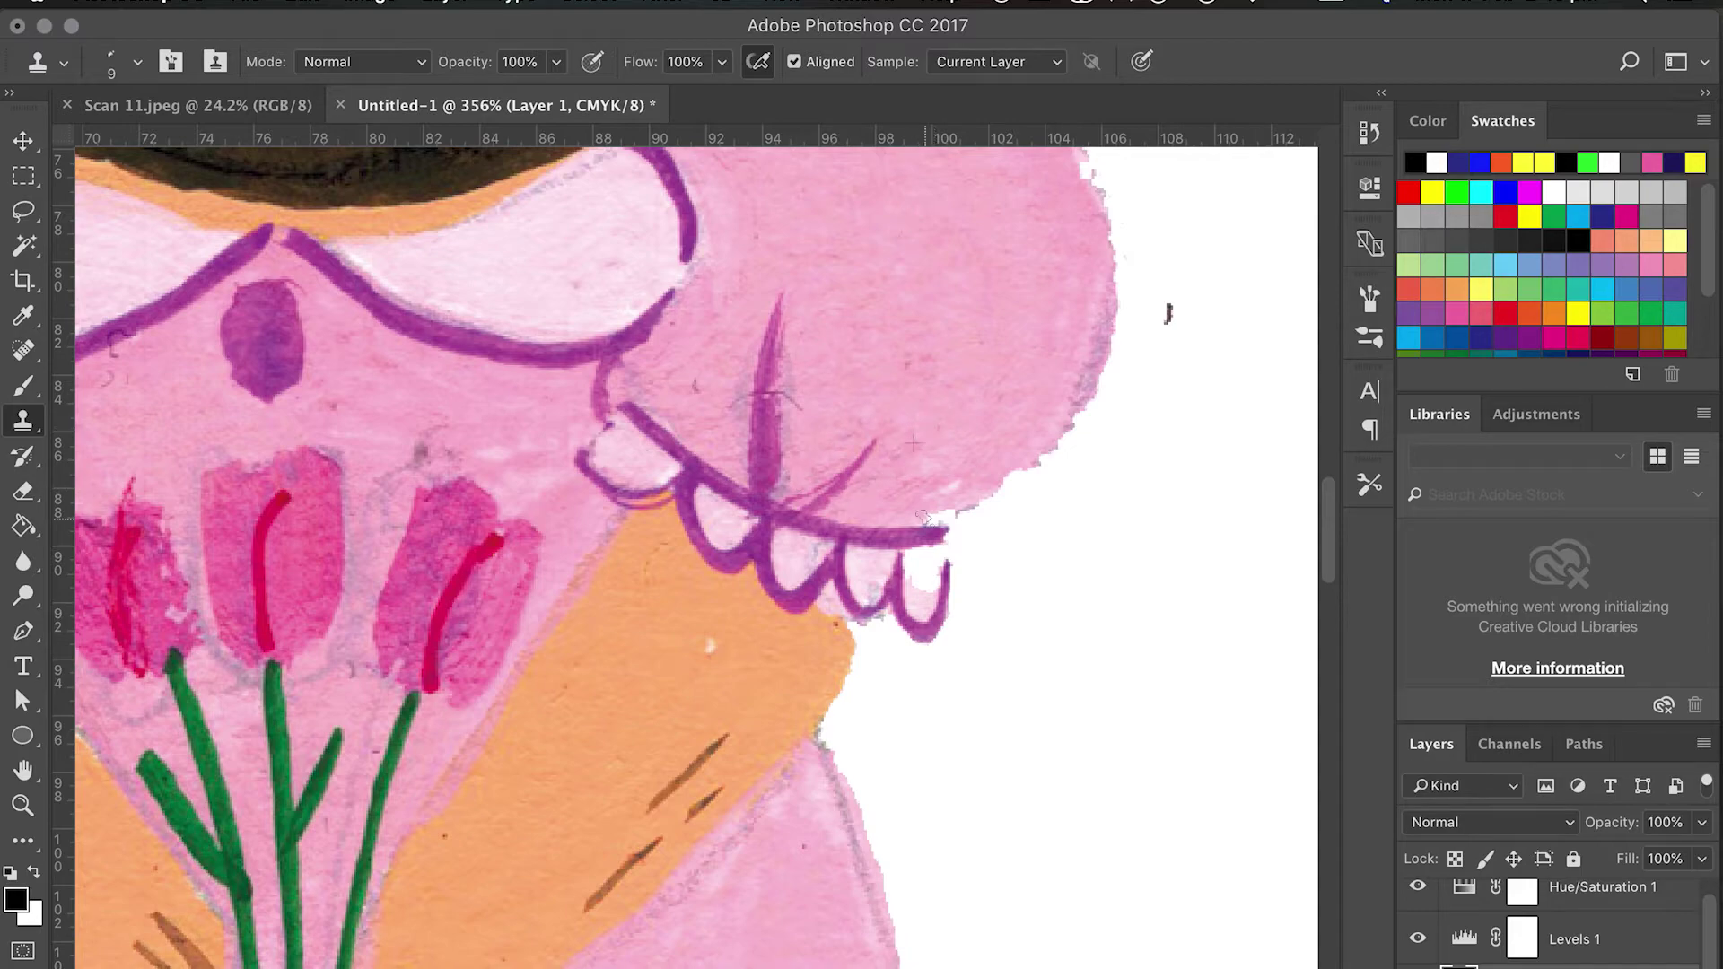
{"action": "left_click", "coordinate": [719, 330], "text": "alt"}
{"action": "mouse_move", "coordinate": [745, 403]}
{"action": "left_mouse_down"}
{"action": "mouse_move", "coordinate": [797, 411]}
{"action": "mouse_move", "coordinate": [793, 370]}
{"action": "left_mouse_up"}
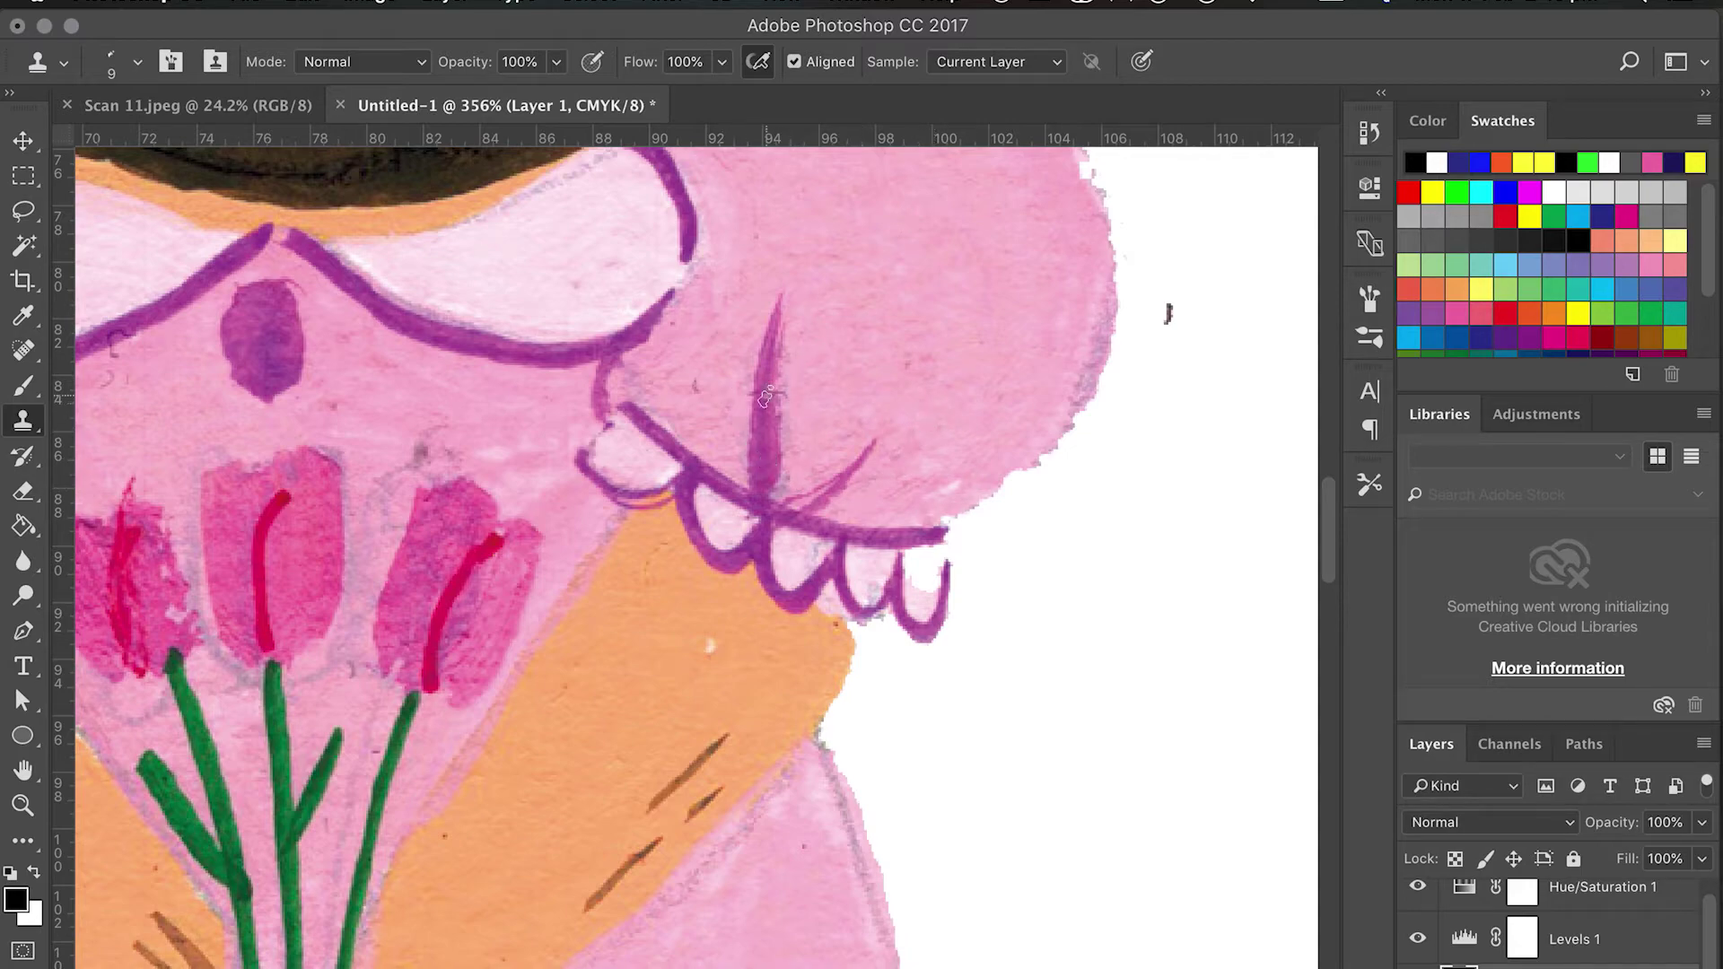
Clone away the grey smudge on the bodice and the dark hairs on the sleeve.
{"action": "scroll", "coordinate": [812, 331], "scroll_direction": "left", "scroll_amount": 7}
{"action": "scroll", "coordinate": [812, 331], "scroll_direction": "up", "scroll_amount": 2}
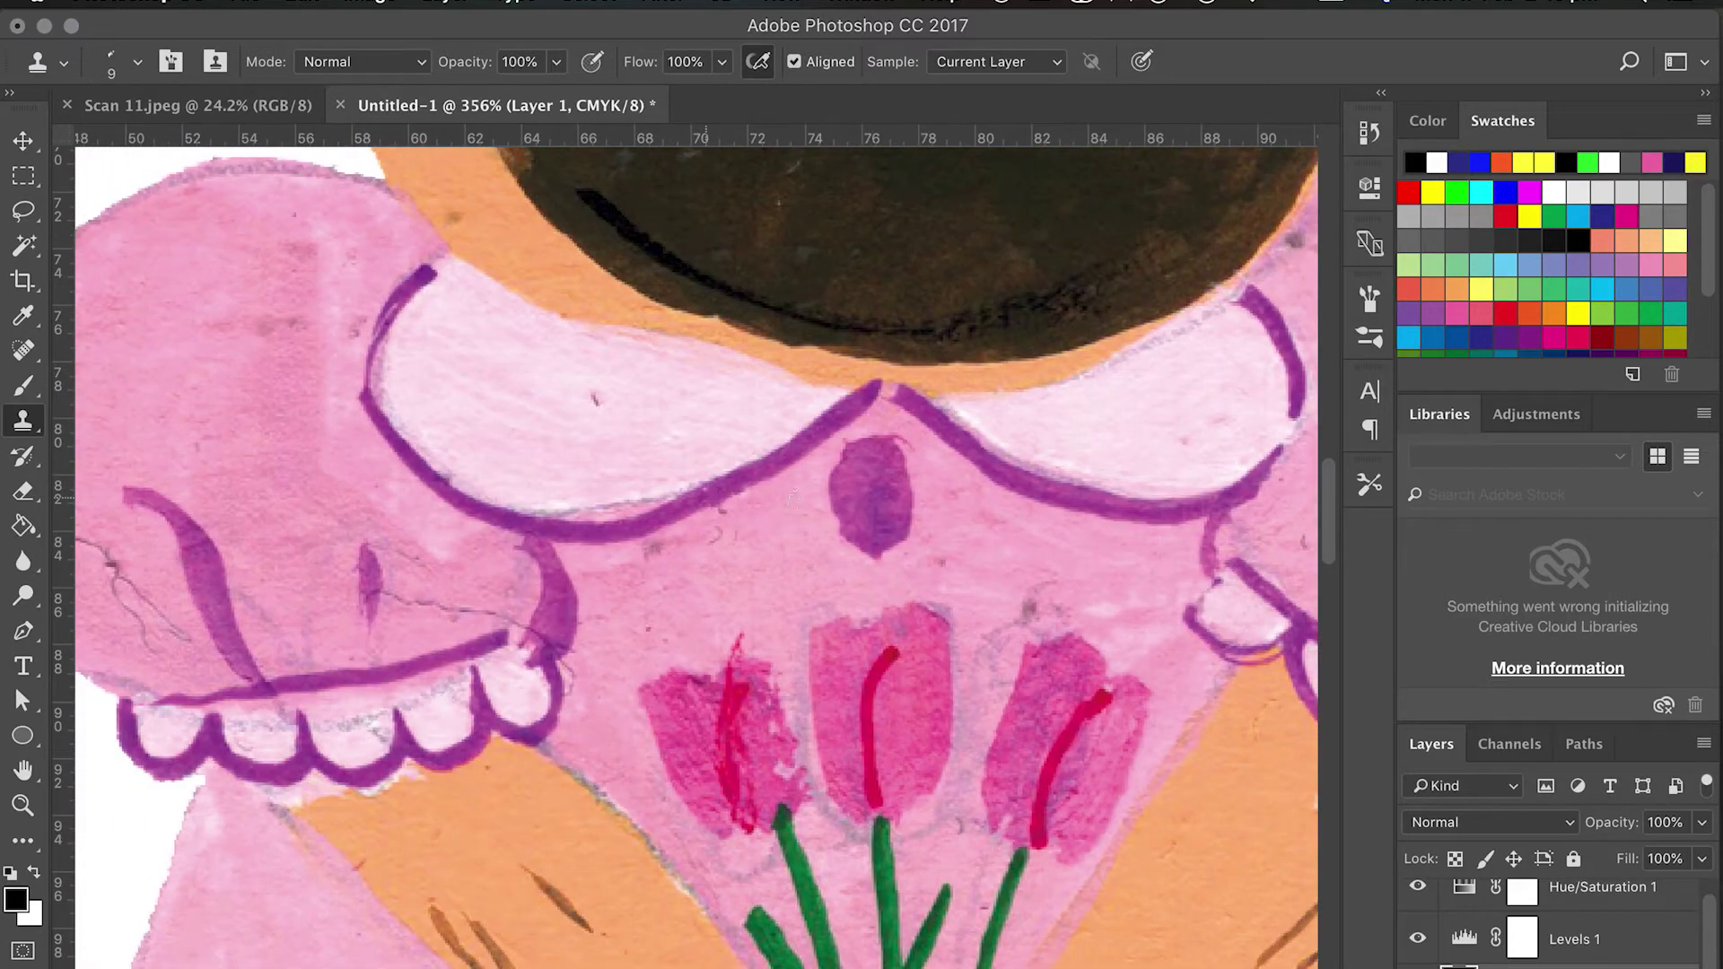
{"action": "left_click", "coordinate": [992, 535], "text": "alt"}
{"action": "left_click_drag", "start_coordinate": [1023, 601], "coordinate": [1068, 638]}
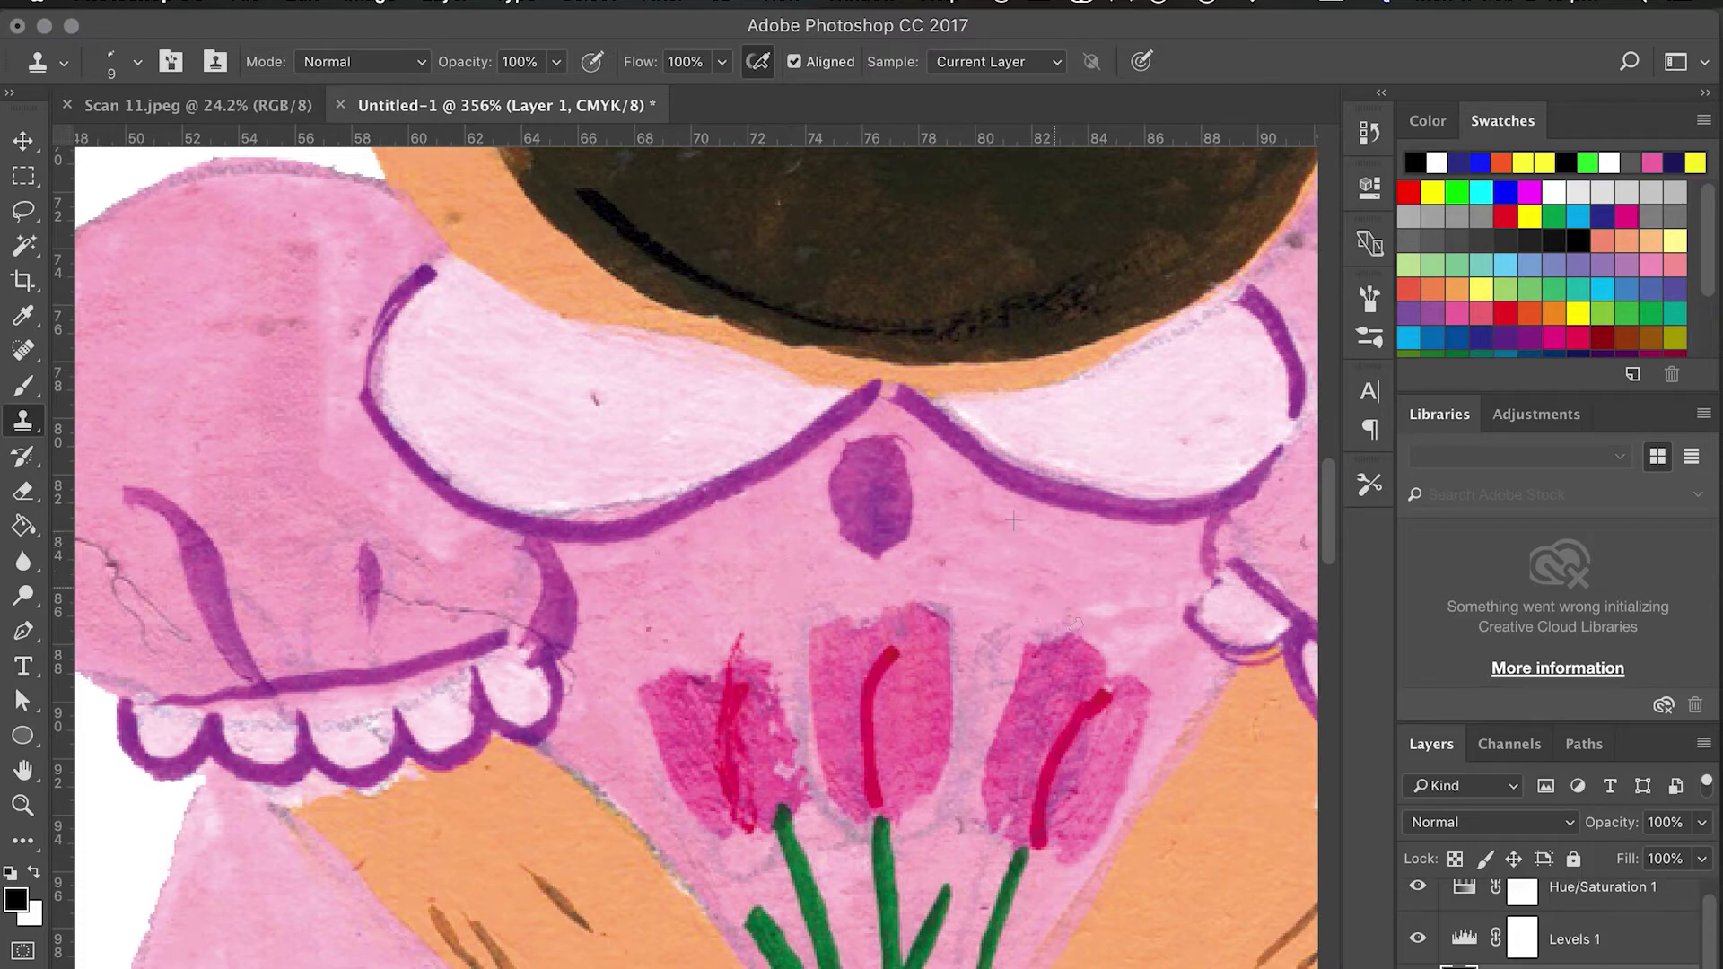
{"action": "scroll", "coordinate": [1167, 633], "scroll_direction": "left", "scroll_amount": 3}
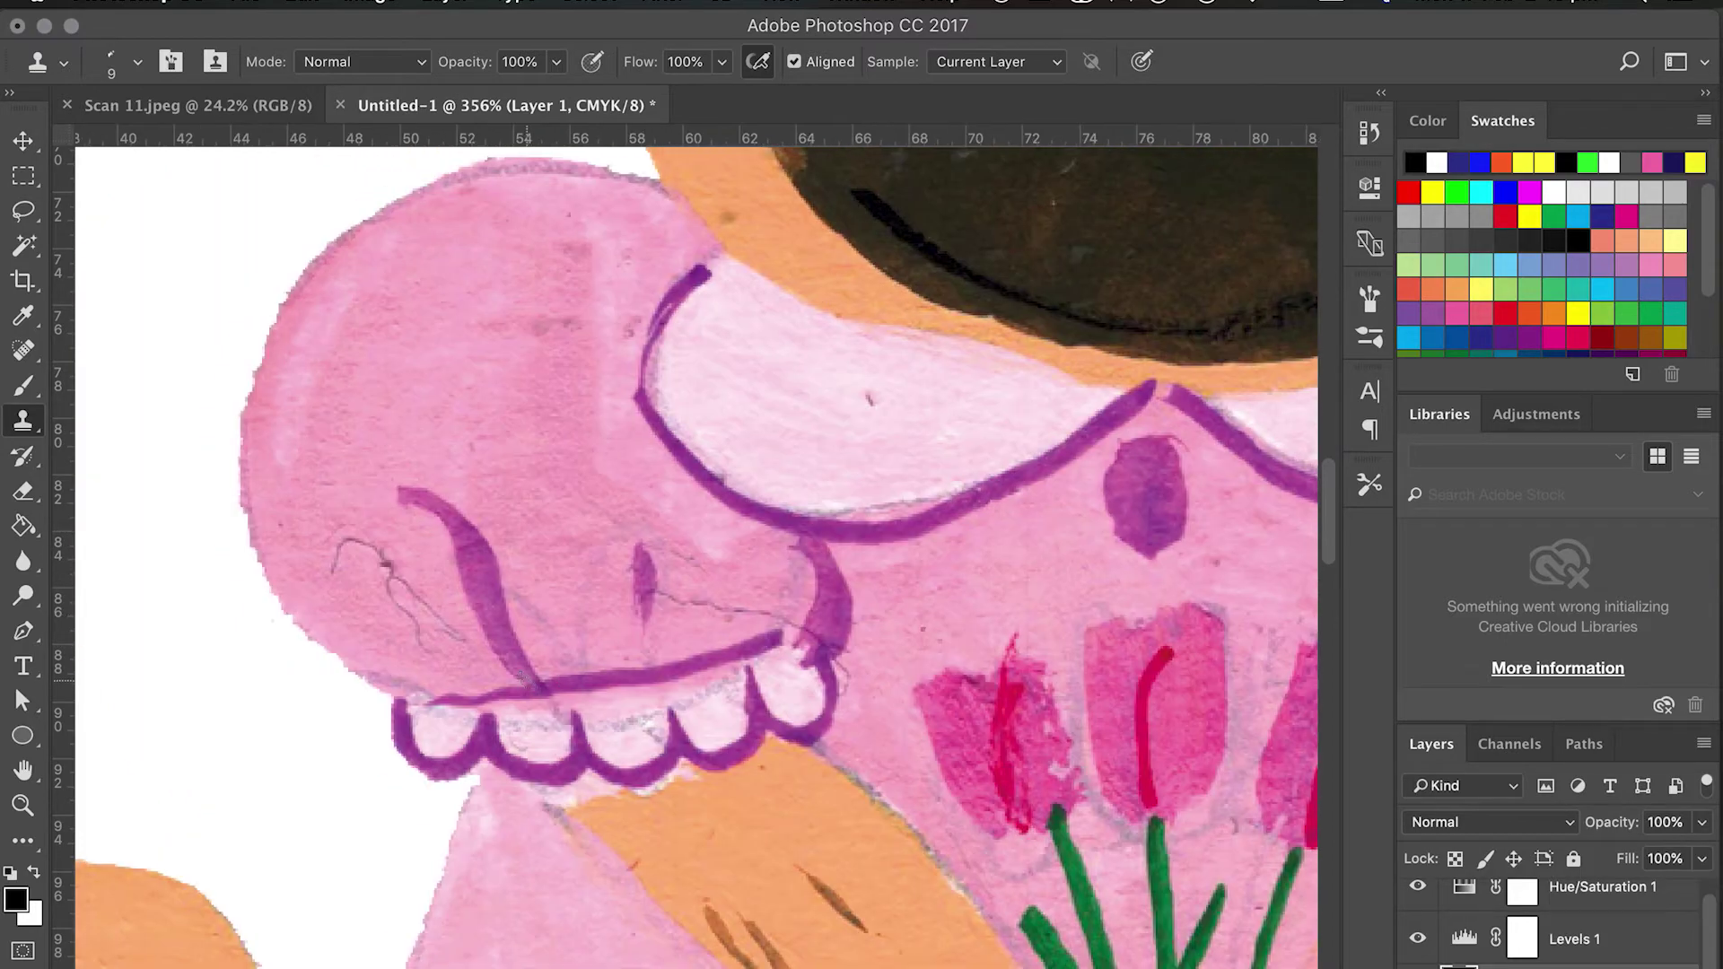
{"action": "left_click", "coordinate": [360, 453], "text": "alt"}
{"action": "left_click_drag", "start_coordinate": [337, 546], "coordinate": [400, 613]}
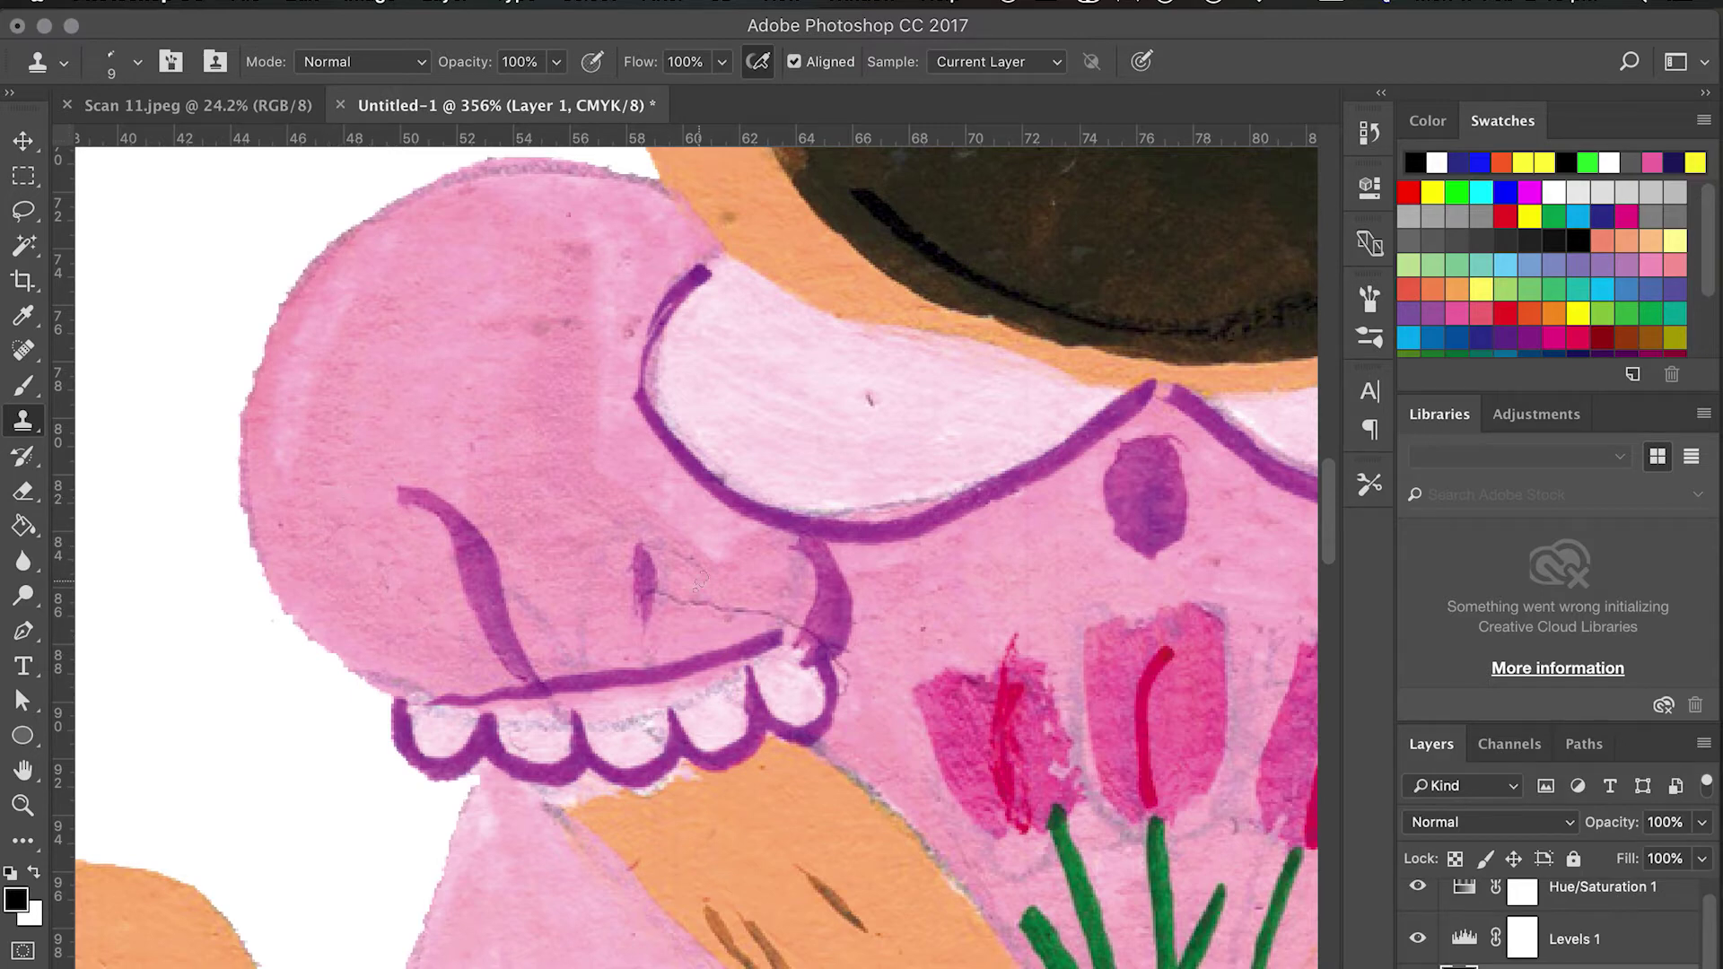
{"action": "mouse_move", "coordinate": [660, 595]}
{"action": "left_mouse_down"}
{"action": "mouse_move", "coordinate": [760, 609]}
{"action": "mouse_move", "coordinate": [716, 605]}
{"action": "mouse_move", "coordinate": [697, 524]}
{"action": "mouse_move", "coordinate": [685, 586]}
{"action": "mouse_move", "coordinate": [792, 598]}
{"action": "left_mouse_up"}
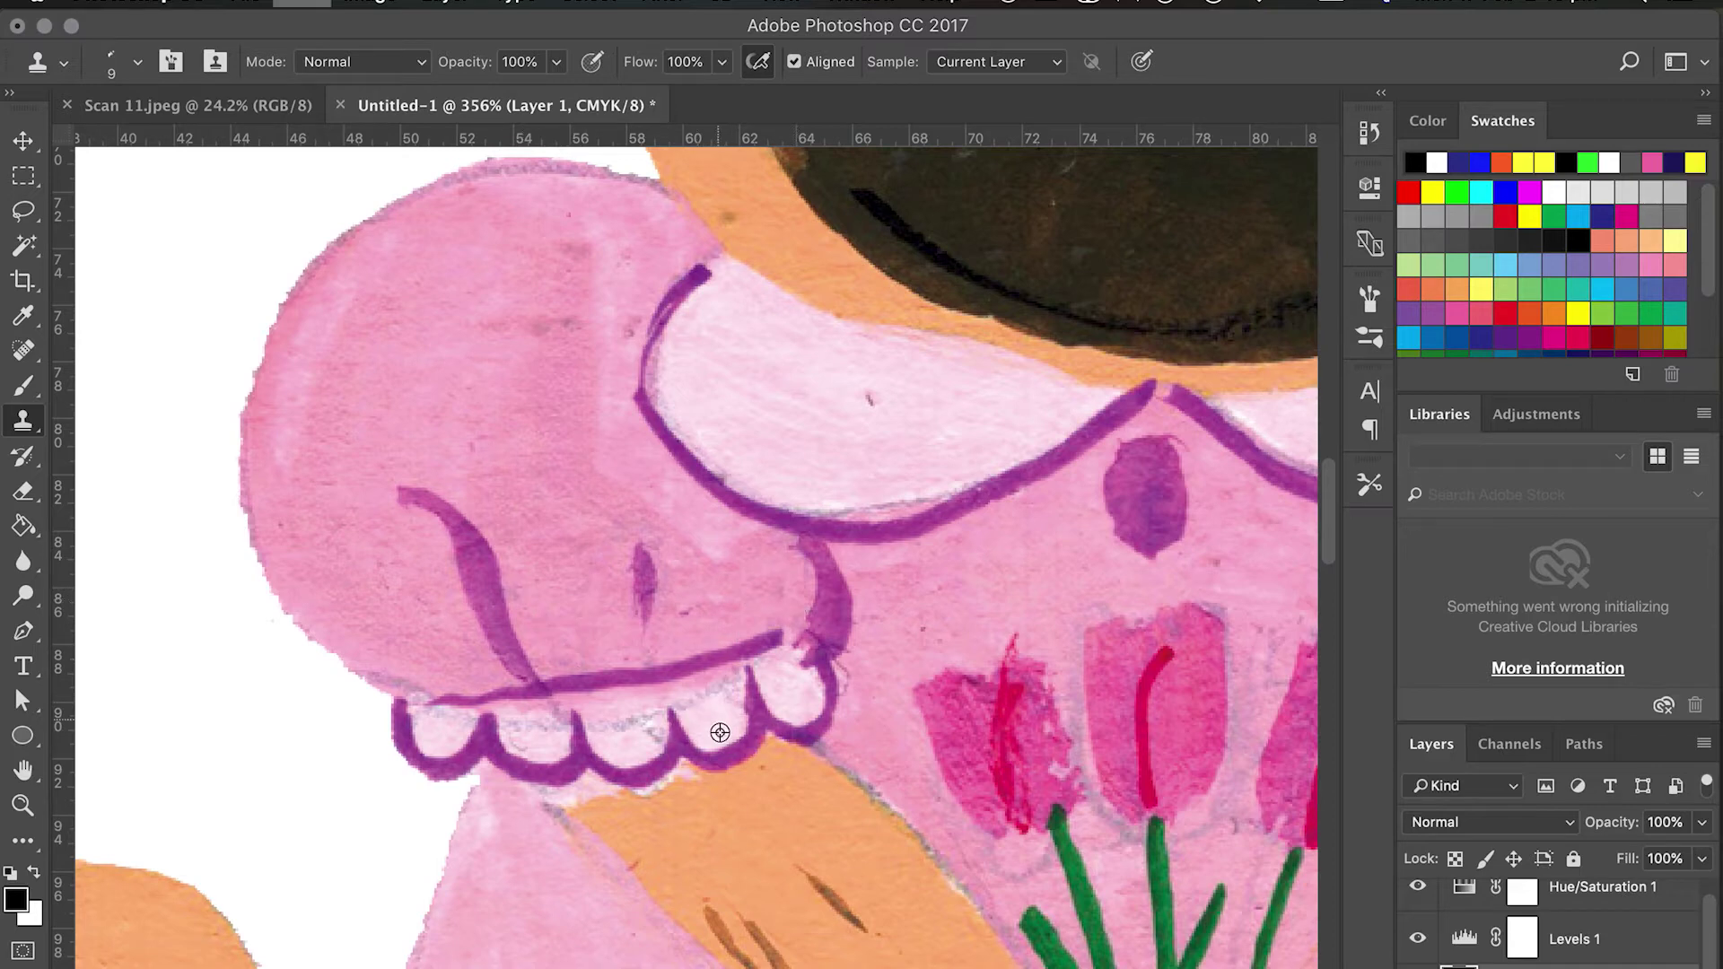
{"action": "key", "text": "super+shift+z"}
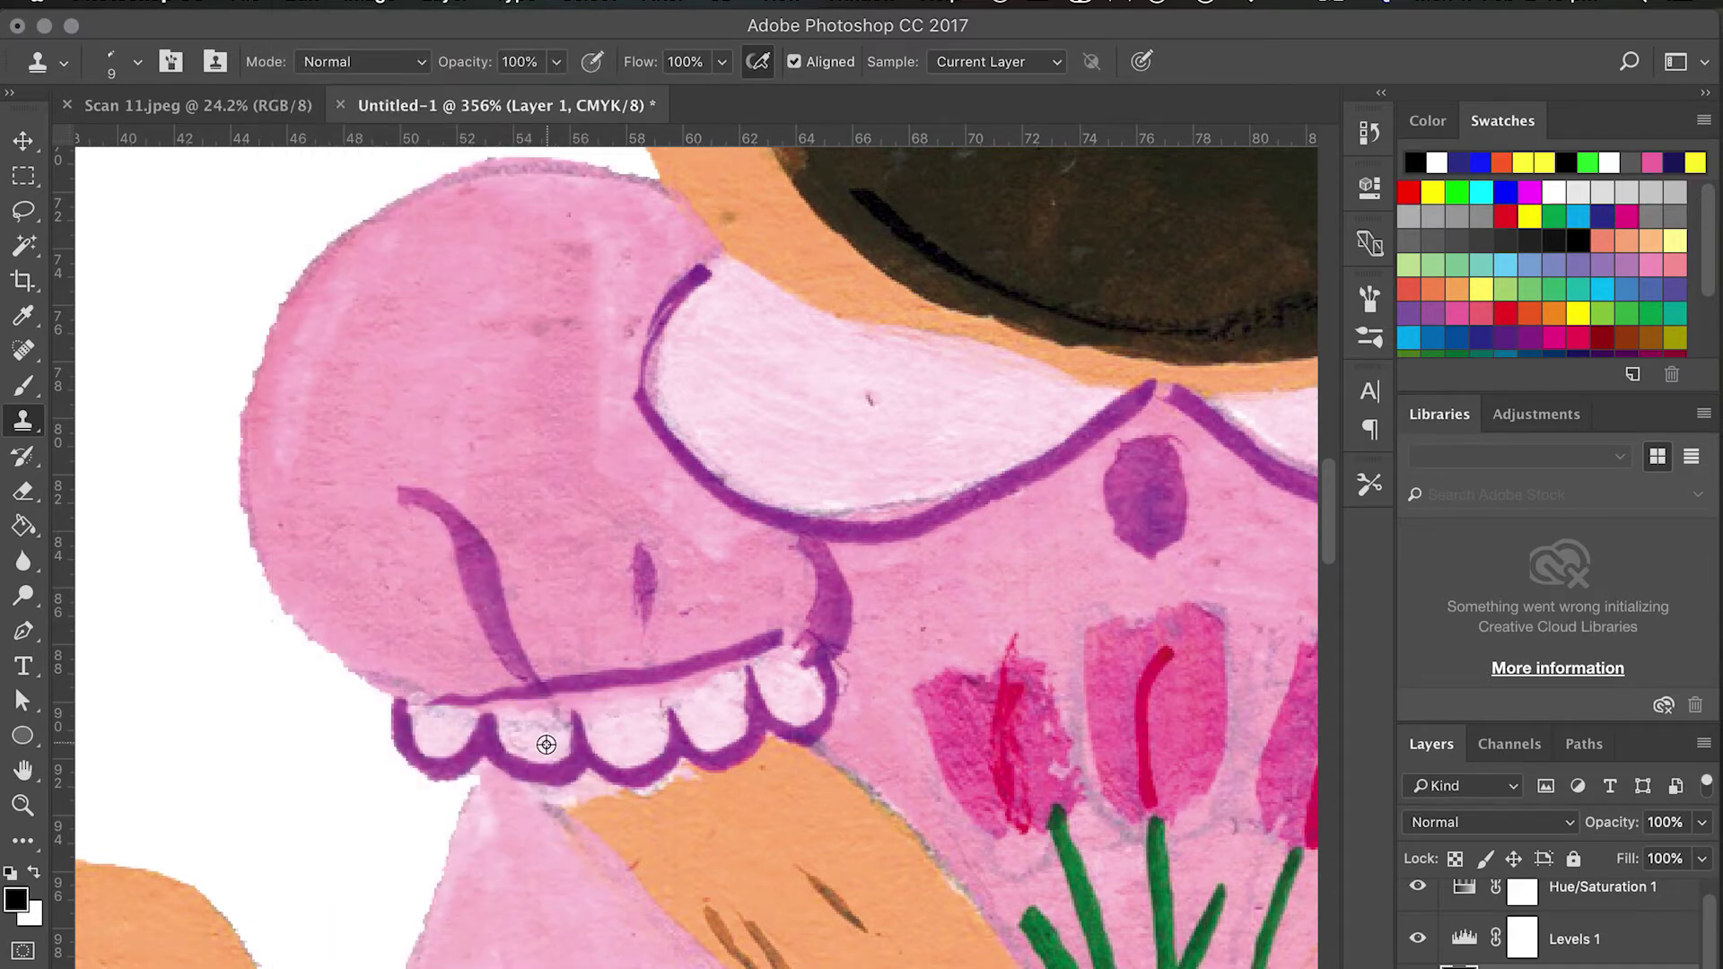
Set the Eraser brush size to 9 px.
{"action": "scroll", "coordinate": [550, 735], "scroll_direction": "down", "scroll_amount": 5}
{"action": "scroll", "coordinate": [550, 735], "scroll_direction": "left", "scroll_amount": 5}
{"action": "key", "text": "e"}
{"action": "left_click", "coordinate": [137, 62]}
{"action": "left_click", "coordinate": [135, 287]}
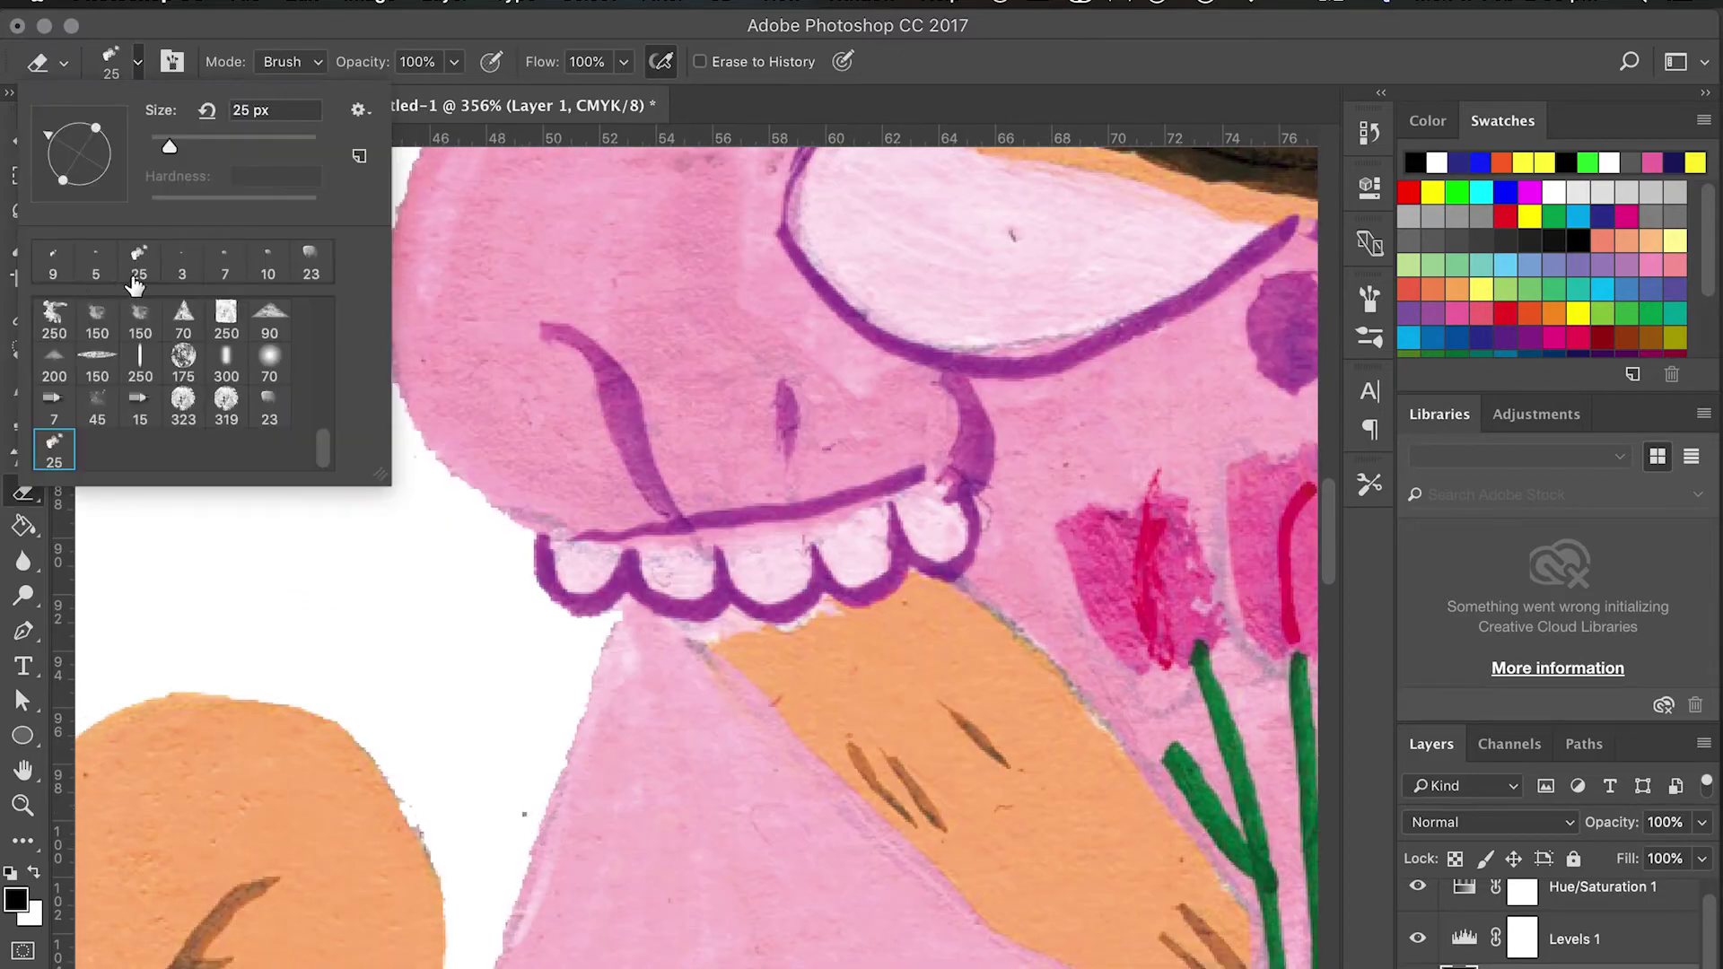
{"action": "key", "text": "Return"}
Clone pink over the purple blotch on the dress.
{"action": "scroll", "coordinate": [516, 808], "scroll_direction": "down", "scroll_amount": 10}
{"action": "key", "text": "s"}
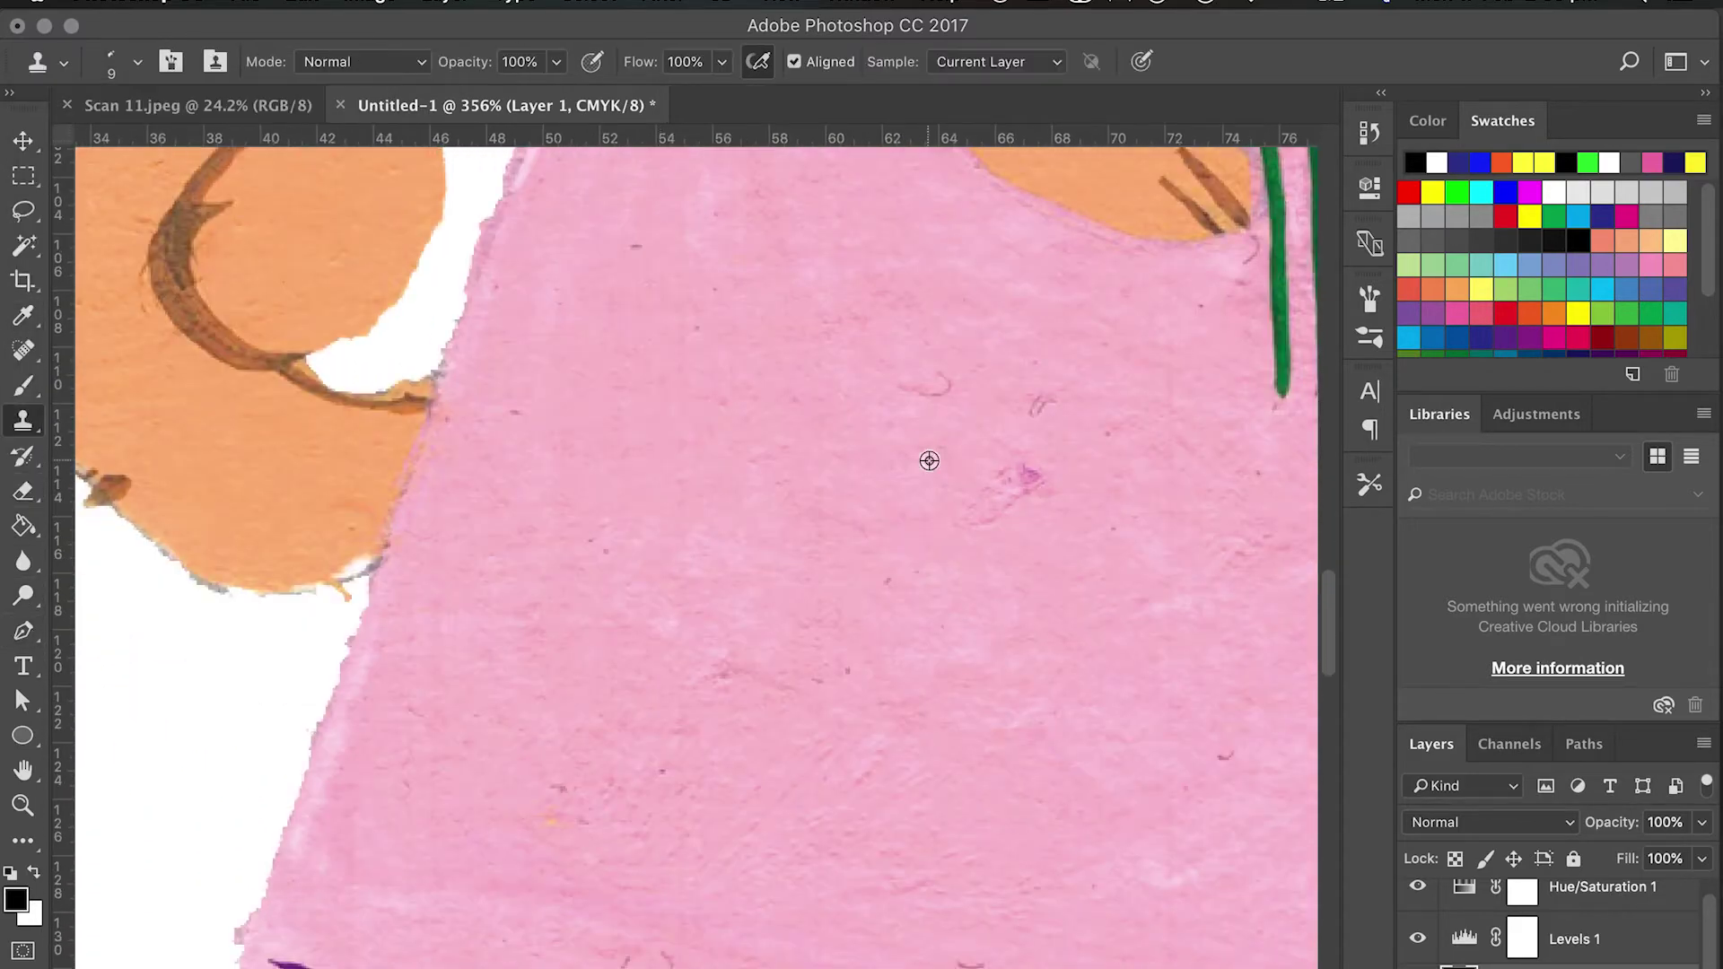
{"action": "left_click_drag", "start_coordinate": [1022, 478], "coordinate": [998, 491]}
{"action": "scroll", "coordinate": [480, 537], "scroll_direction": "down", "scroll_amount": 2}
{"action": "scroll", "coordinate": [480, 536], "scroll_direction": "left", "scroll_amount": 2}
{"action": "key", "text": "e"}
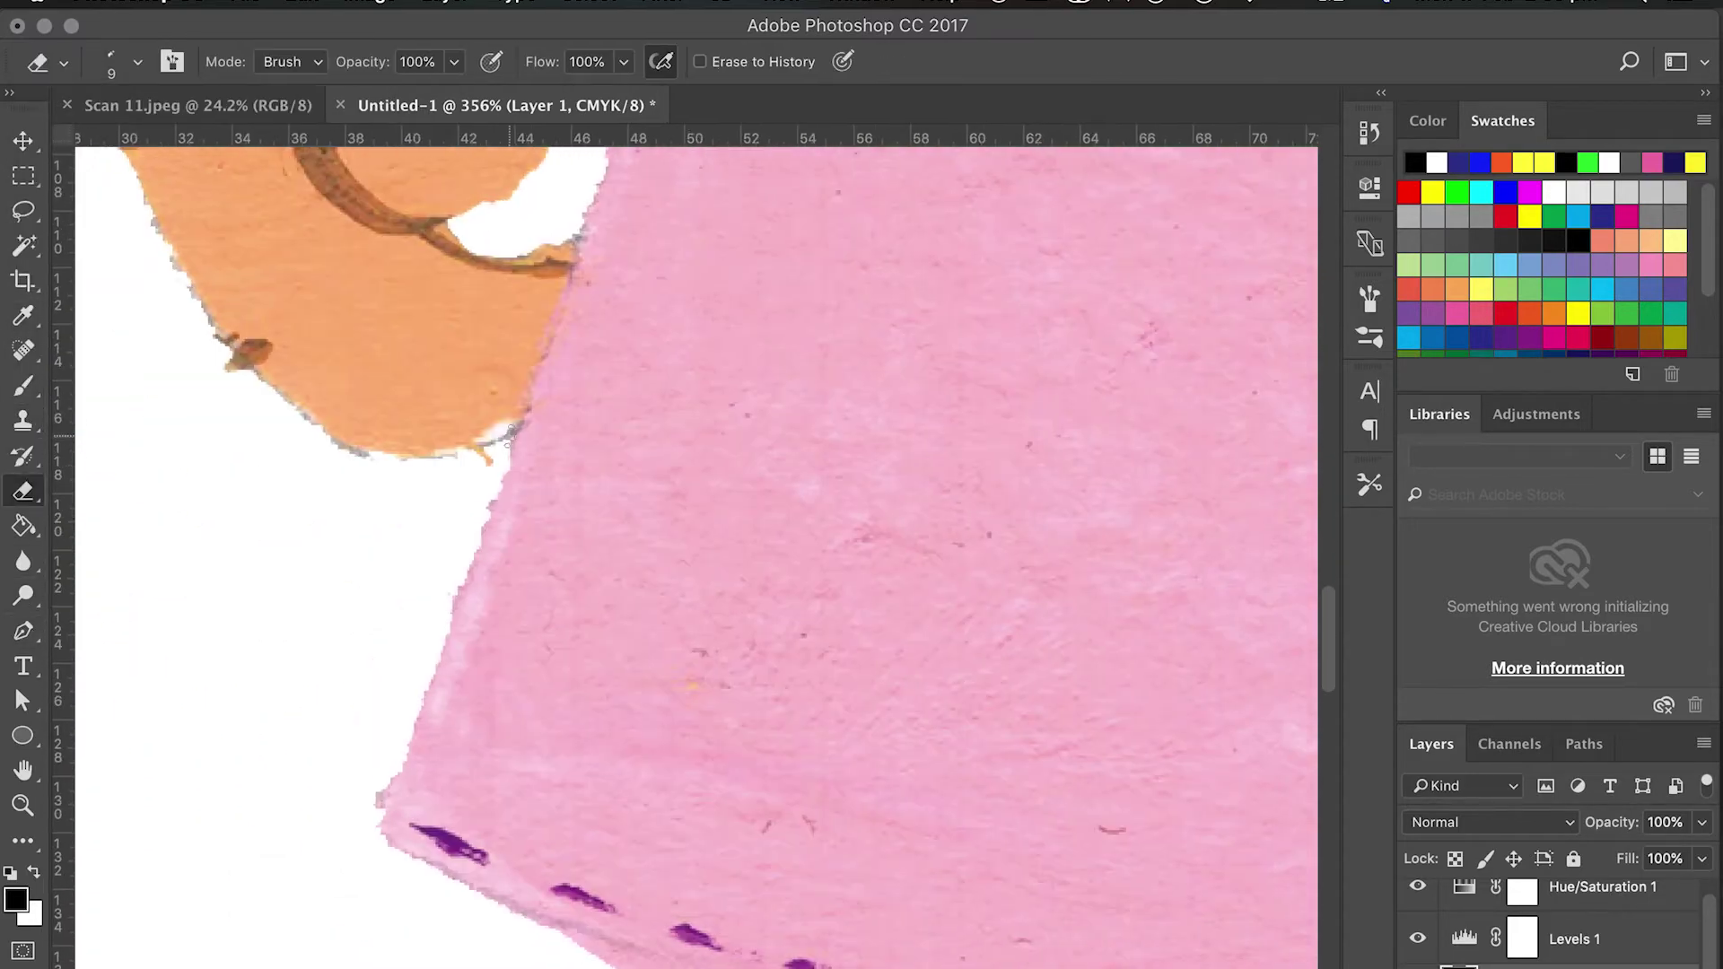
{"action": "scroll", "coordinate": [422, 527], "scroll_direction": "right", "scroll_amount": 15}
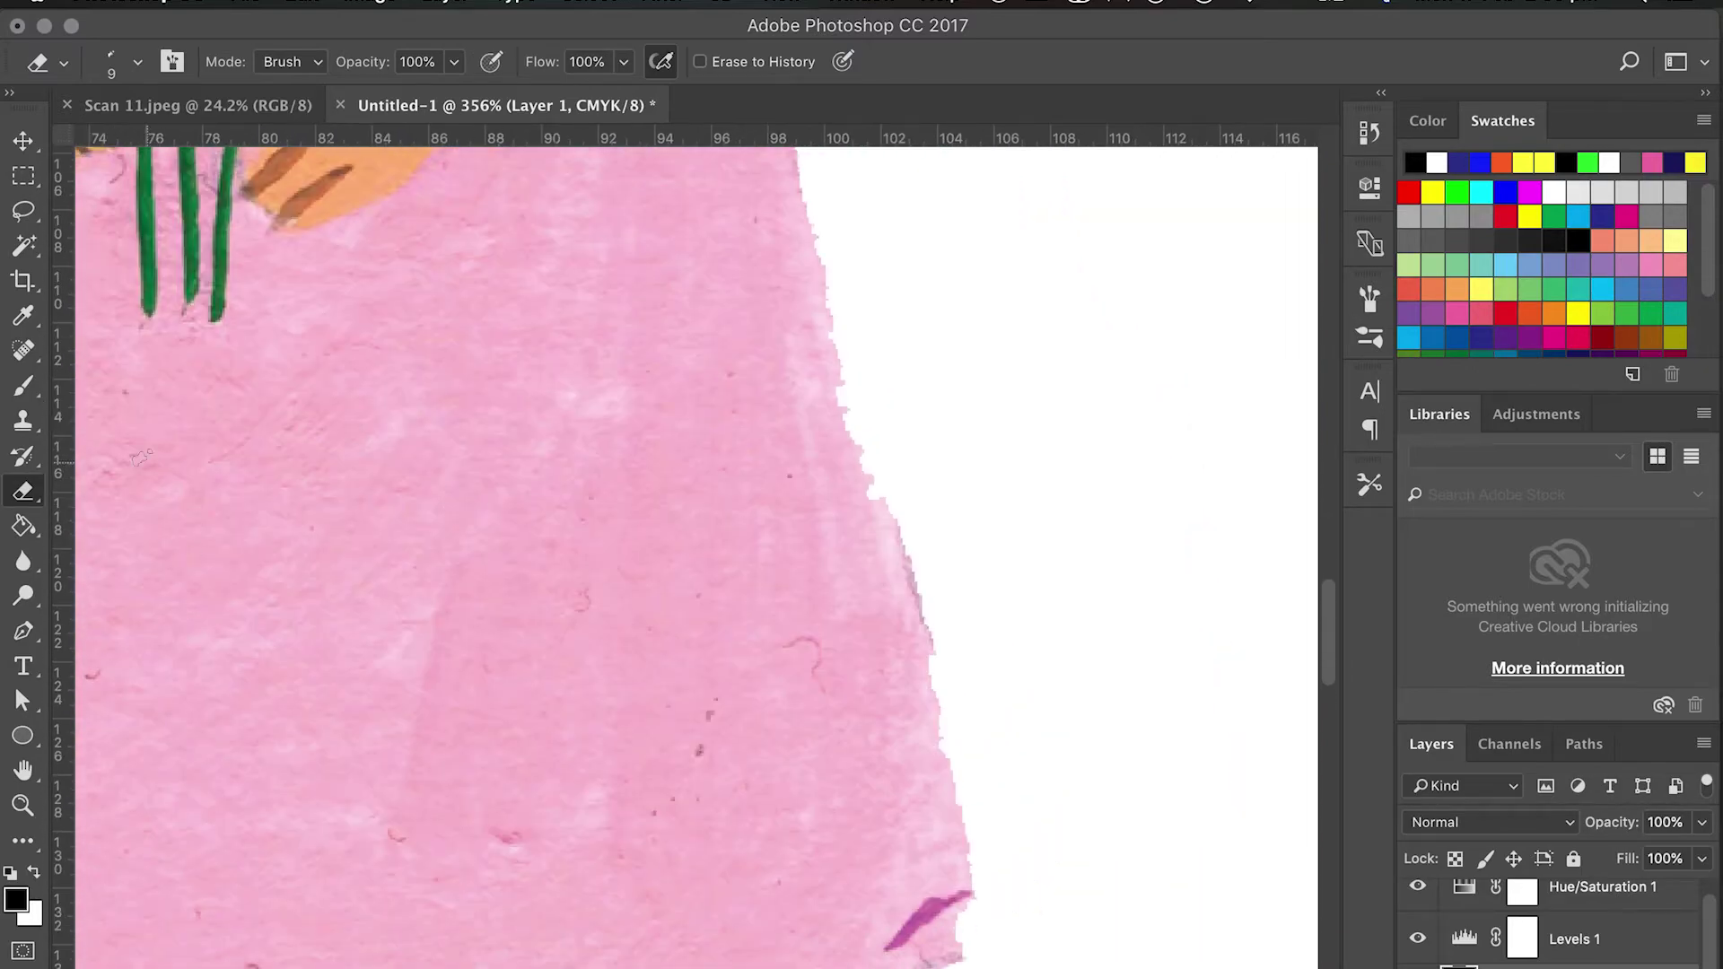
{"action": "key", "text": "s"}
{"action": "scroll", "coordinate": [707, 685], "scroll_direction": "up", "scroll_amount": 8}
{"action": "scroll", "coordinate": [706, 685], "scroll_direction": "left", "scroll_amount": 4}
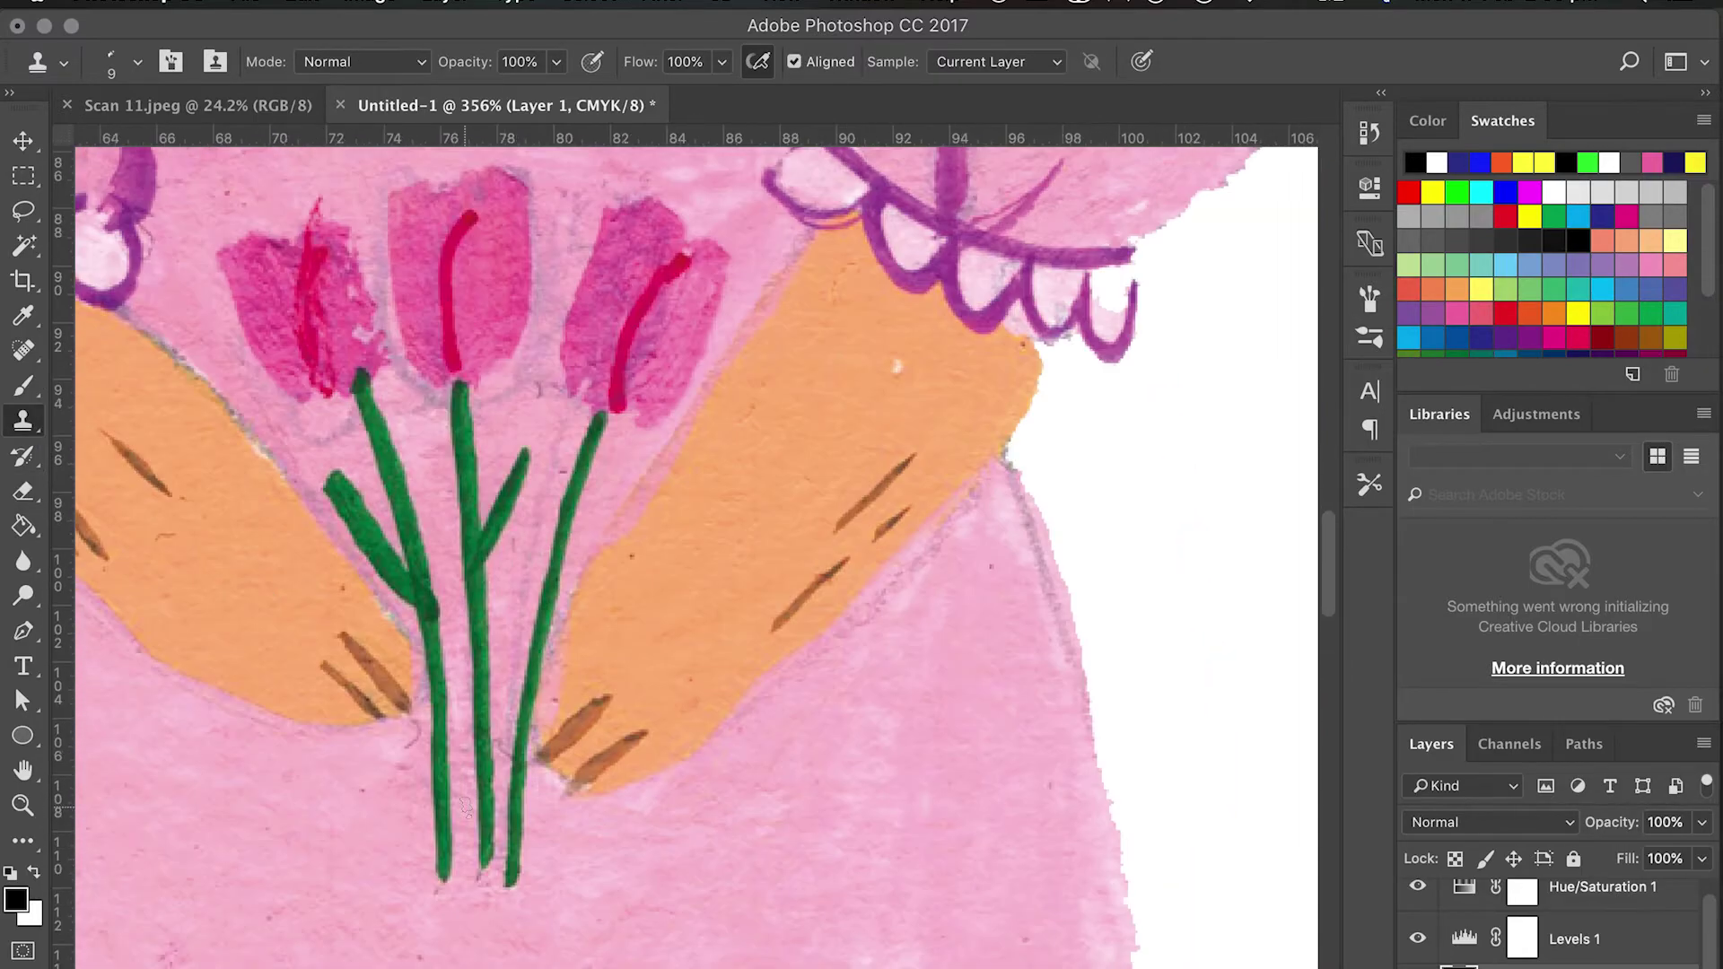
{"action": "scroll", "coordinate": [395, 758], "scroll_direction": "up", "scroll_amount": 9}
{"action": "scroll", "coordinate": [396, 758], "scroll_direction": "right", "scroll_amount": 6}
{"action": "key", "text": "e"}
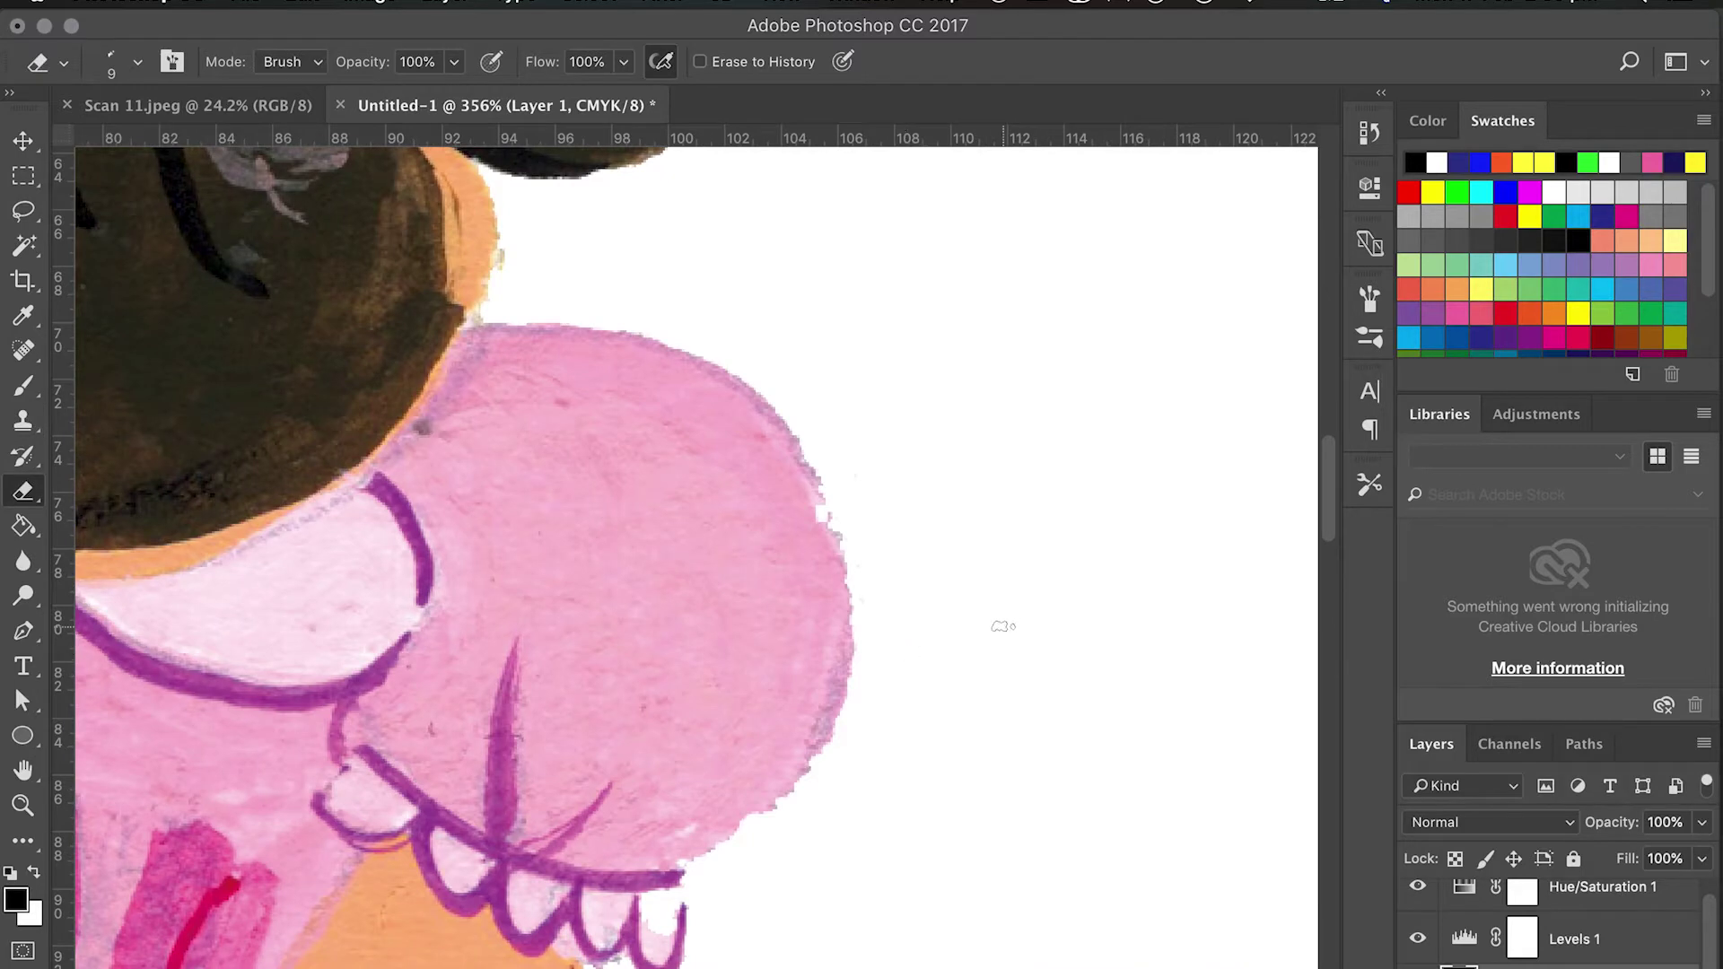
{"action": "scroll", "coordinate": [590, 389], "scroll_direction": "up", "scroll_amount": 7}
{"action": "scroll", "coordinate": [590, 389], "scroll_direction": "left", "scroll_amount": 8}
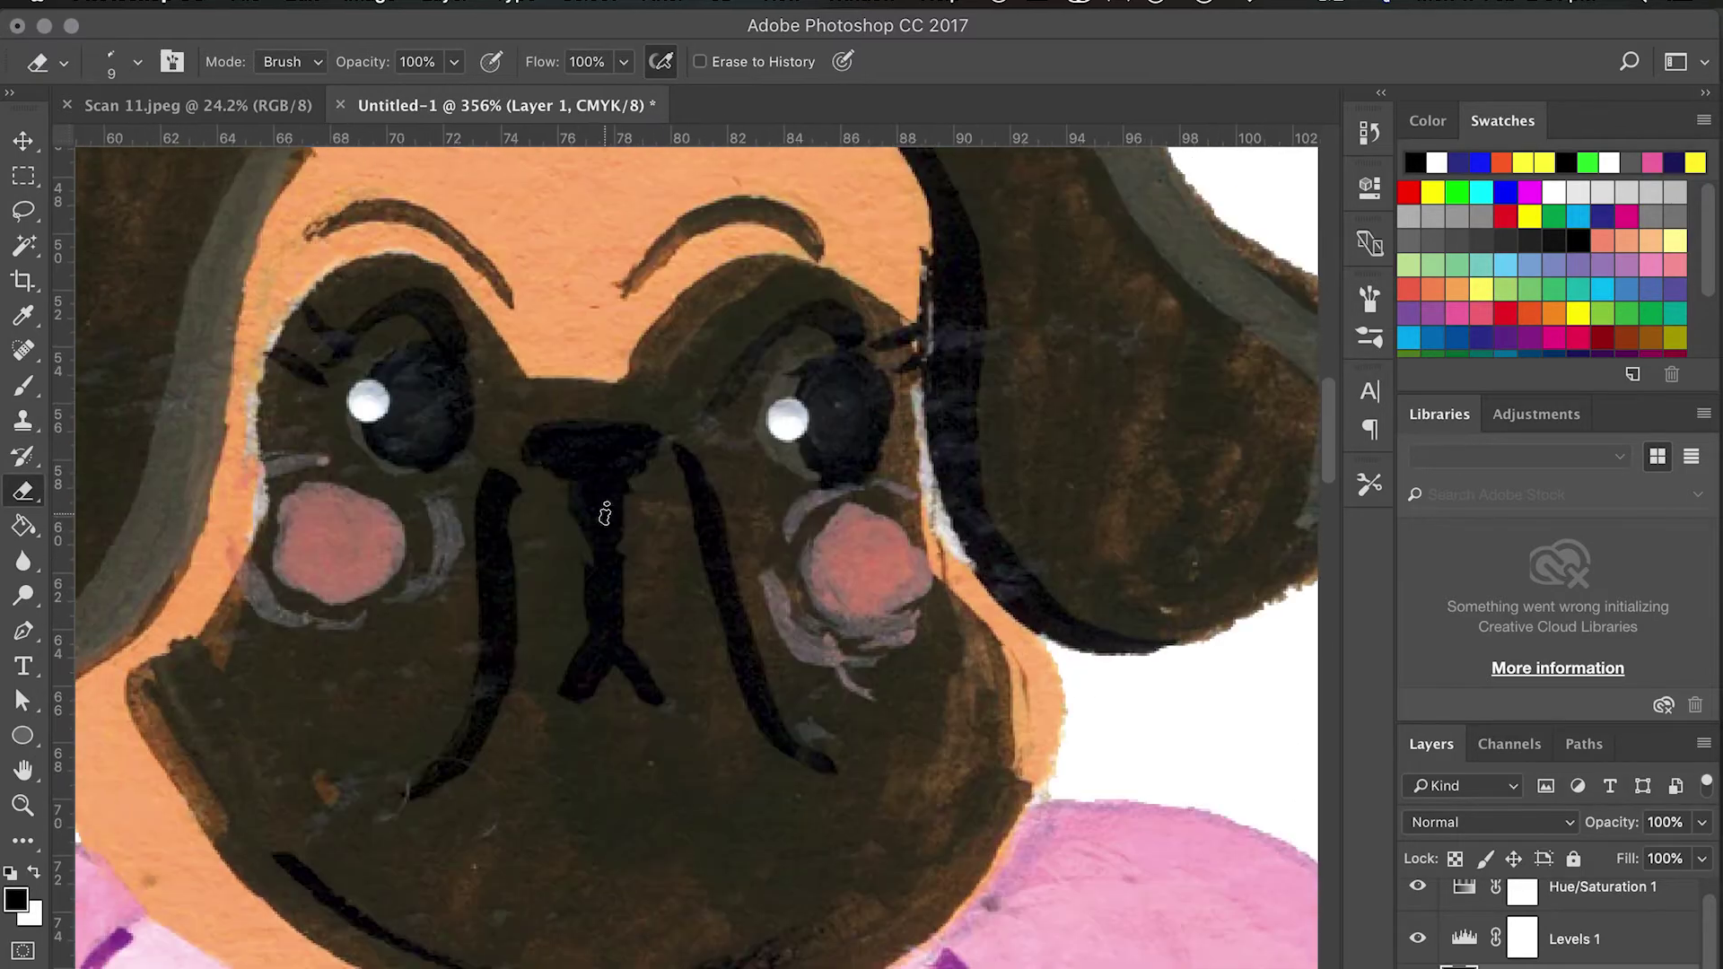
Erase the stray flecks at both knee edges and beside the left and right shoes.
{"action": "left_click", "coordinate": [25, 420]}
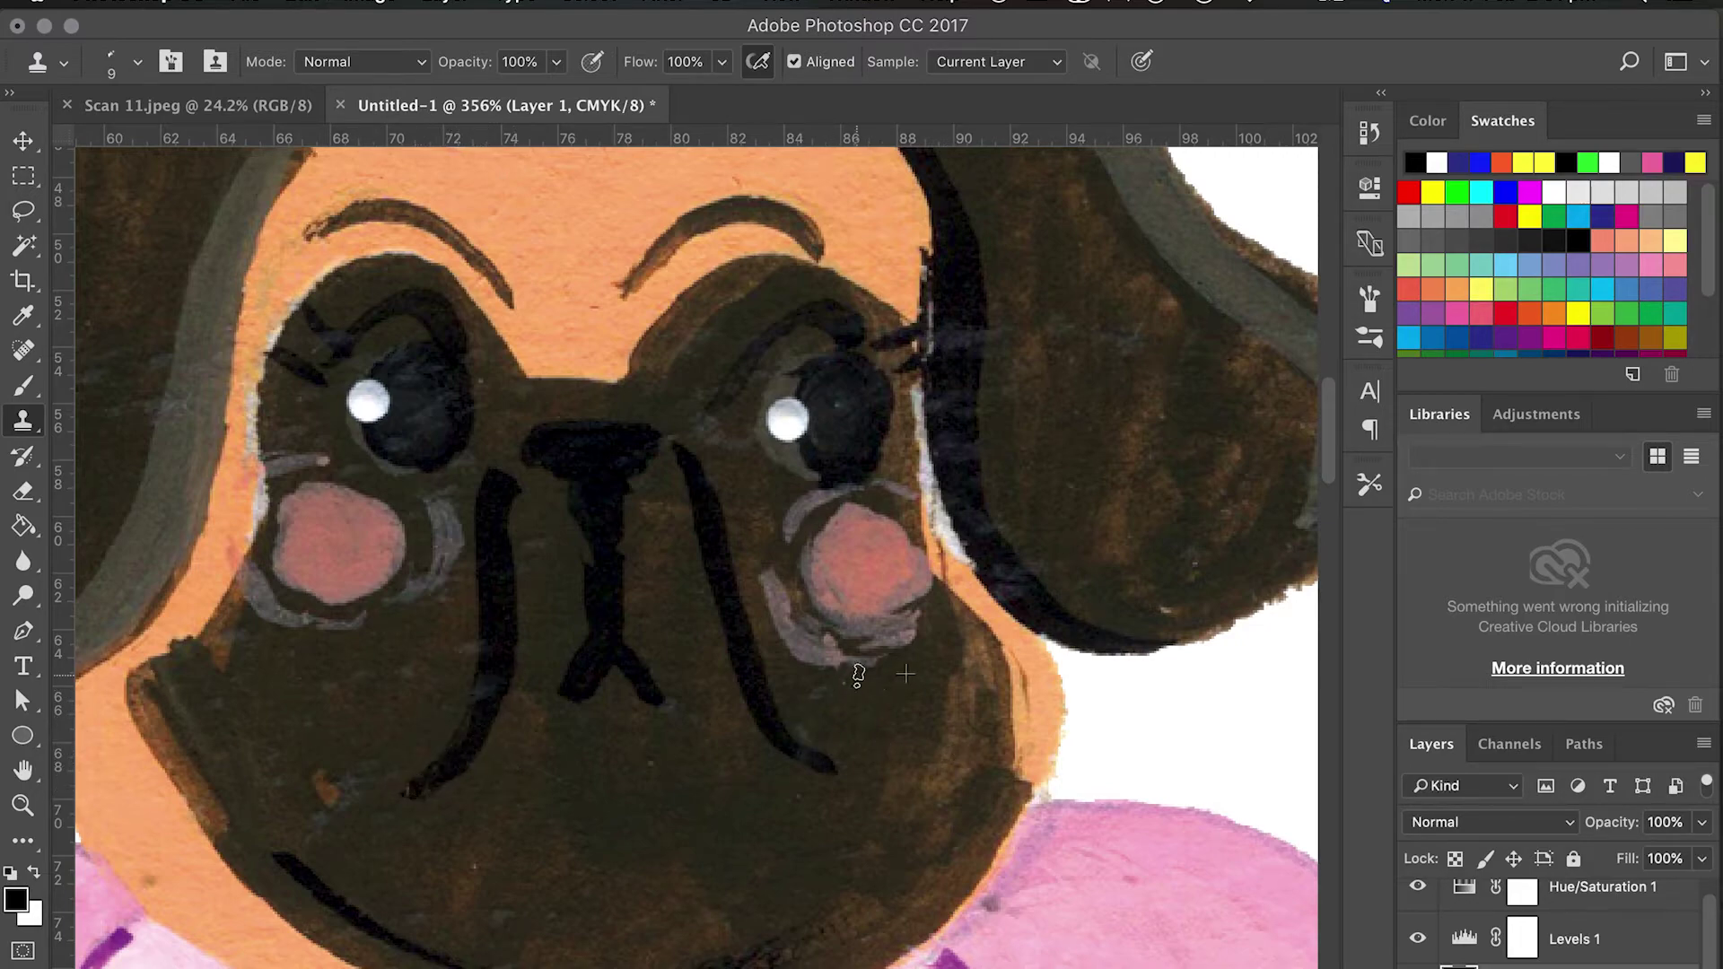
{"action": "scroll", "coordinate": [853, 664], "scroll_direction": "up", "scroll_amount": 10}
{"action": "key", "text": "e"}
{"action": "scroll", "coordinate": [777, 250], "scroll_direction": "down", "scroll_amount": 15}
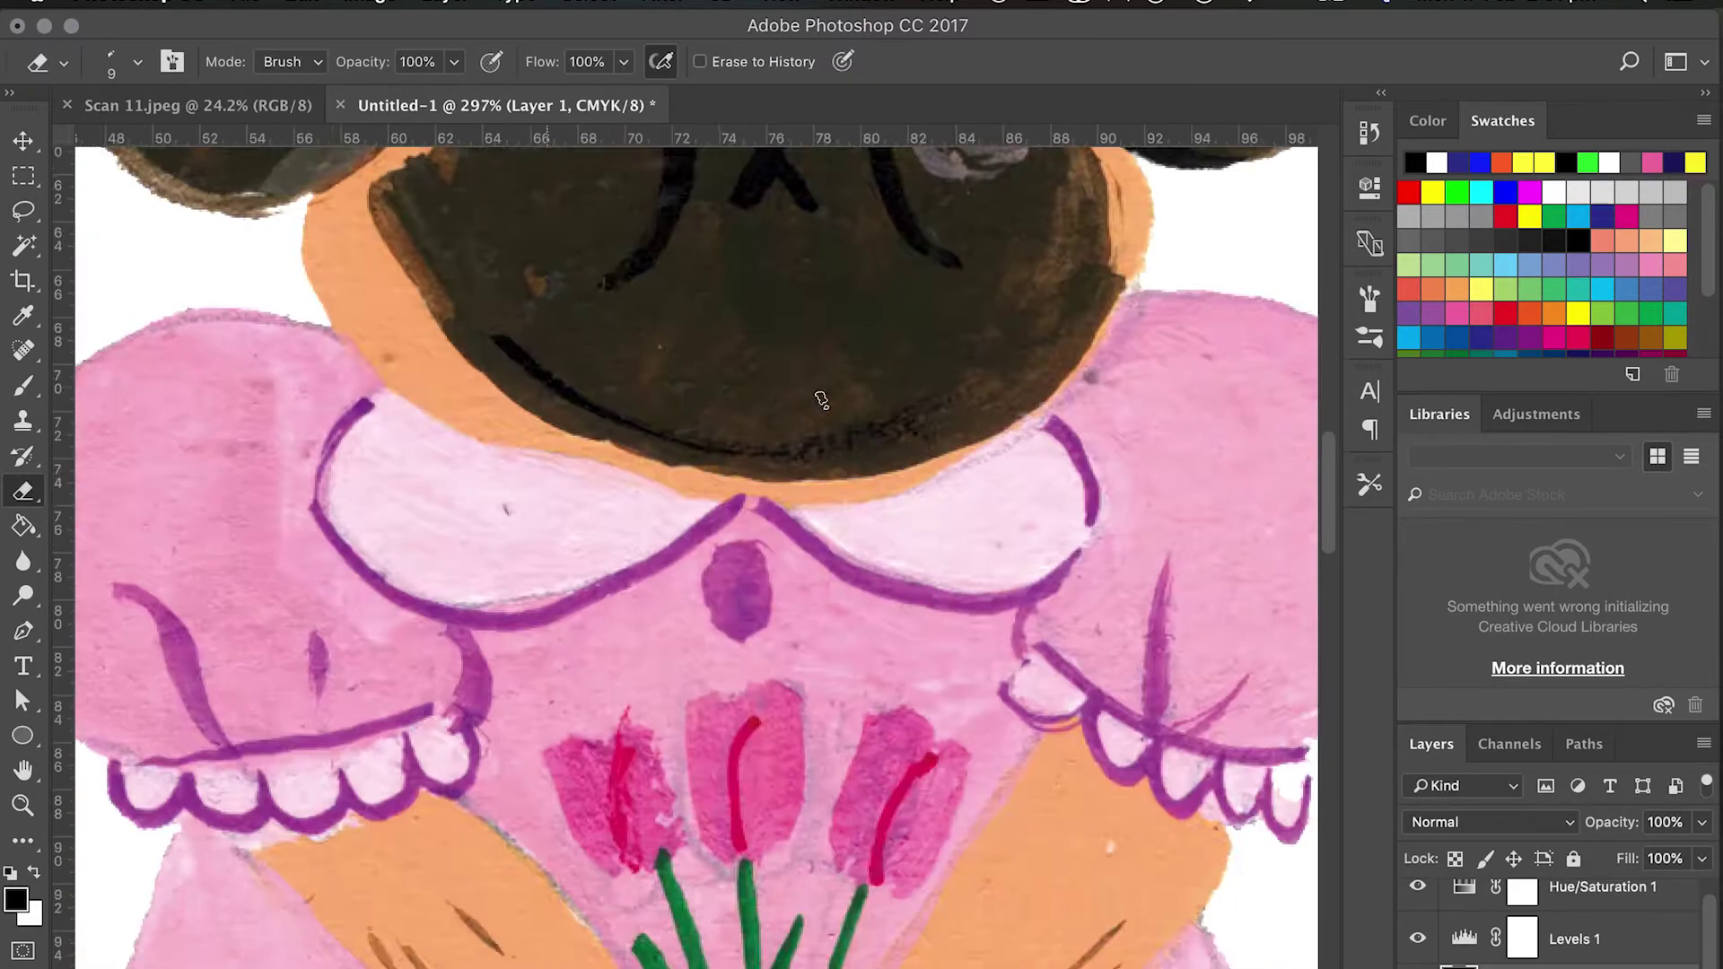
{"action": "left_click_drag", "start_coordinate": [614, 480], "coordinate": [594, 489]}
{"action": "scroll", "coordinate": [595, 489], "scroll_direction": "down", "scroll_amount": 5}
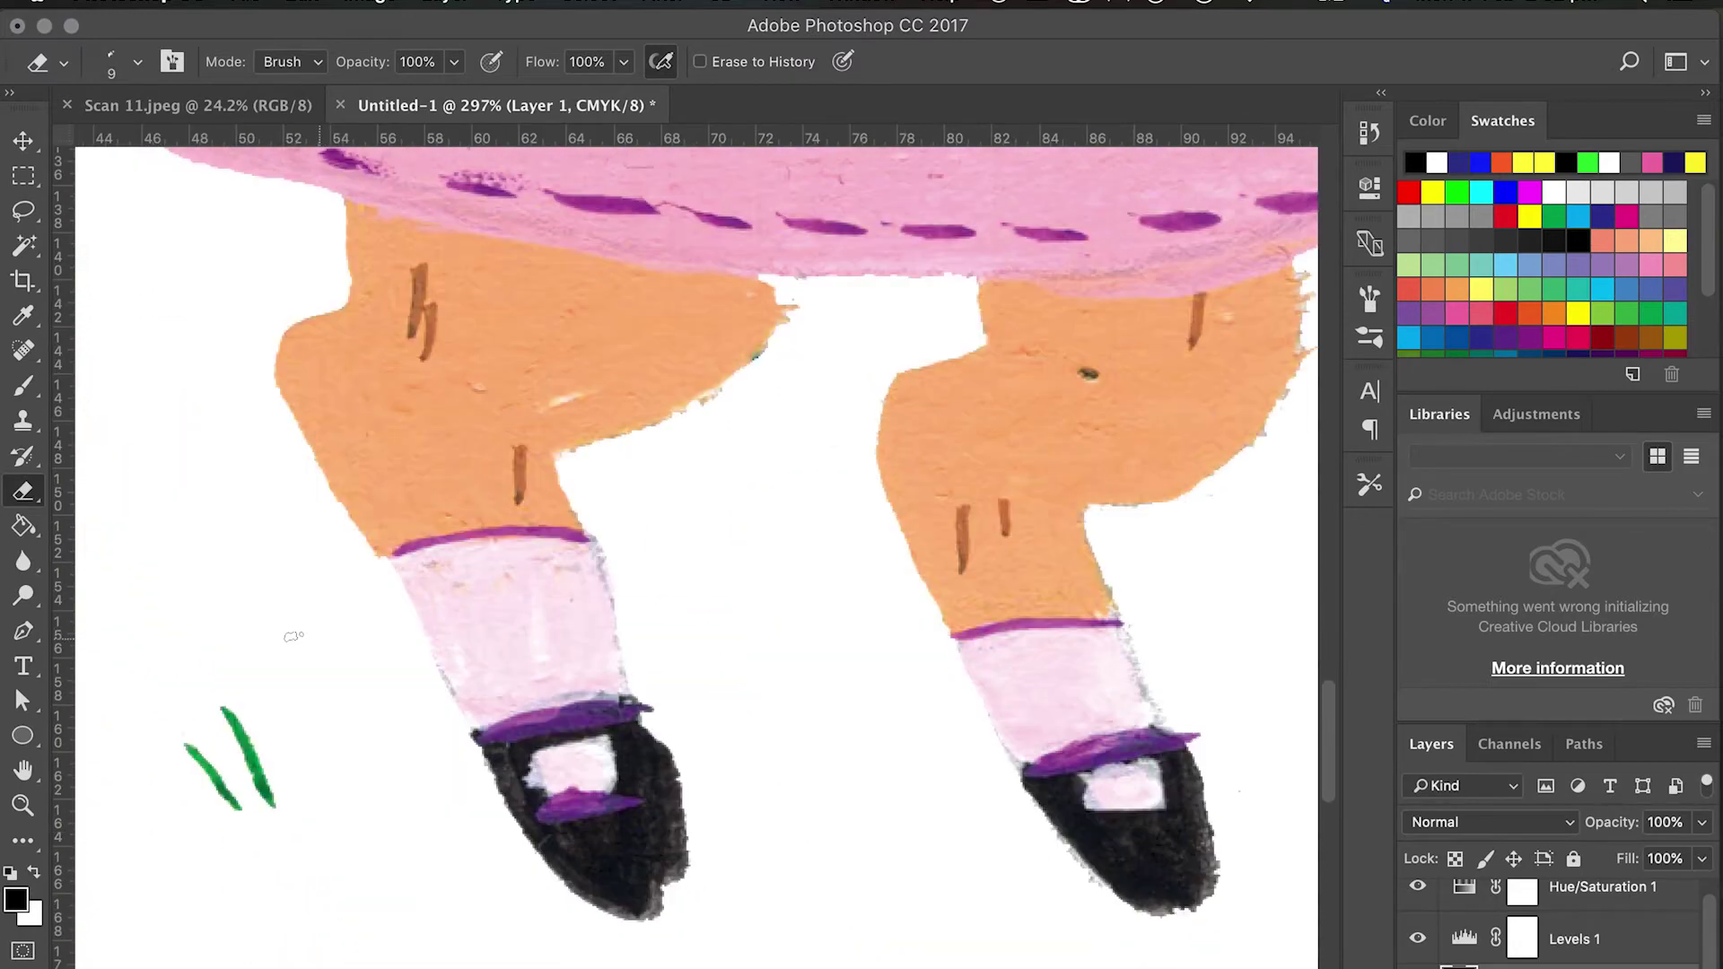
{"action": "mouse_move", "coordinate": [679, 888]}
{"action": "left_mouse_down"}
{"action": "mouse_move", "coordinate": [647, 704]}
{"action": "mouse_move", "coordinate": [669, 906]}
{"action": "mouse_move", "coordinate": [682, 868]}
{"action": "left_mouse_up"}
{"action": "left_click_drag", "start_coordinate": [1207, 737], "coordinate": [1189, 745]}
{"action": "left_click", "coordinate": [24, 422]}
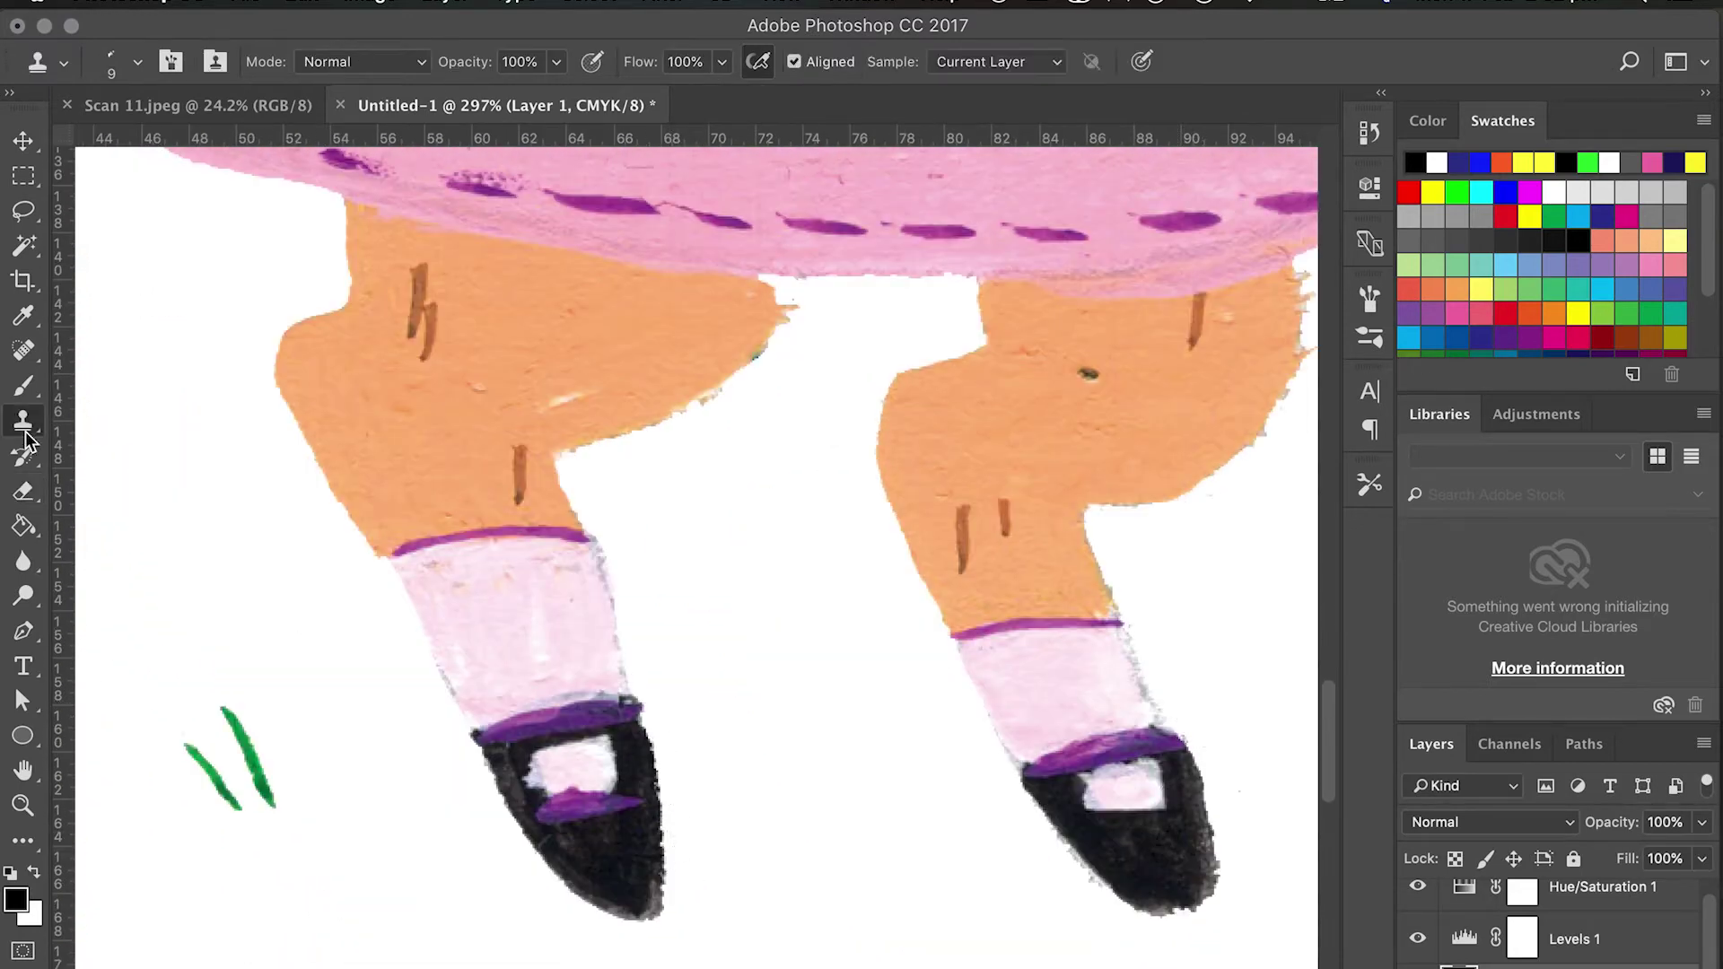
{"action": "scroll", "coordinate": [689, 505], "scroll_direction": "up", "scroll_amount": 3}
{"action": "scroll", "coordinate": [689, 504], "scroll_direction": "right", "scroll_amount": 6}
{"action": "key", "text": "e"}
{"action": "left_click_drag", "start_coordinate": [996, 397], "coordinate": [1003, 516]}
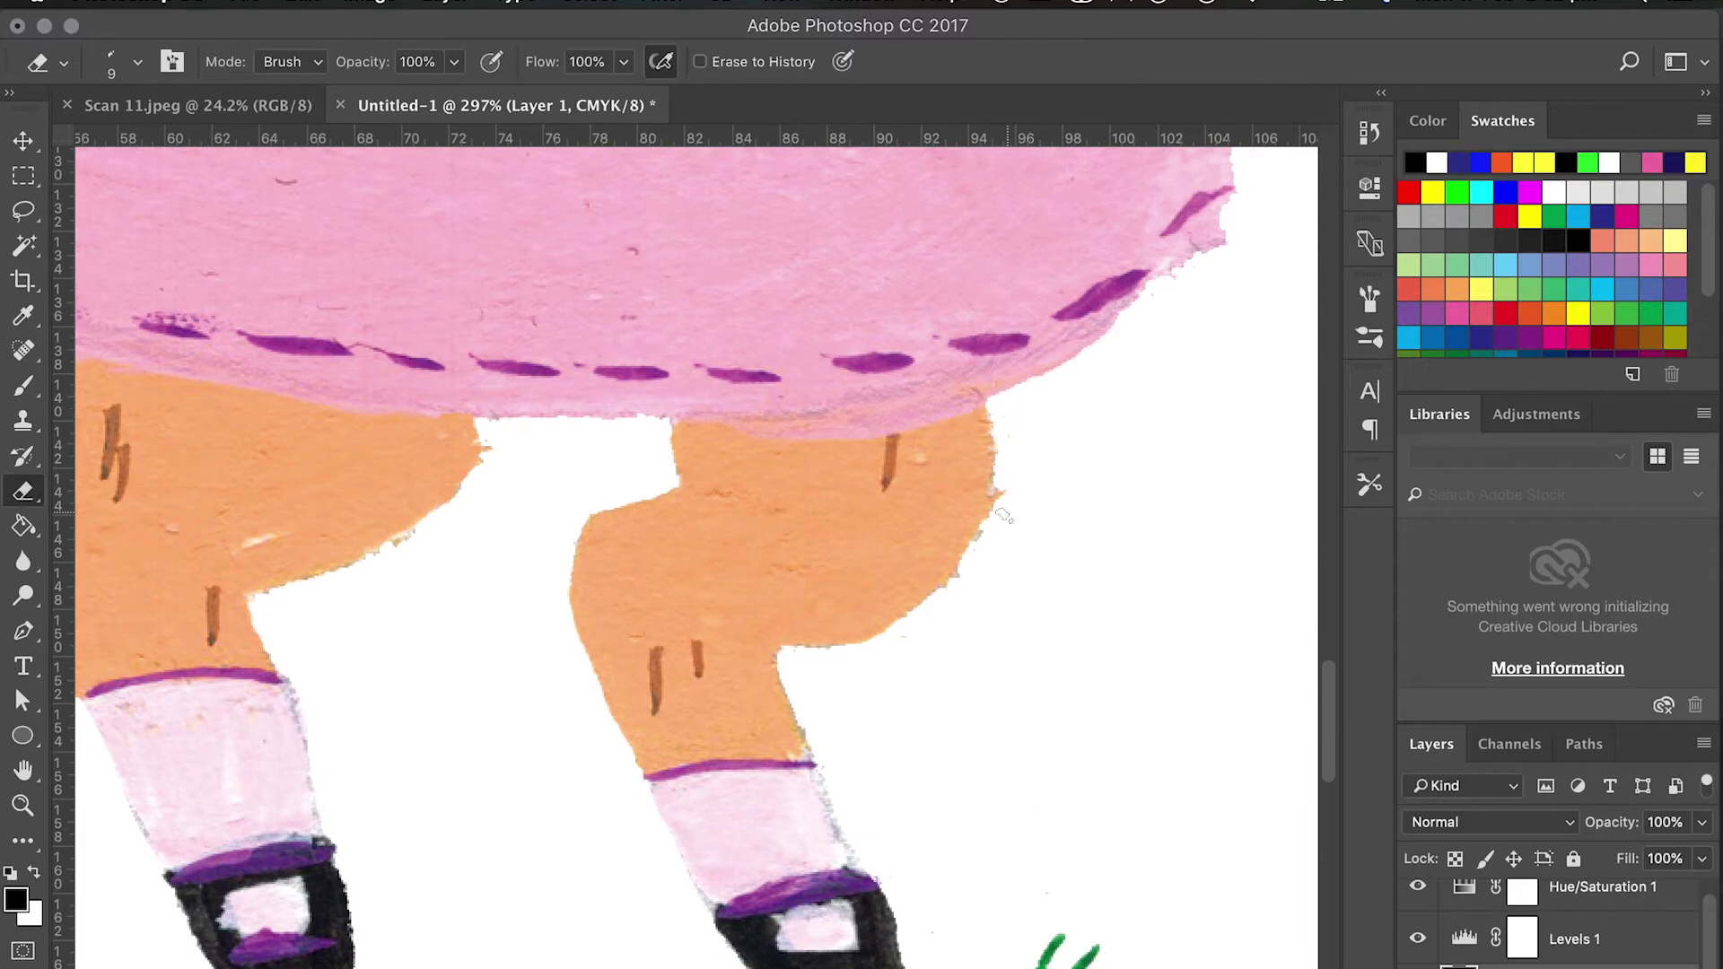
{"action": "scroll", "coordinate": [487, 475], "scroll_direction": "down", "scroll_amount": 10}
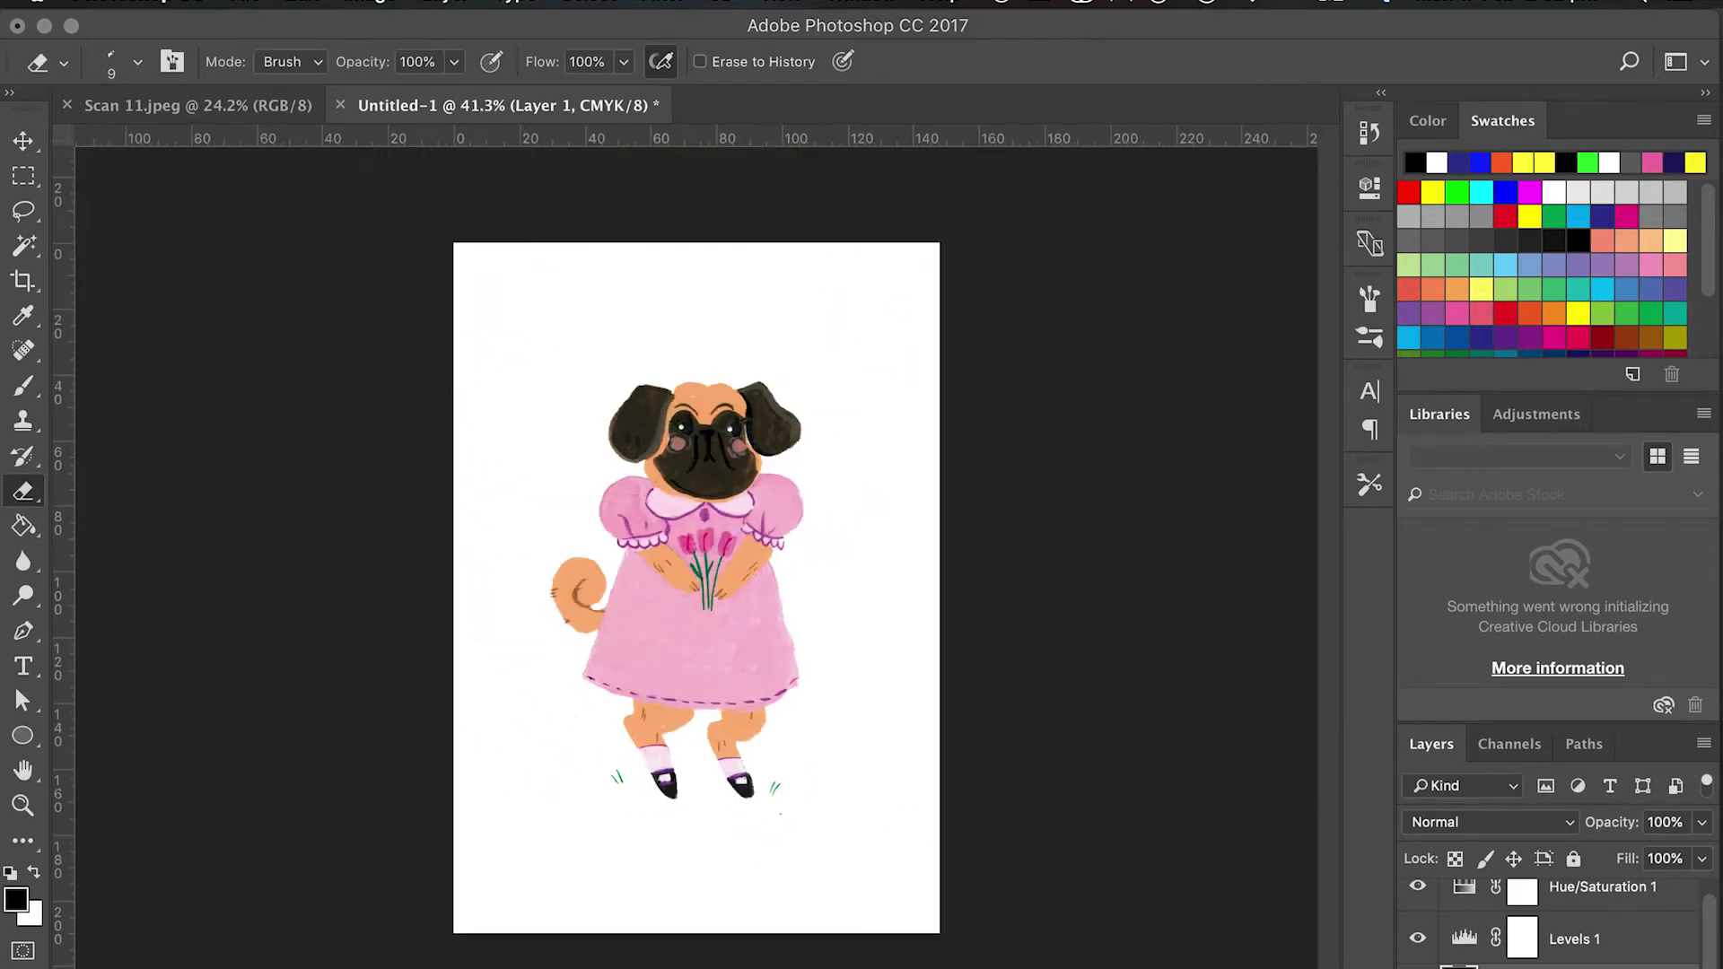
Merge the Levels and Hue/Saturation layers, then nudge the pug slightly down.
{"action": "key", "text": "ctrl+alt+a"}
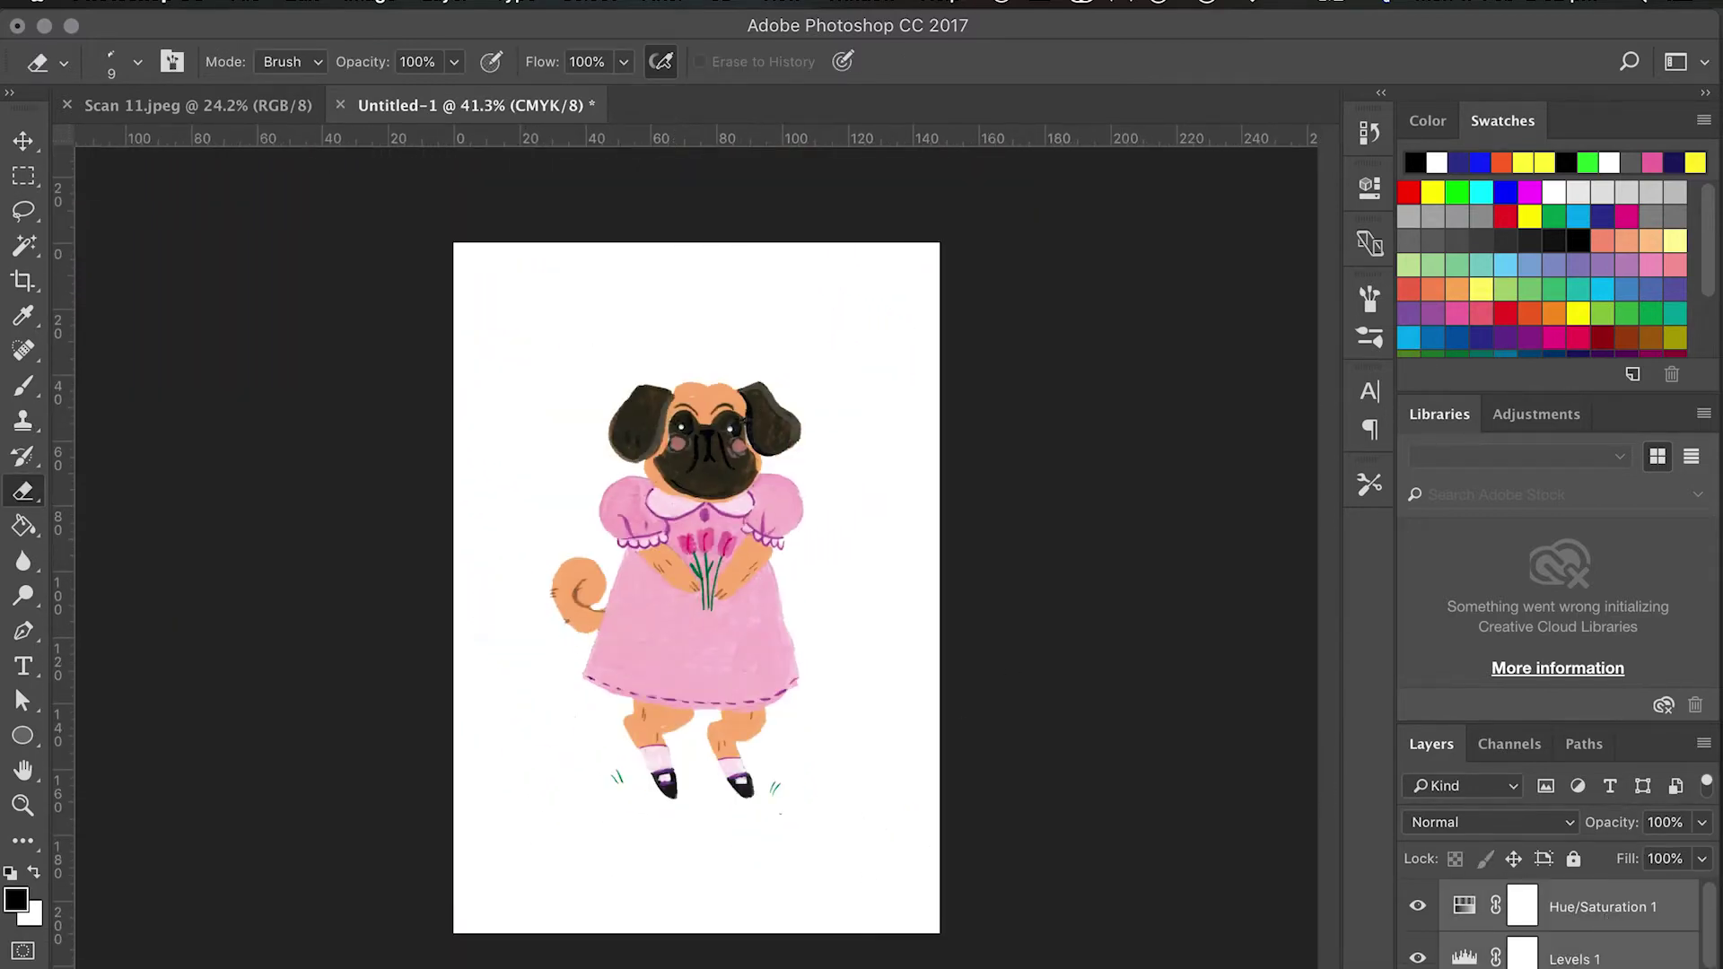
{"action": "key", "text": "ctrl+e"}
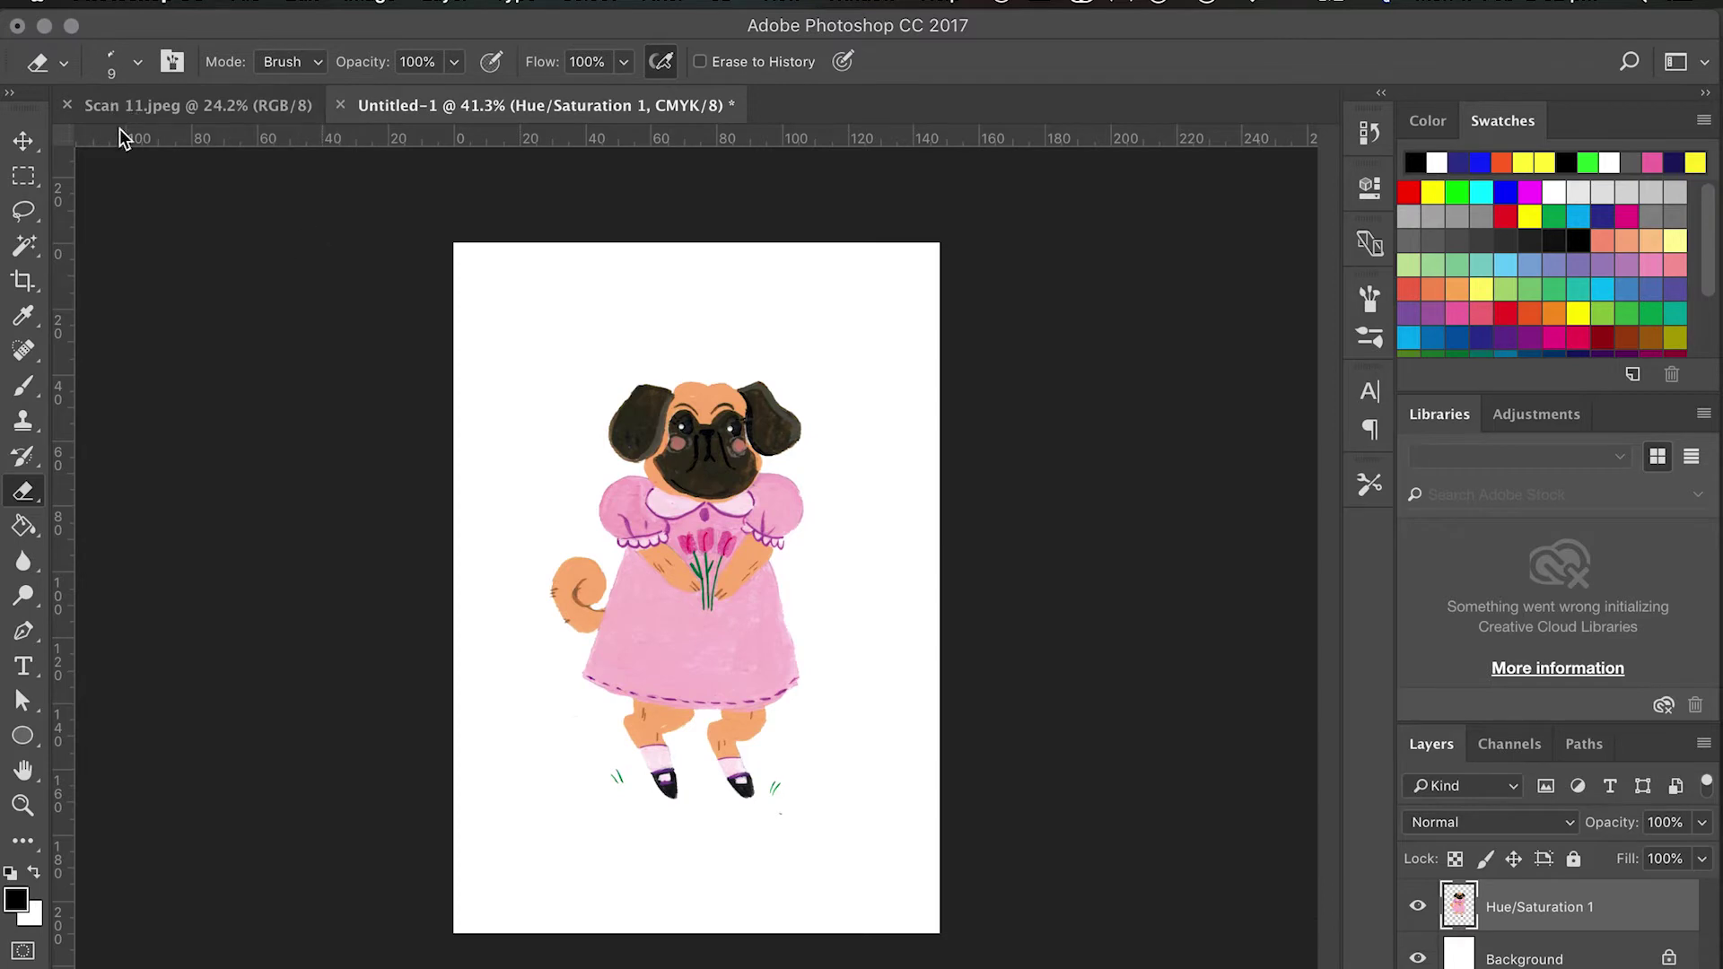
{"action": "left_click", "coordinate": [25, 141]}
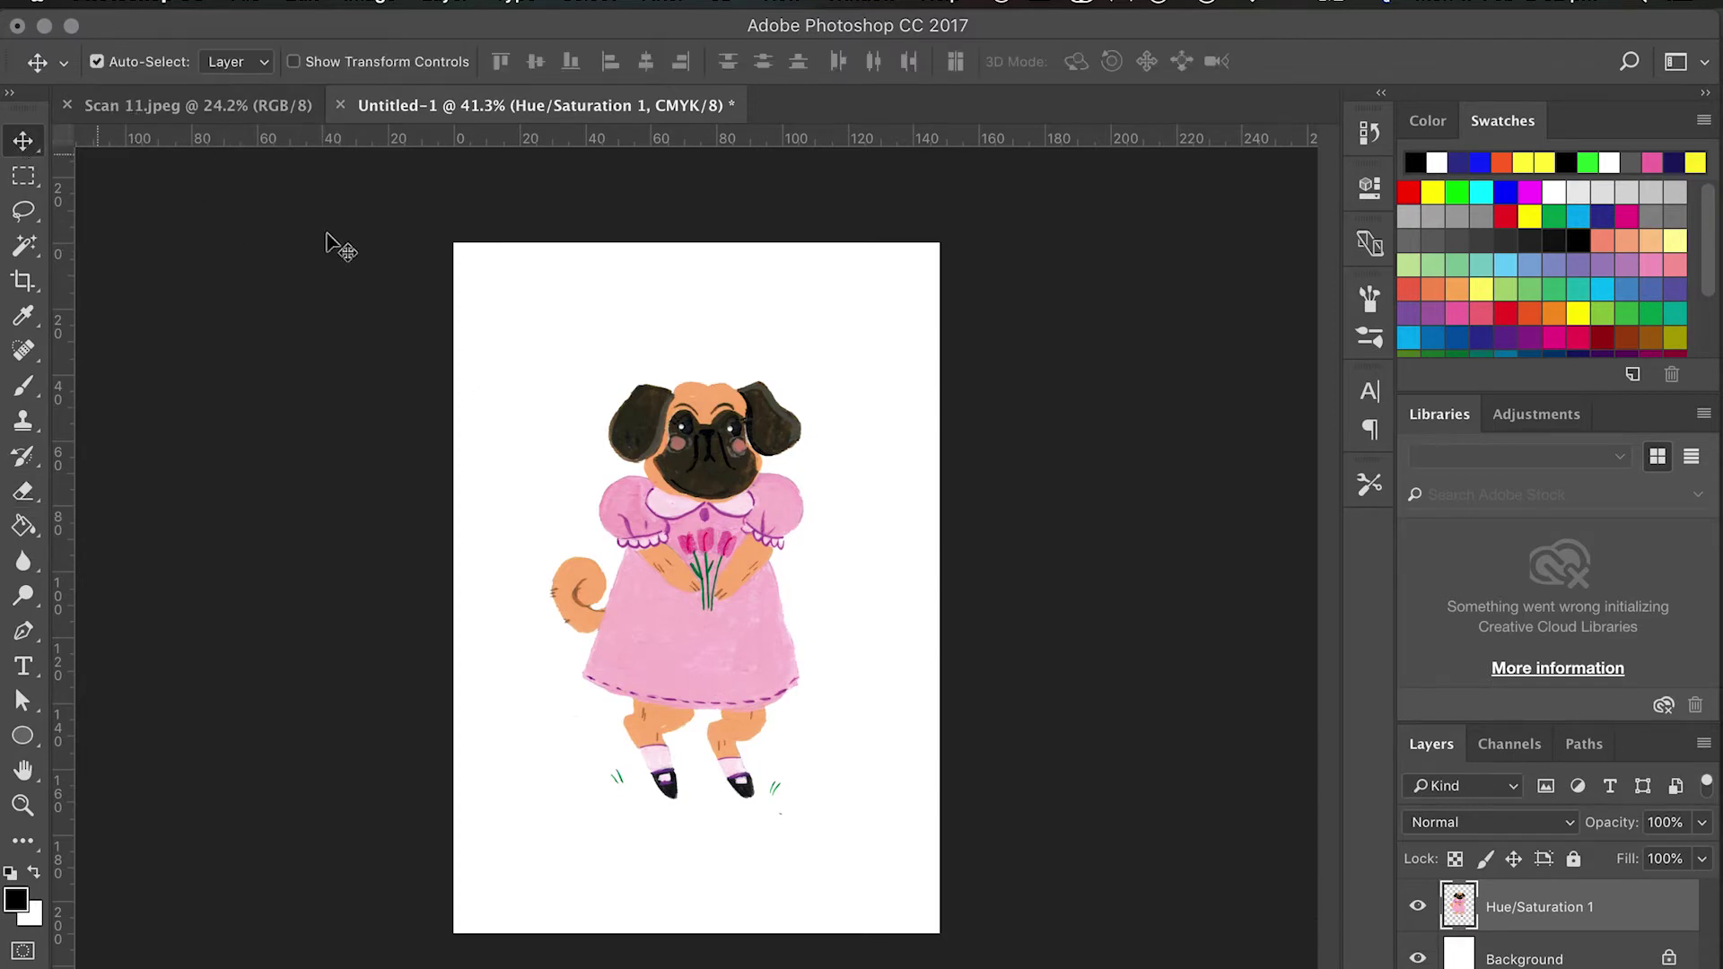
{"action": "left_click_drag", "start_coordinate": [779, 664], "coordinate": [719, 650]}
Scale the pug to about 88%, place it lower on the page, and apply the transform.
{"action": "key", "text": "ctrl+t"}
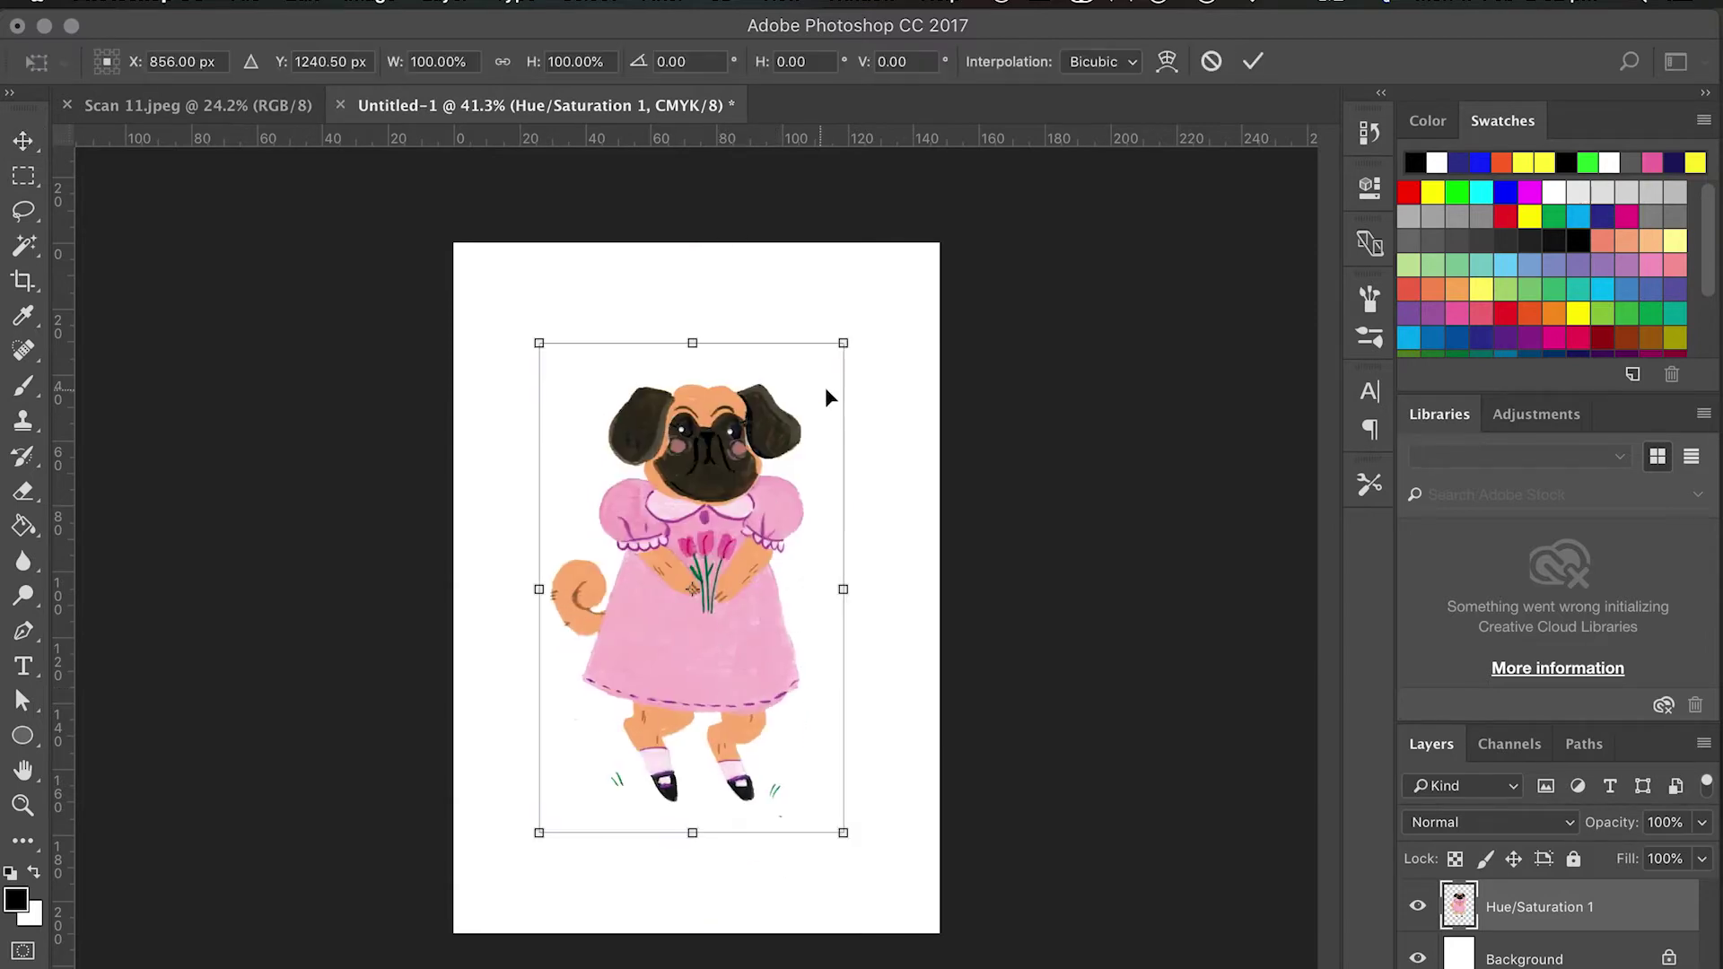
{"action": "left_click_drag", "start_coordinate": [841, 347], "coordinate": [807, 404]}
{"action": "left_click_drag", "start_coordinate": [670, 652], "coordinate": [691, 747]}
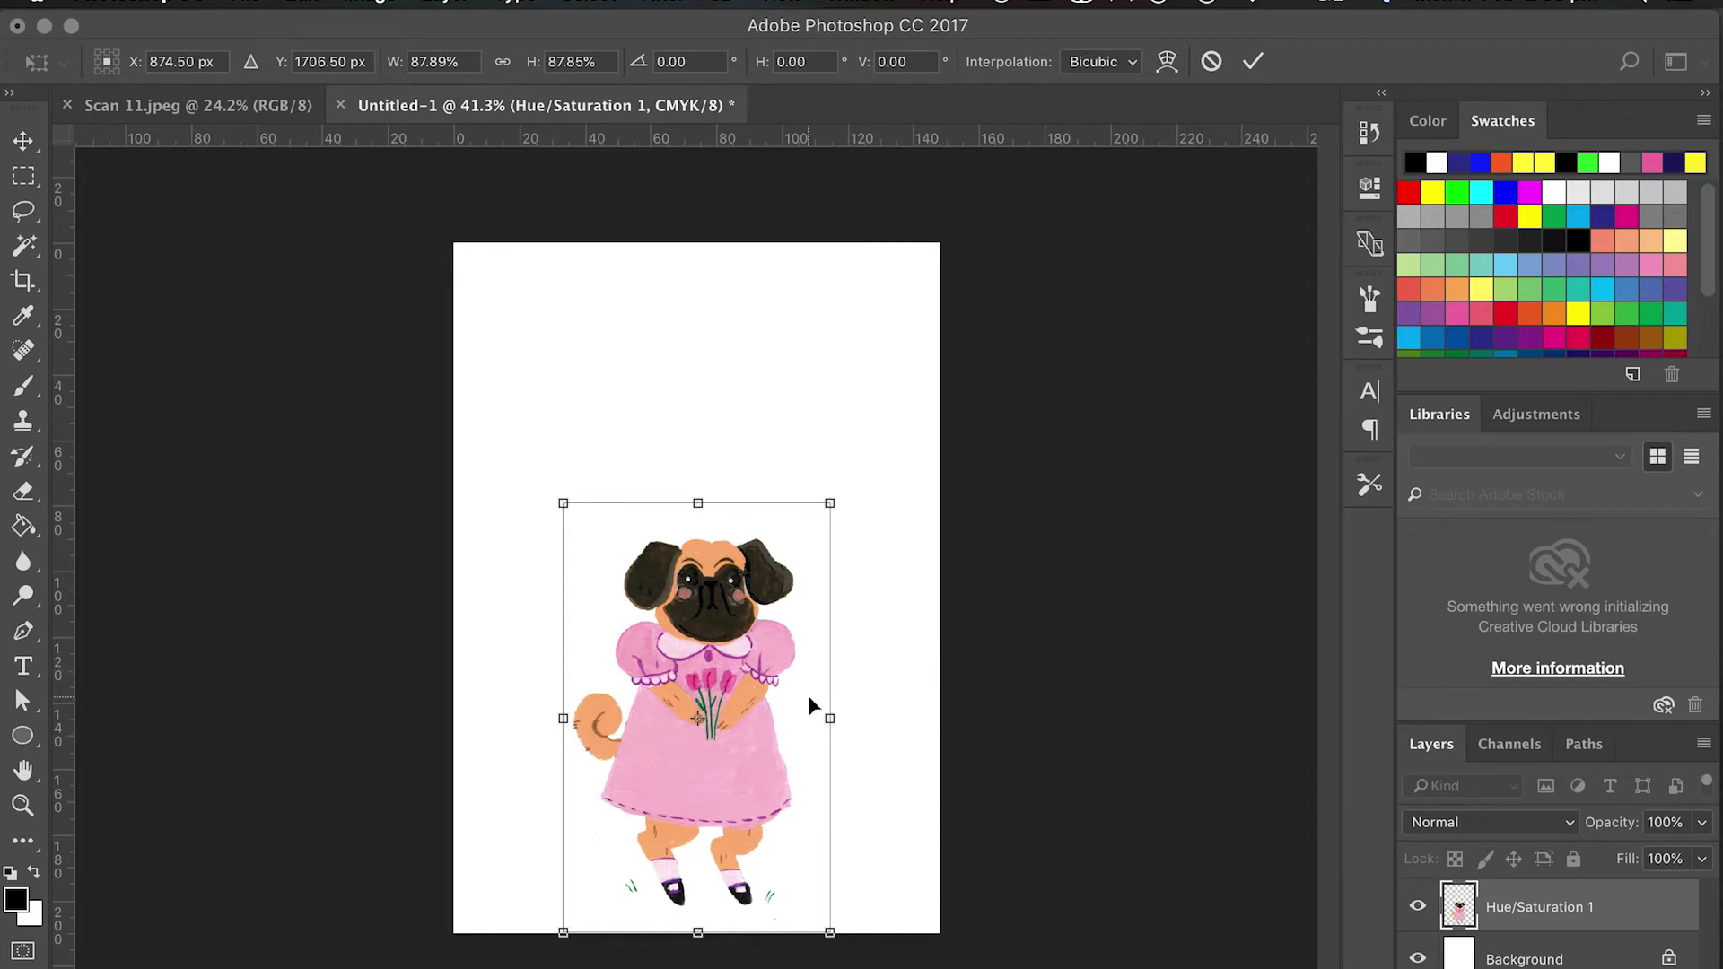
{"action": "left_click_drag", "start_coordinate": [679, 675], "coordinate": [687, 634]}
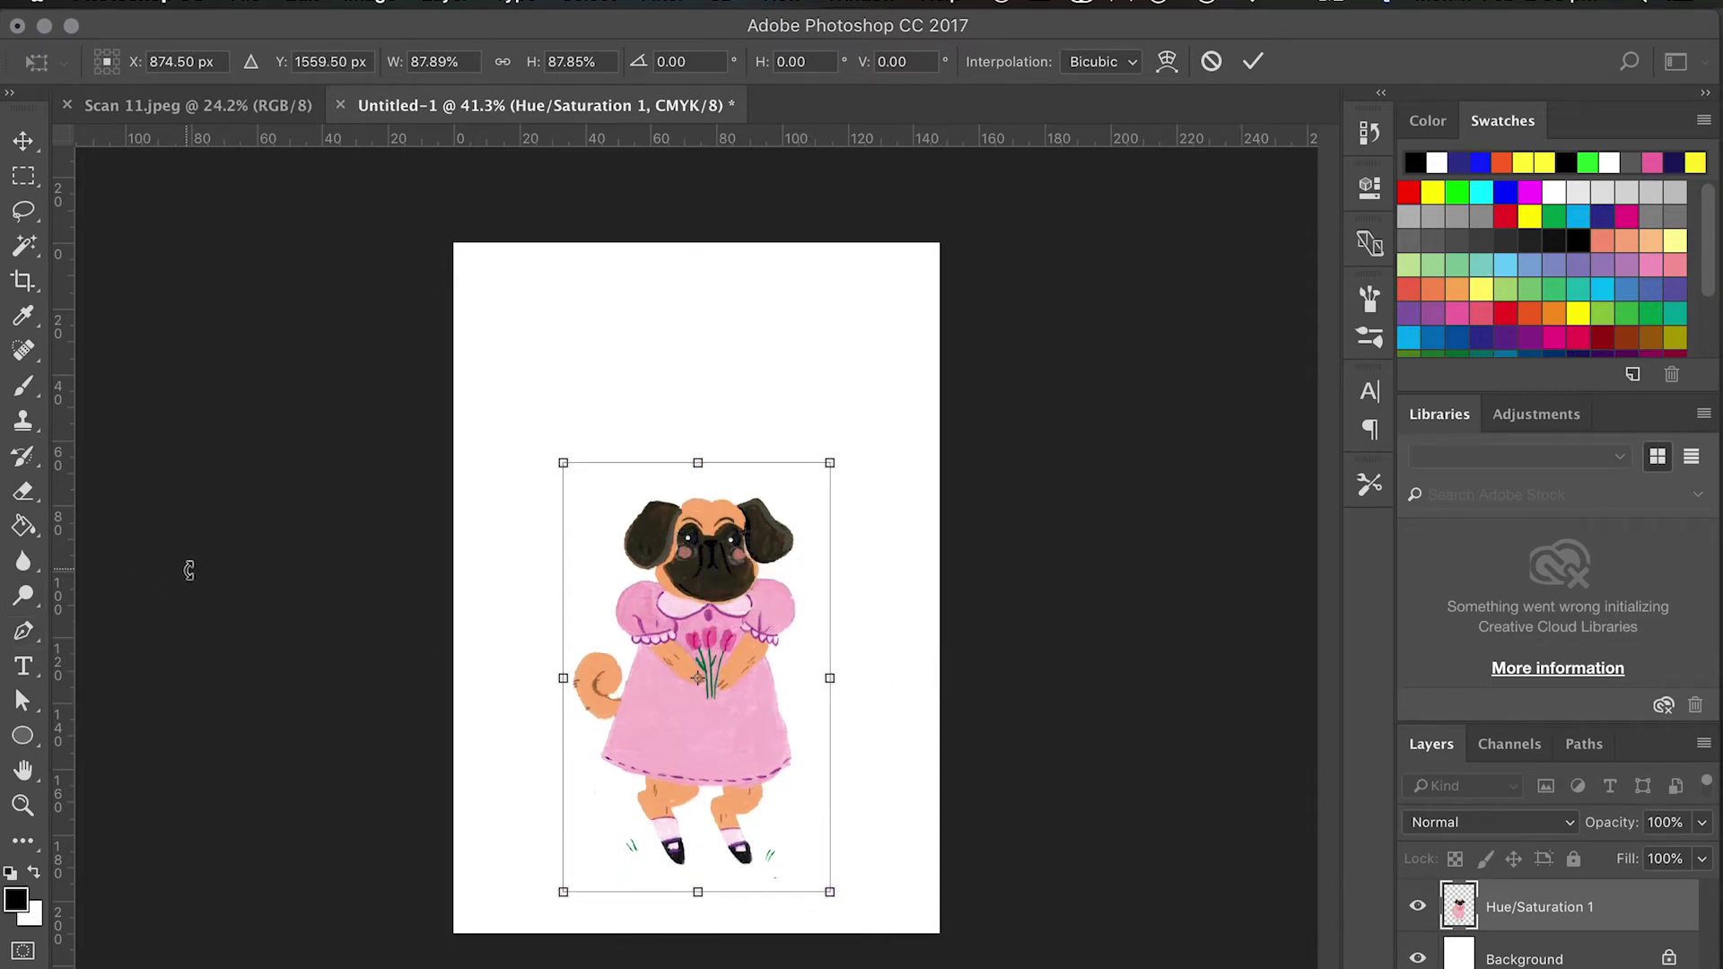
{"action": "left_click", "coordinate": [26, 389]}
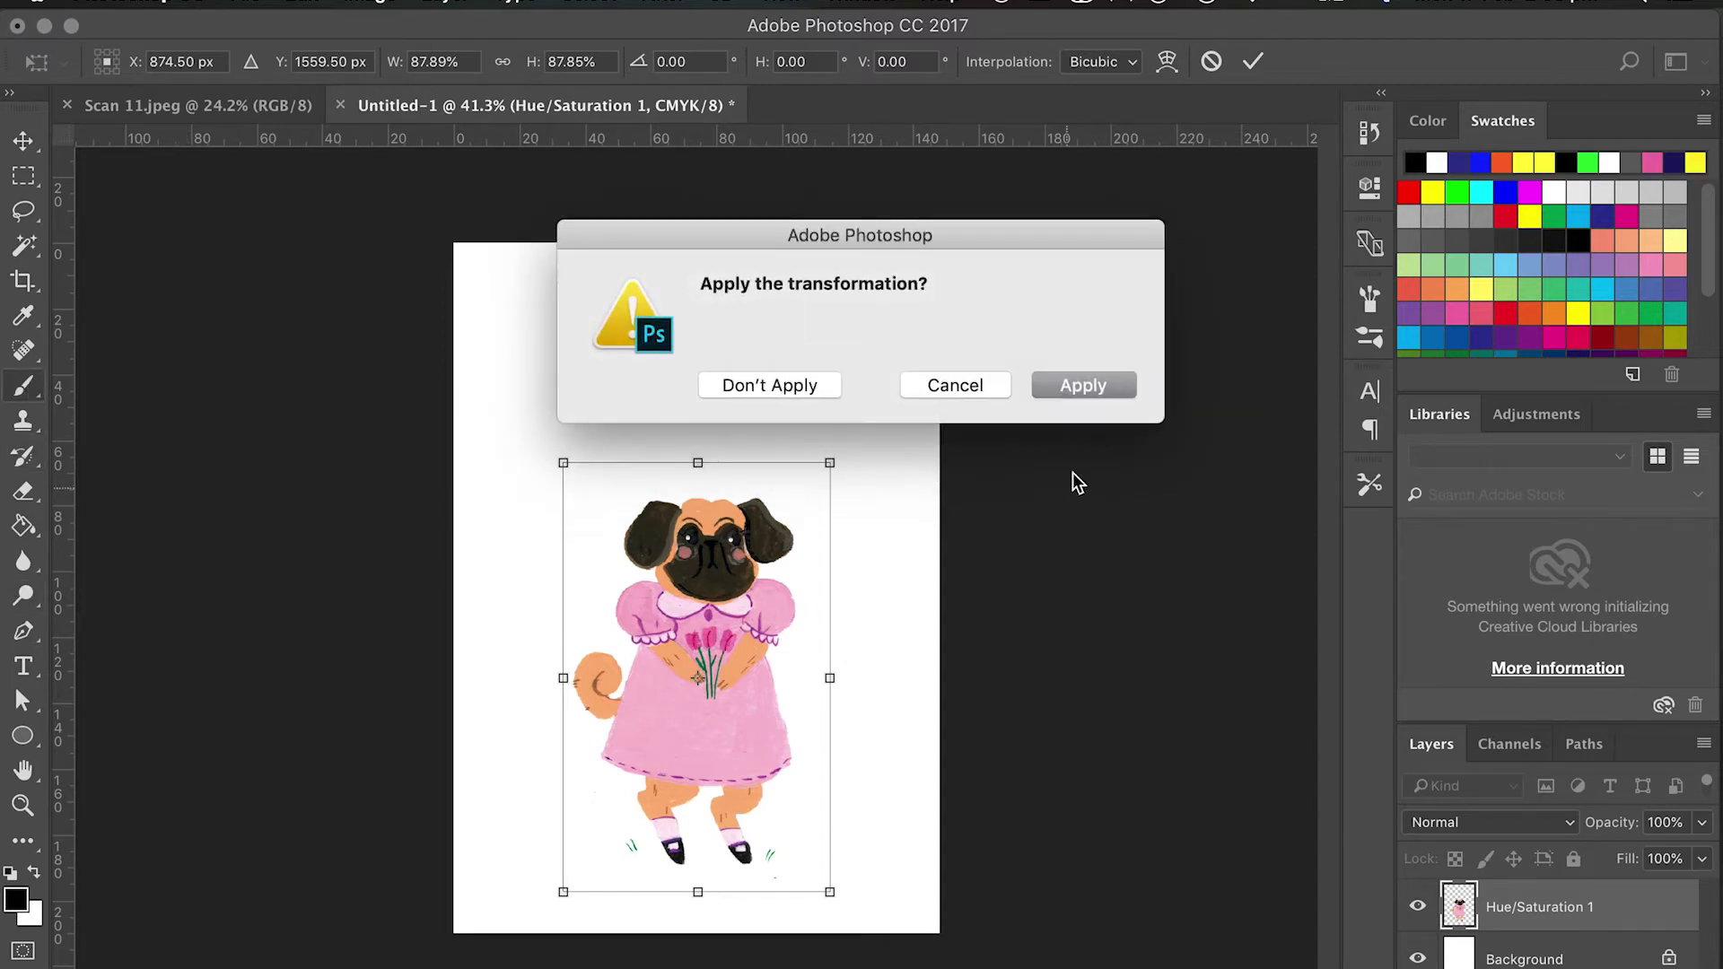
{"action": "left_click", "coordinate": [1083, 385]}
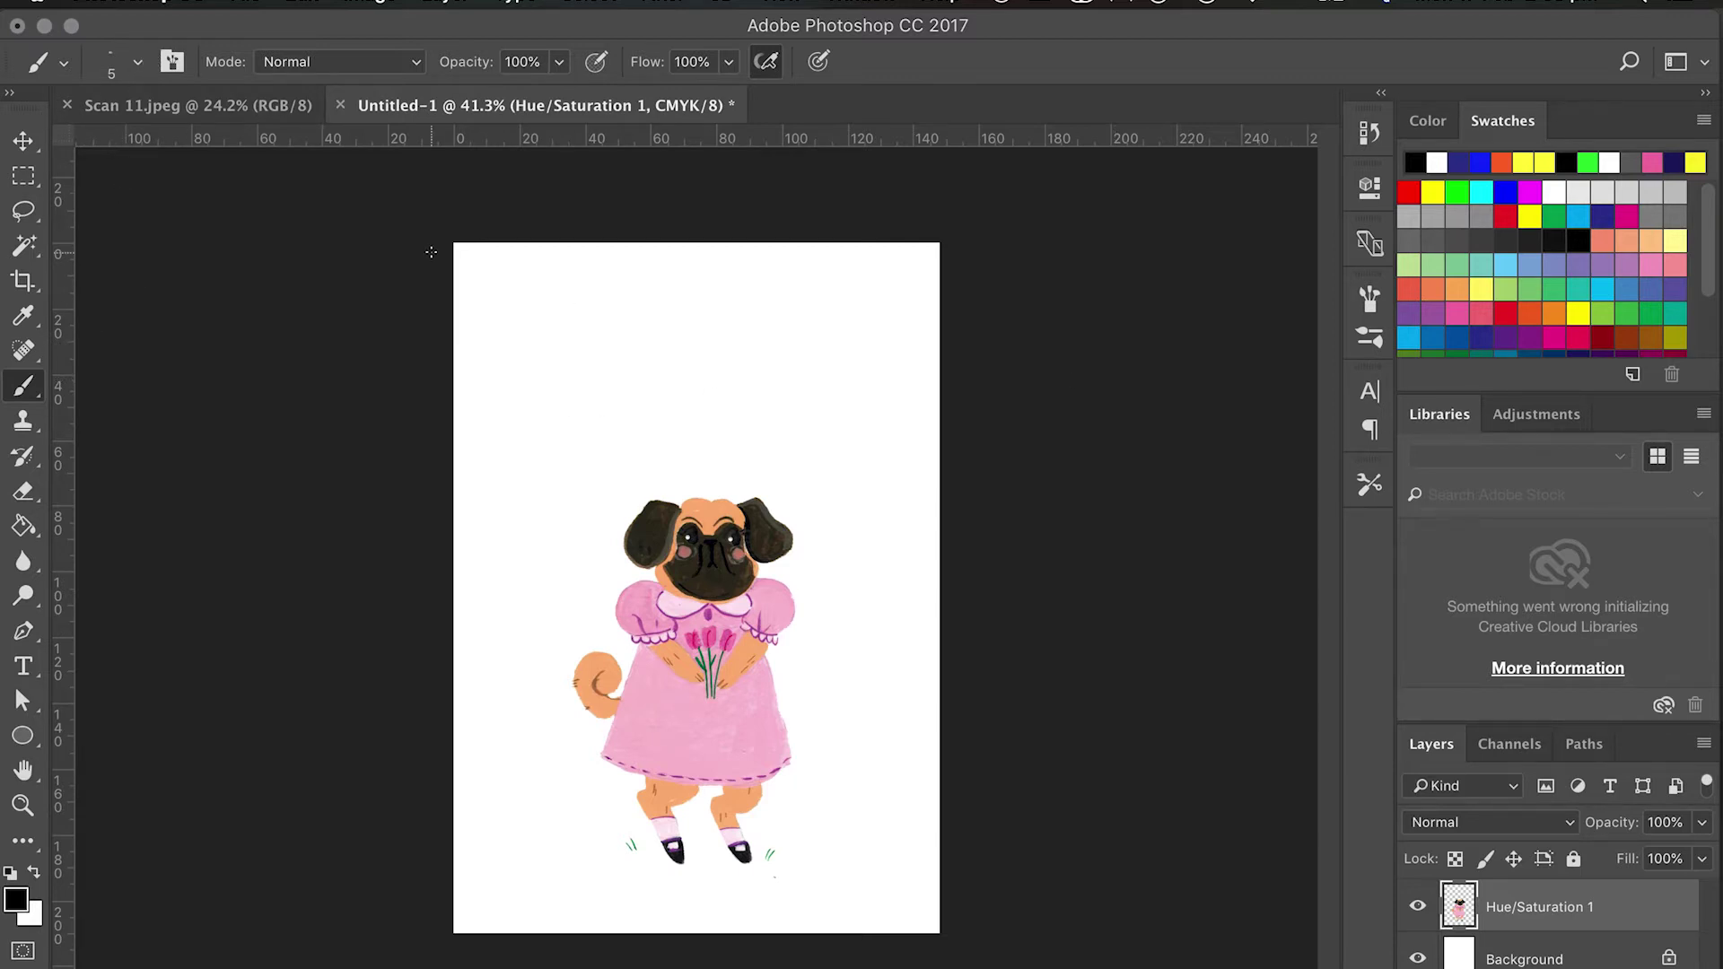
Pick a light pink foreground colour, add a new empty layer, and set the brush to 15 px.
{"action": "left_click", "coordinate": [1656, 163]}
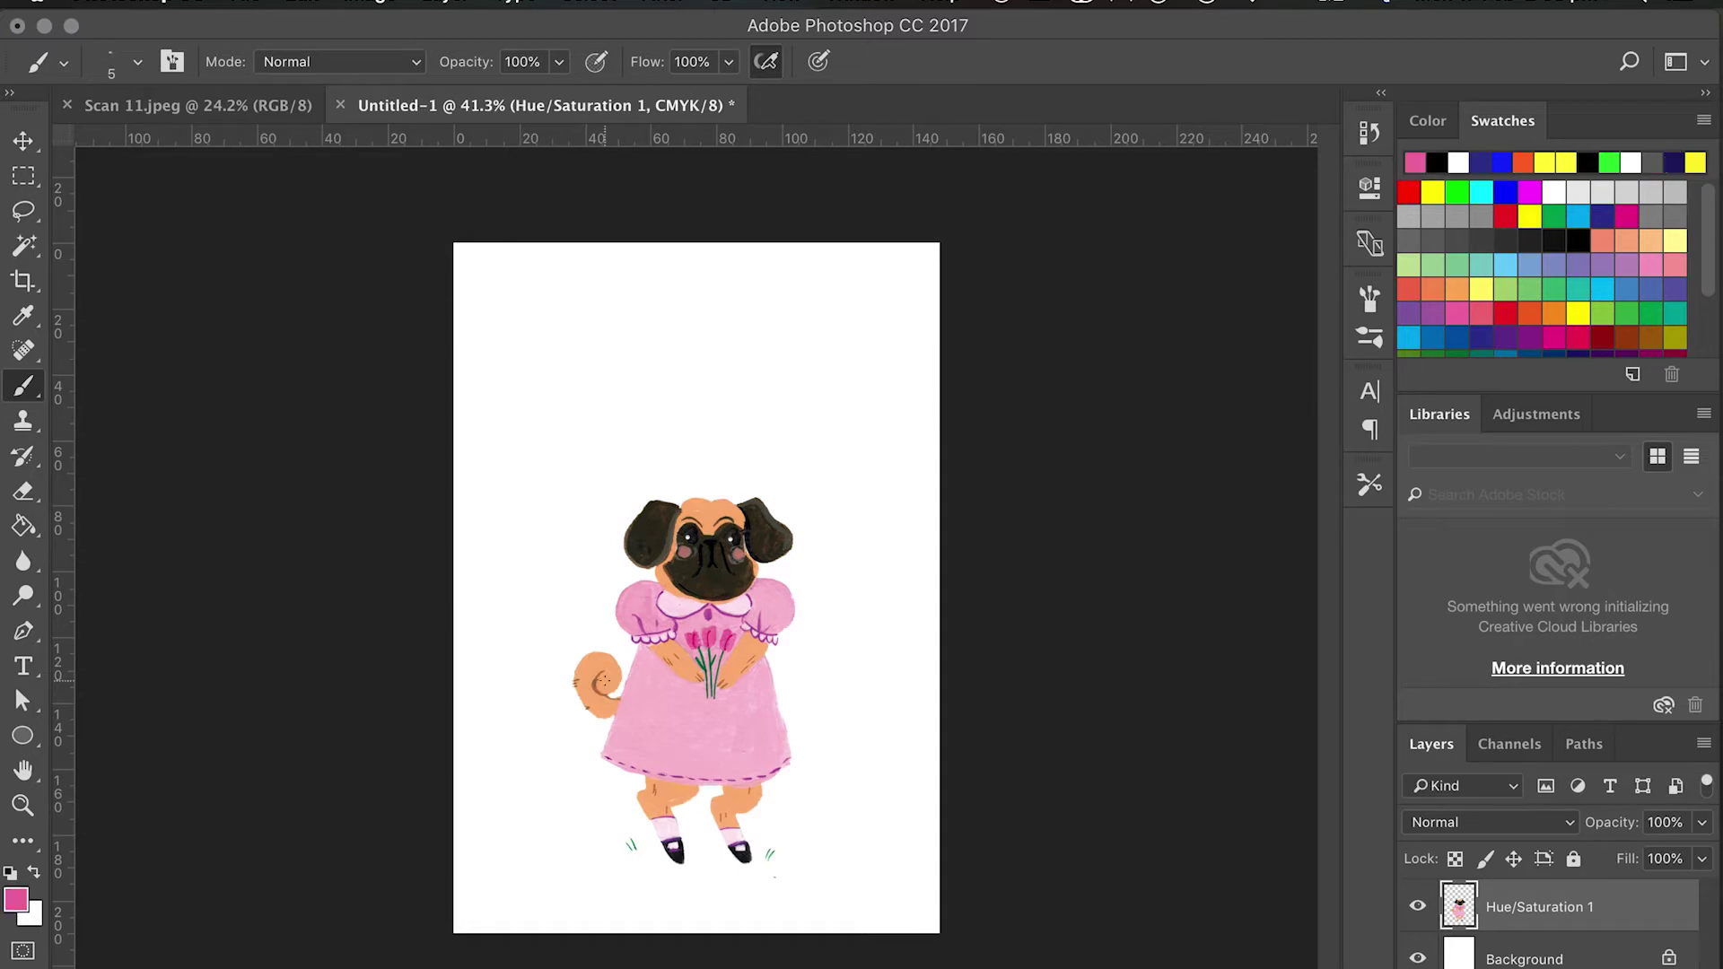
{"action": "left_click", "coordinate": [670, 707], "text": "alt"}
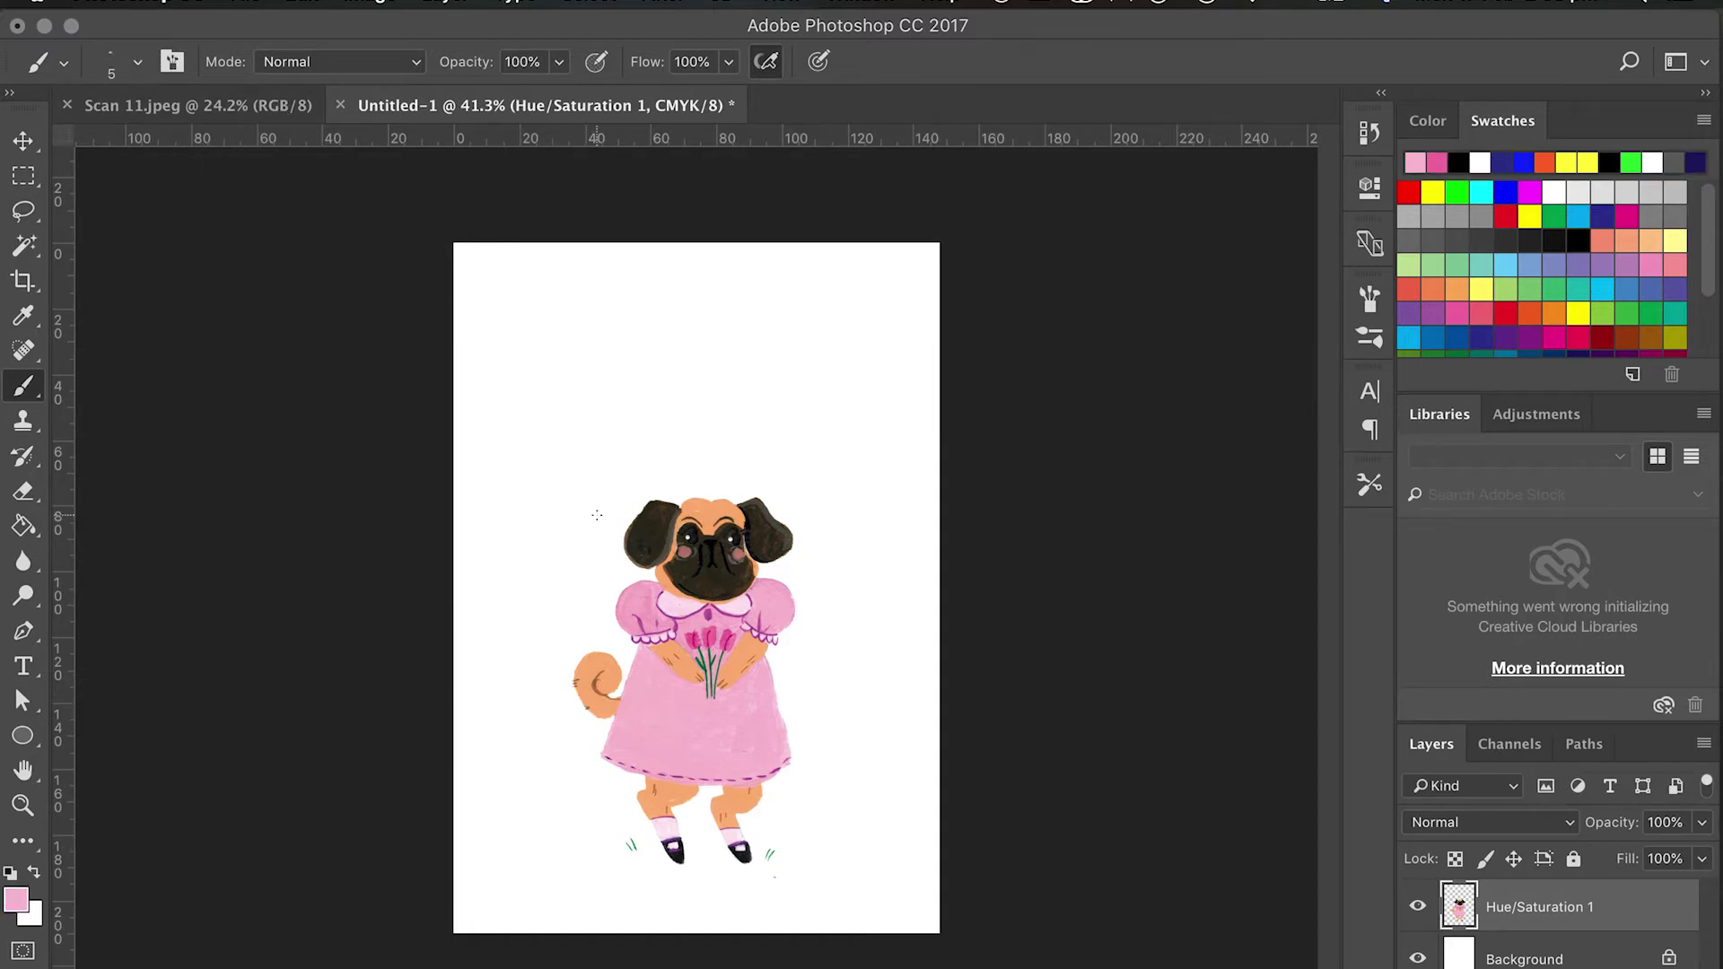
{"action": "key", "text": "super+shift+alt+n"}
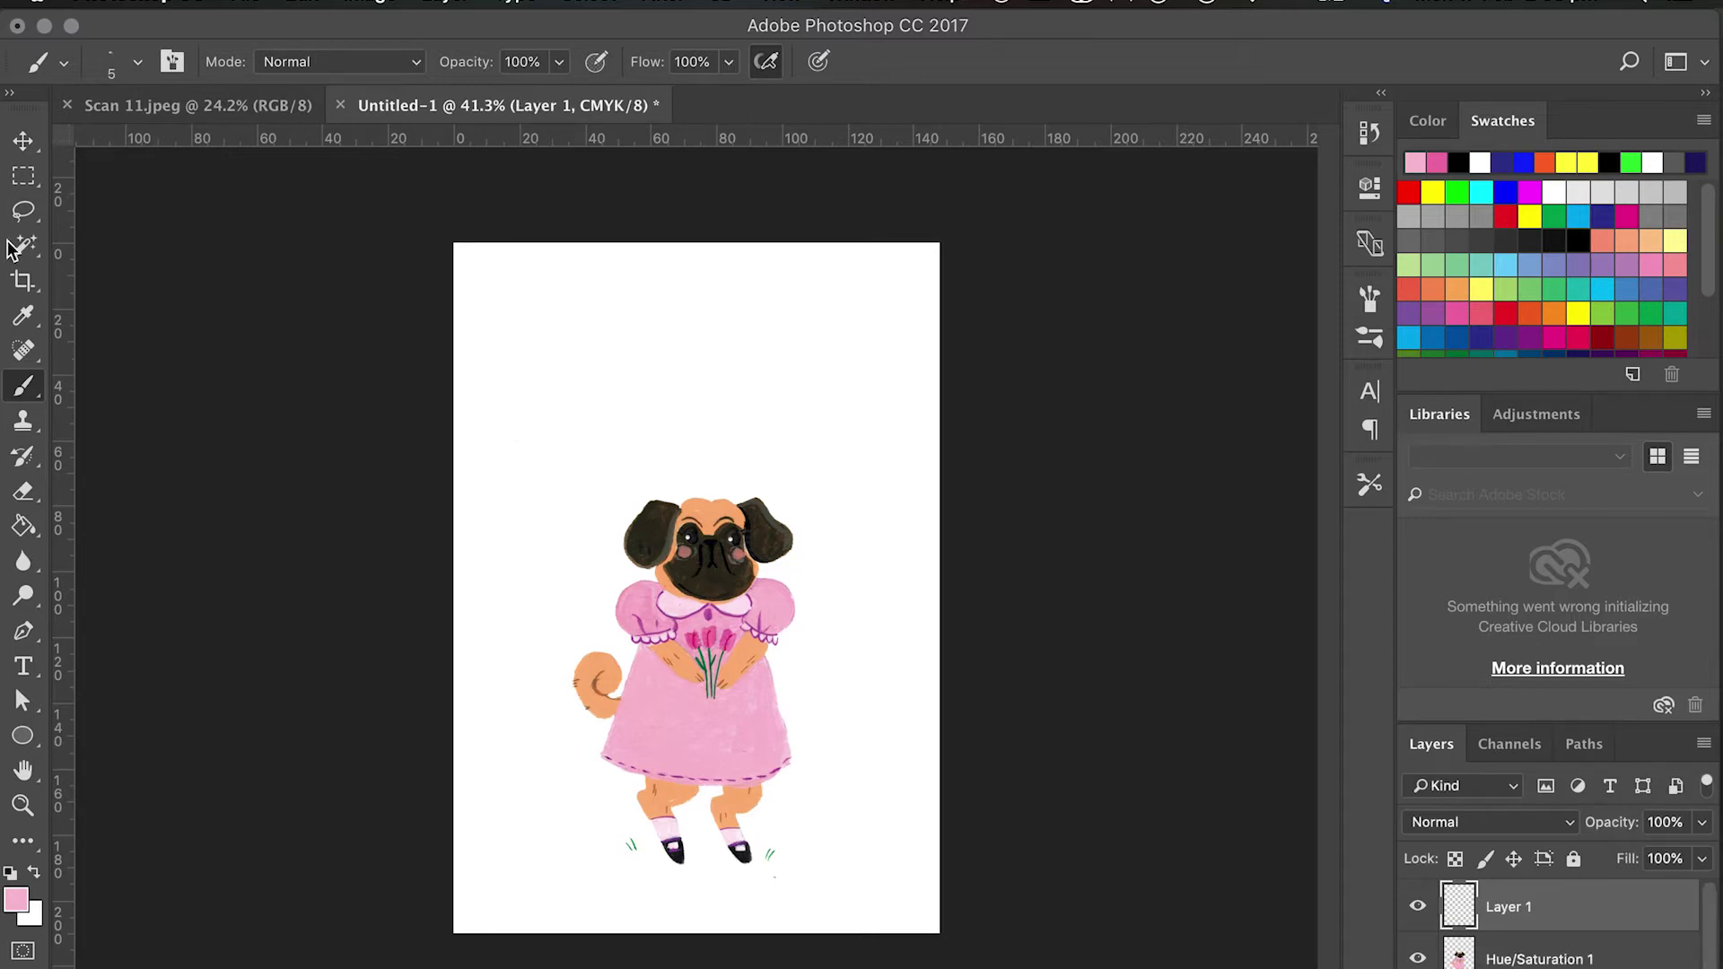
{"action": "left_click", "coordinate": [139, 61]}
{"action": "left_click", "coordinate": [52, 260]}
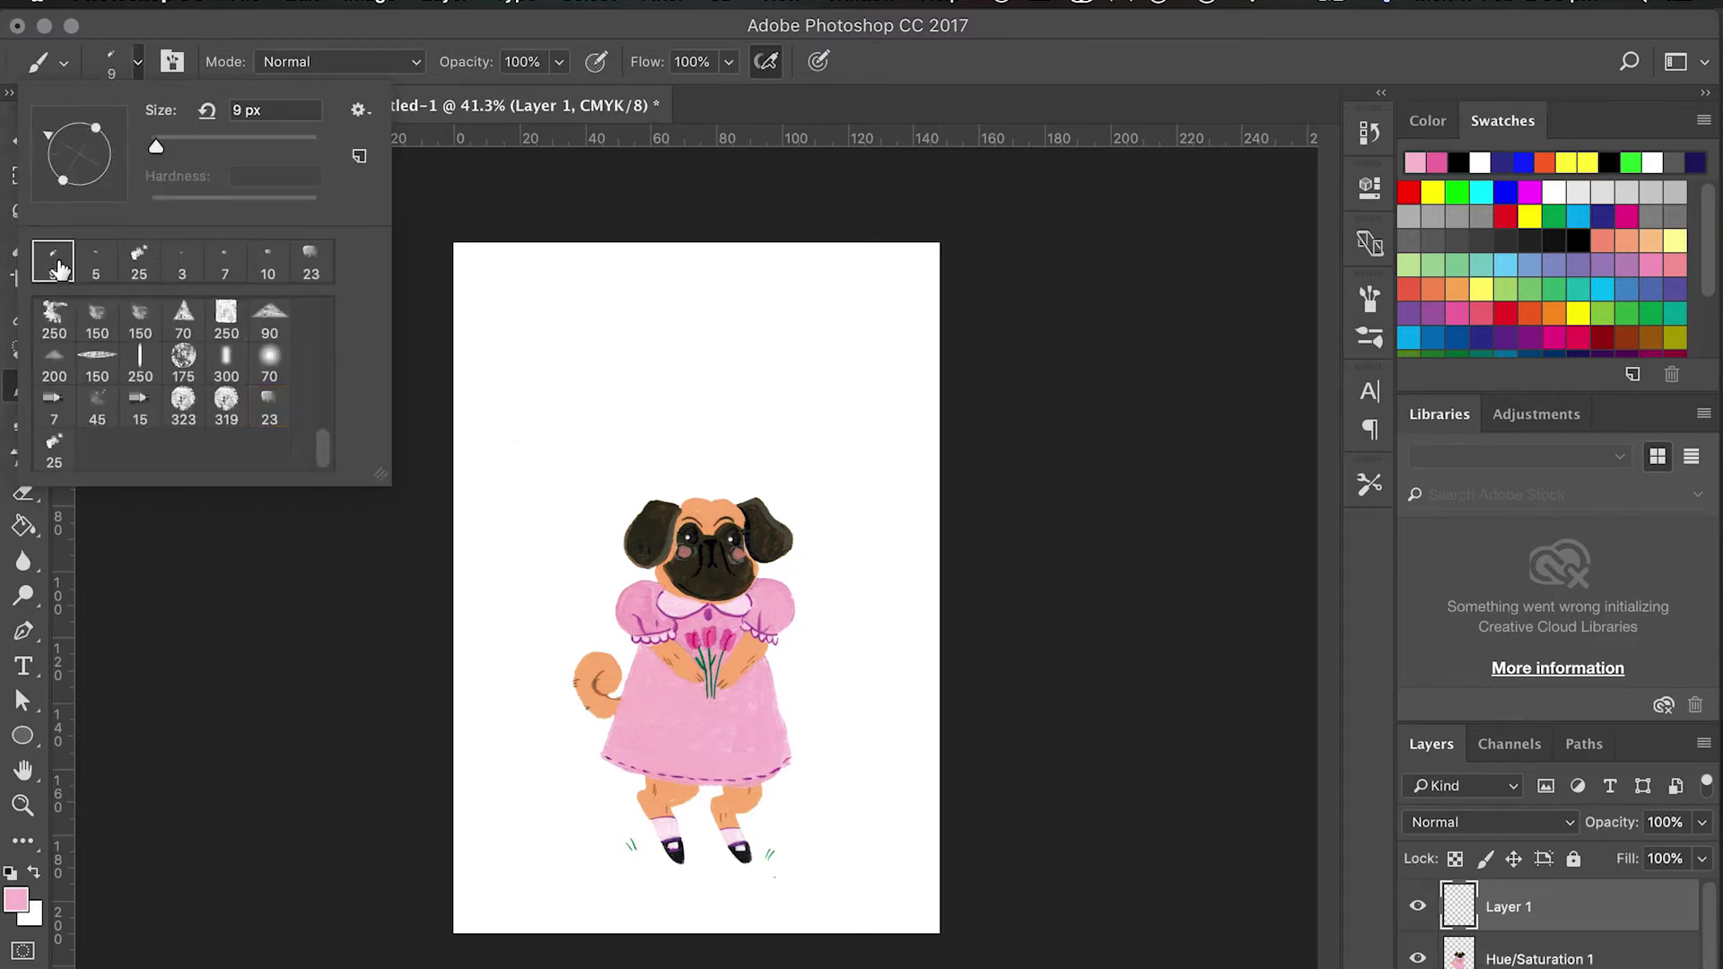
{"action": "scroll", "coordinate": [622, 451], "scroll_direction": "up", "scroll_amount": 2}
{"action": "scroll", "coordinate": [623, 452], "scroll_direction": "up", "scroll_amount": 3}
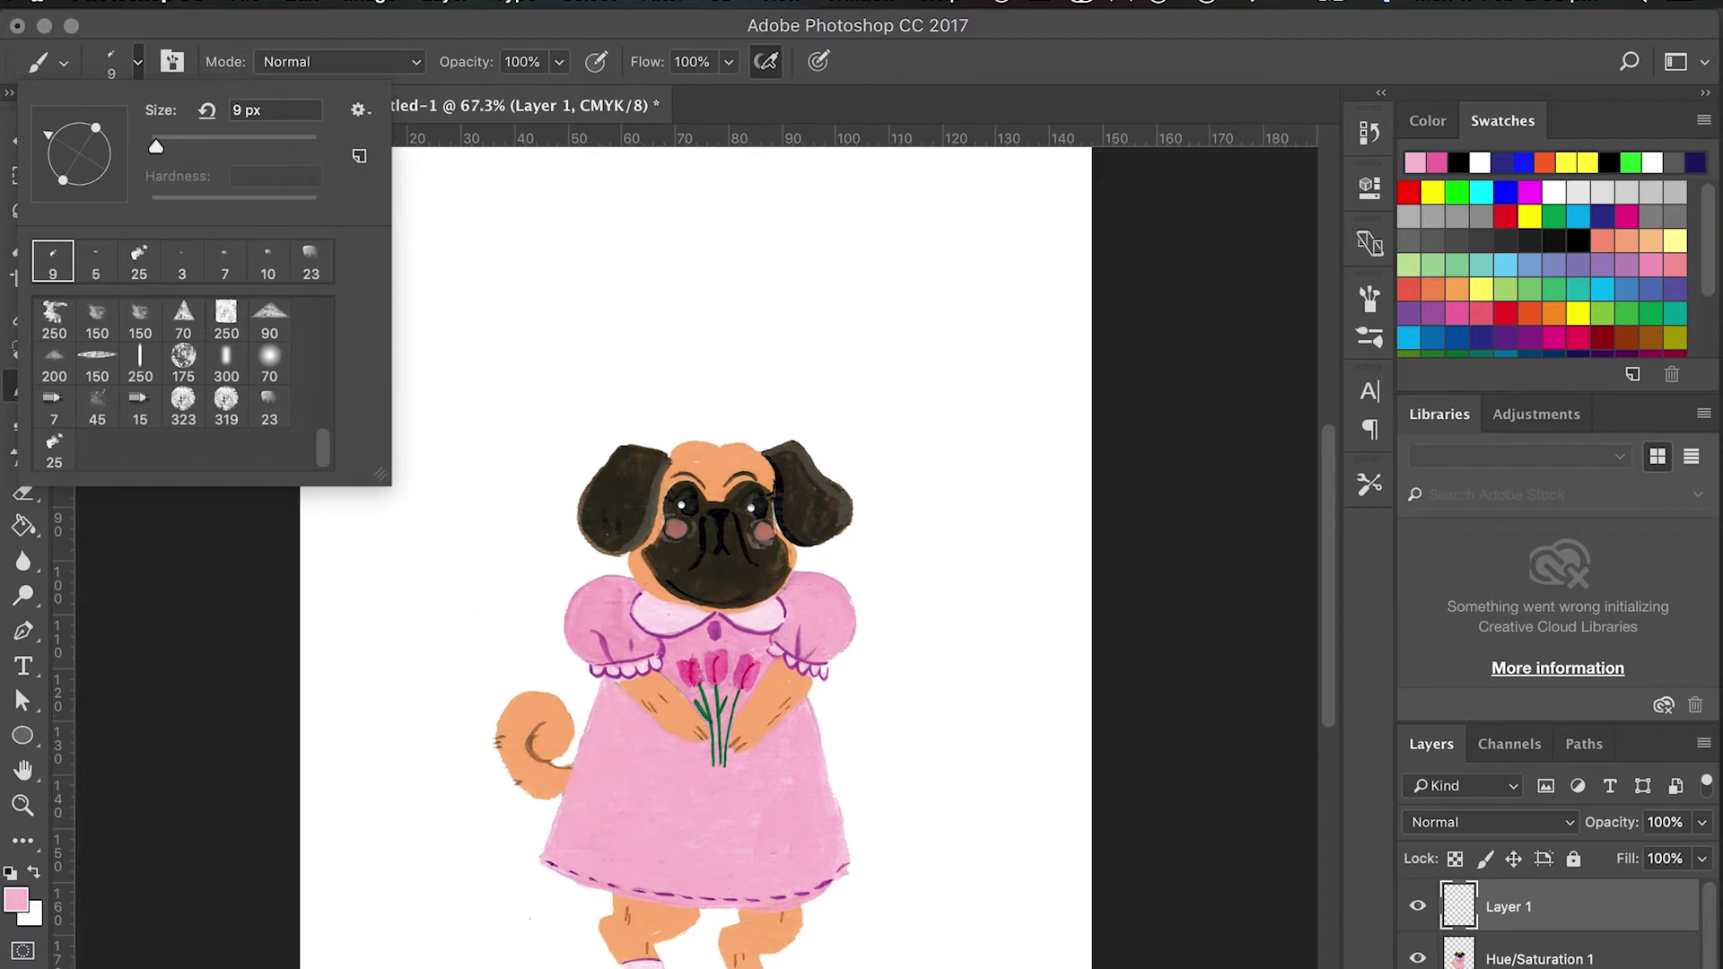
{"action": "left_click", "coordinate": [244, 108]}
{"action": "type", "text": "15px"}
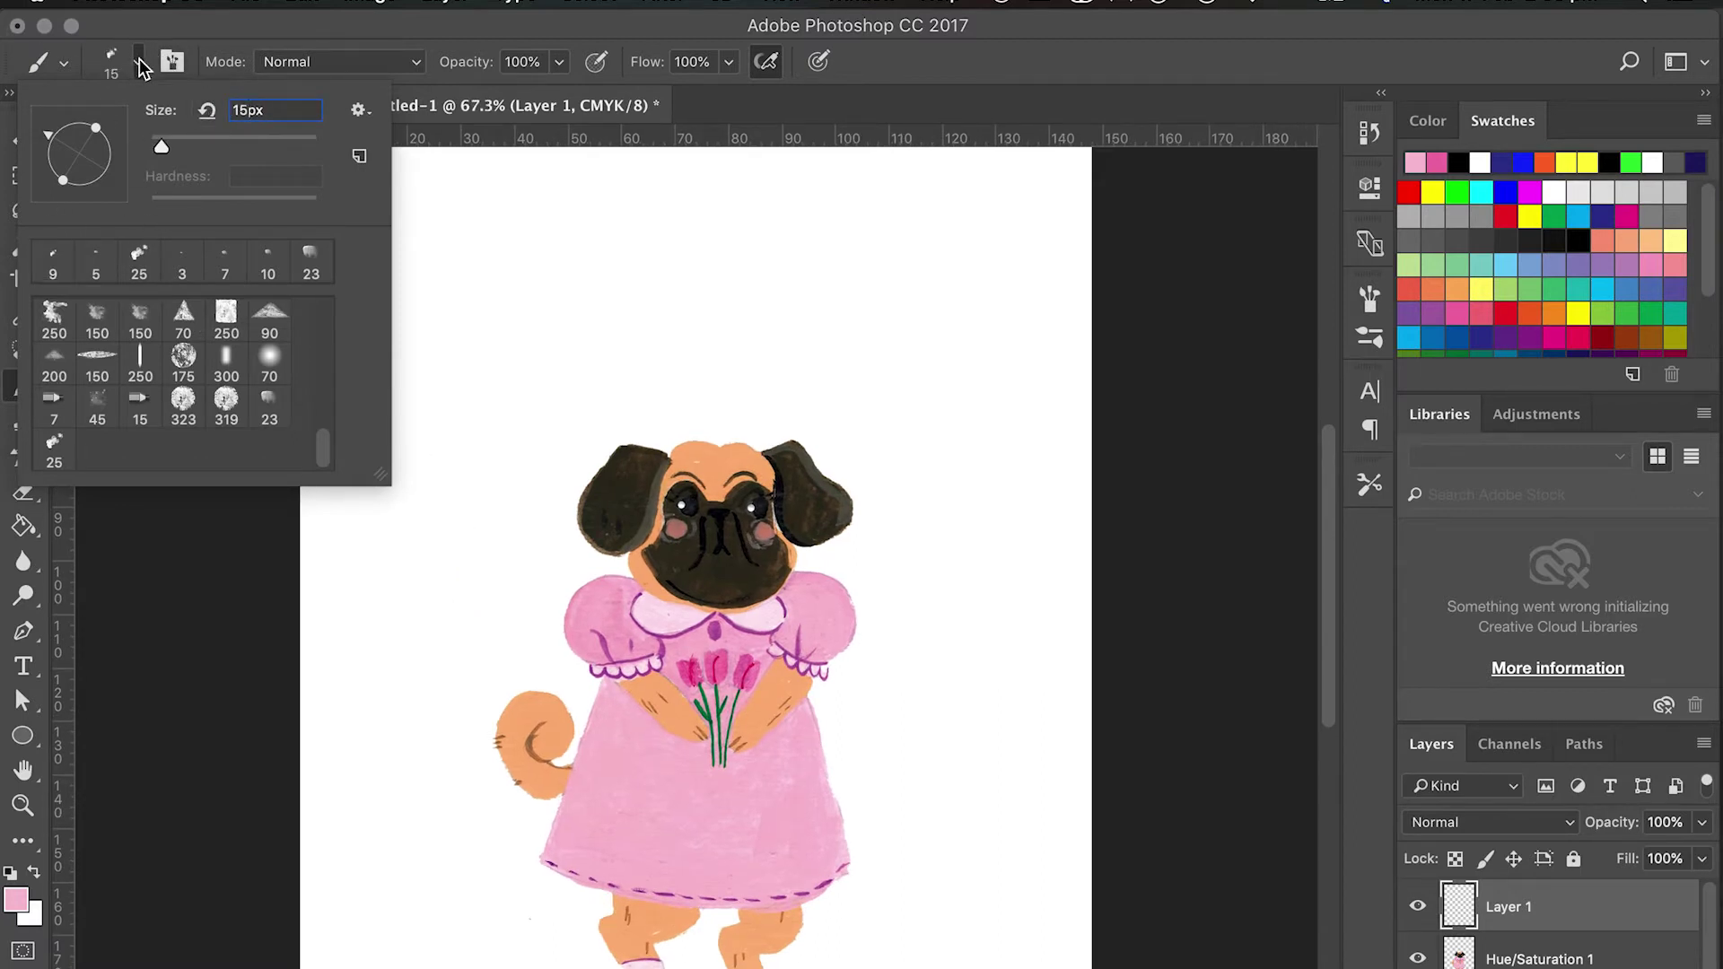
{"action": "left_click", "coordinate": [137, 62]}
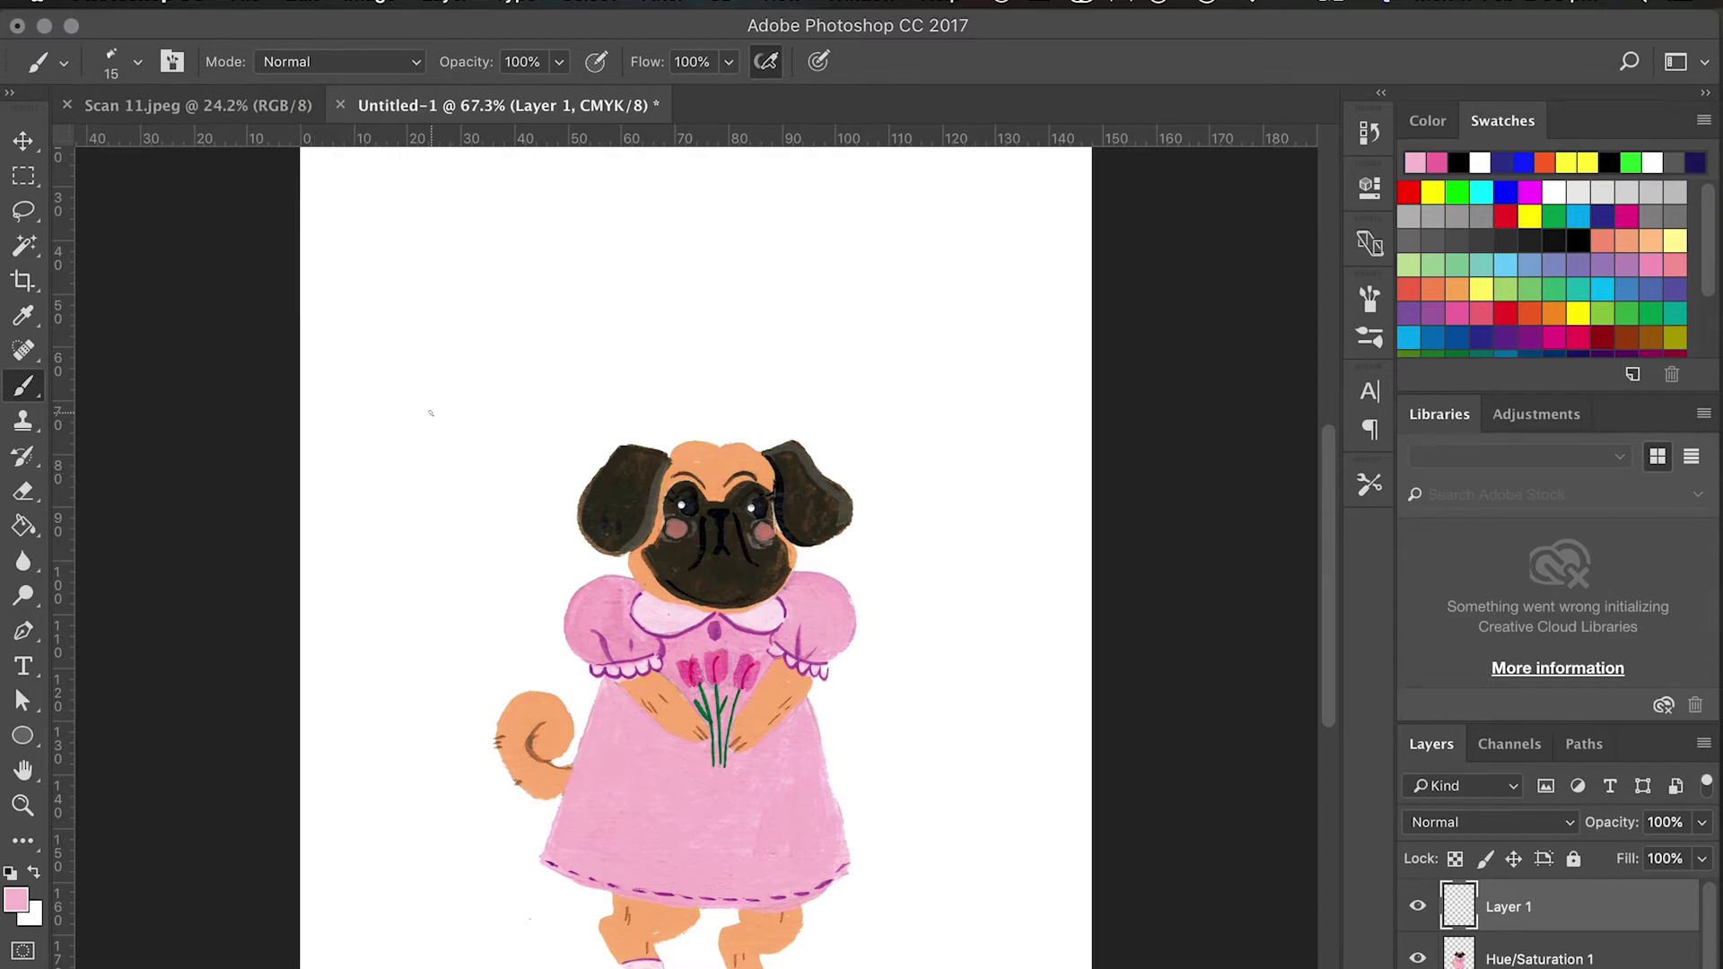
Paint two small pink hearts, one upper left and one right of the pug, undoing stray strokes.
{"action": "mouse_move", "coordinate": [429, 413]}
{"action": "left_mouse_down"}
{"action": "mouse_move", "coordinate": [402, 417]}
{"action": "mouse_move", "coordinate": [406, 395]}
{"action": "mouse_move", "coordinate": [445, 393]}
{"action": "mouse_move", "coordinate": [445, 447]}
{"action": "mouse_move", "coordinate": [429, 419]}
{"action": "left_mouse_up"}
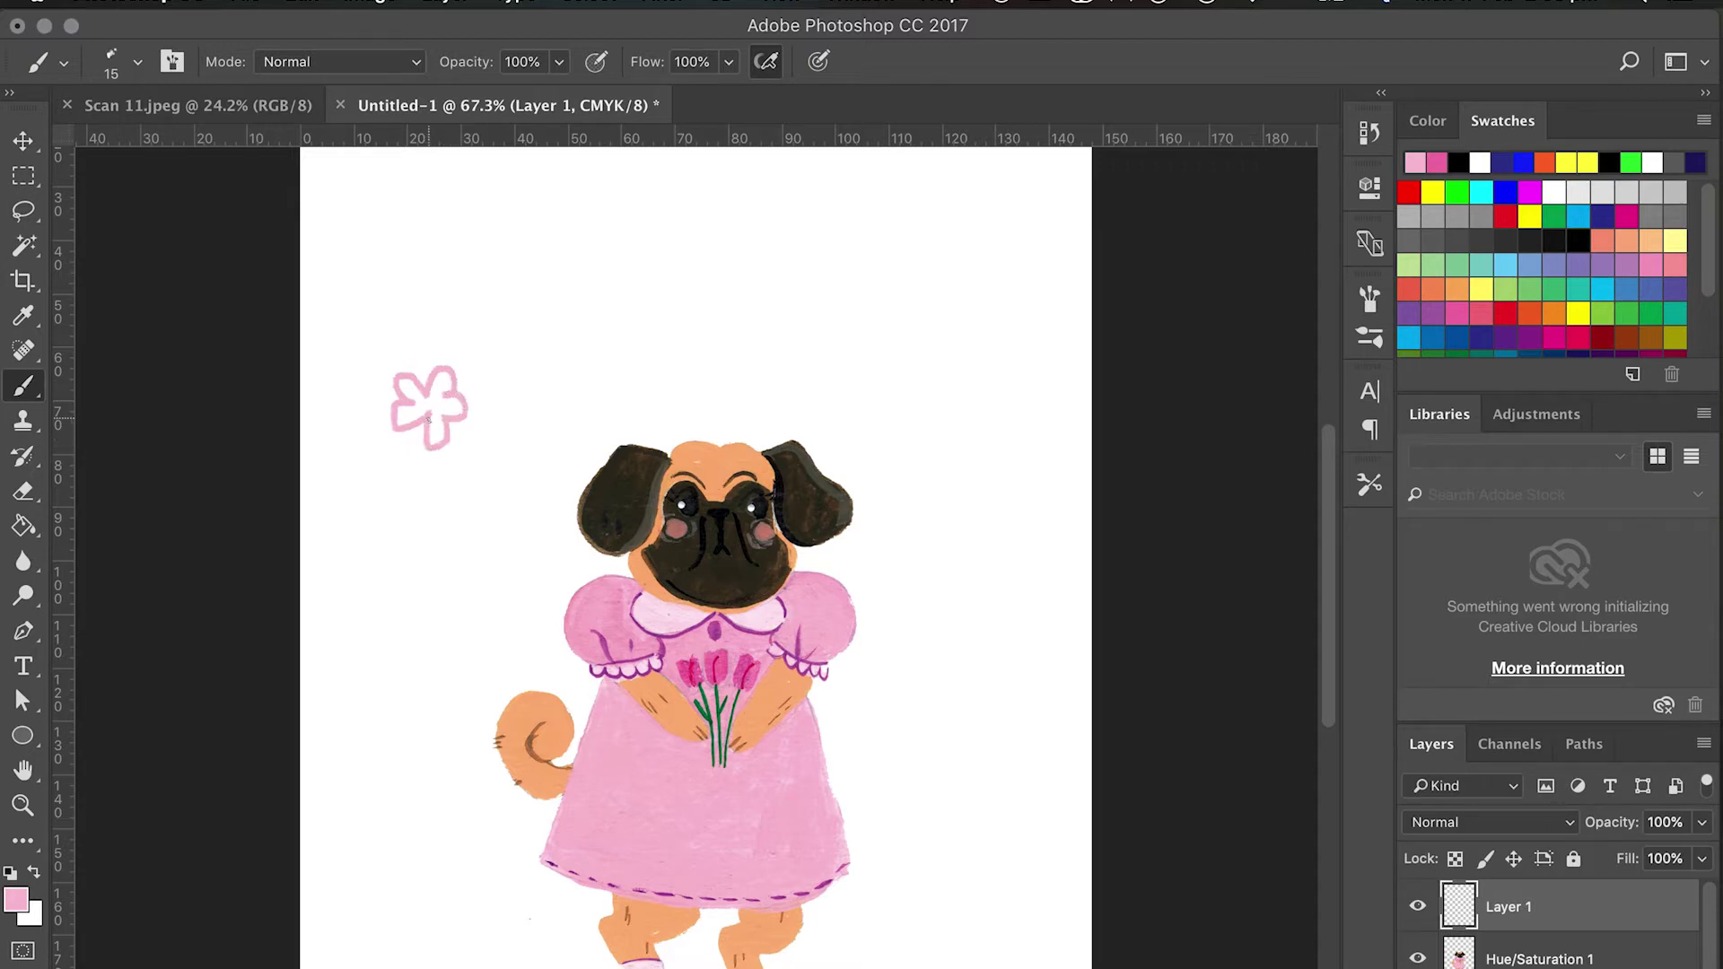
{"action": "key", "text": "ctrl+z"}
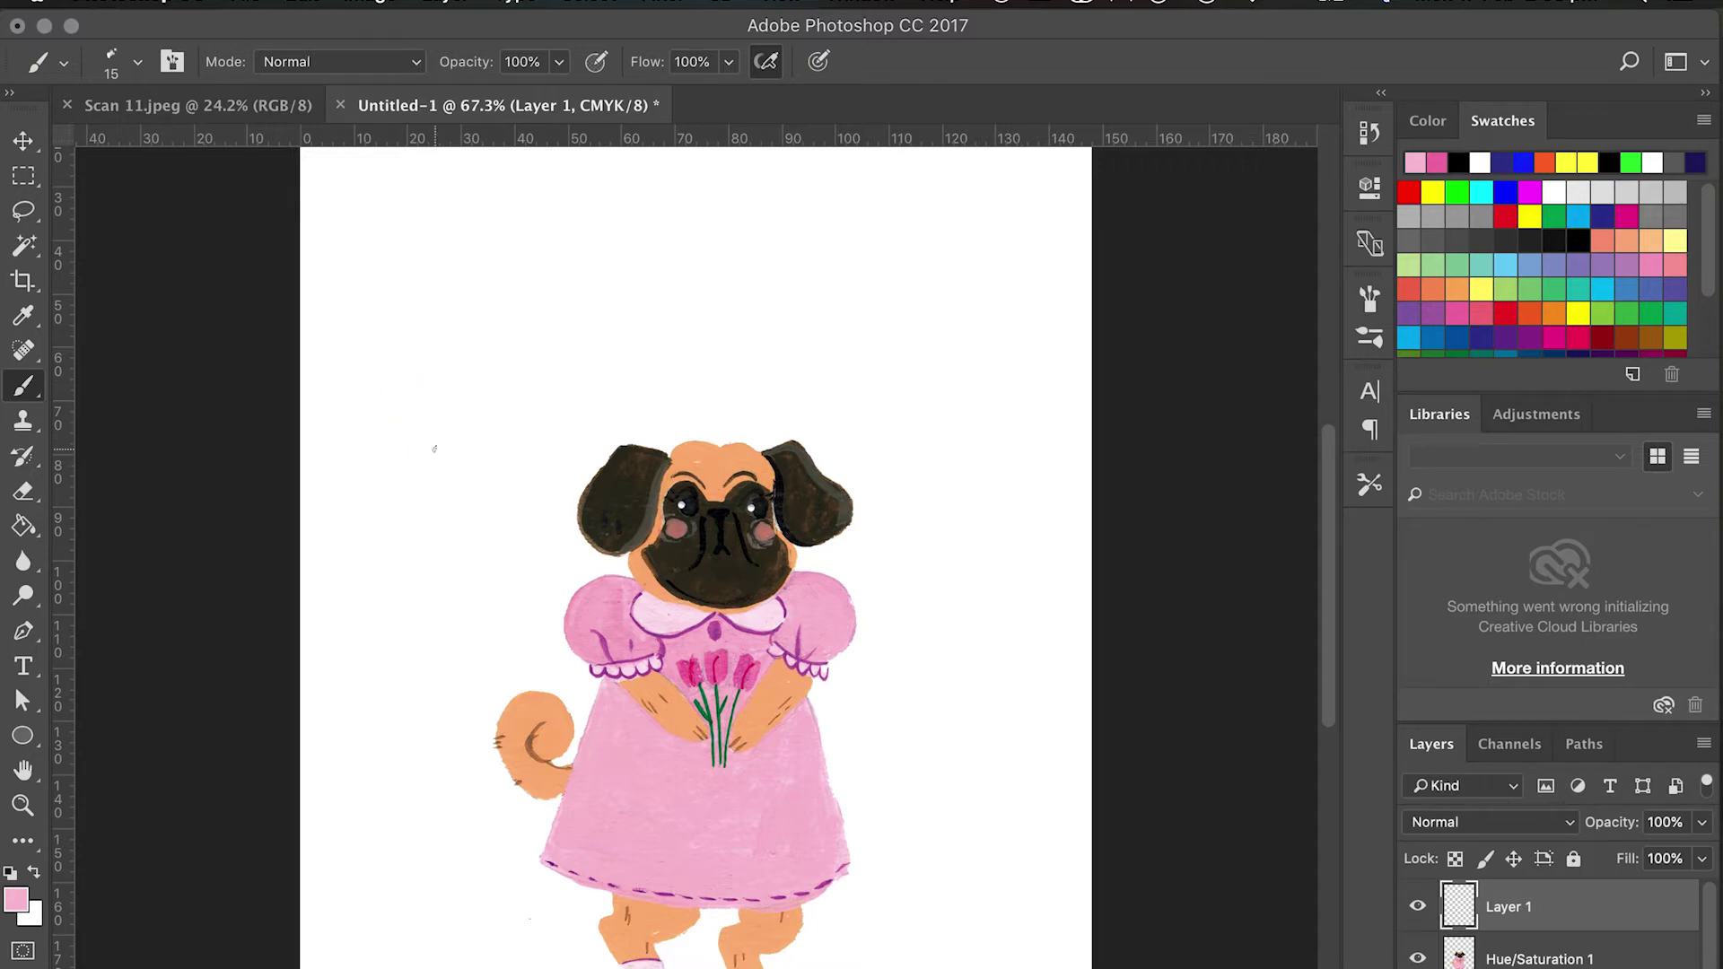
{"action": "mouse_move", "coordinate": [461, 467]}
{"action": "left_mouse_down"}
{"action": "mouse_move", "coordinate": [460, 446]}
{"action": "mouse_move", "coordinate": [479, 448]}
{"action": "mouse_move", "coordinate": [463, 467]}
{"action": "left_mouse_up"}
{"action": "mouse_move", "coordinate": [977, 675]}
{"action": "left_mouse_down"}
{"action": "mouse_move", "coordinate": [956, 653]}
{"action": "mouse_move", "coordinate": [981, 672]}
{"action": "left_mouse_up"}
{"action": "key", "text": "ctrl+z"}
{"action": "scroll", "coordinate": [965, 698], "scroll_direction": "down", "scroll_amount": 5}
{"action": "scroll", "coordinate": [965, 698], "scroll_direction": "up", "scroll_amount": 6}
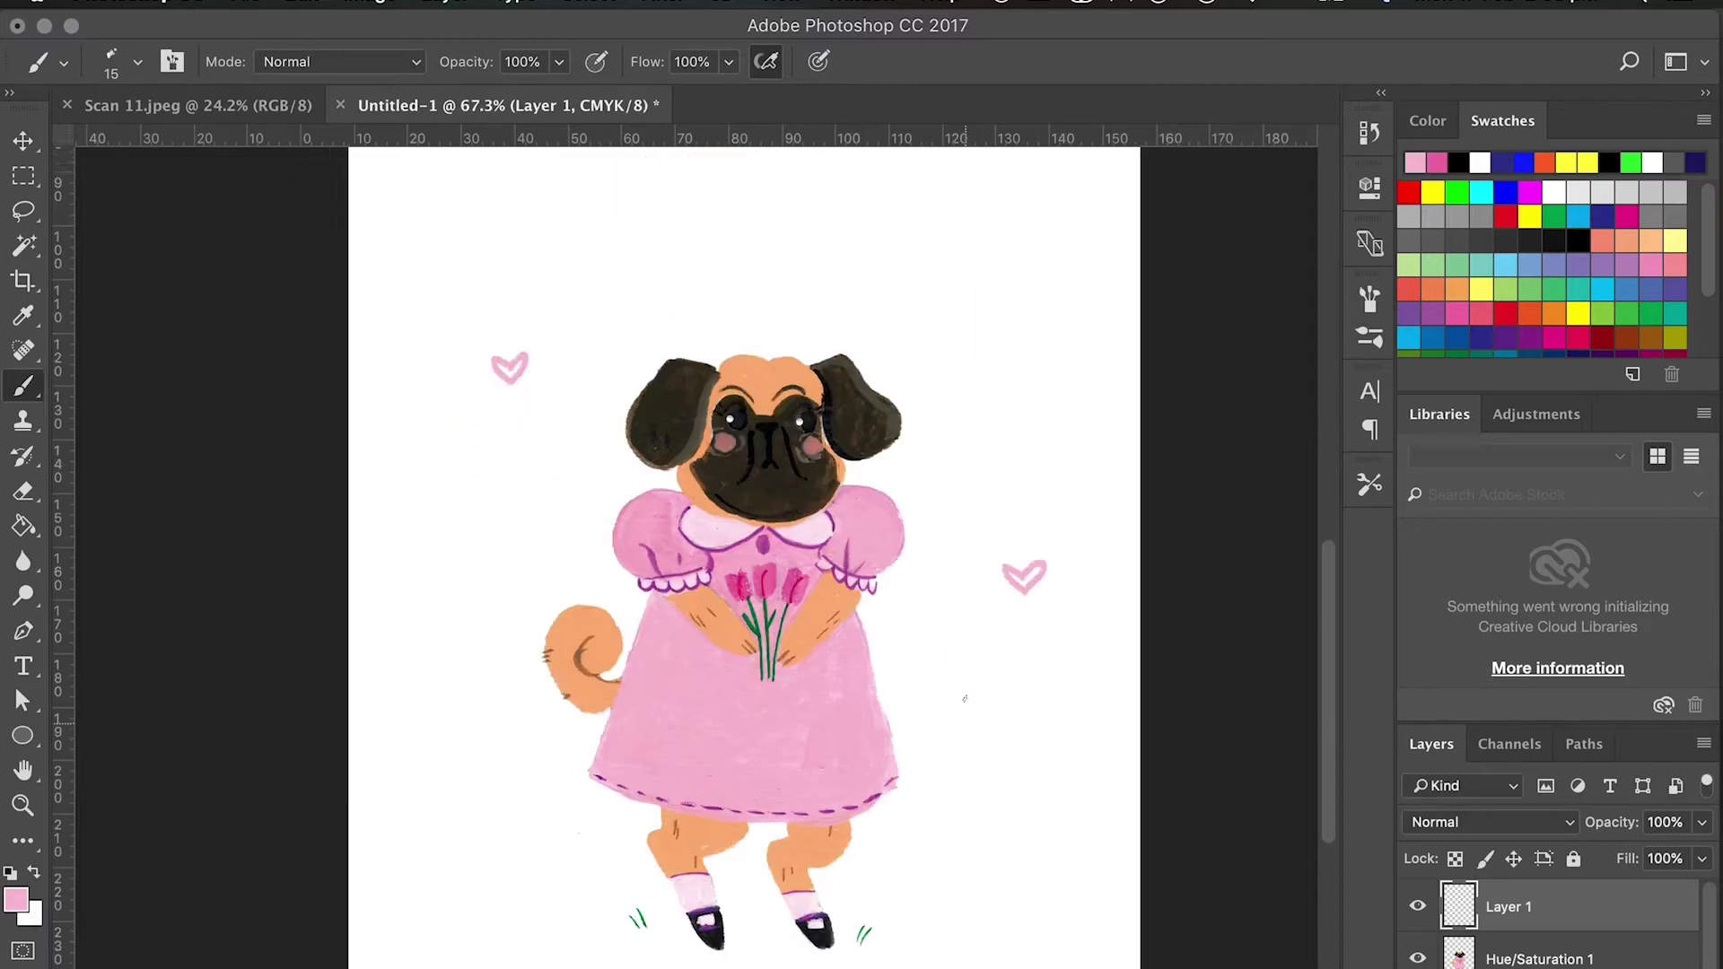
{"action": "scroll", "coordinate": [964, 698], "scroll_direction": "right", "scroll_amount": 1}
{"action": "scroll", "coordinate": [964, 698], "scroll_direction": "up", "scroll_amount": 4}
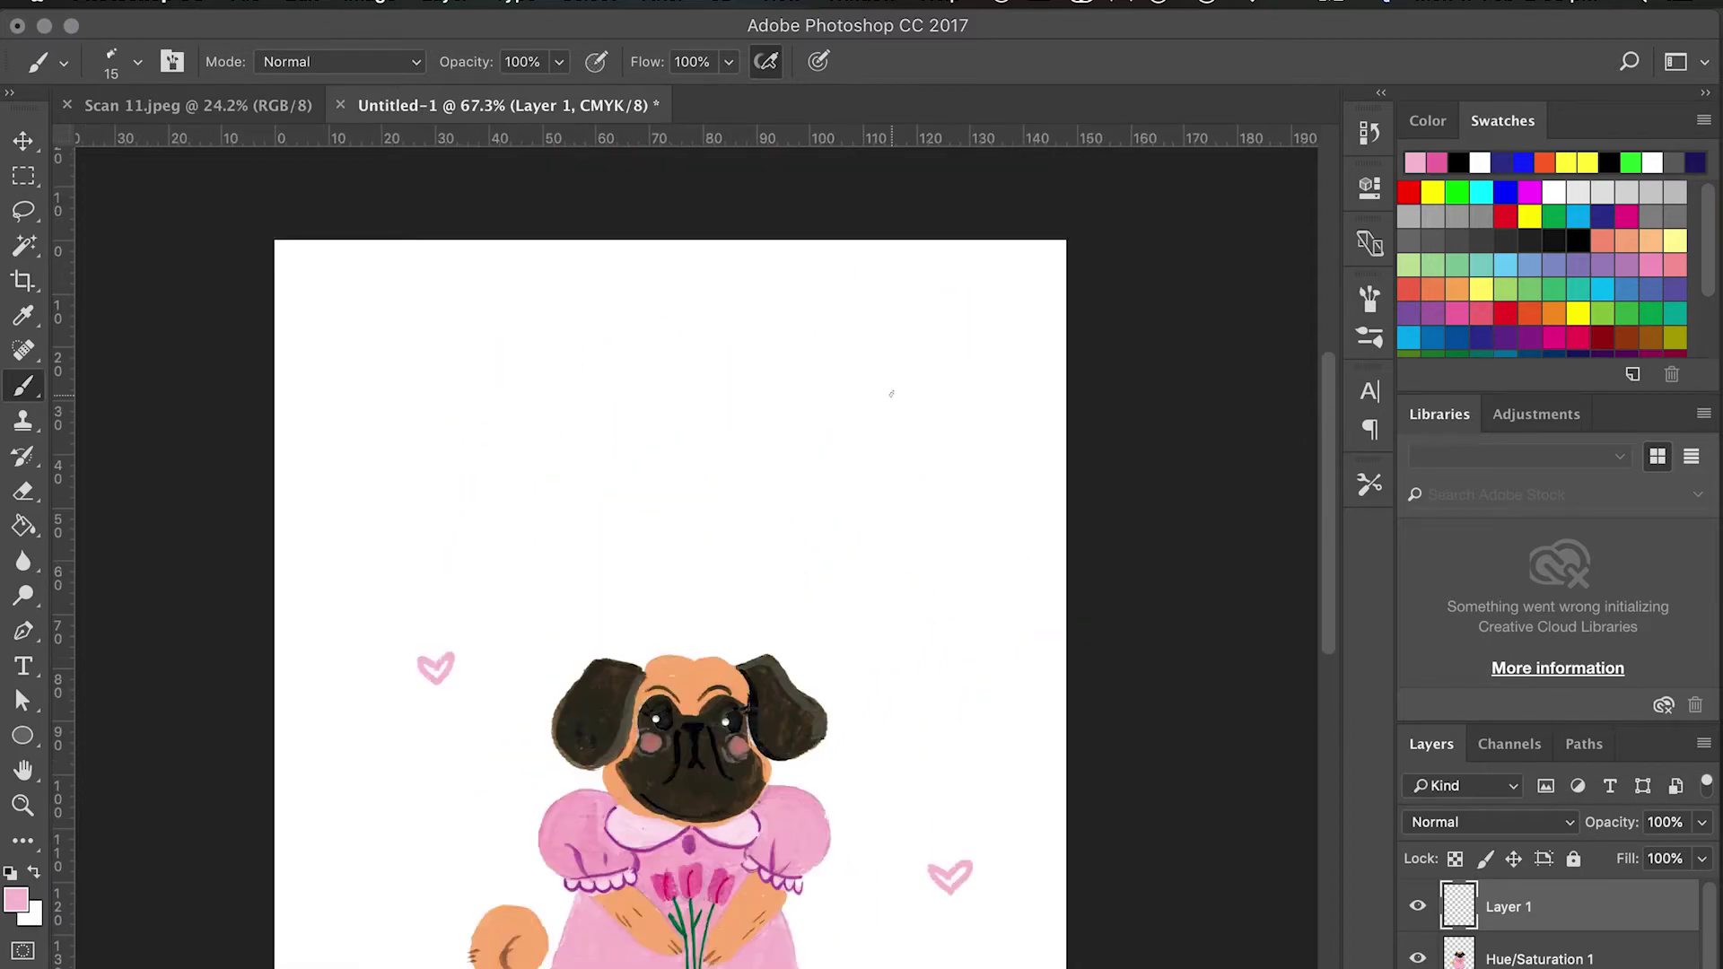
{"action": "mouse_move", "coordinate": [824, 350]}
{"action": "left_mouse_down"}
{"action": "mouse_move", "coordinate": [804, 326]}
{"action": "mouse_move", "coordinate": [838, 324]}
{"action": "mouse_move", "coordinate": [825, 355]}
{"action": "left_mouse_up"}
{"action": "key", "text": "super+z"}
{"action": "left_click_drag", "start_coordinate": [430, 667], "coordinate": [431, 676]}
{"action": "left_click_drag", "start_coordinate": [960, 872], "coordinate": [940, 885]}
{"action": "scroll", "coordinate": [940, 885], "scroll_direction": "down", "scroll_amount": 5}
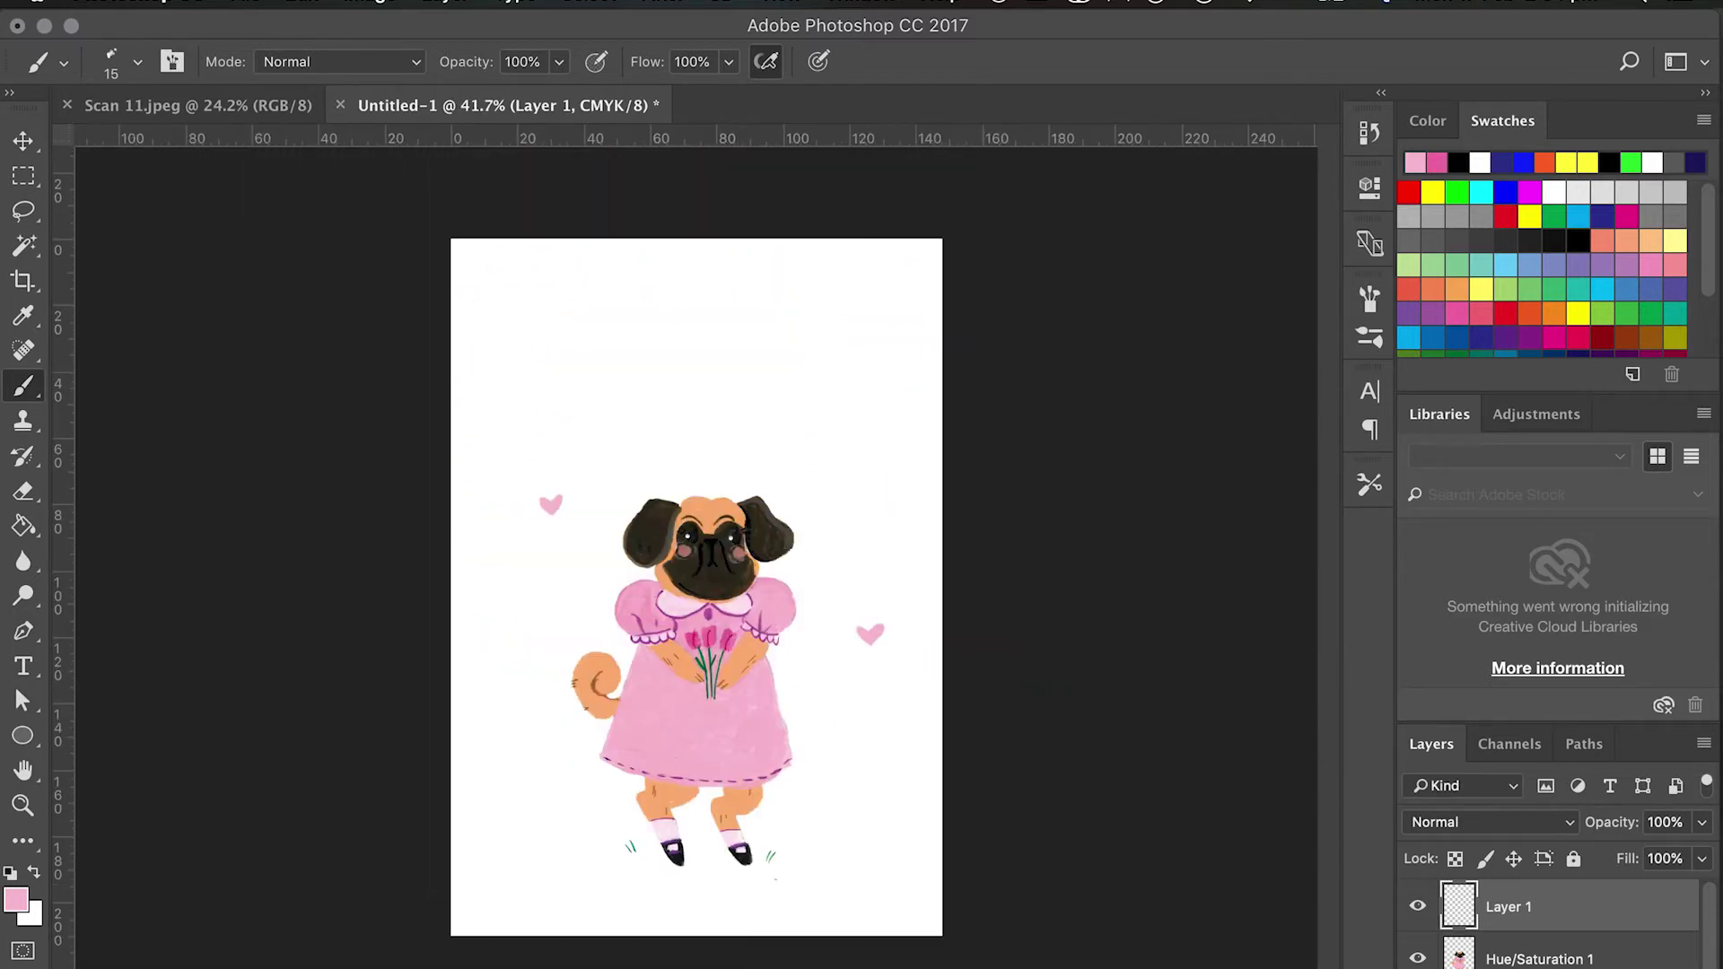
{"action": "key", "text": "super+shift+alt+n"}
Fill the white page behind the pug with pale sky blue using the Paint Bucket.
{"action": "left_click", "coordinate": [1501, 267]}
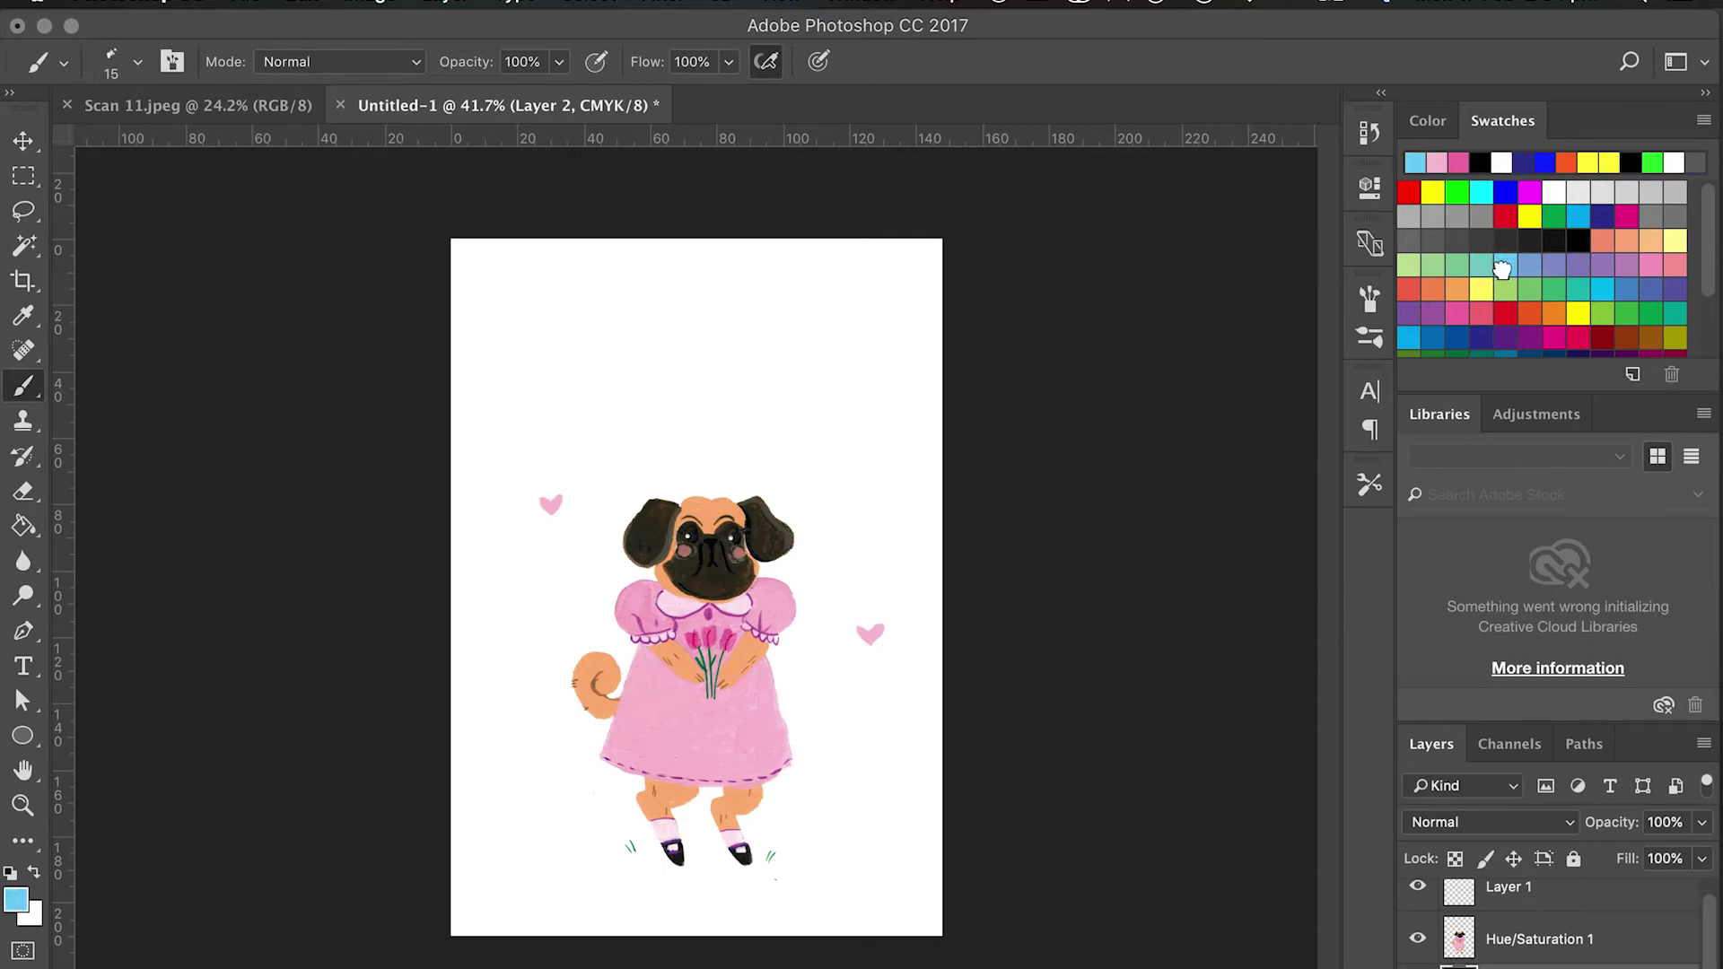
{"action": "left_click", "coordinate": [1434, 128]}
{"action": "left_click", "coordinate": [1481, 144]}
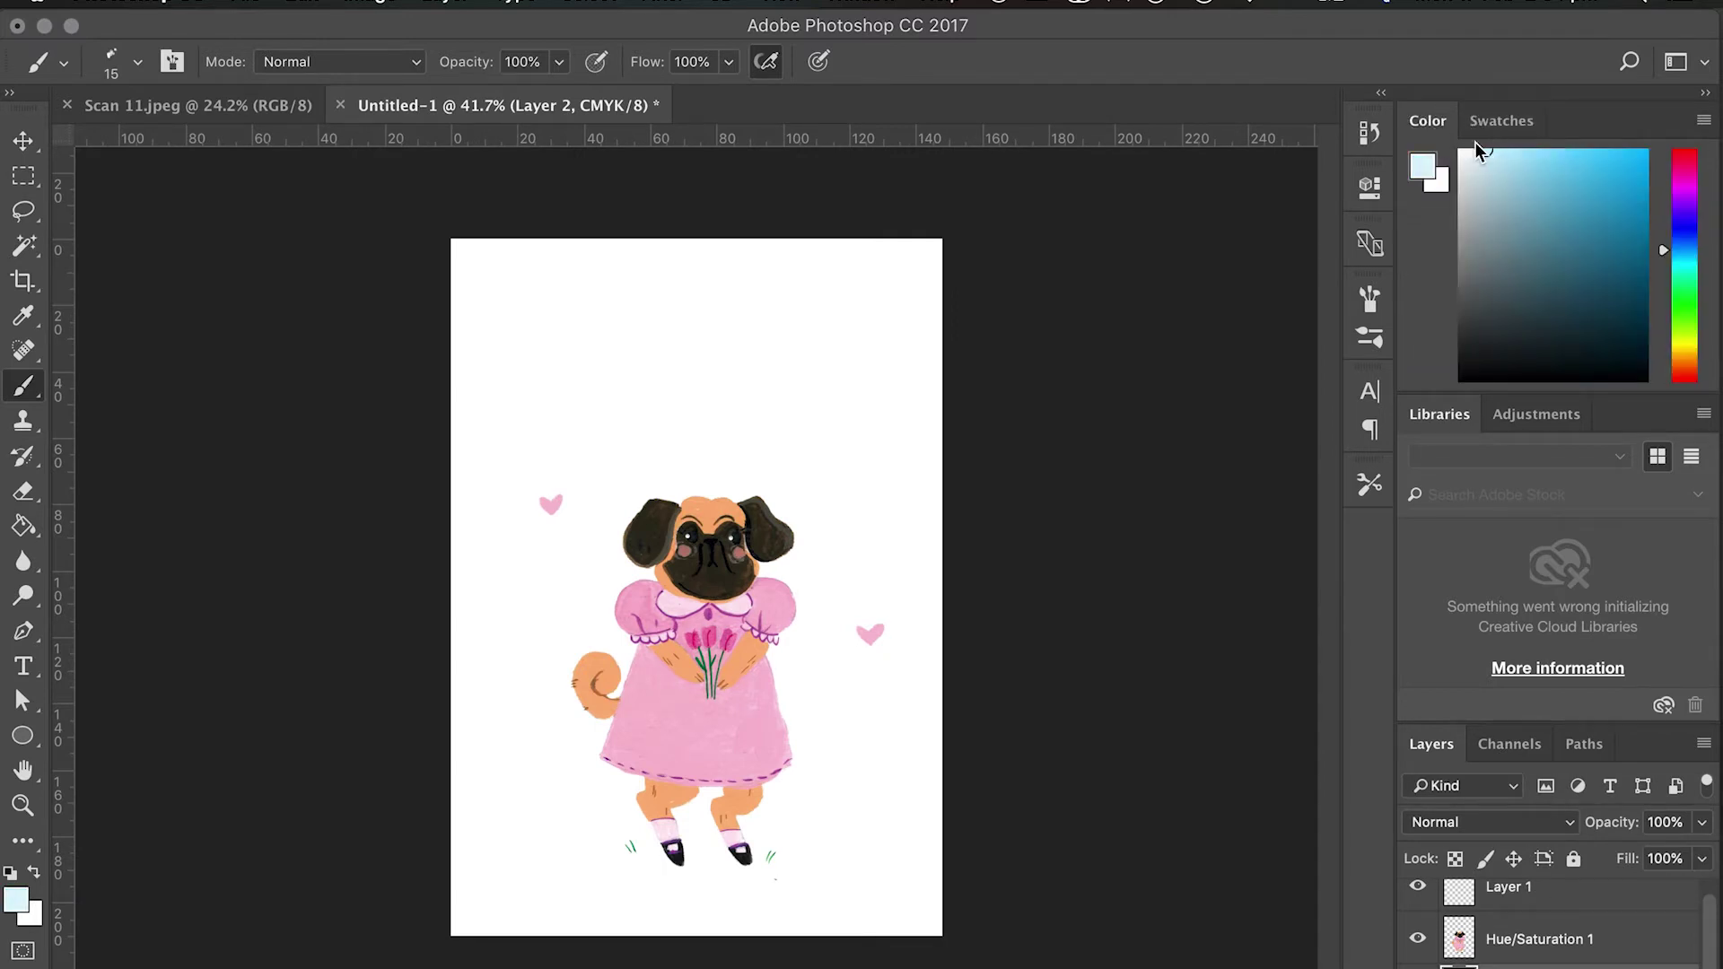
{"action": "left_click", "coordinate": [23, 526]}
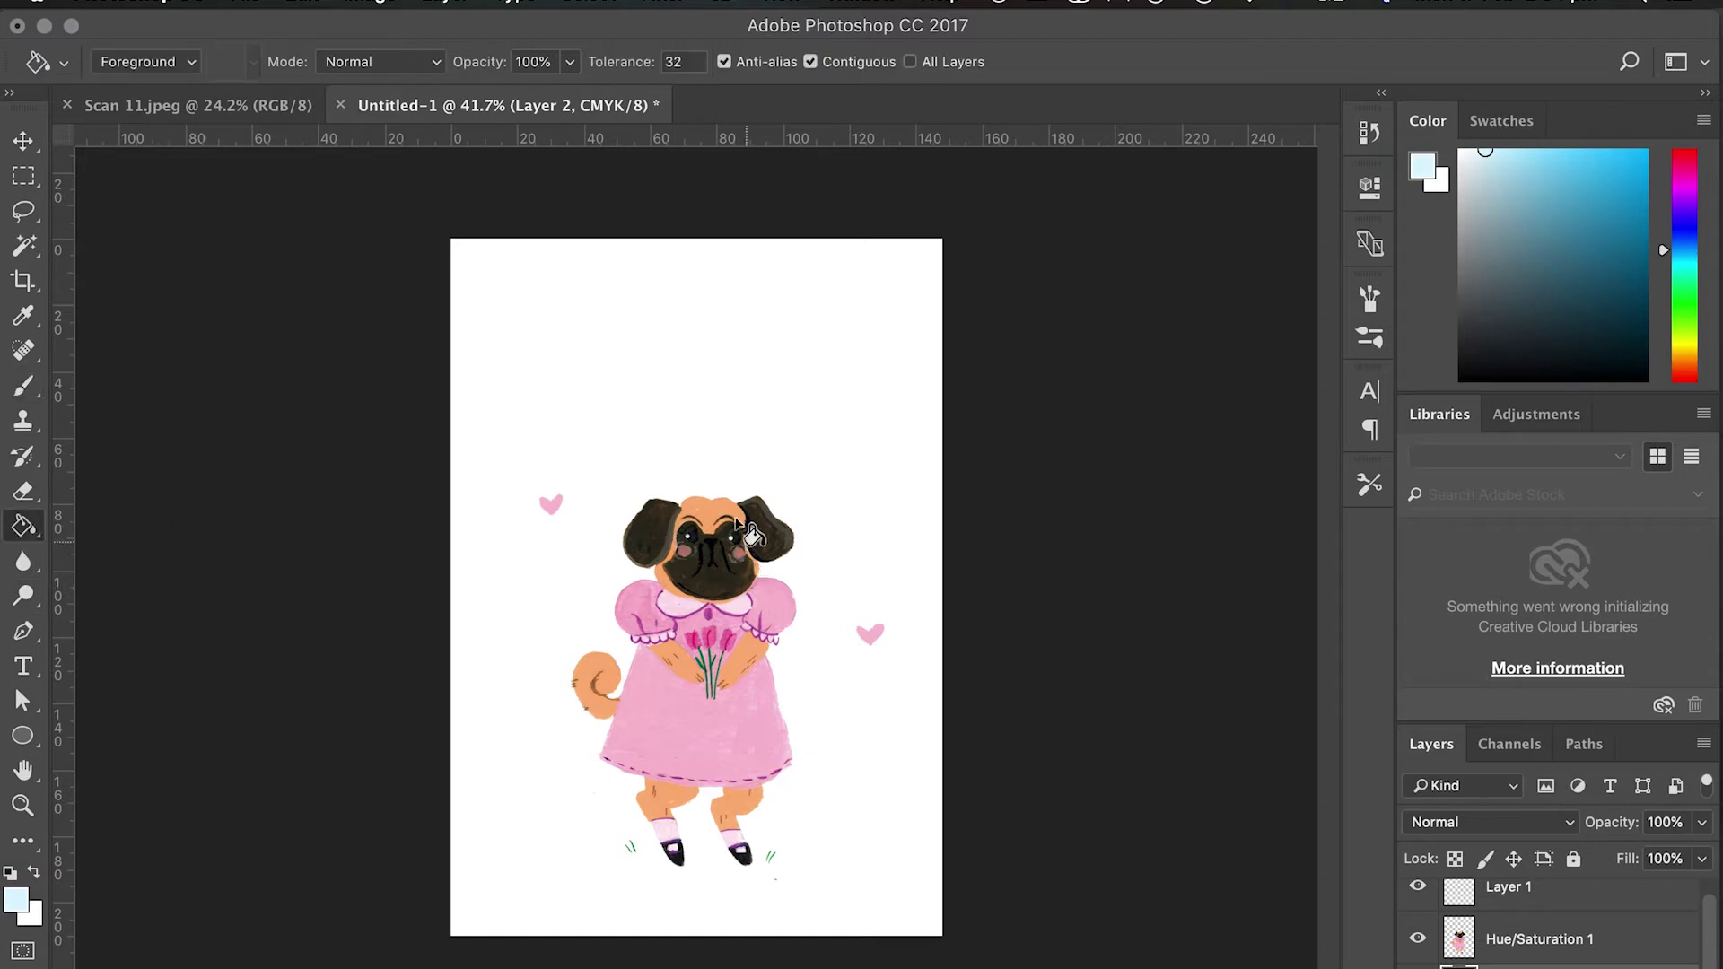
{"action": "left_click", "coordinate": [633, 298]}
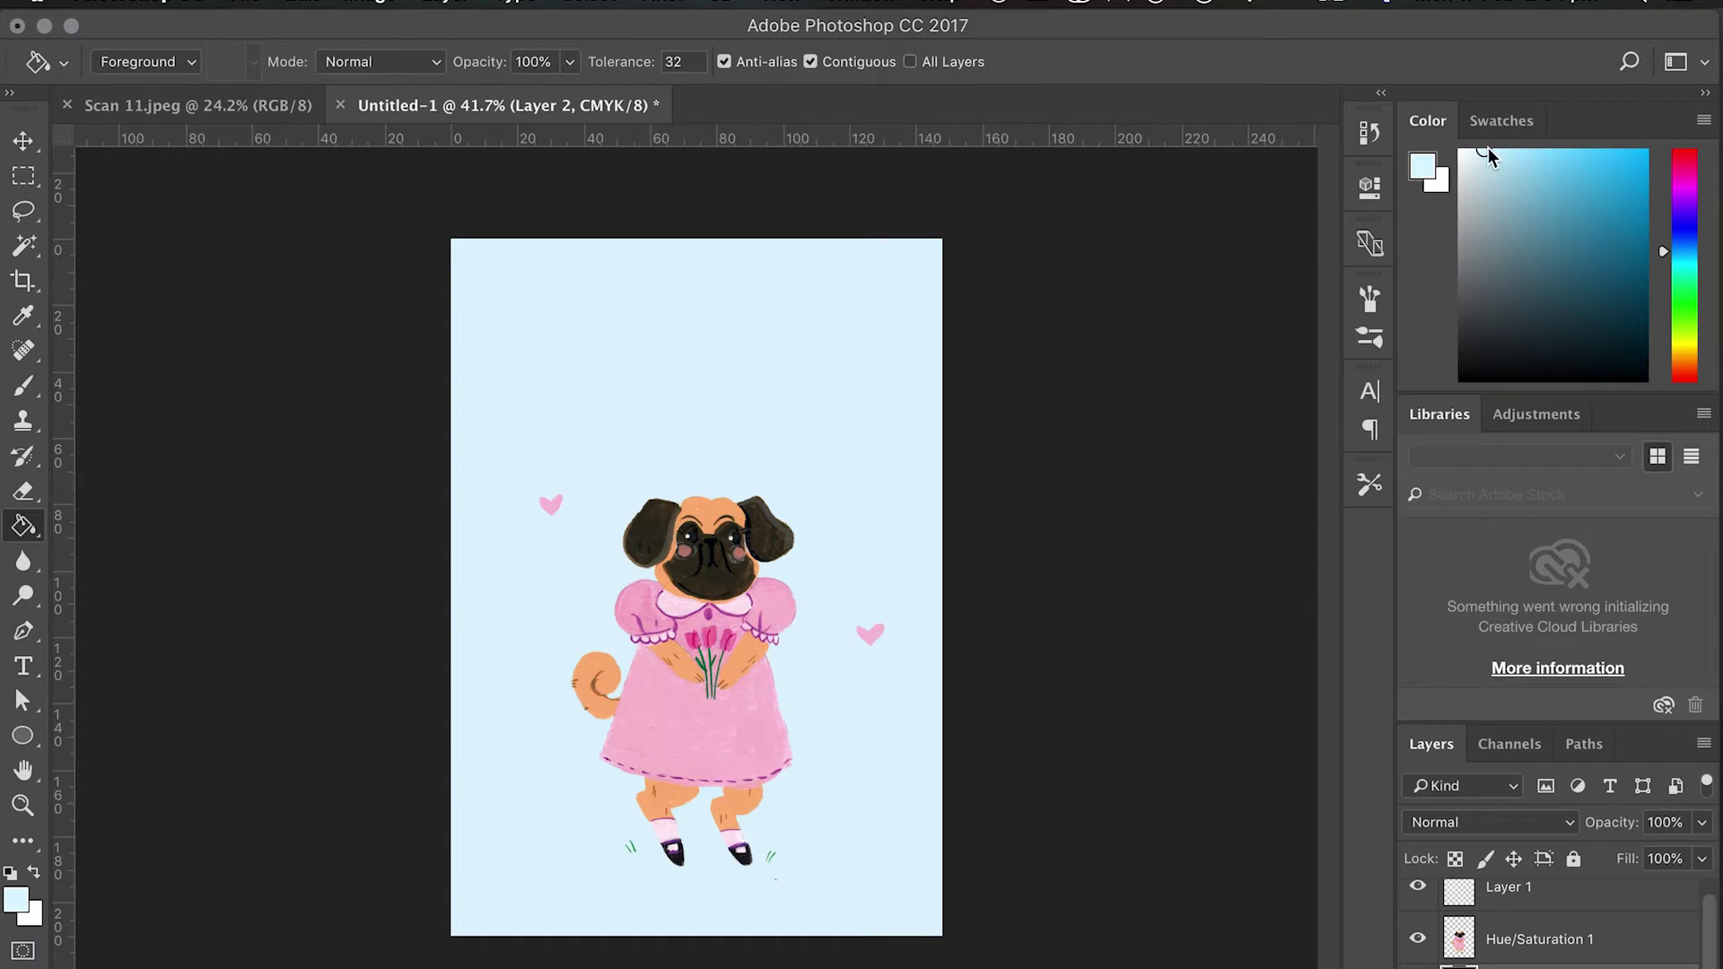
{"action": "left_click", "coordinate": [1537, 150]}
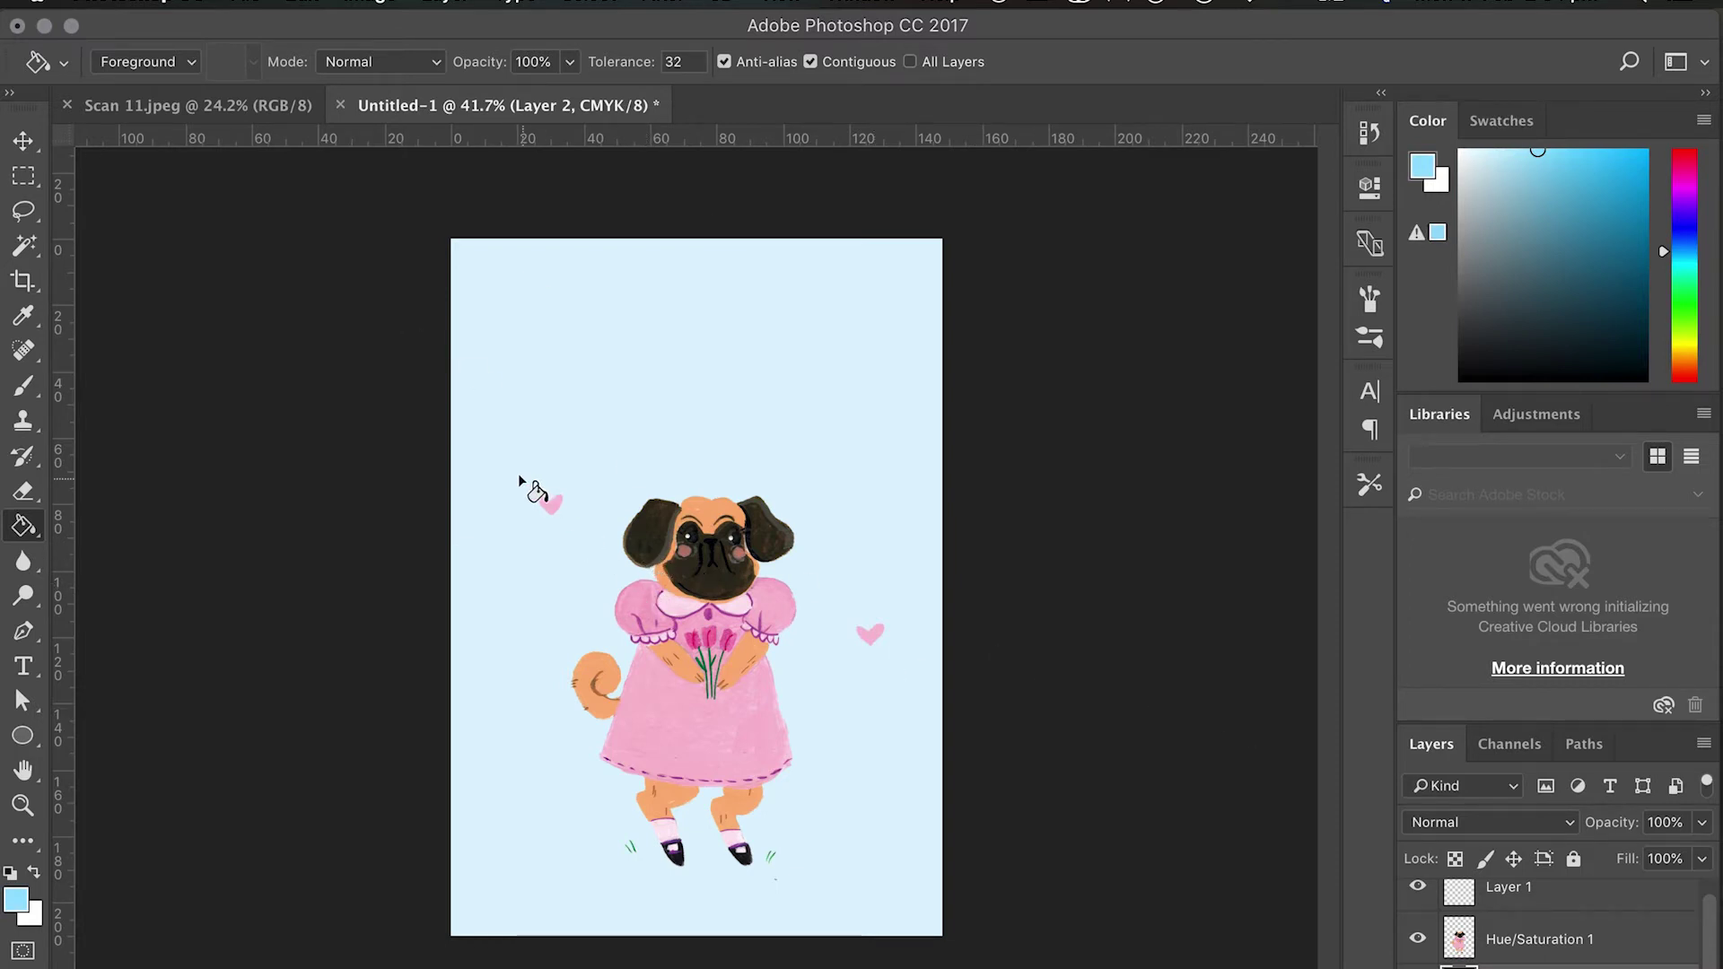
{"action": "scroll", "coordinate": [1560, 920], "scroll_direction": "up", "scroll_amount": 1}
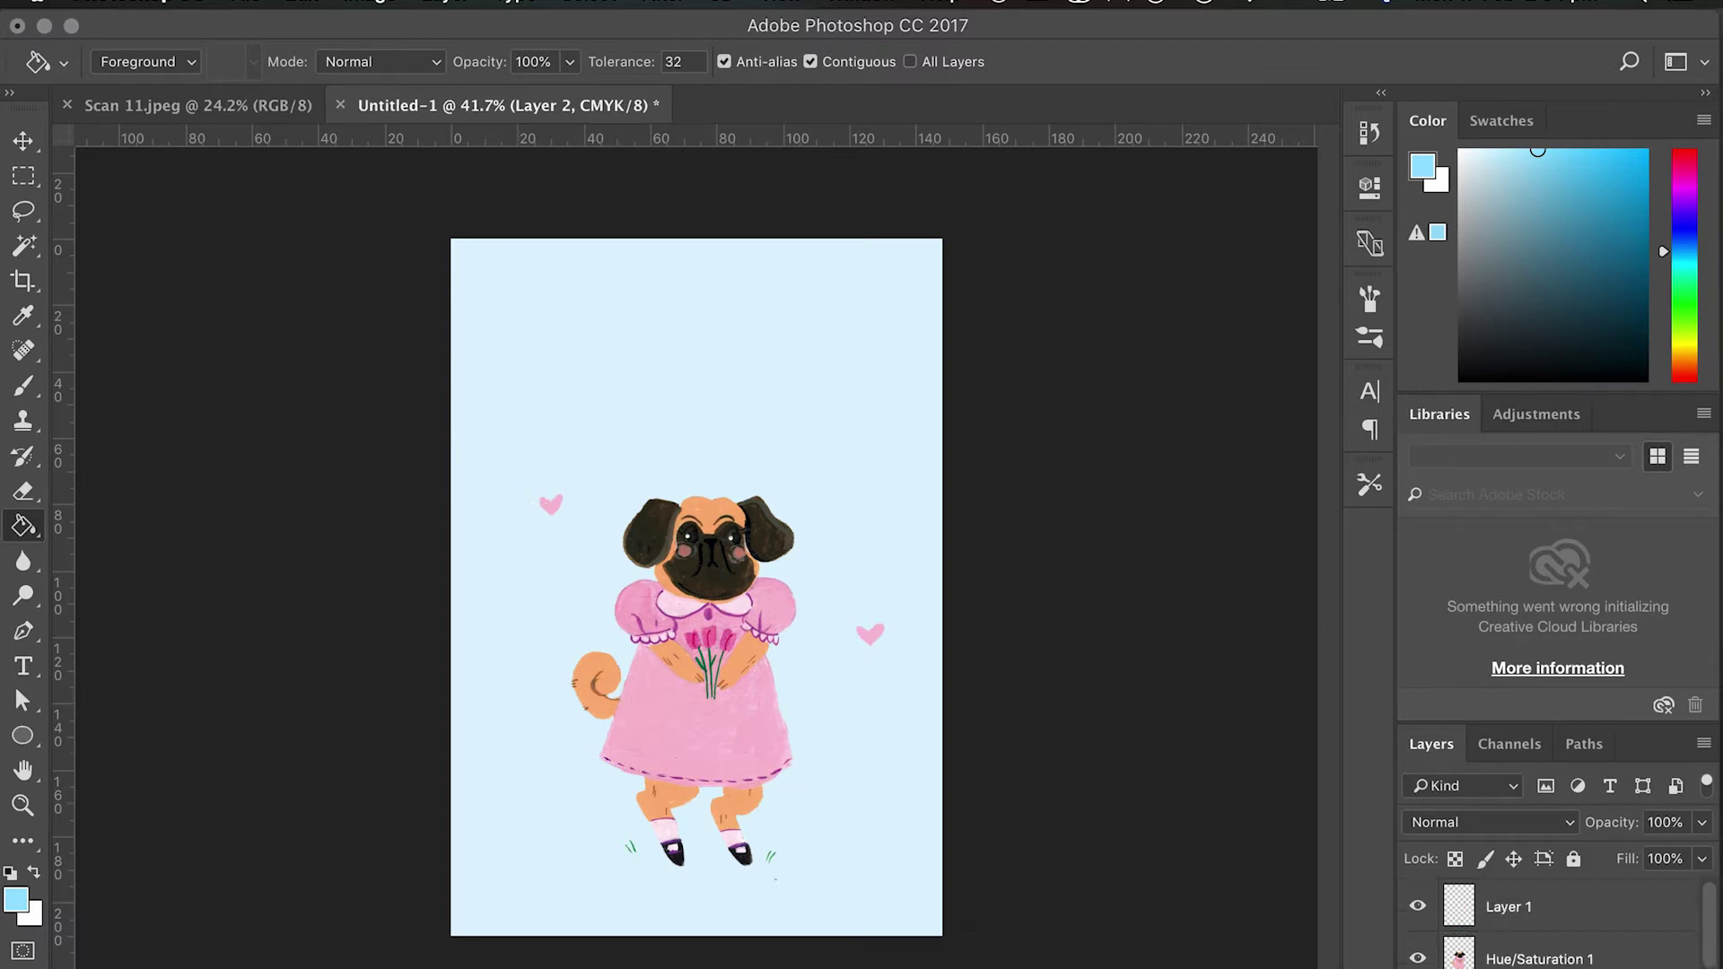
{"action": "left_click", "coordinate": [1559, 916]}
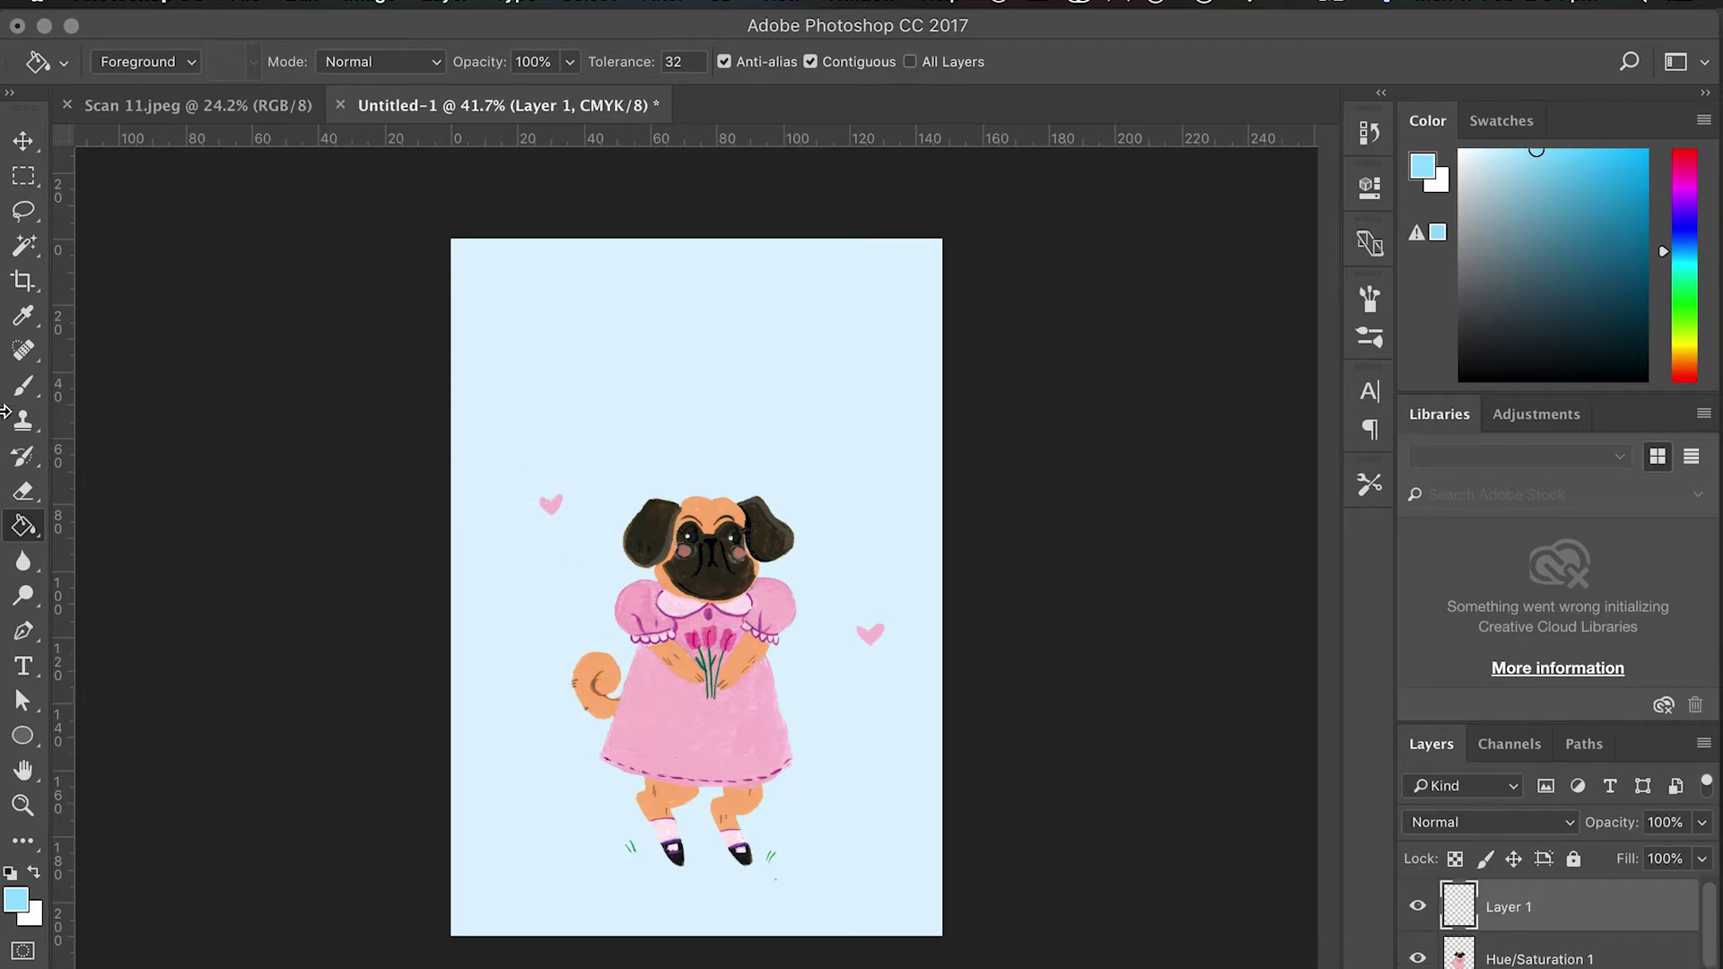
Switch to a 9 px brush and sample the dress's purple as the paint colour.
{"action": "left_click", "coordinate": [23, 388]}
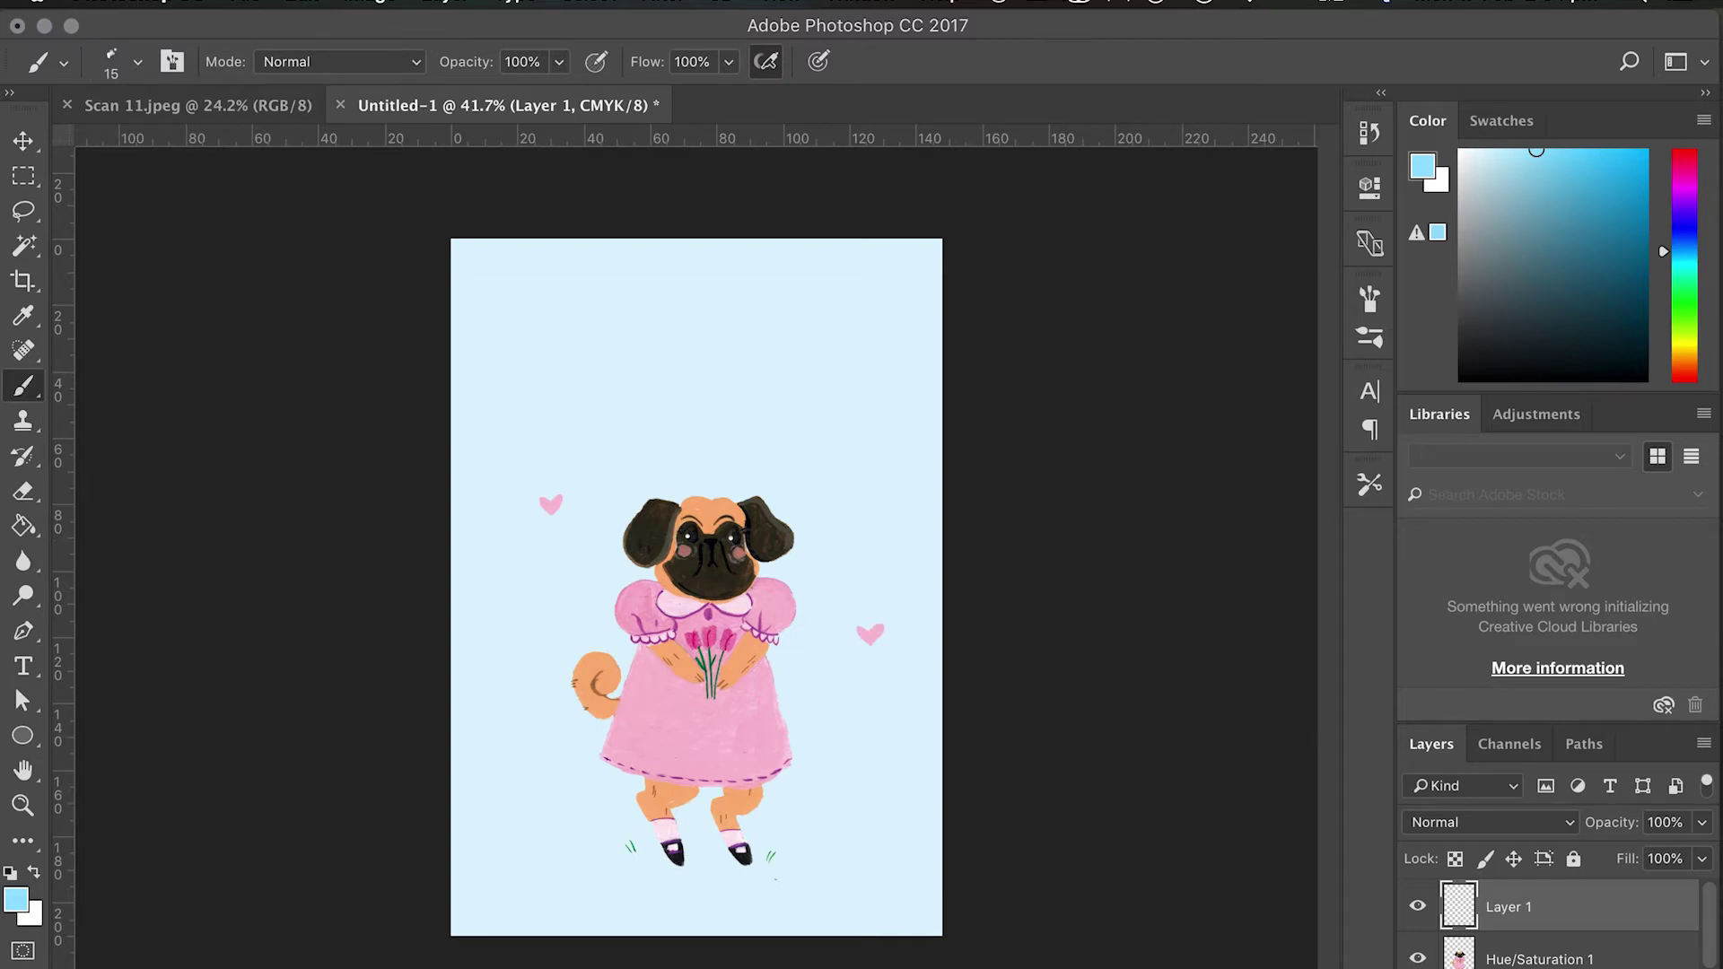
{"action": "left_click", "coordinate": [137, 62]}
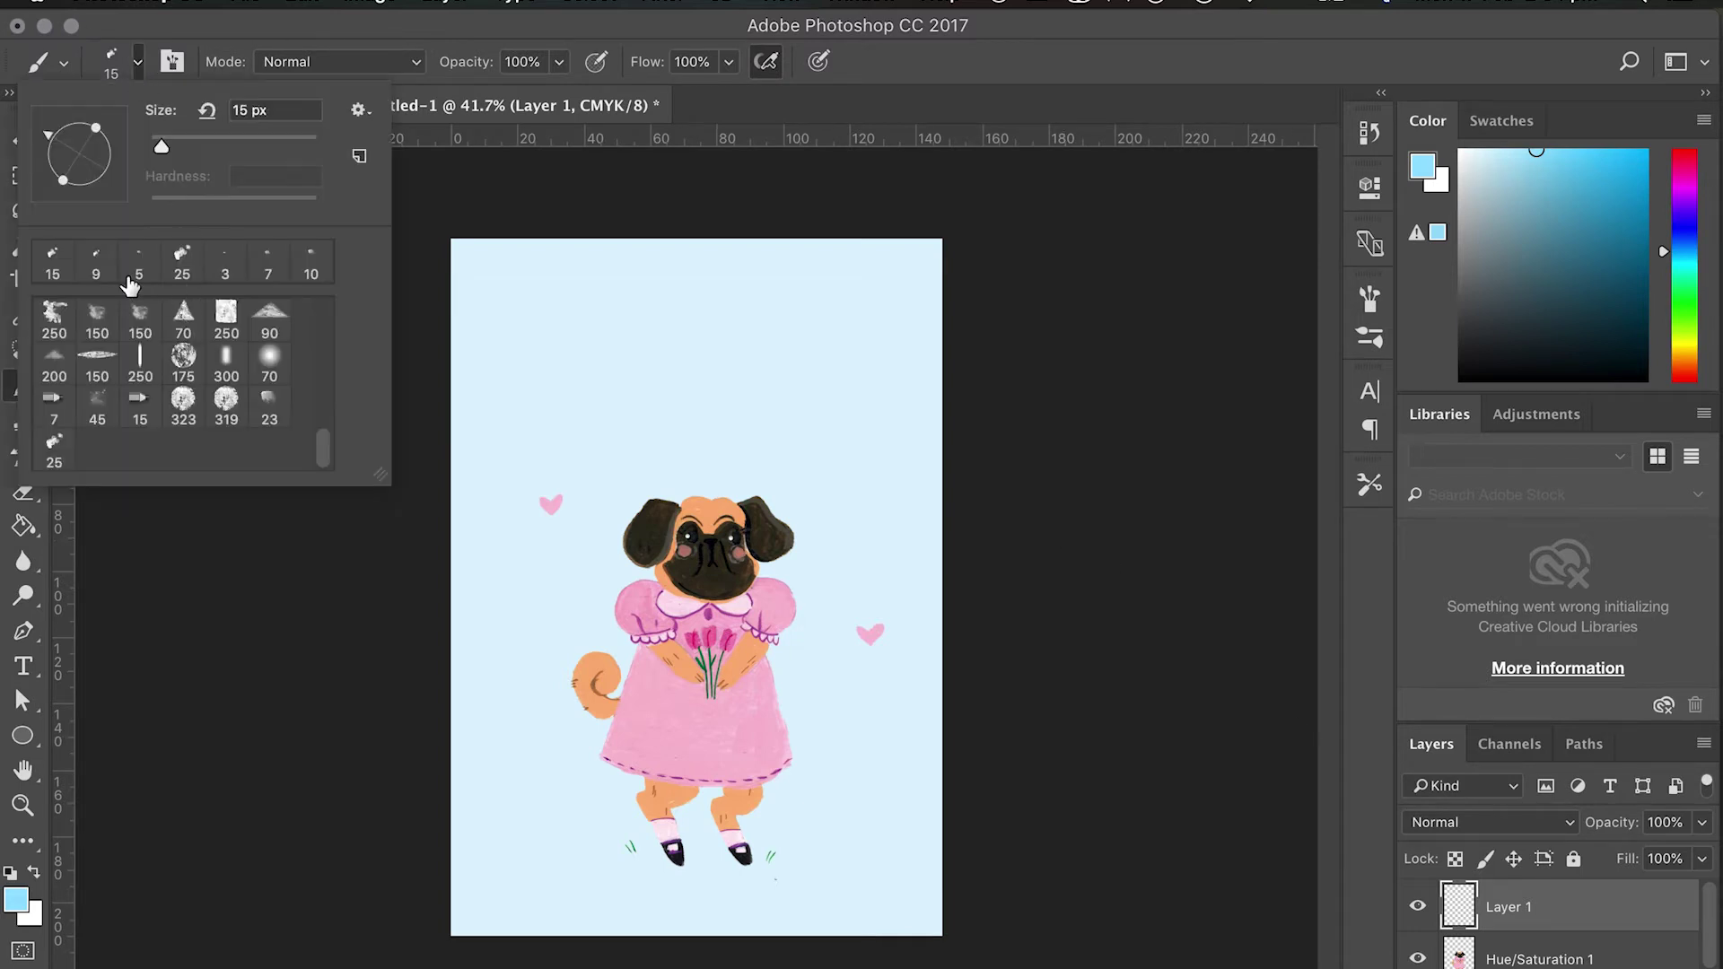
{"action": "left_click", "coordinate": [96, 263]}
{"action": "left_click", "coordinate": [138, 62]}
{"action": "scroll", "coordinate": [577, 669], "scroll_direction": "up", "scroll_amount": 2}
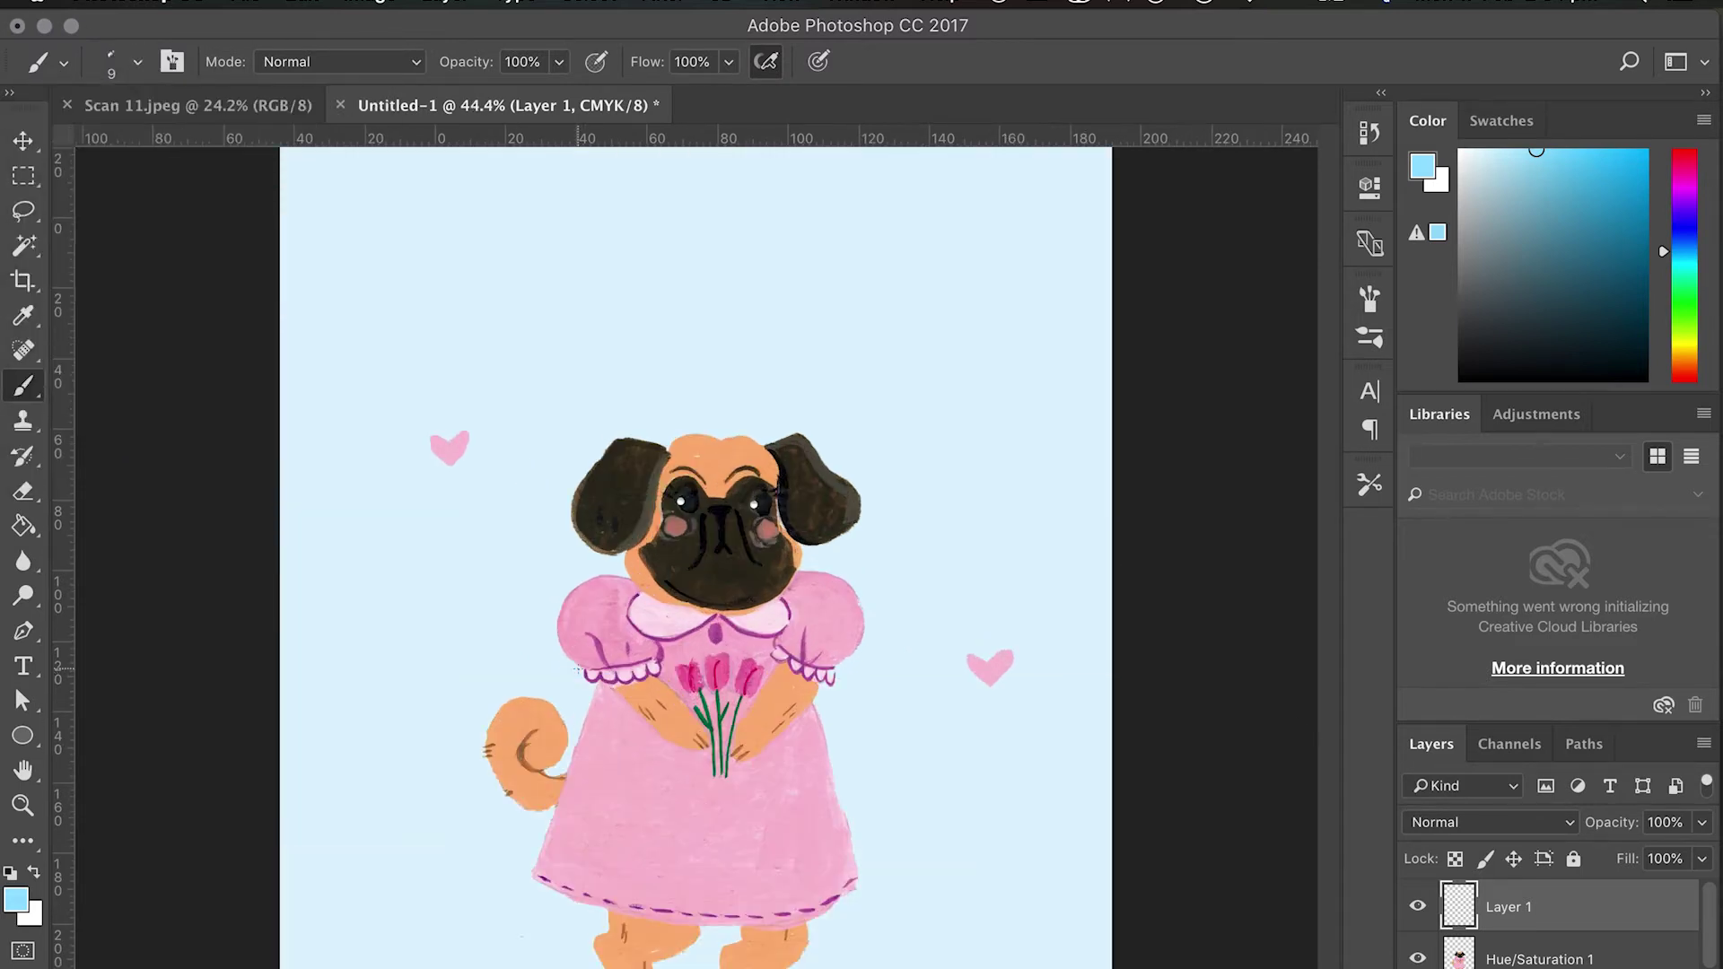
{"action": "scroll", "coordinate": [577, 668], "scroll_direction": "up", "scroll_amount": 3}
{"action": "left_click", "coordinate": [722, 637], "text": "alt"}
Trace thin purple outlines around the left and right pink hearts.
{"action": "scroll", "coordinate": [722, 637], "scroll_direction": "up", "scroll_amount": 1}
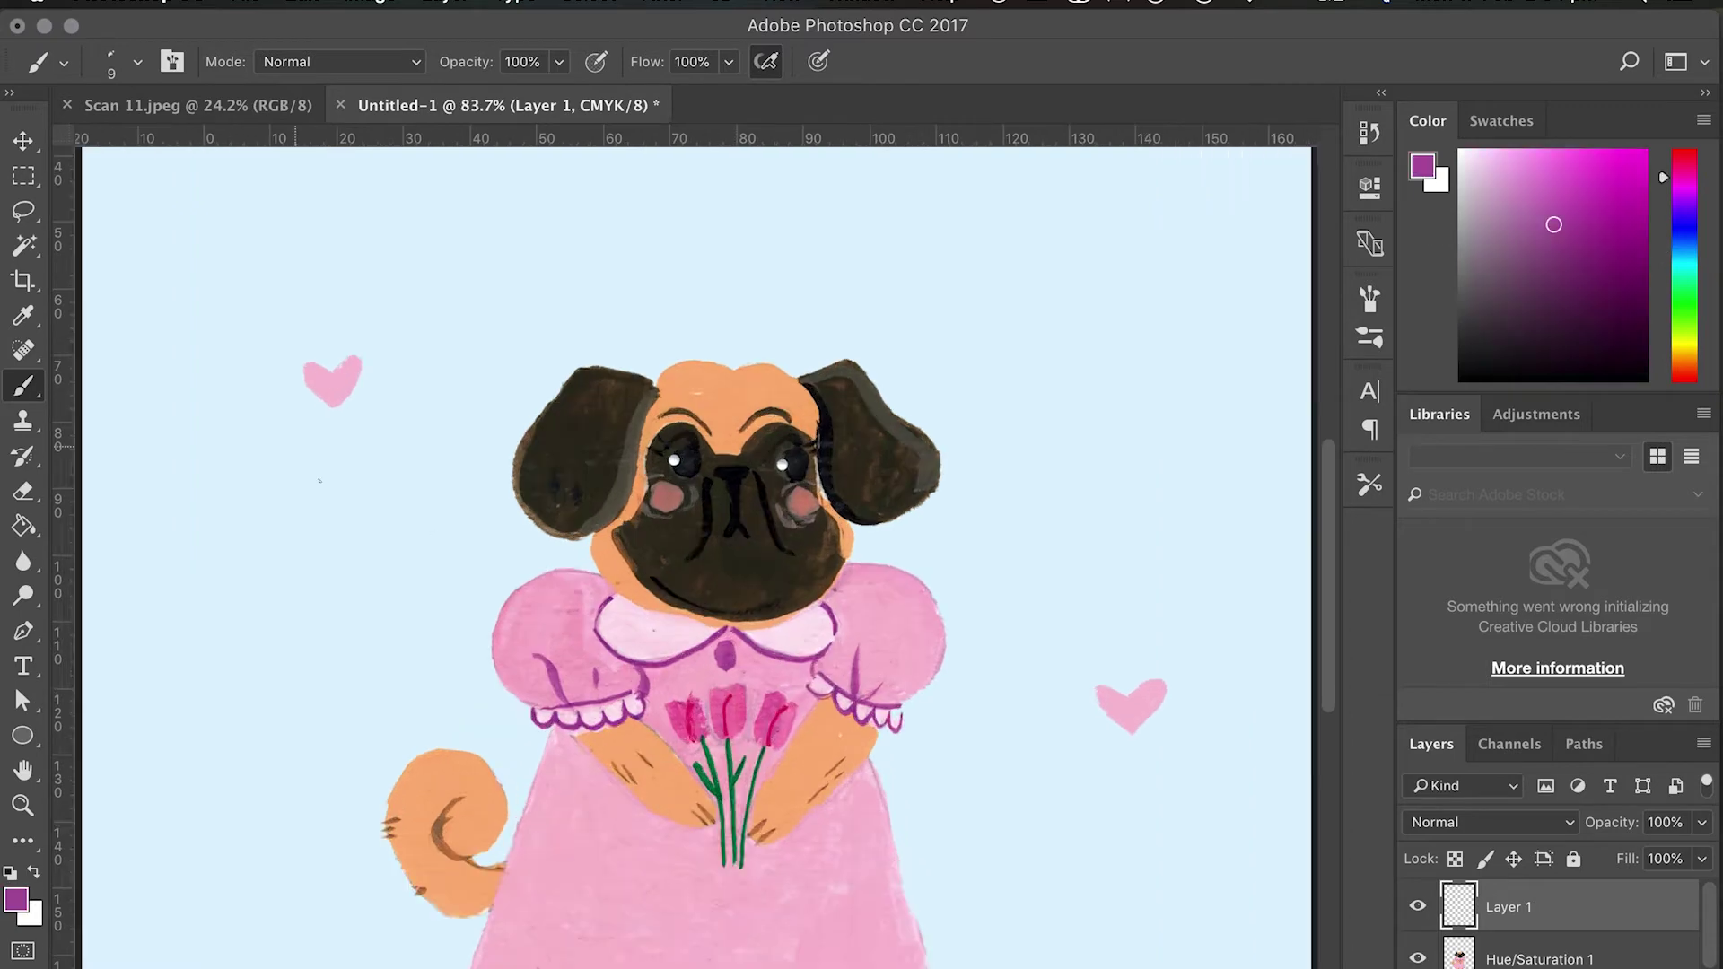
{"action": "scroll", "coordinate": [319, 480], "scroll_direction": "up", "scroll_amount": 3}
{"action": "mouse_move", "coordinate": [251, 372]}
{"action": "left_mouse_down"}
{"action": "mouse_move", "coordinate": [204, 360]}
{"action": "mouse_move", "coordinate": [236, 340]}
{"action": "mouse_move", "coordinate": [207, 339]}
{"action": "mouse_move", "coordinate": [247, 350]}
{"action": "mouse_move", "coordinate": [278, 325]}
{"action": "mouse_move", "coordinate": [251, 376]}
{"action": "left_mouse_up"}
{"action": "key", "text": "cmd+z"}
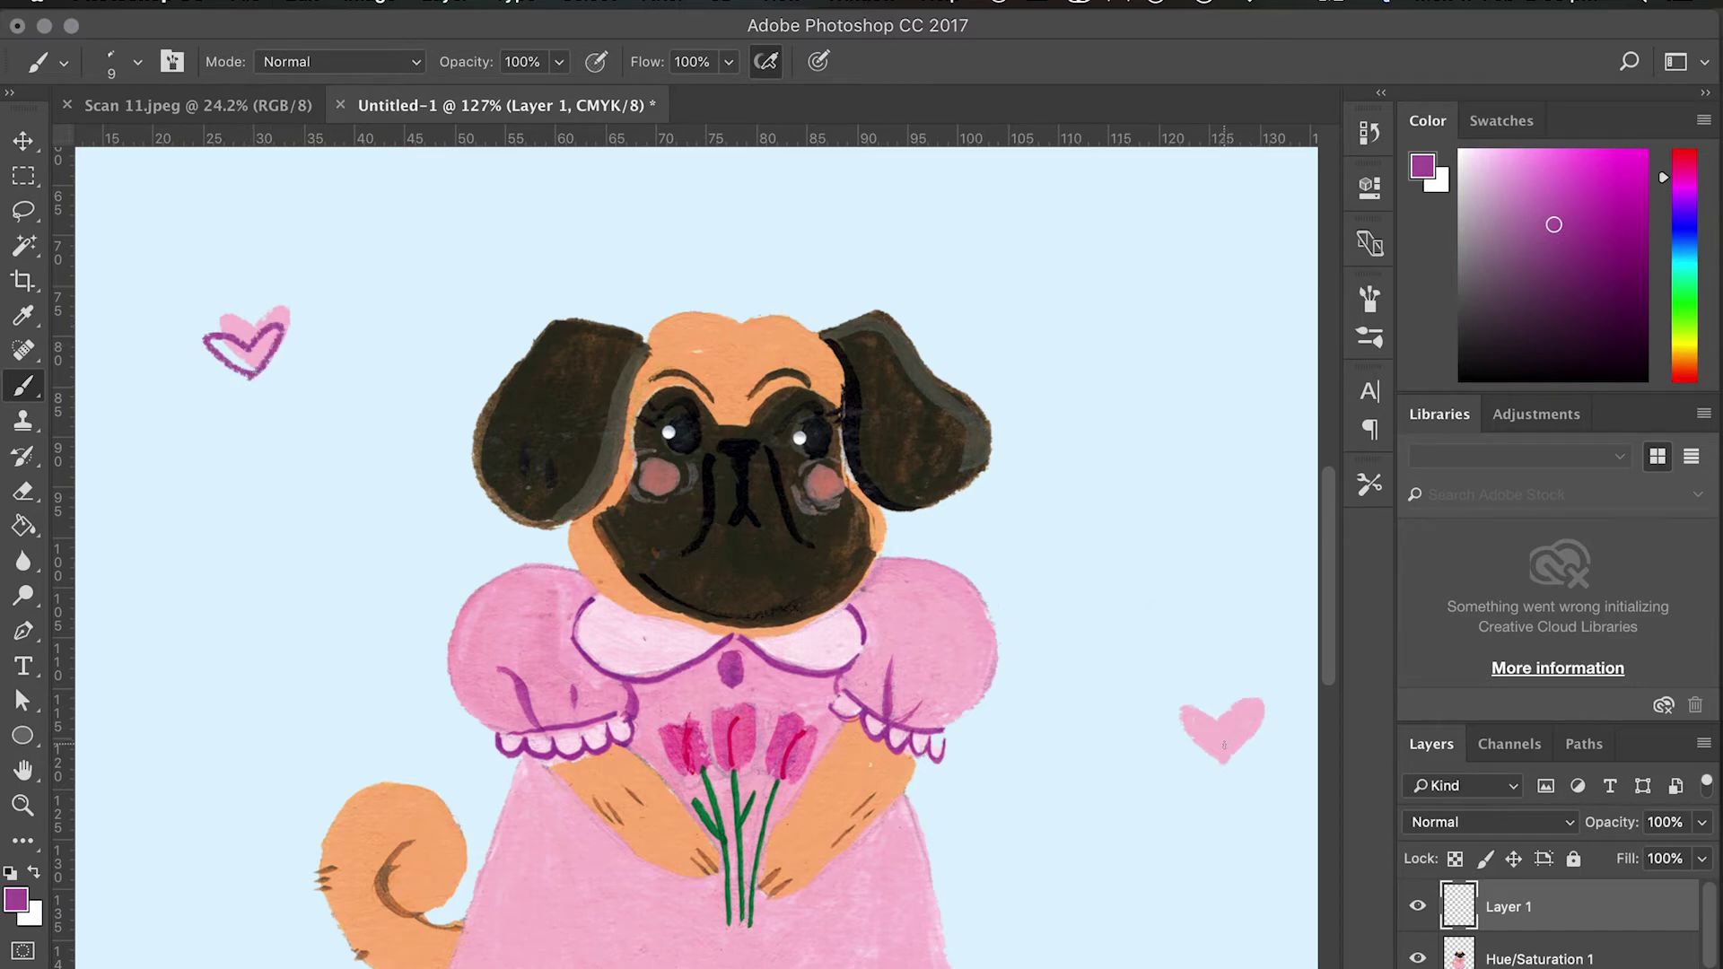
{"action": "mouse_move", "coordinate": [1224, 745]}
{"action": "left_mouse_down"}
{"action": "mouse_move", "coordinate": [1191, 717]}
{"action": "mouse_move", "coordinate": [1262, 683]}
{"action": "mouse_move", "coordinate": [1228, 751]}
{"action": "left_mouse_up"}
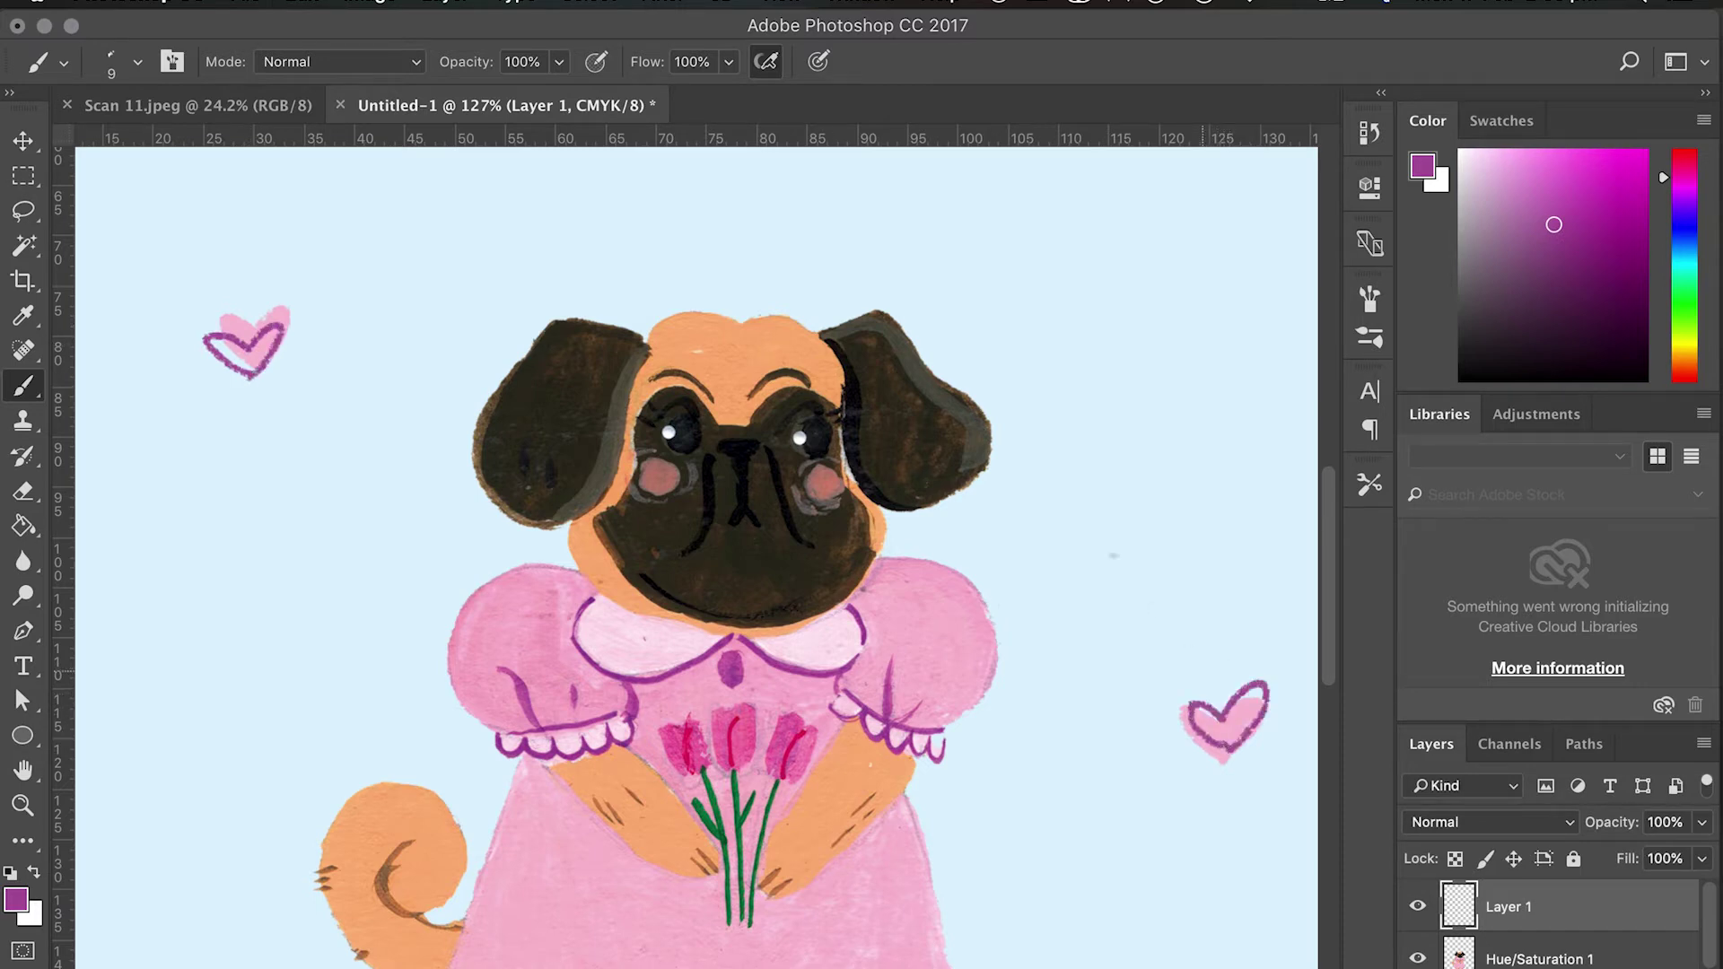
{"action": "scroll", "coordinate": [1113, 556], "scroll_direction": "down", "scroll_amount": 5}
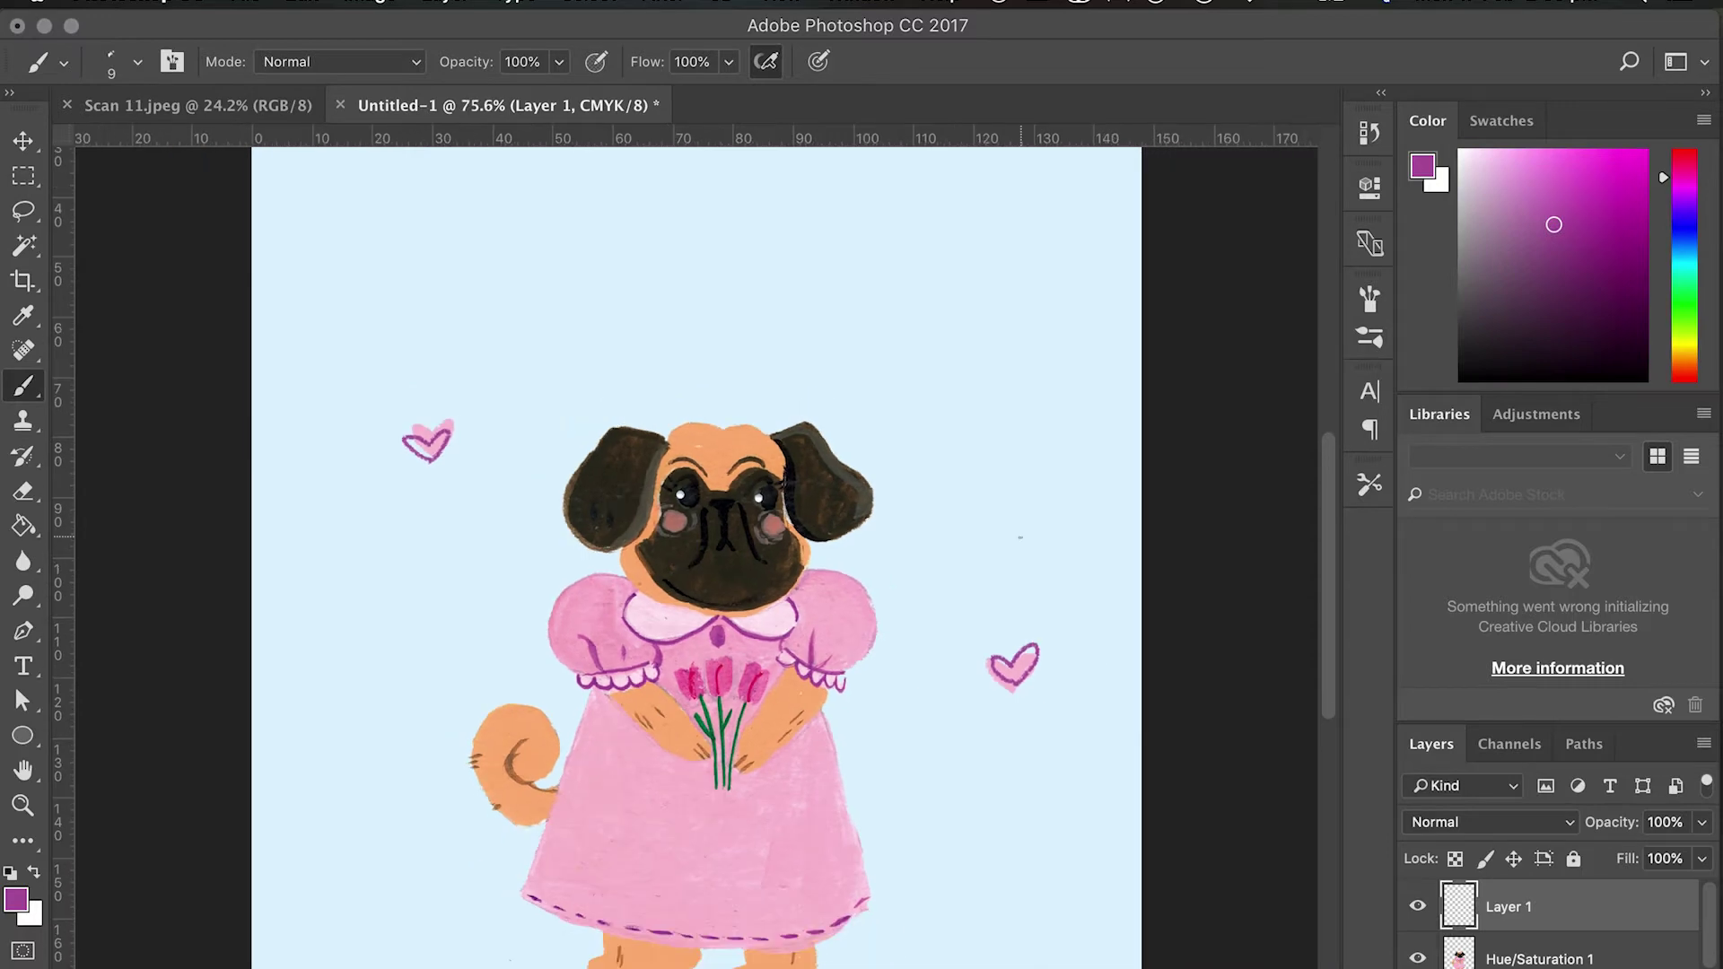
{"action": "scroll", "coordinate": [1020, 536], "scroll_direction": "down", "scroll_amount": 3}
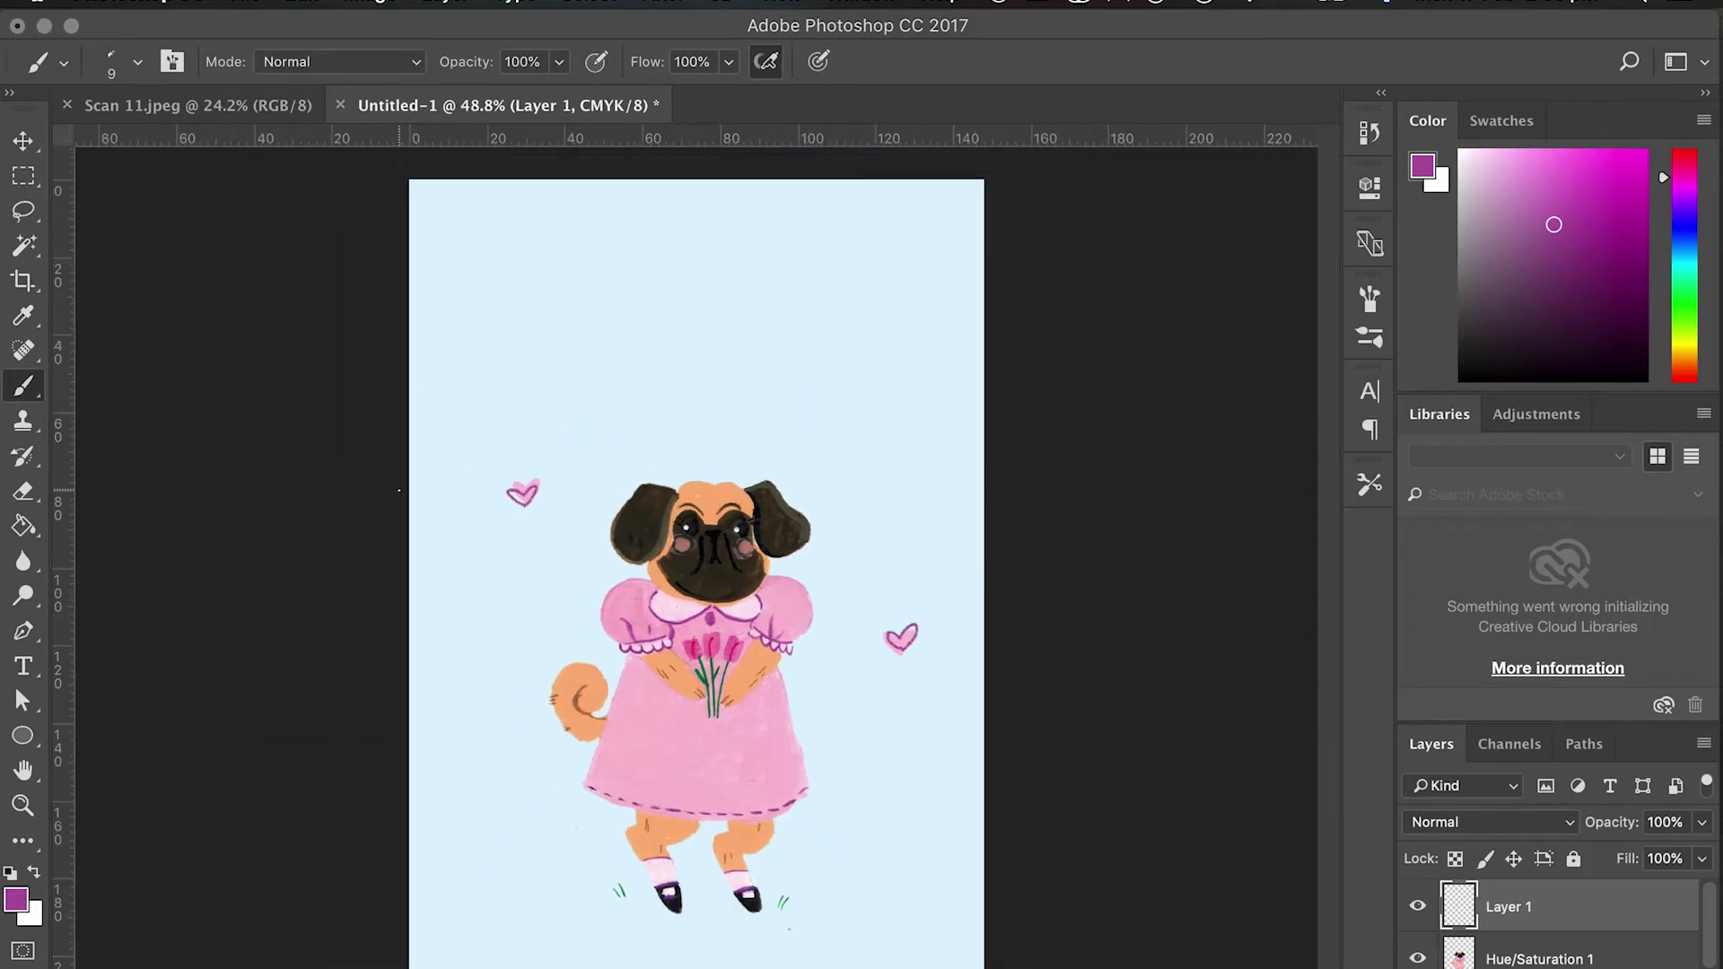
{"action": "scroll", "coordinate": [399, 490], "scroll_direction": "down", "scroll_amount": 2}
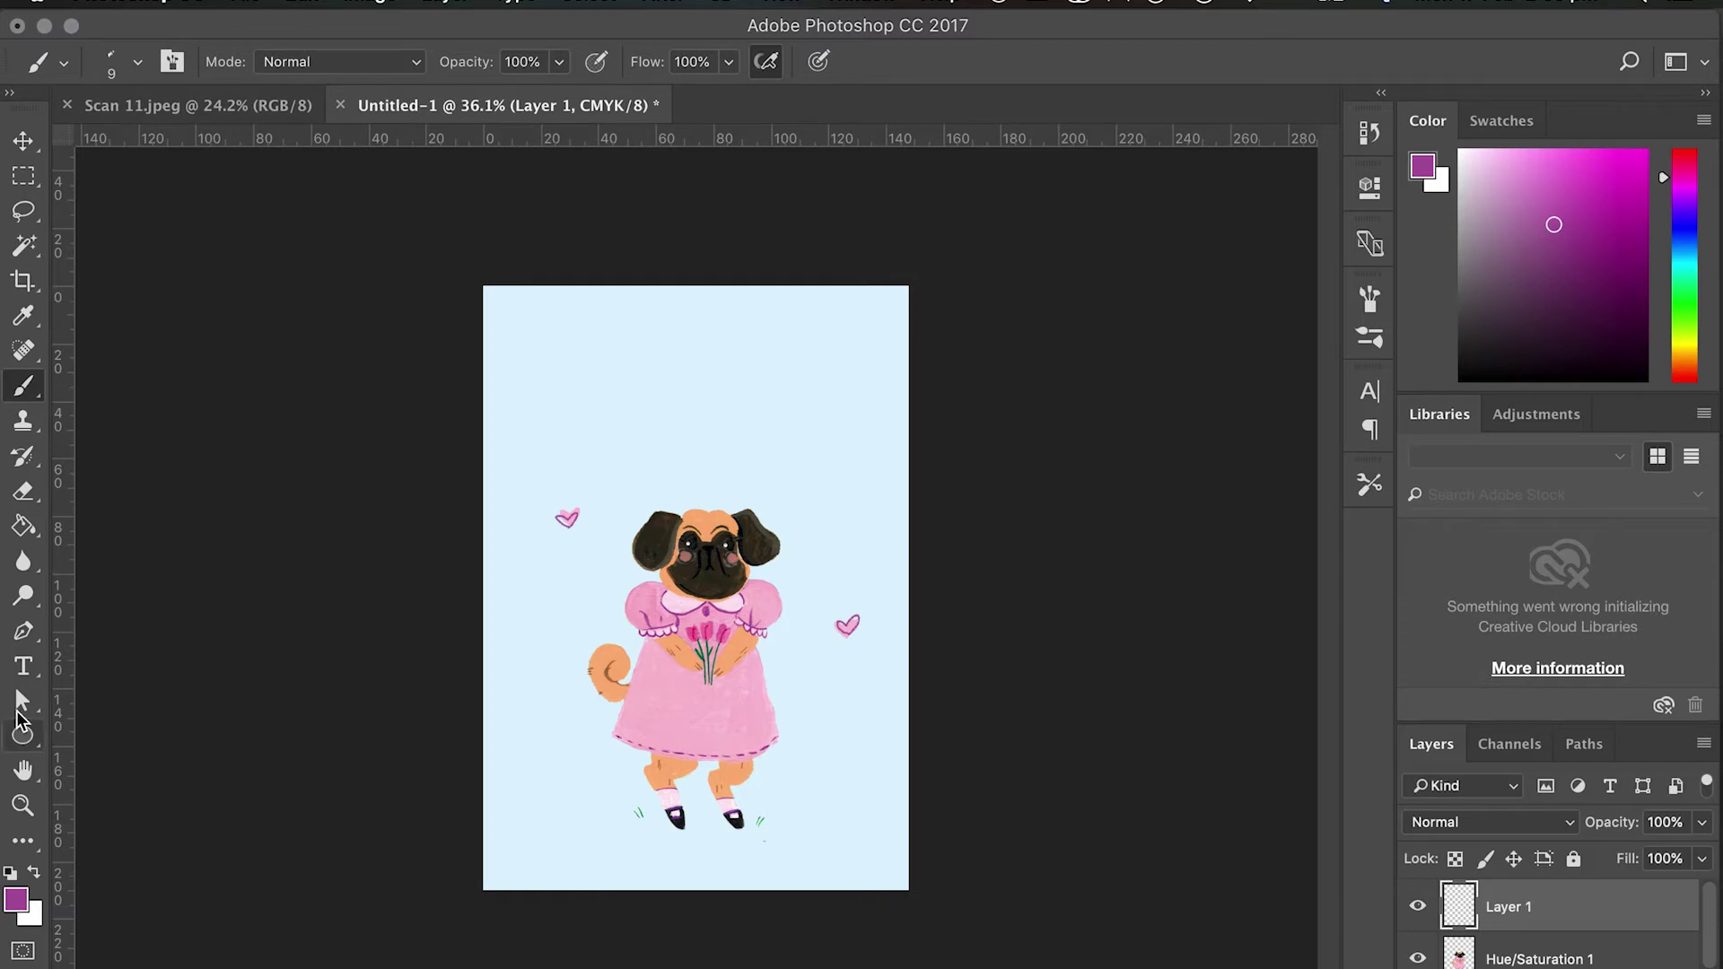
Add a new layer and draw an empty Arial 14 pt paragraph text box above the pug.
{"action": "left_click", "coordinate": [23, 666]}
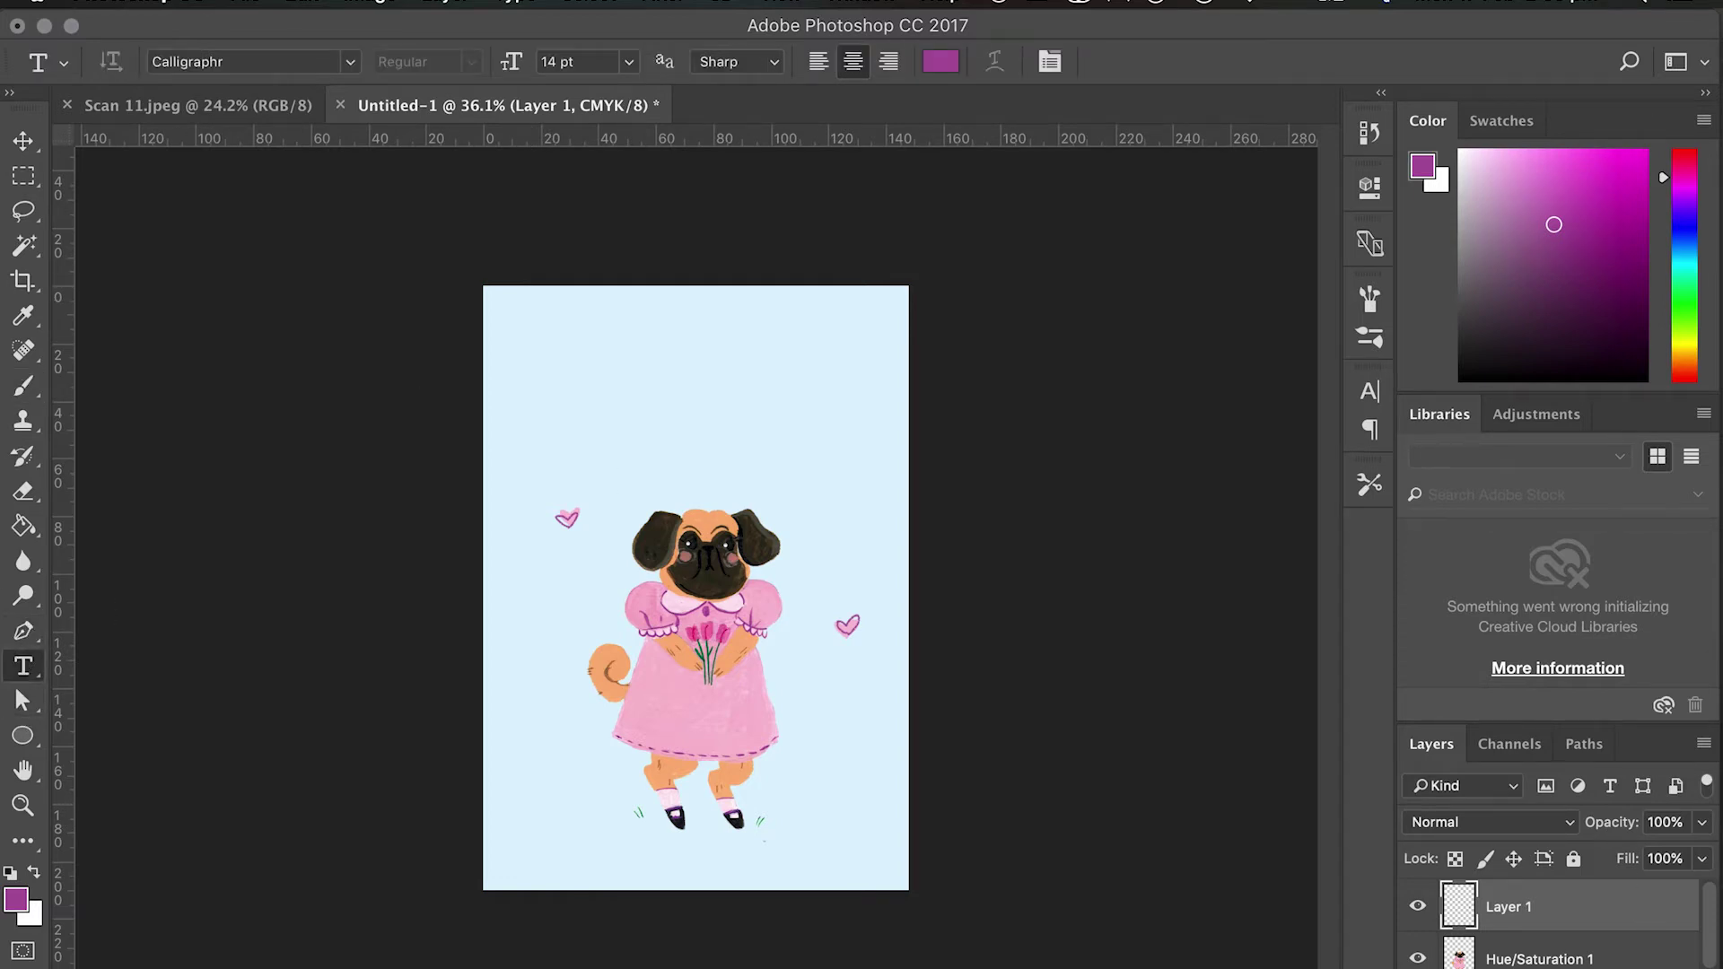
{"action": "key", "text": "super+shift+alt+n"}
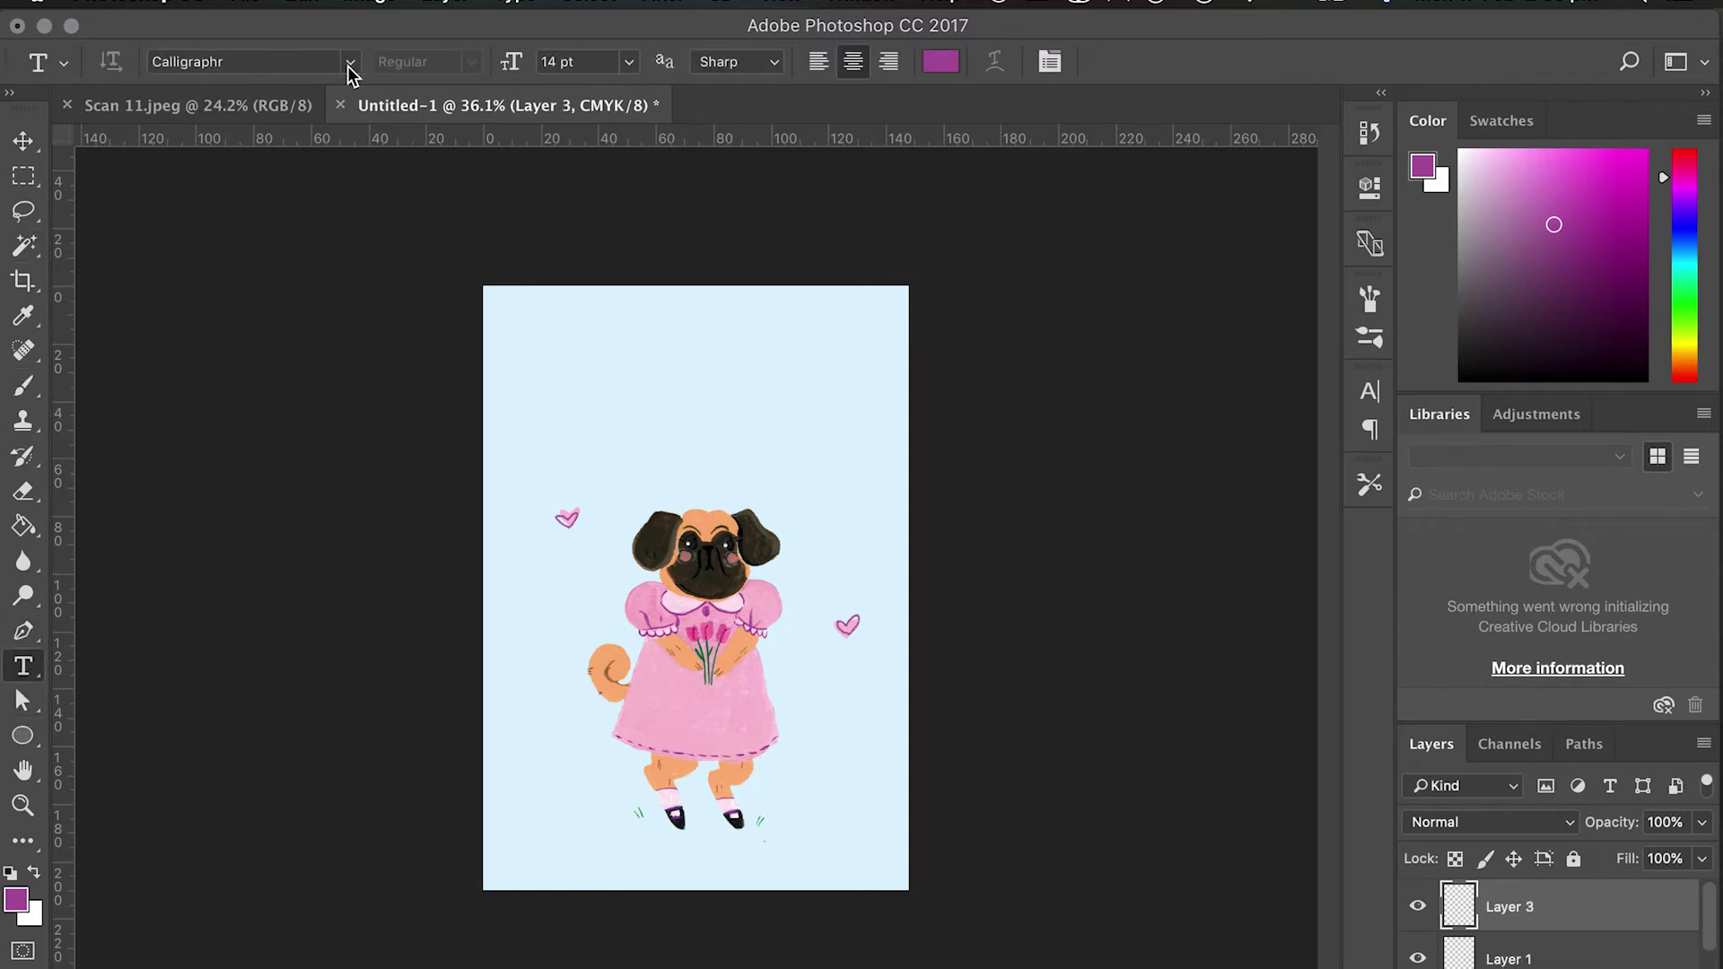
{"action": "left_click", "coordinate": [350, 63]}
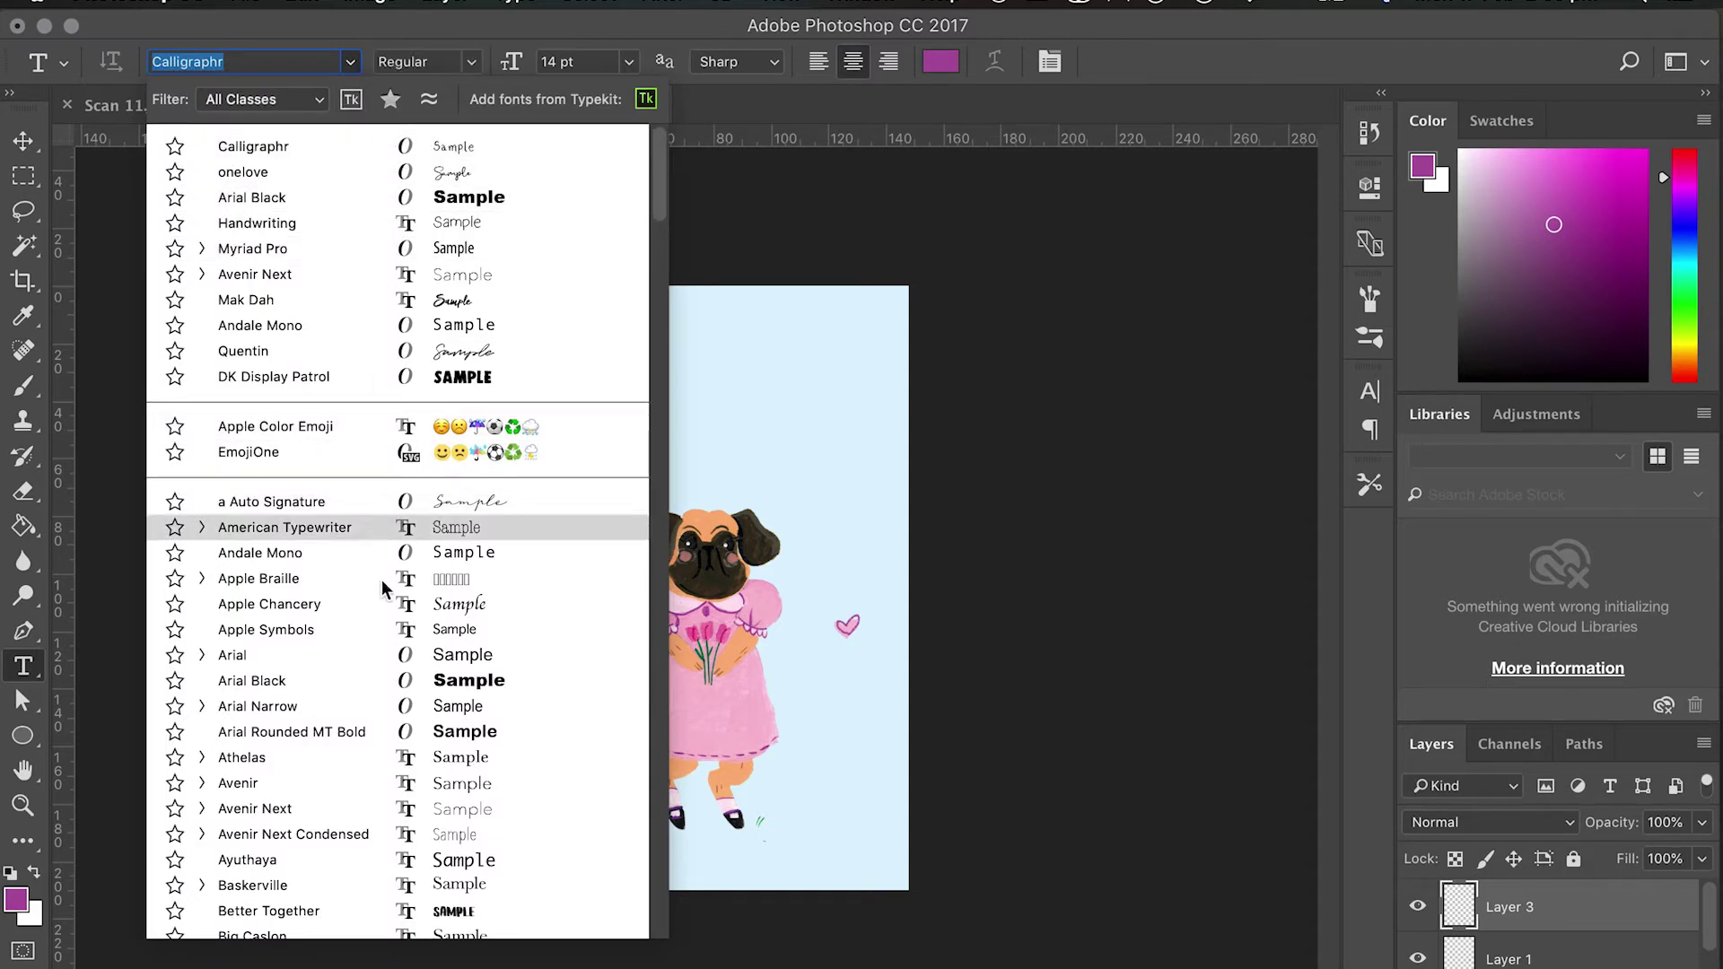
{"action": "left_click", "coordinate": [384, 660]}
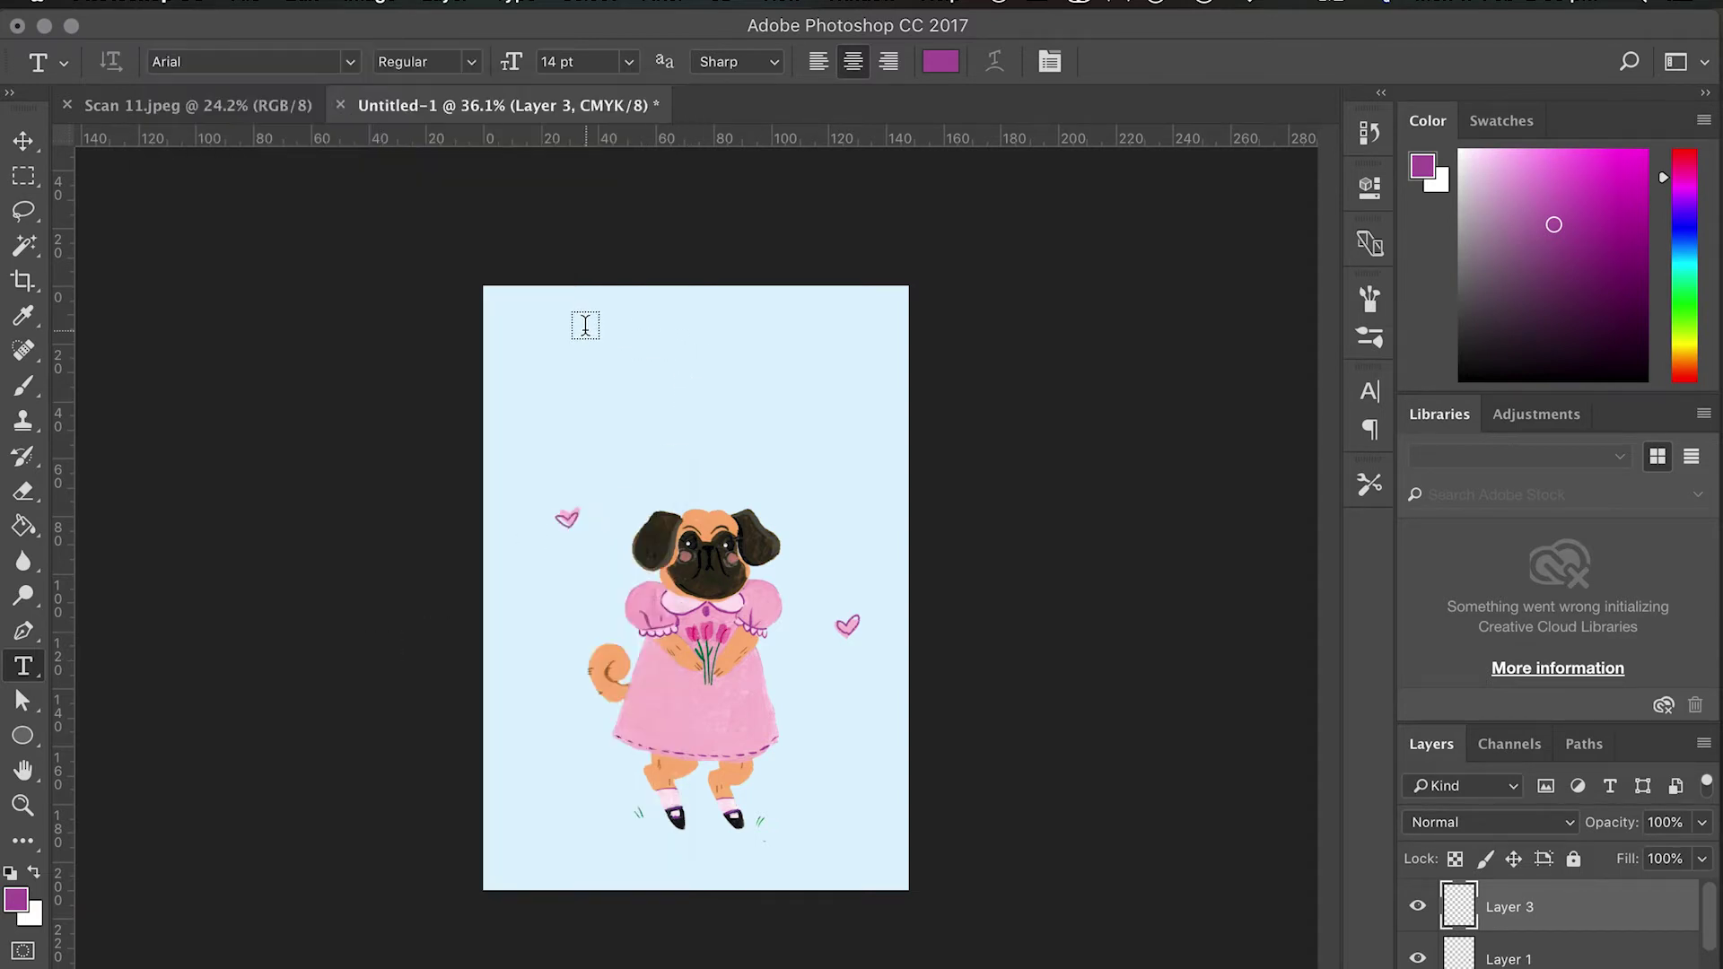
{"action": "left_click_drag", "start_coordinate": [579, 323], "coordinate": [826, 476]}
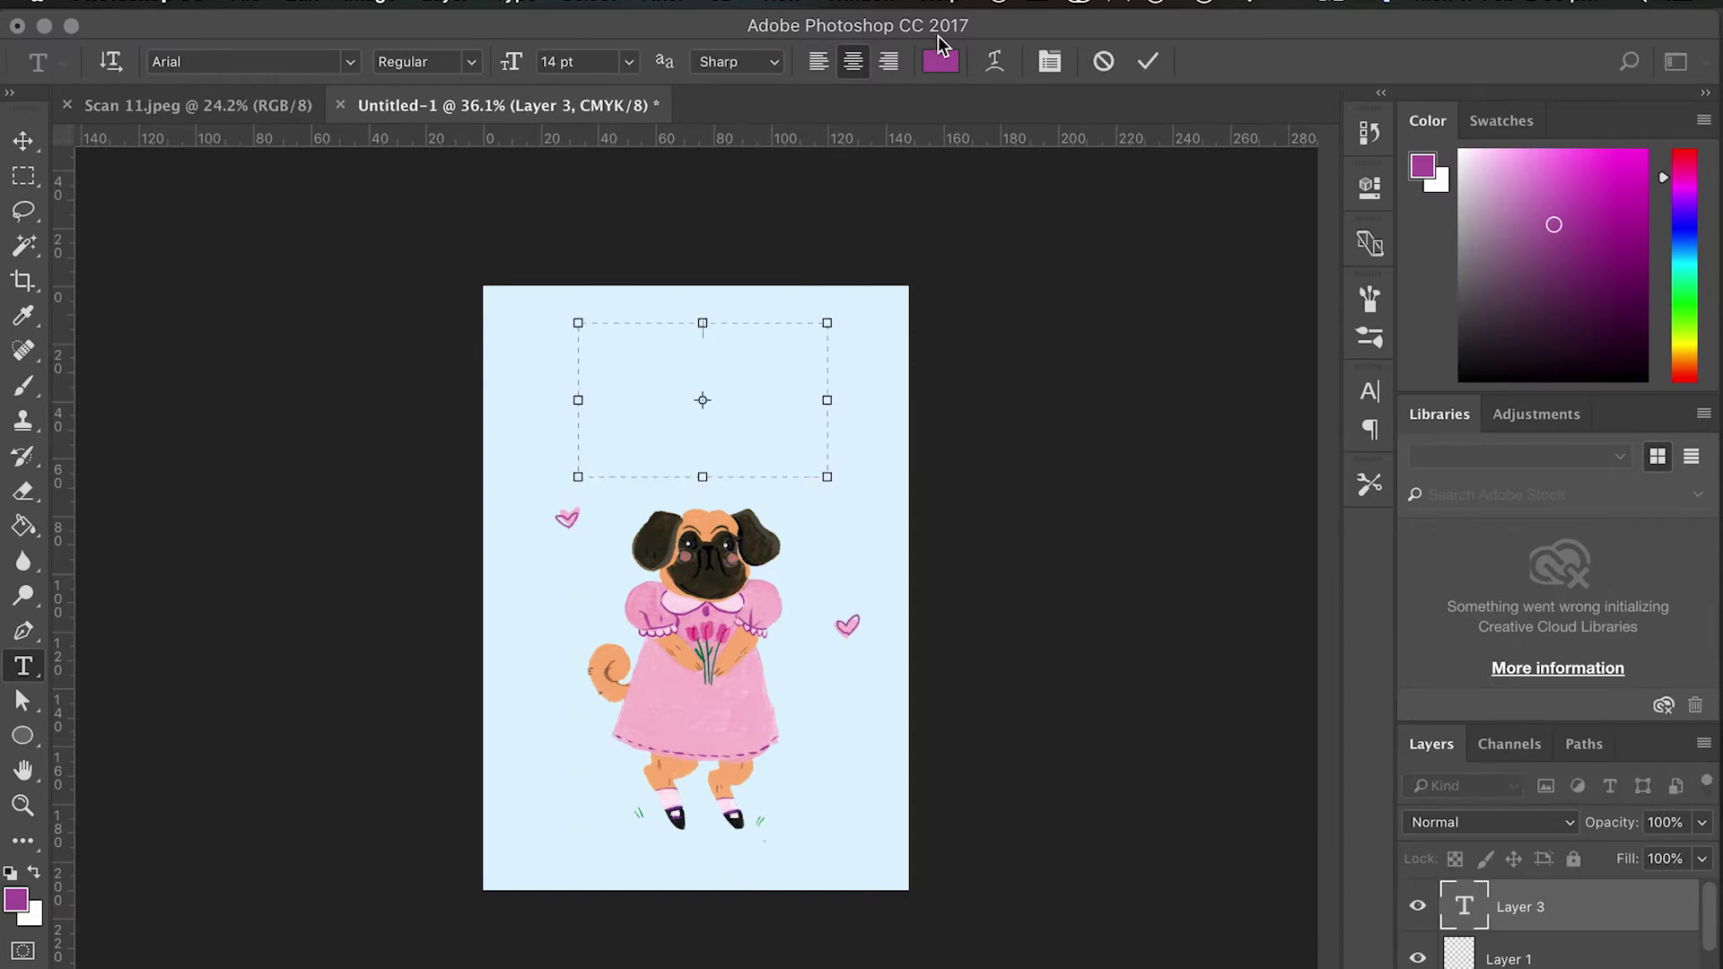
{"action": "left_click", "coordinate": [940, 63]}
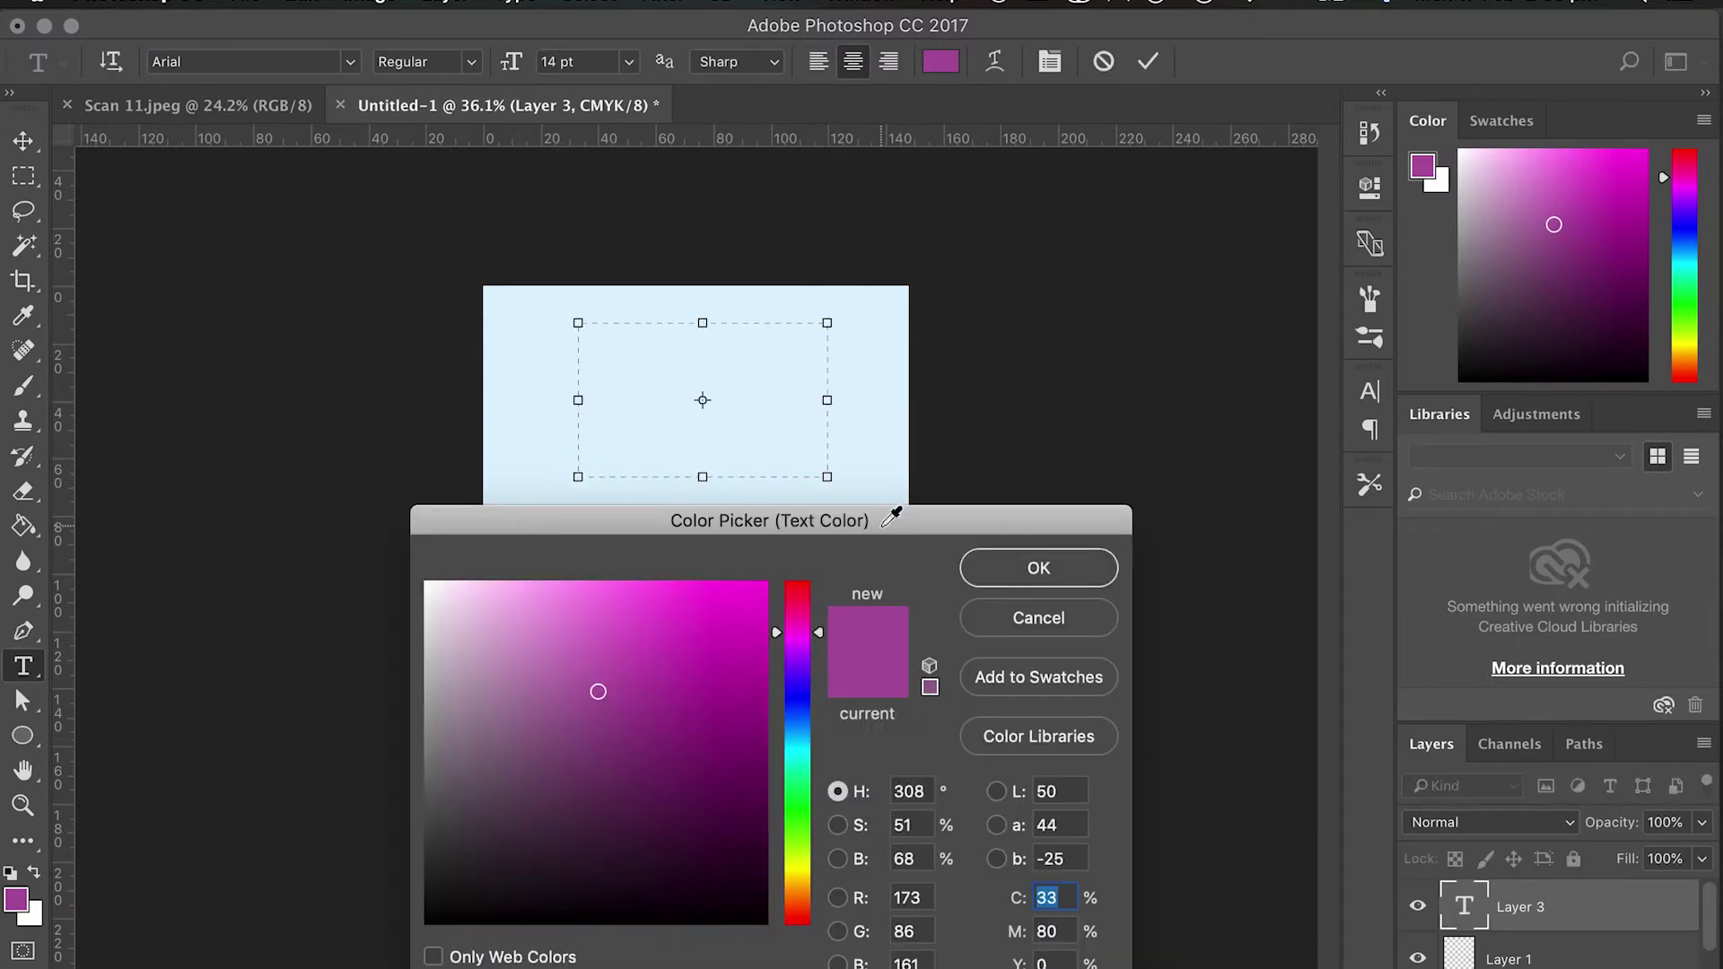
Set the text colour to deep magenta #903a7f, sampled from the pug artwork.
{"action": "left_click_drag", "start_coordinate": [872, 520], "coordinate": [1397, 247]}
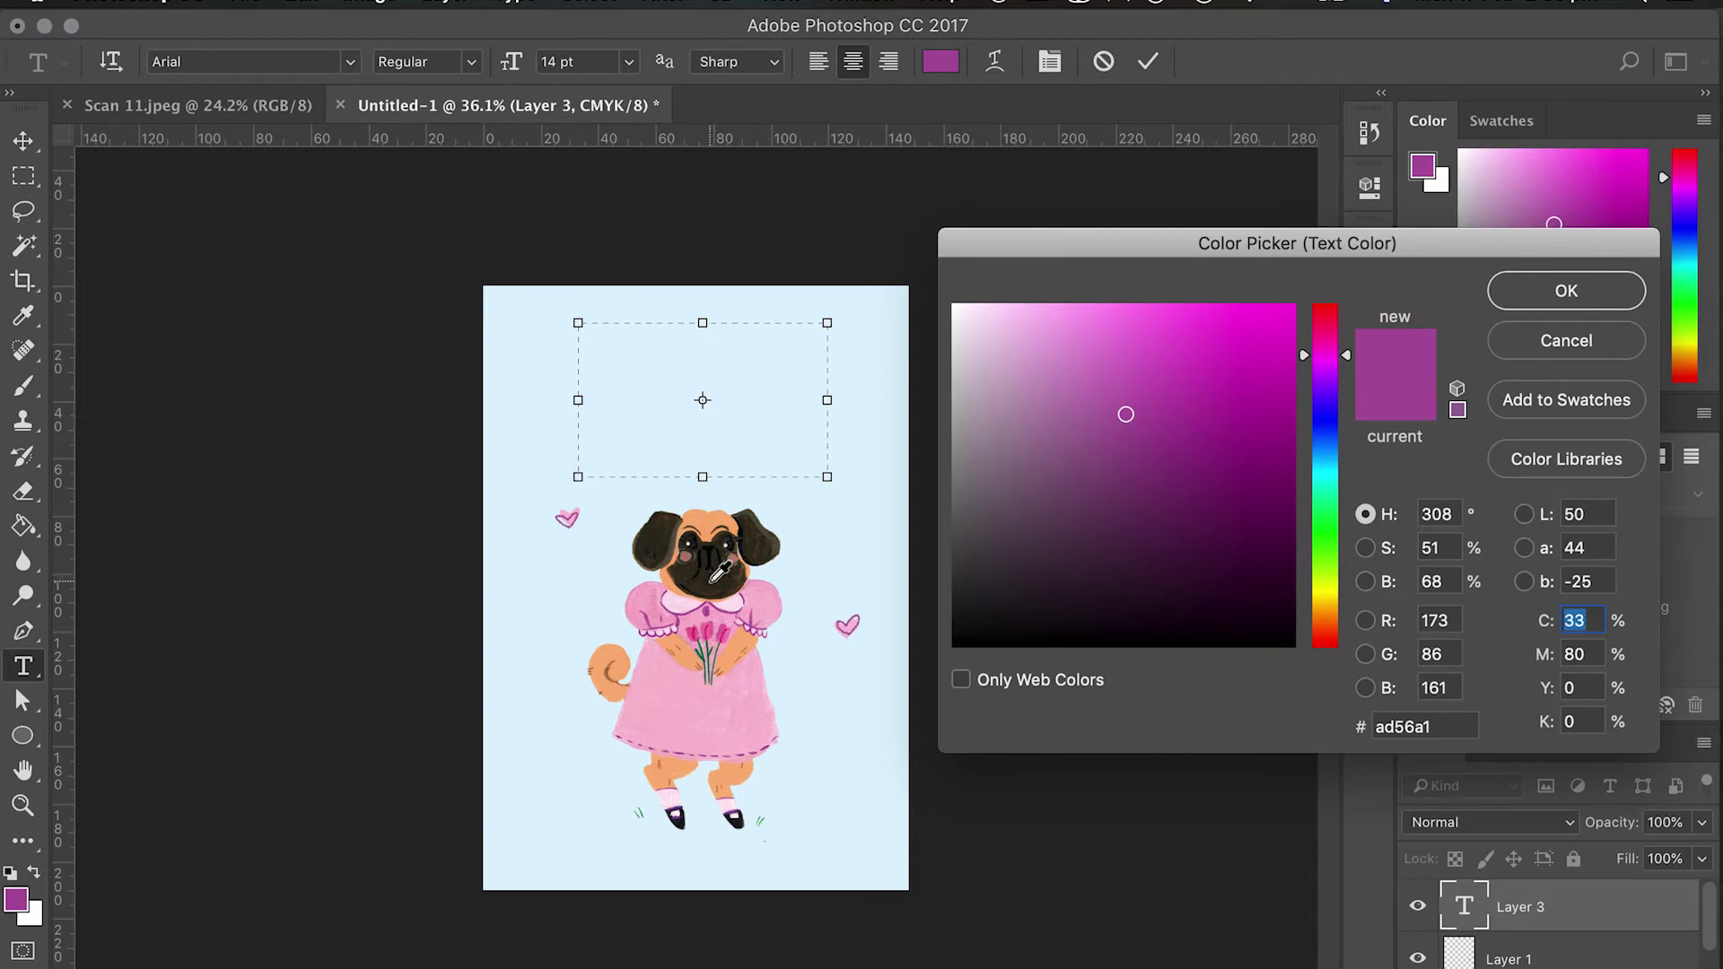
{"action": "left_click", "coordinate": [711, 580]}
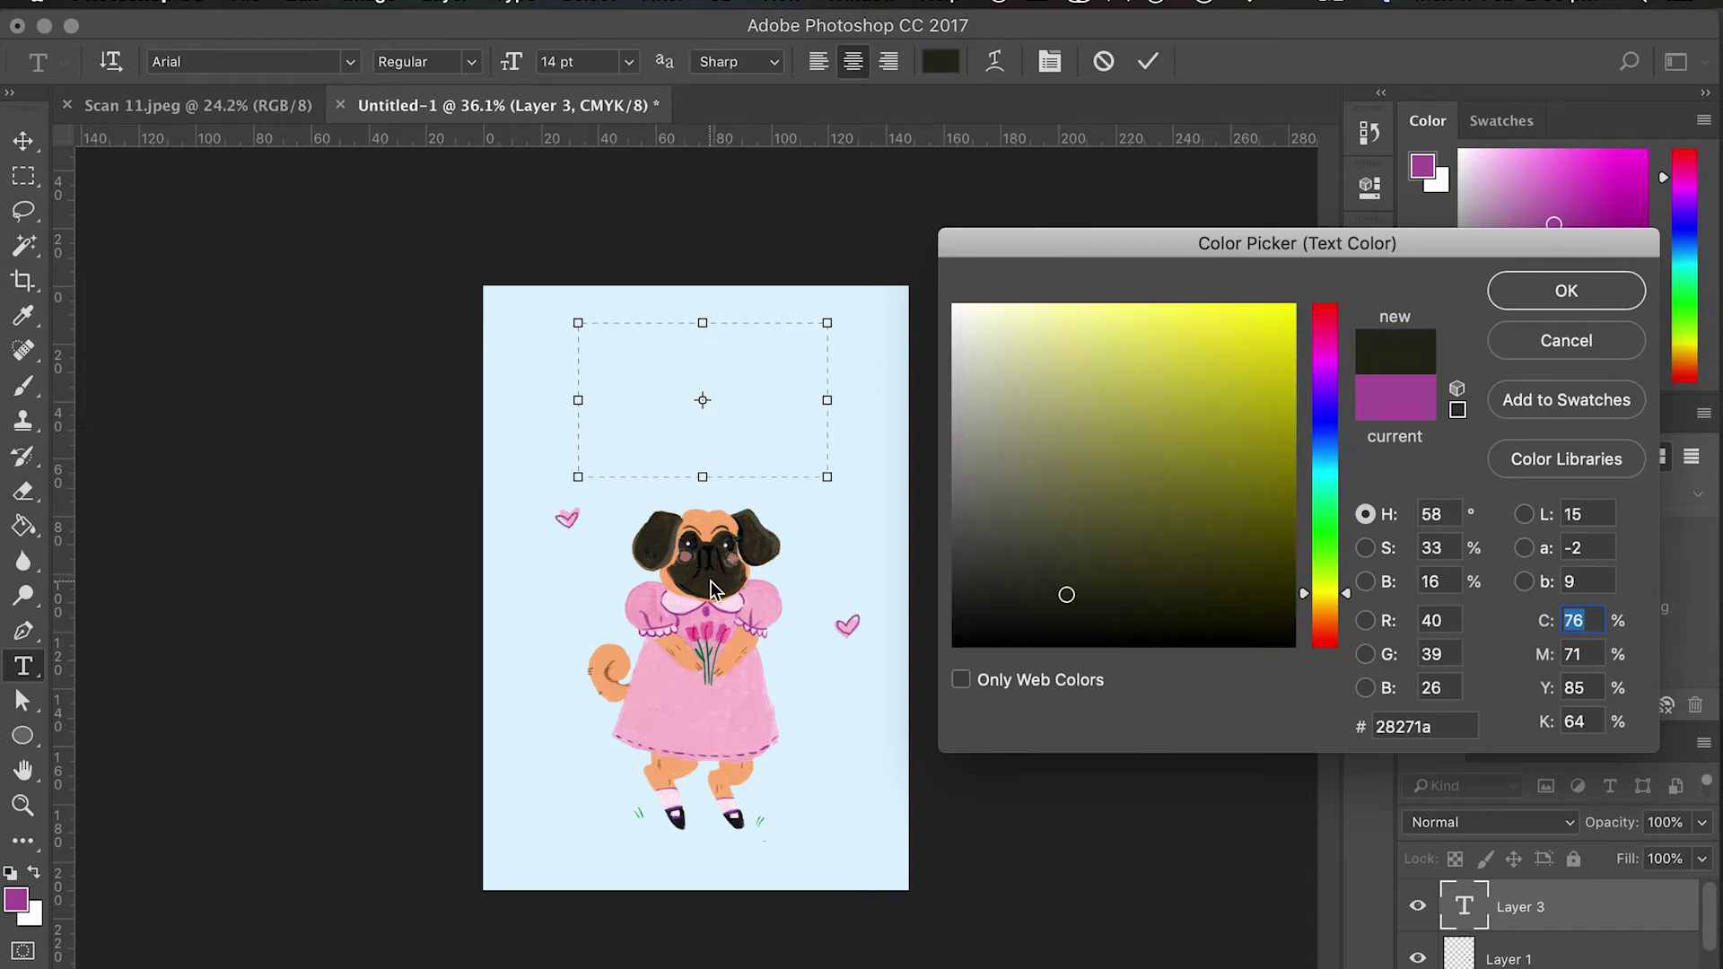
{"action": "left_click", "coordinate": [1613, 294]}
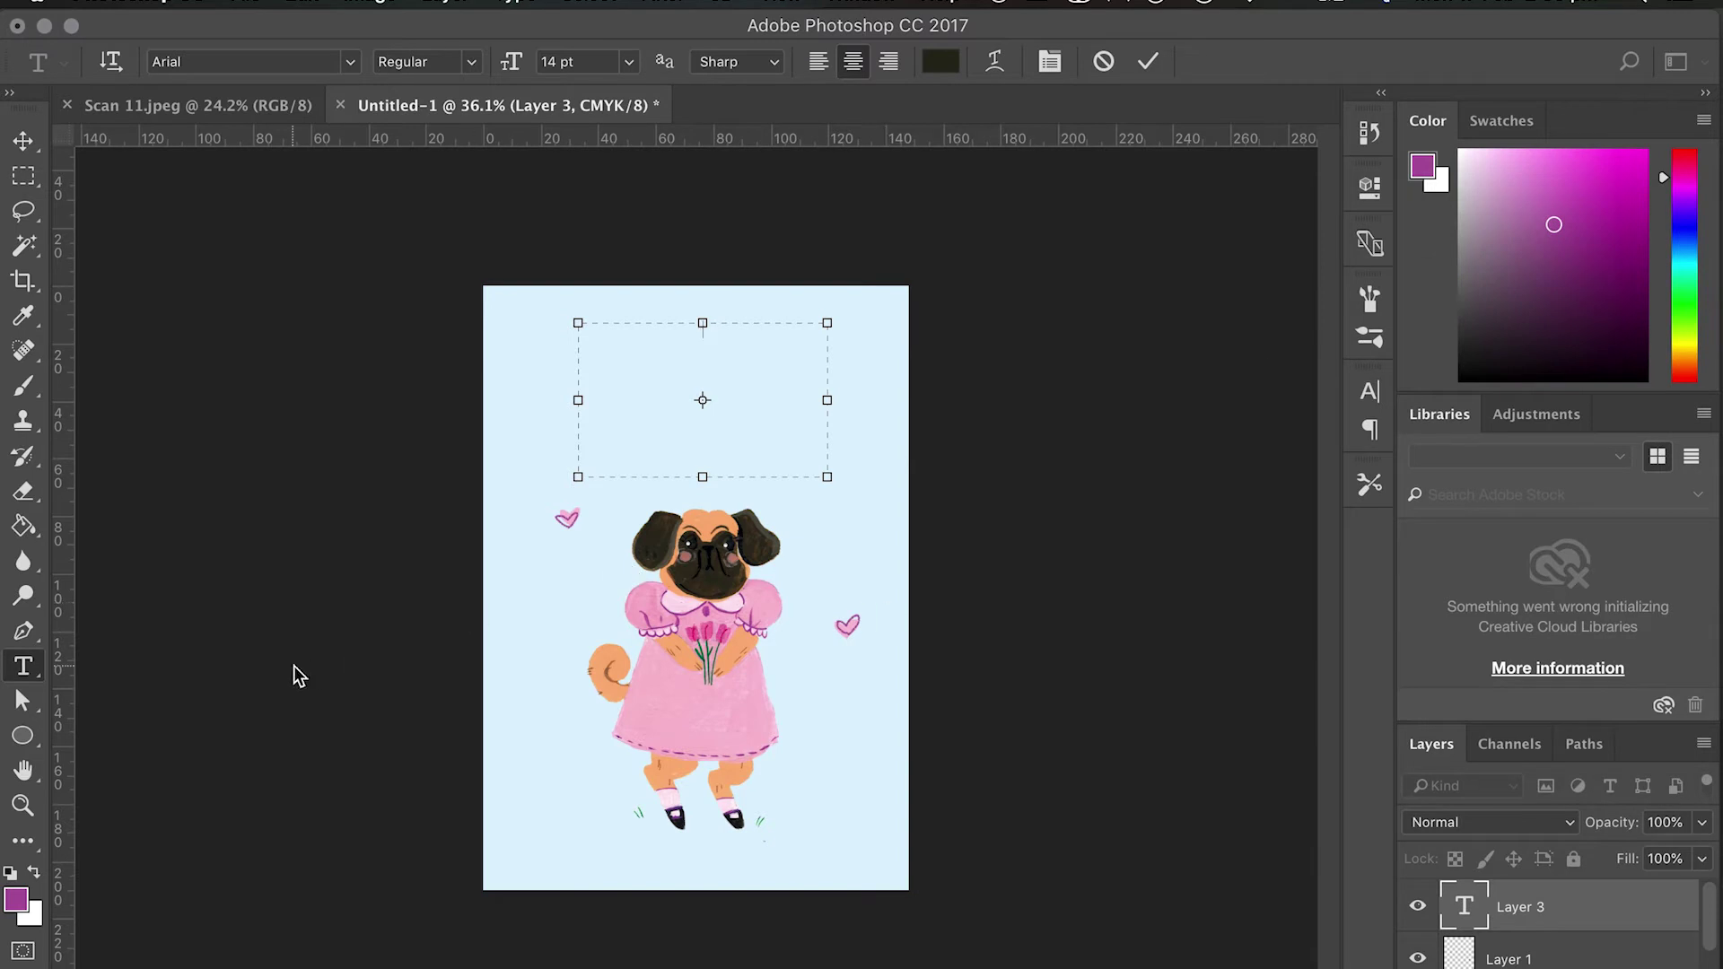
{"action": "left_click", "coordinate": [937, 63]}
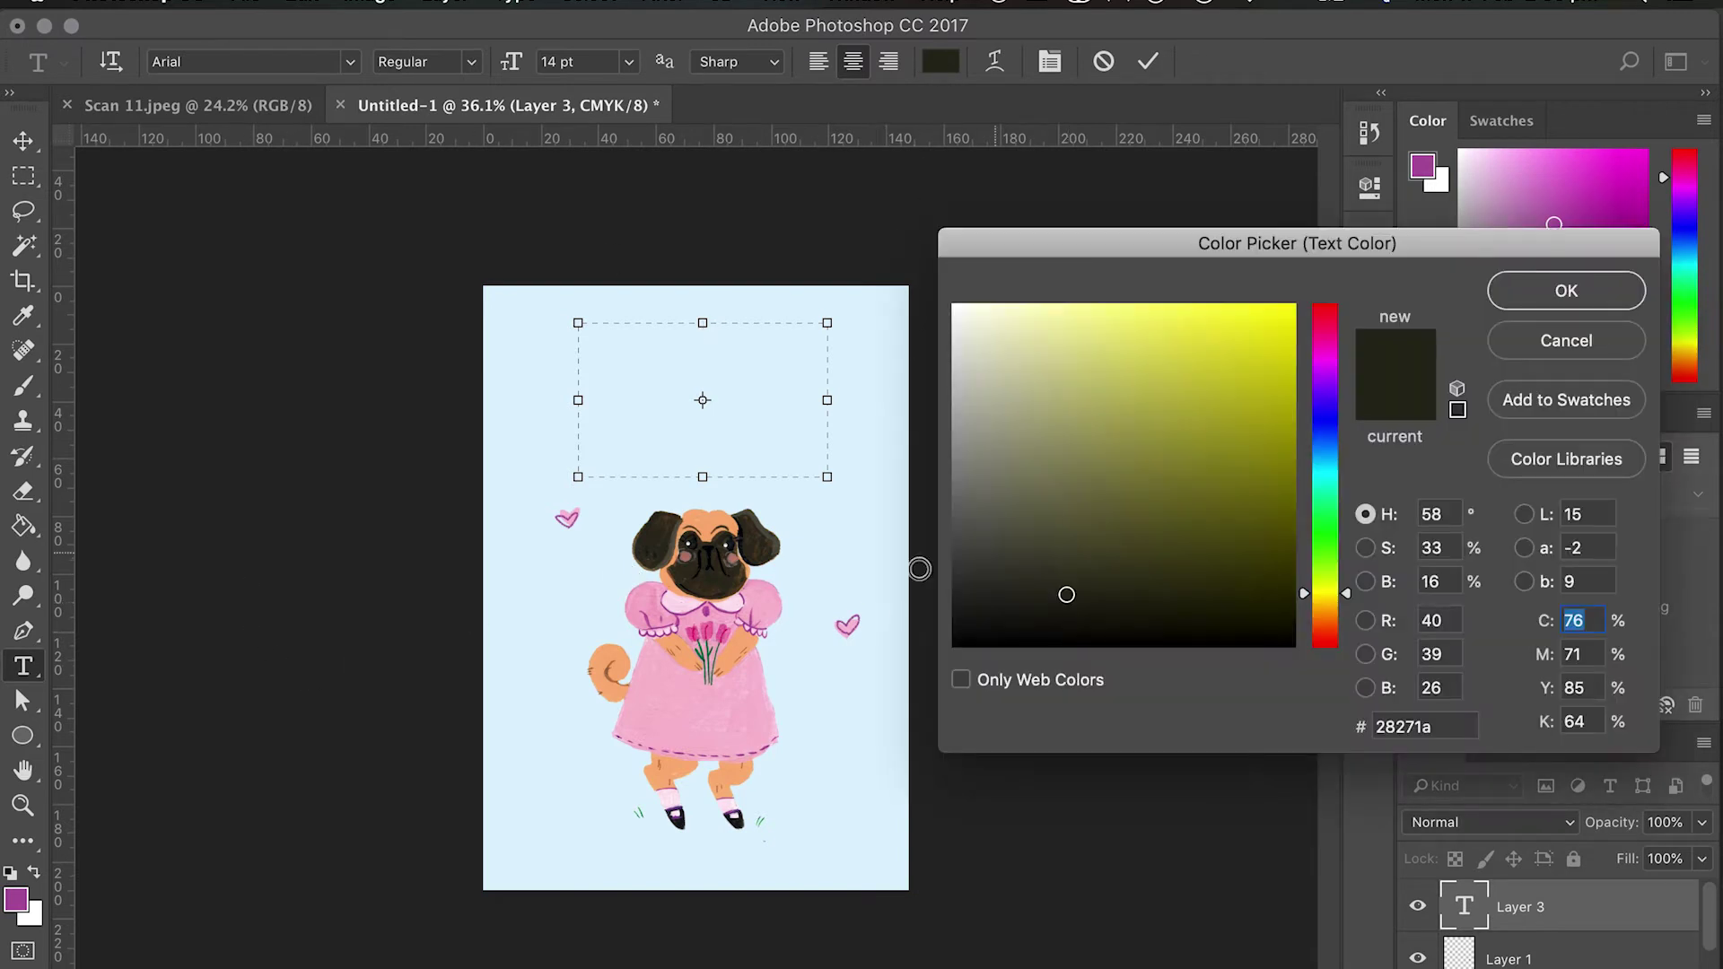
{"action": "left_click", "coordinate": [711, 608]}
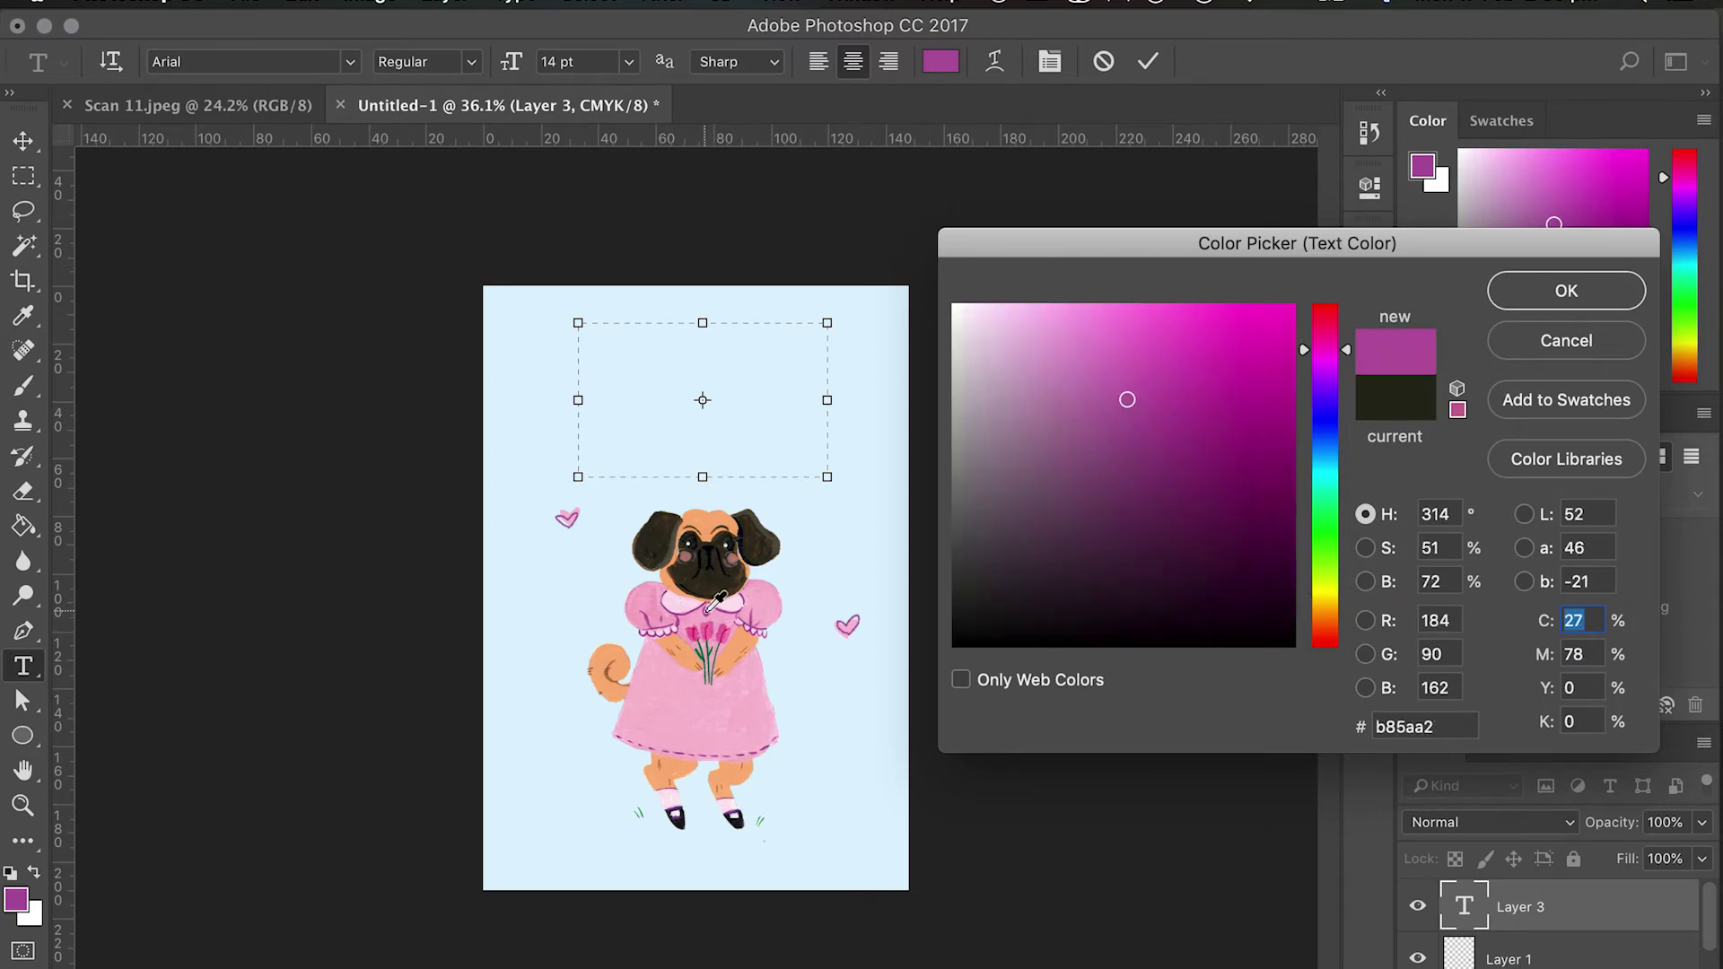
{"action": "left_click", "coordinate": [1157, 453]}
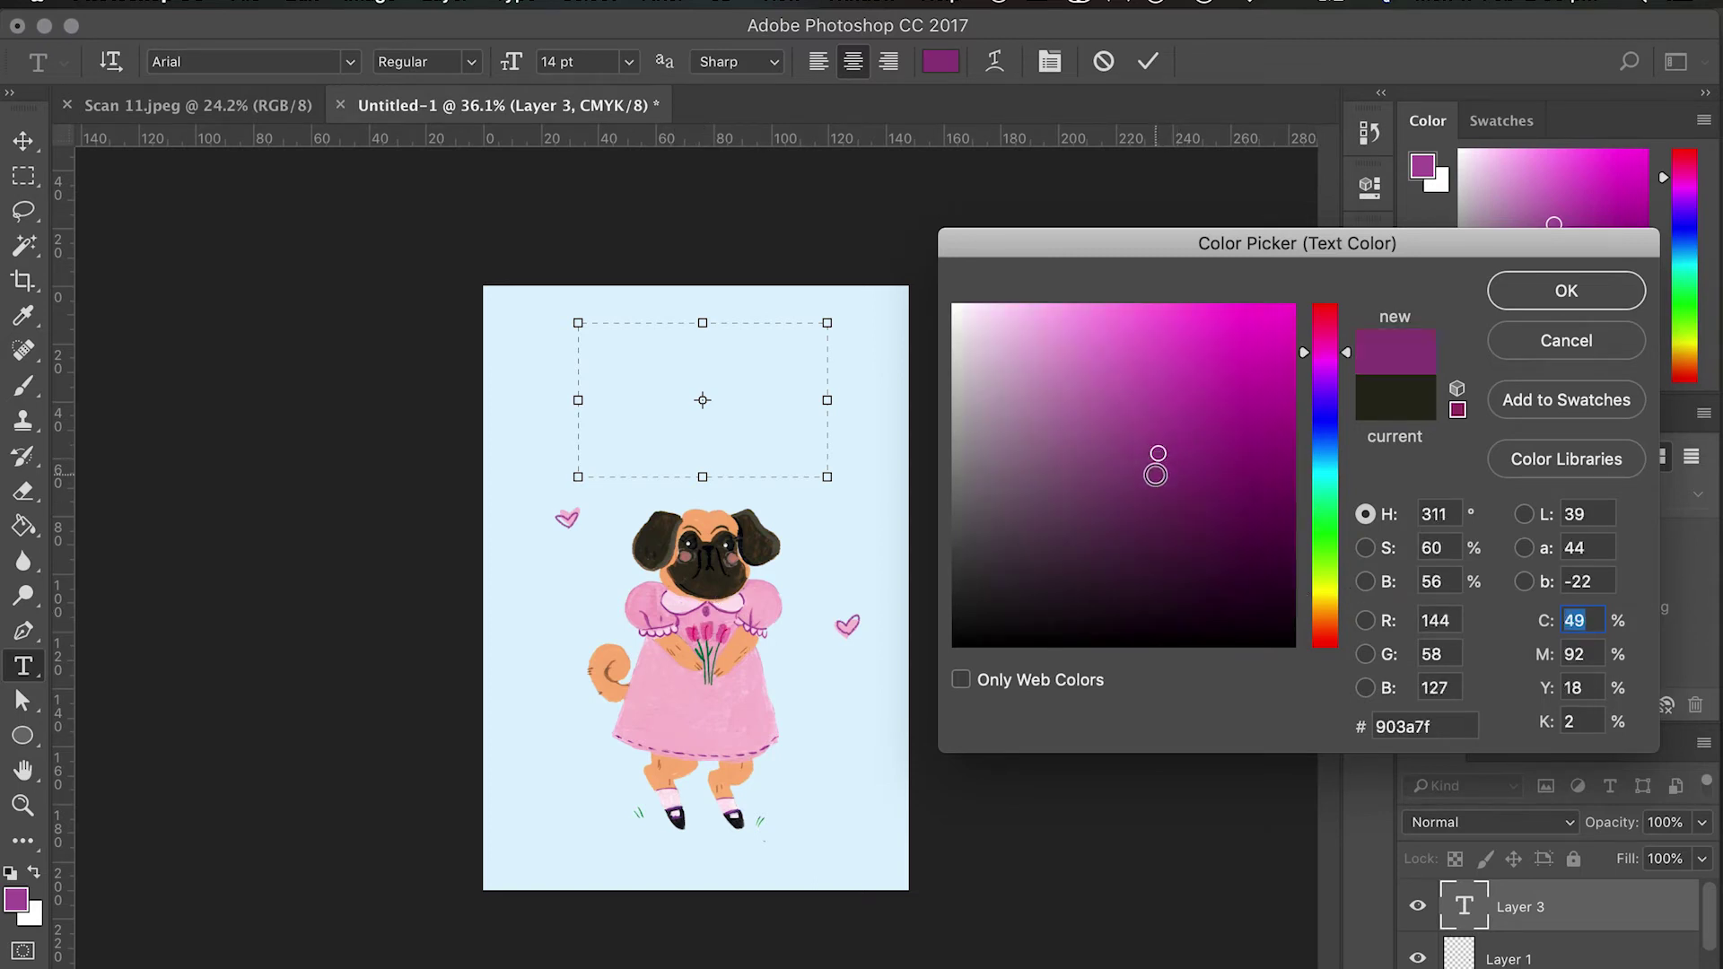
{"action": "left_click", "coordinate": [1560, 289]}
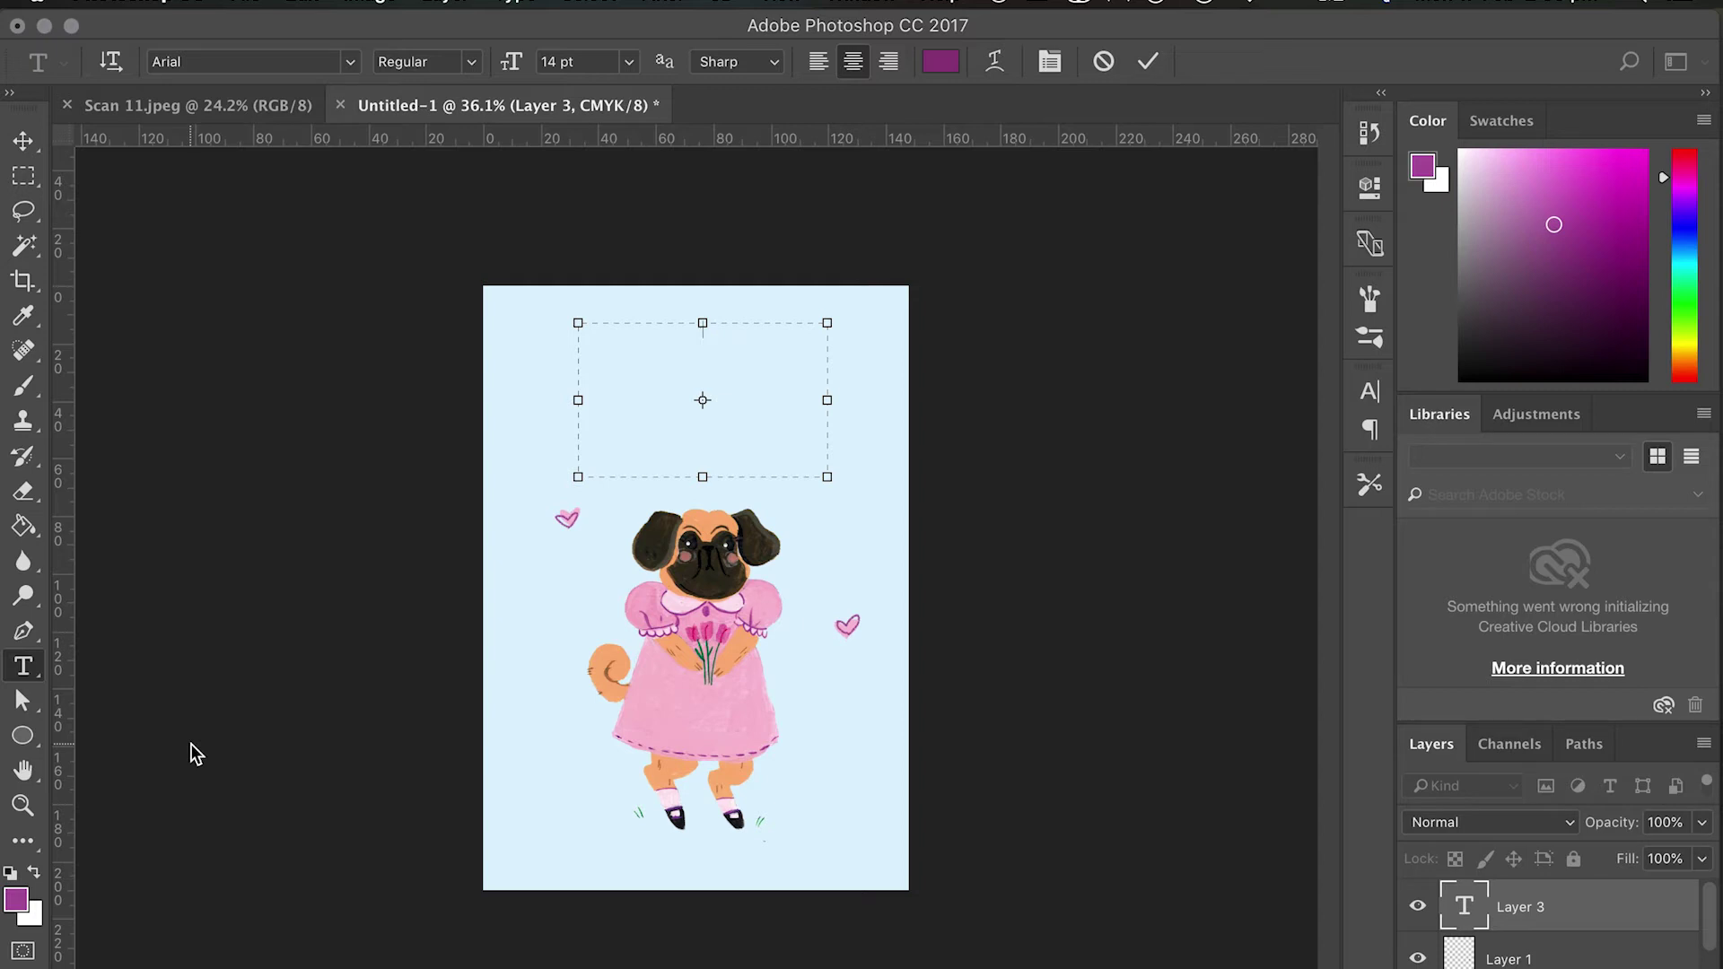
Type 'Flowers for your birthday' into the box and set it to 30 pt.
{"action": "type", "text": "owers "}
{"action": "type", "text": "for your "}
{"action": "type", "text": "birthday"}
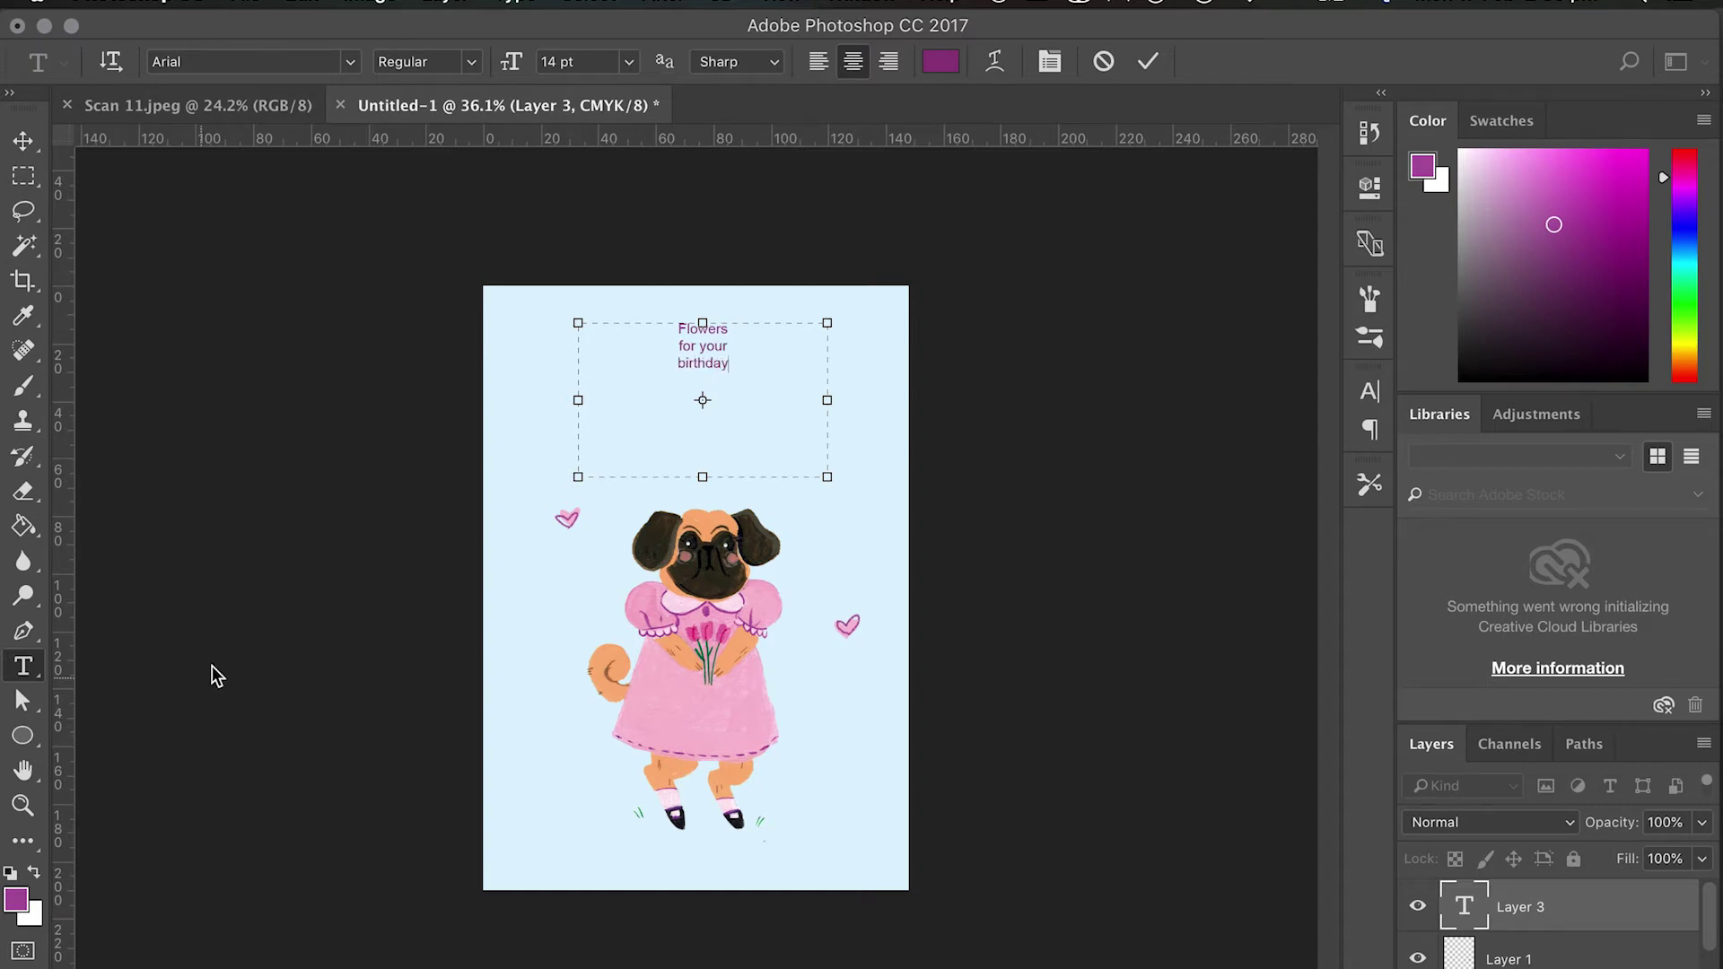
{"action": "left_click_drag", "start_coordinate": [752, 368], "coordinate": [592, 288]}
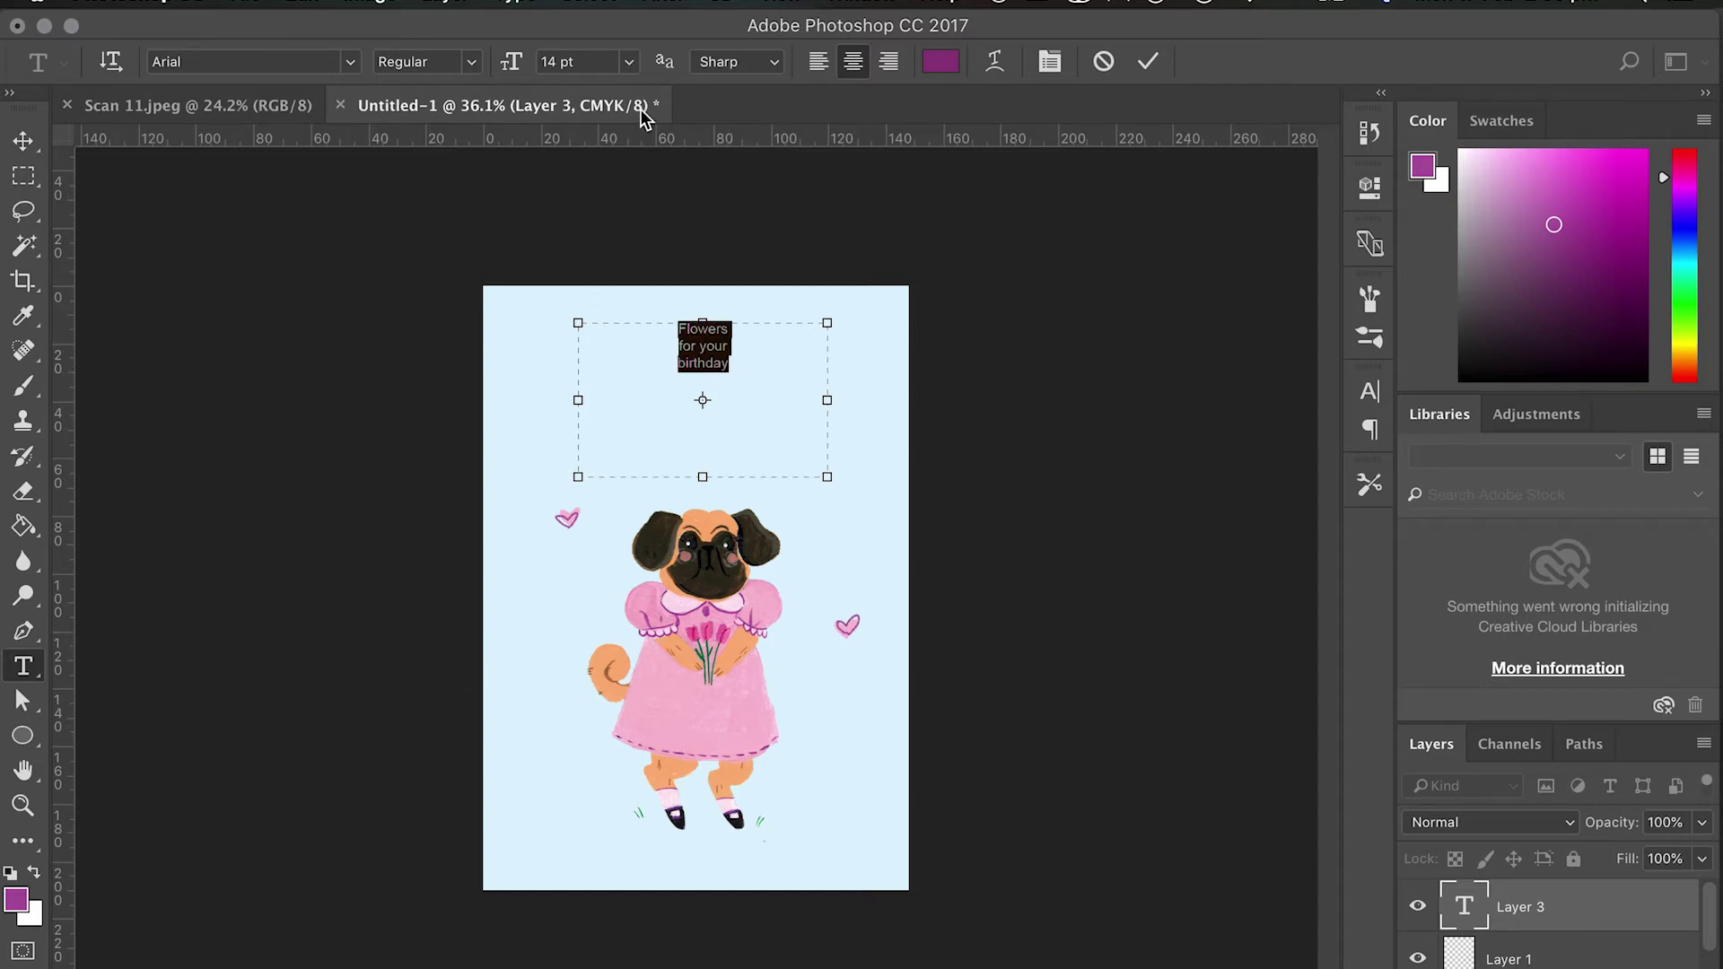
{"action": "left_click", "coordinate": [628, 61]}
{"action": "left_click", "coordinate": [602, 322]}
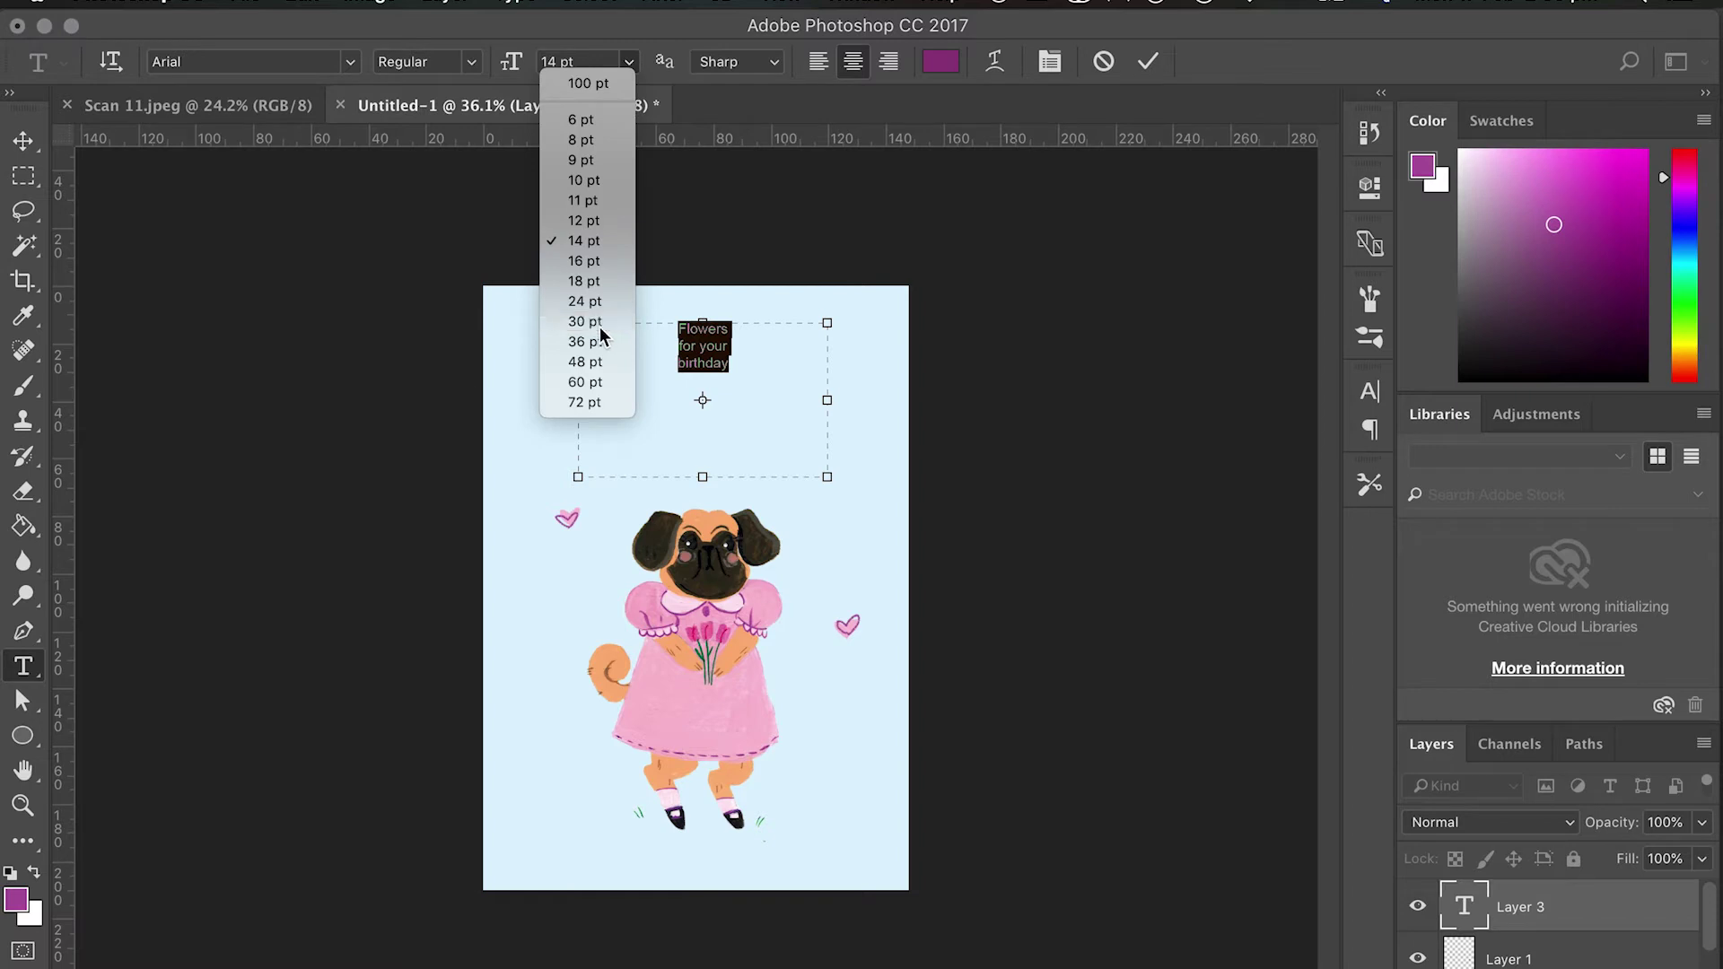
{"action": "left_click", "coordinate": [351, 62]}
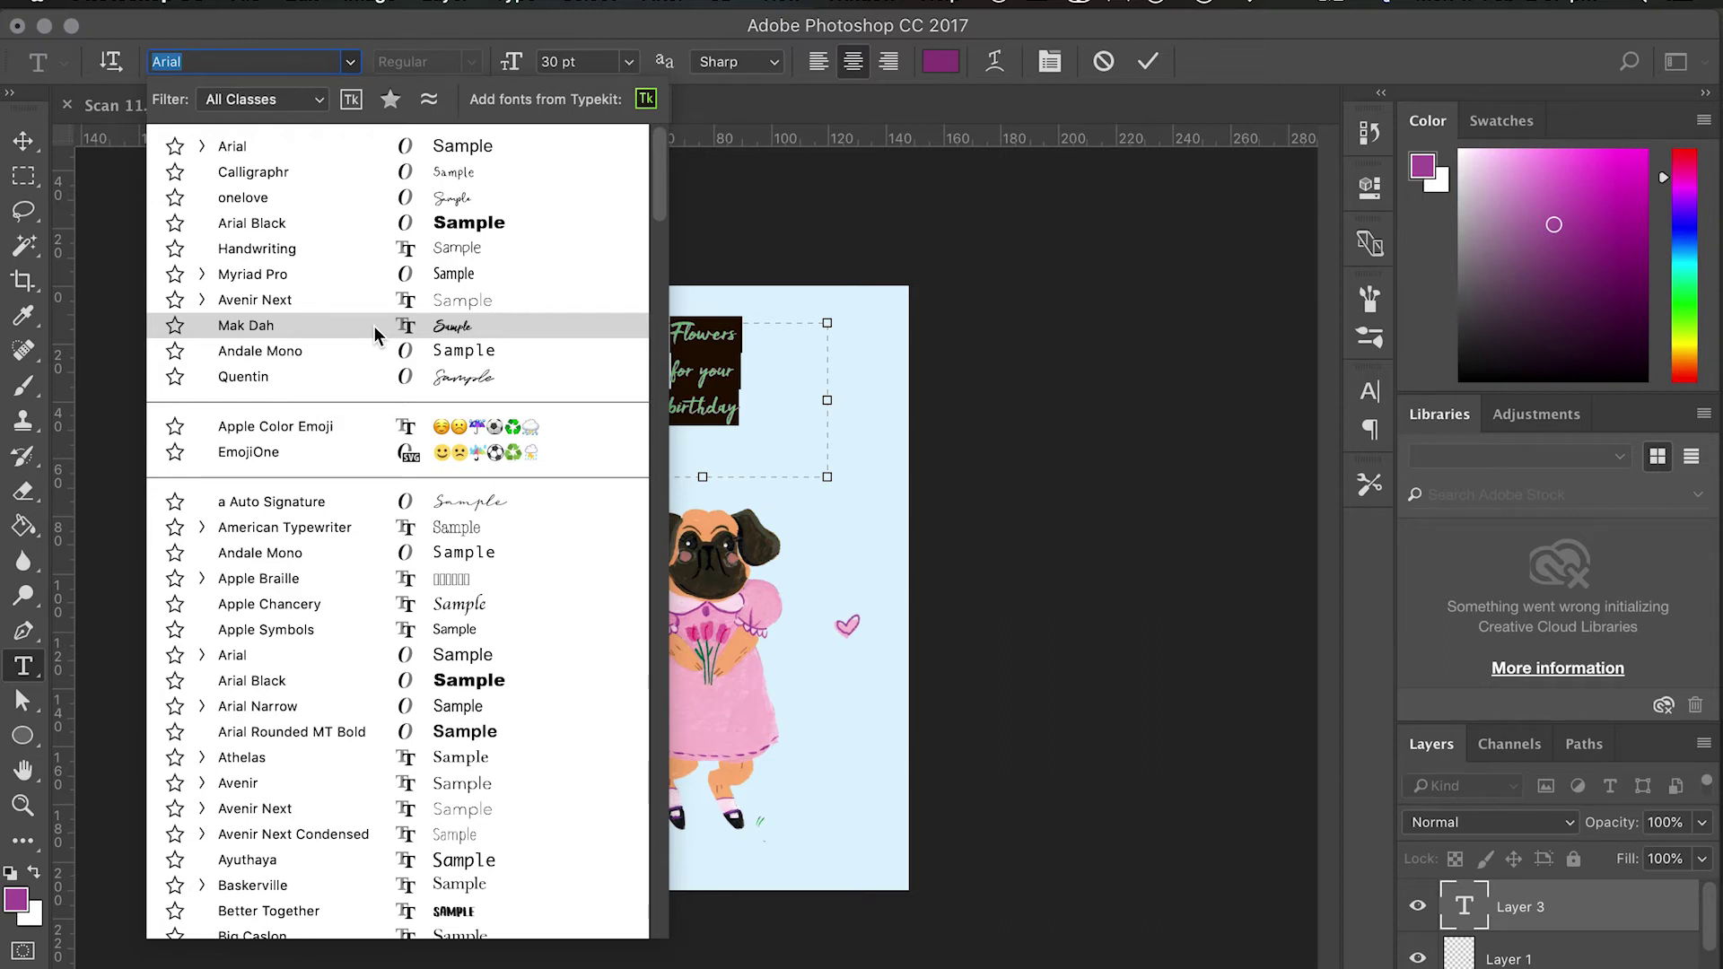
Set the greeting in Quentin at 48 pt, commit it, and nudge it slightly up.
{"action": "left_click", "coordinate": [400, 378]}
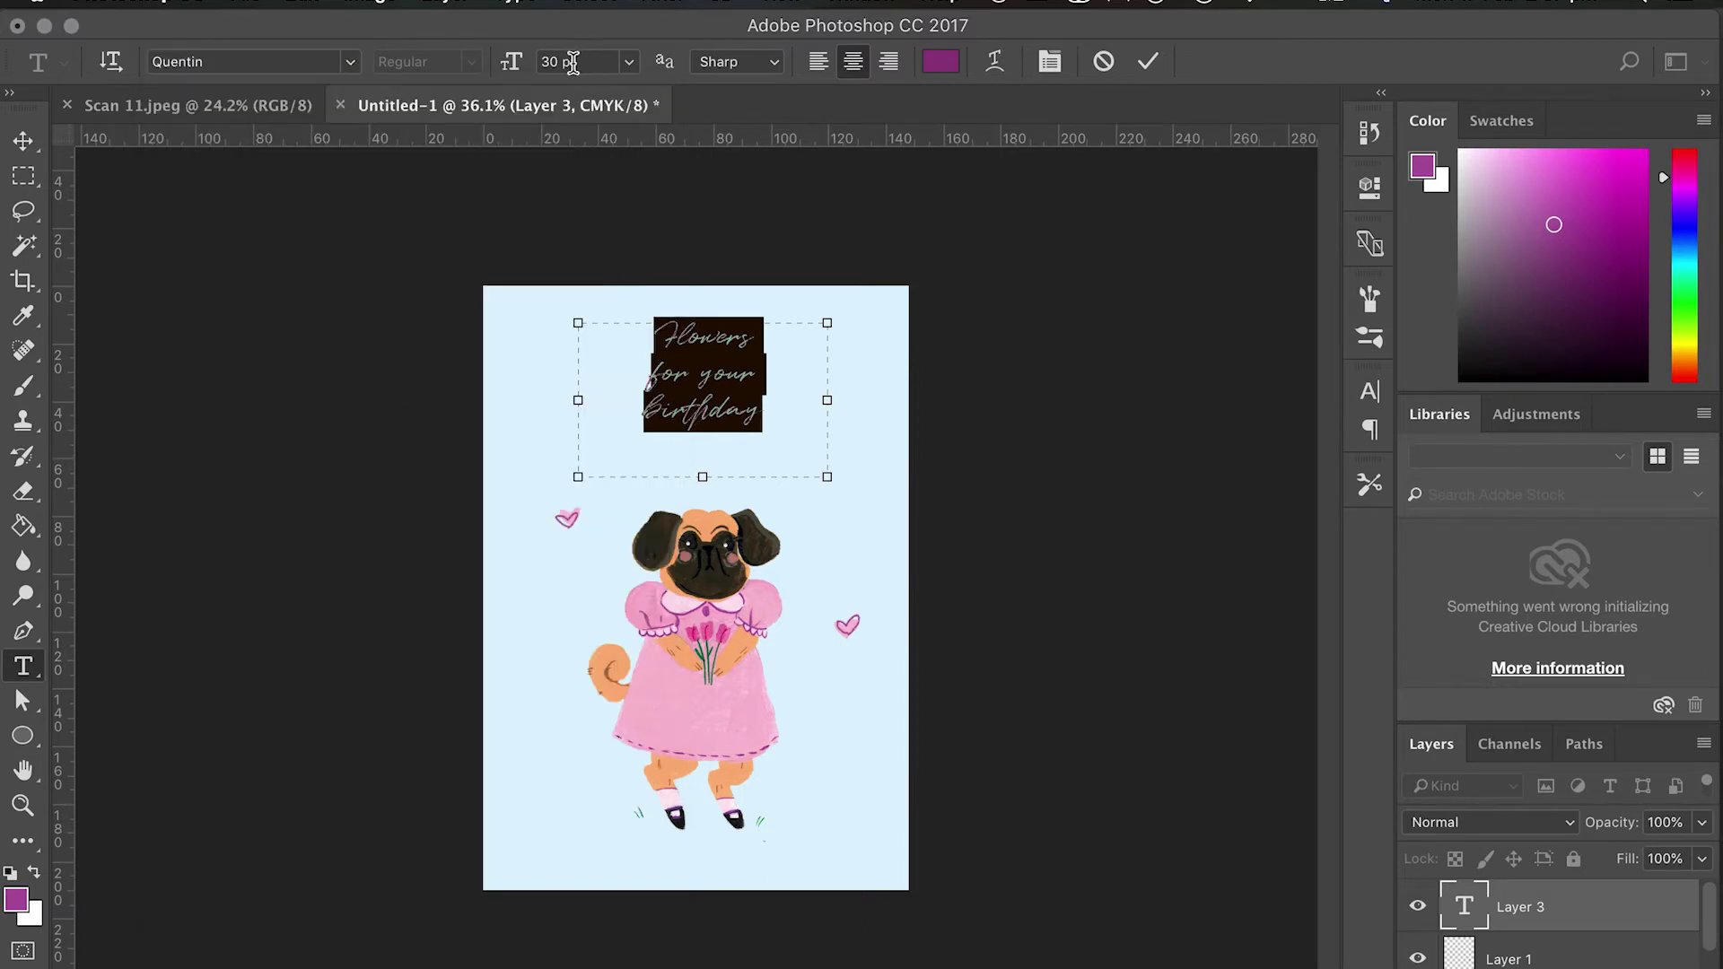
{"action": "left_click", "coordinate": [628, 61]}
{"action": "left_click", "coordinate": [585, 381]}
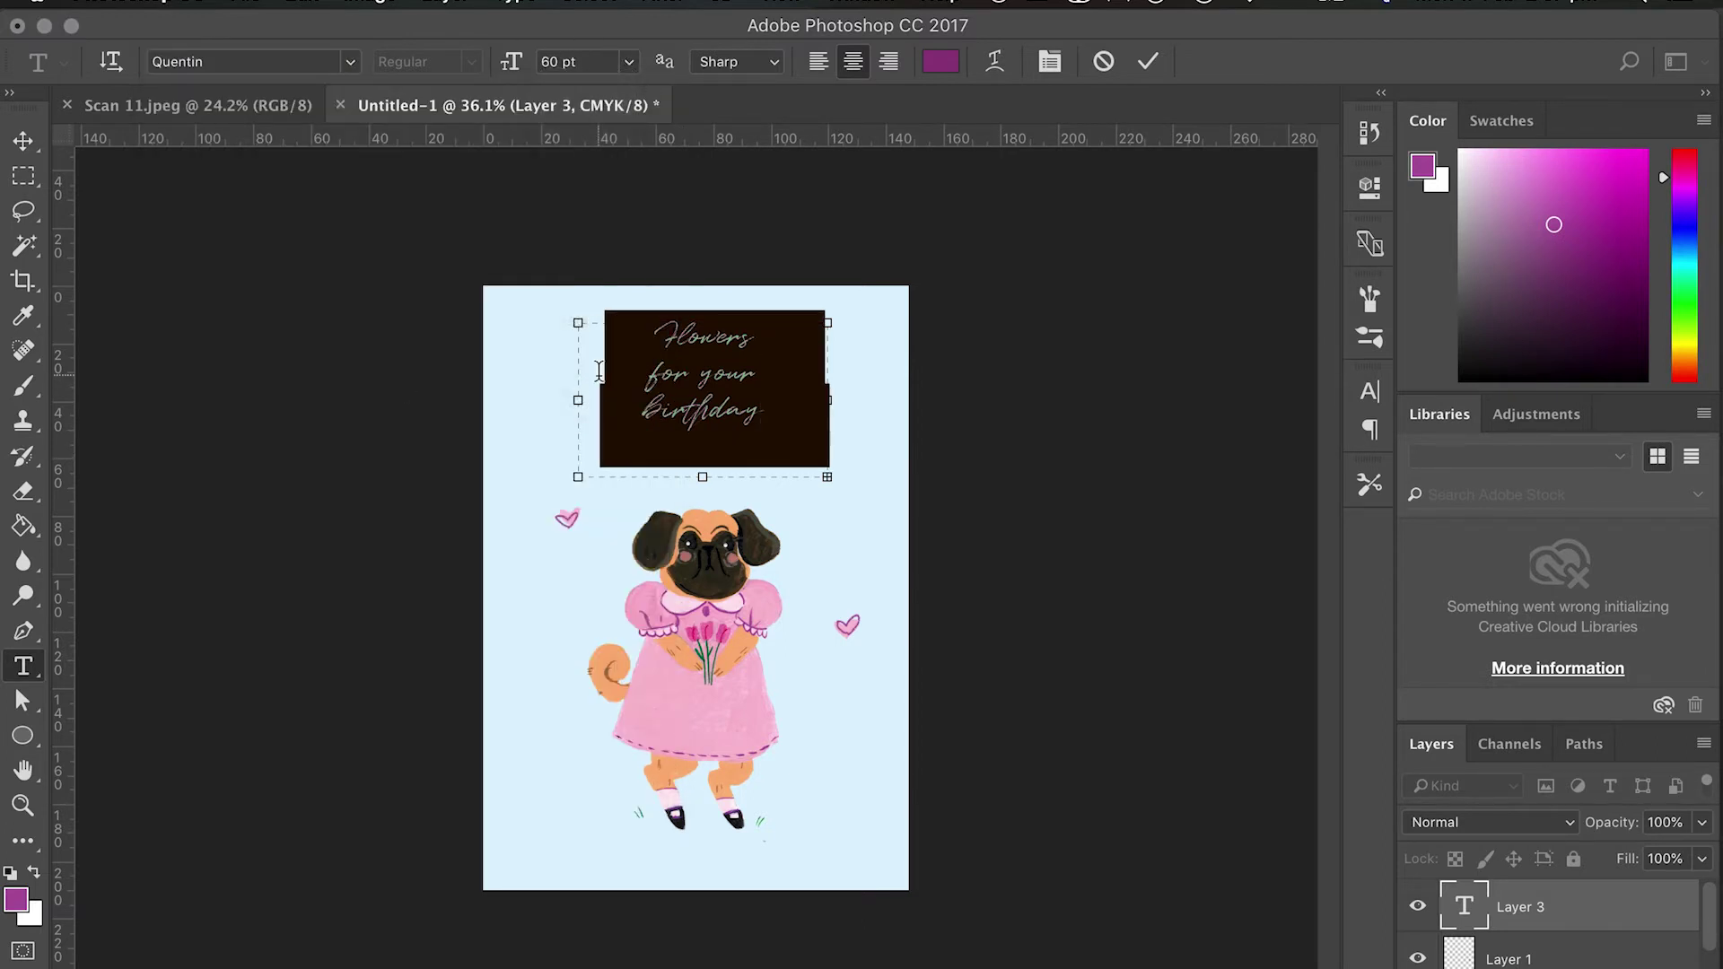
{"action": "left_click", "coordinate": [631, 62]}
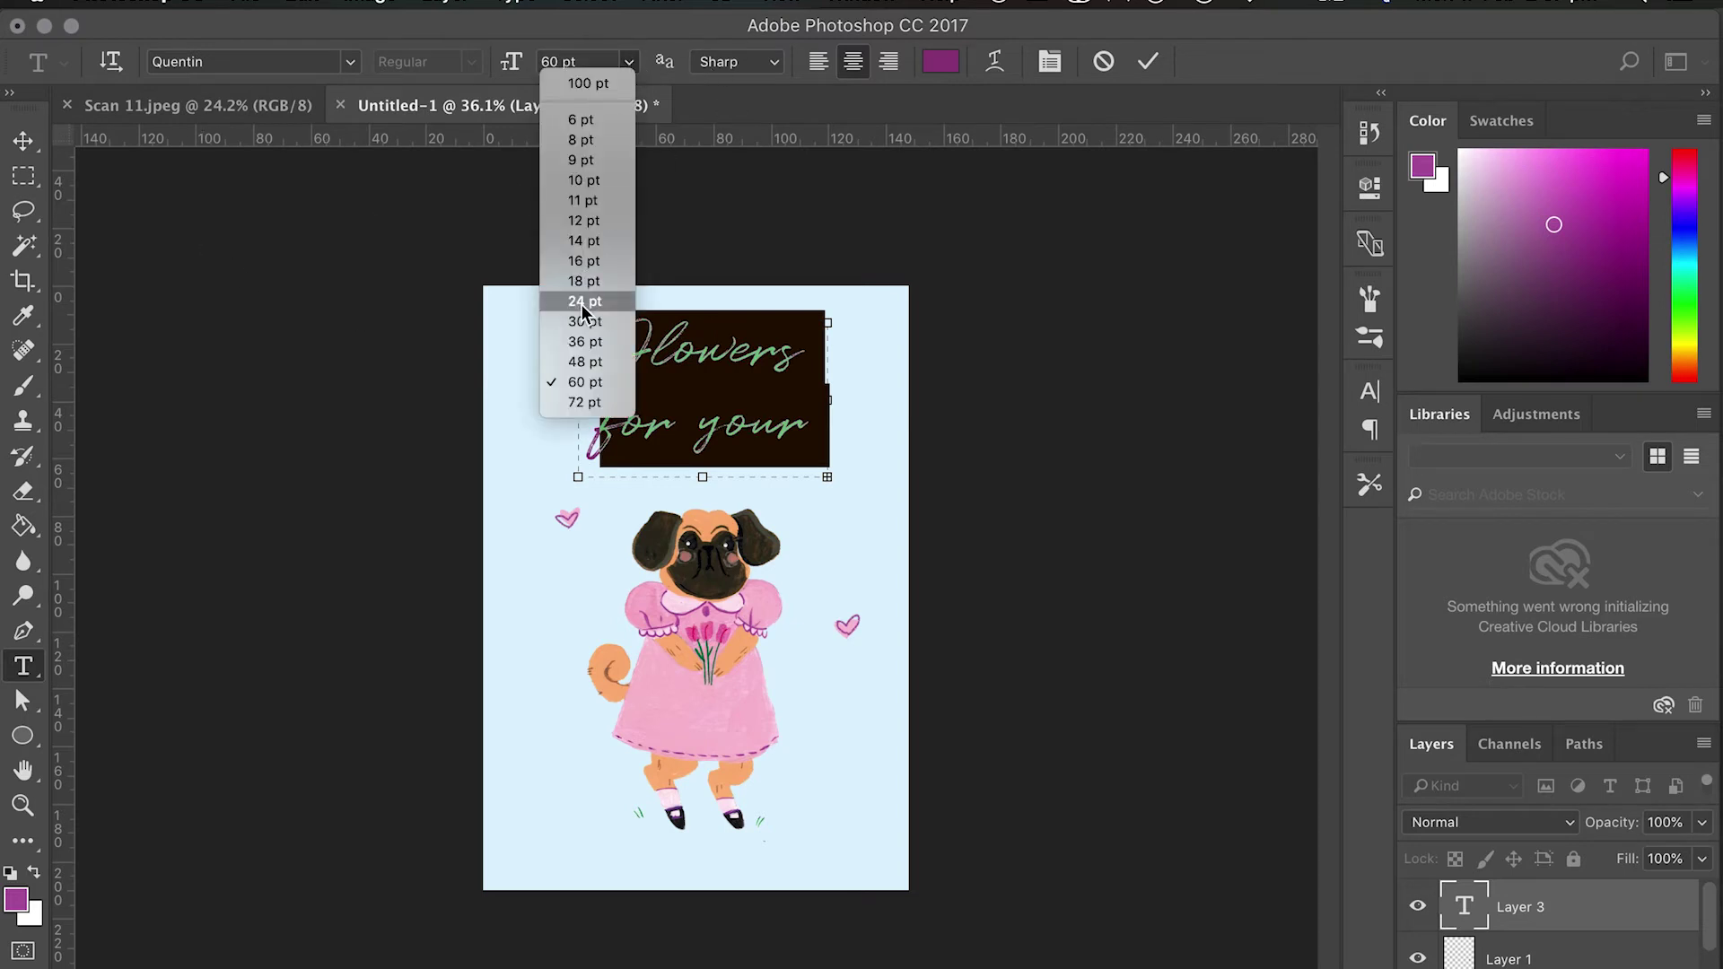
{"action": "left_click", "coordinate": [585, 361]}
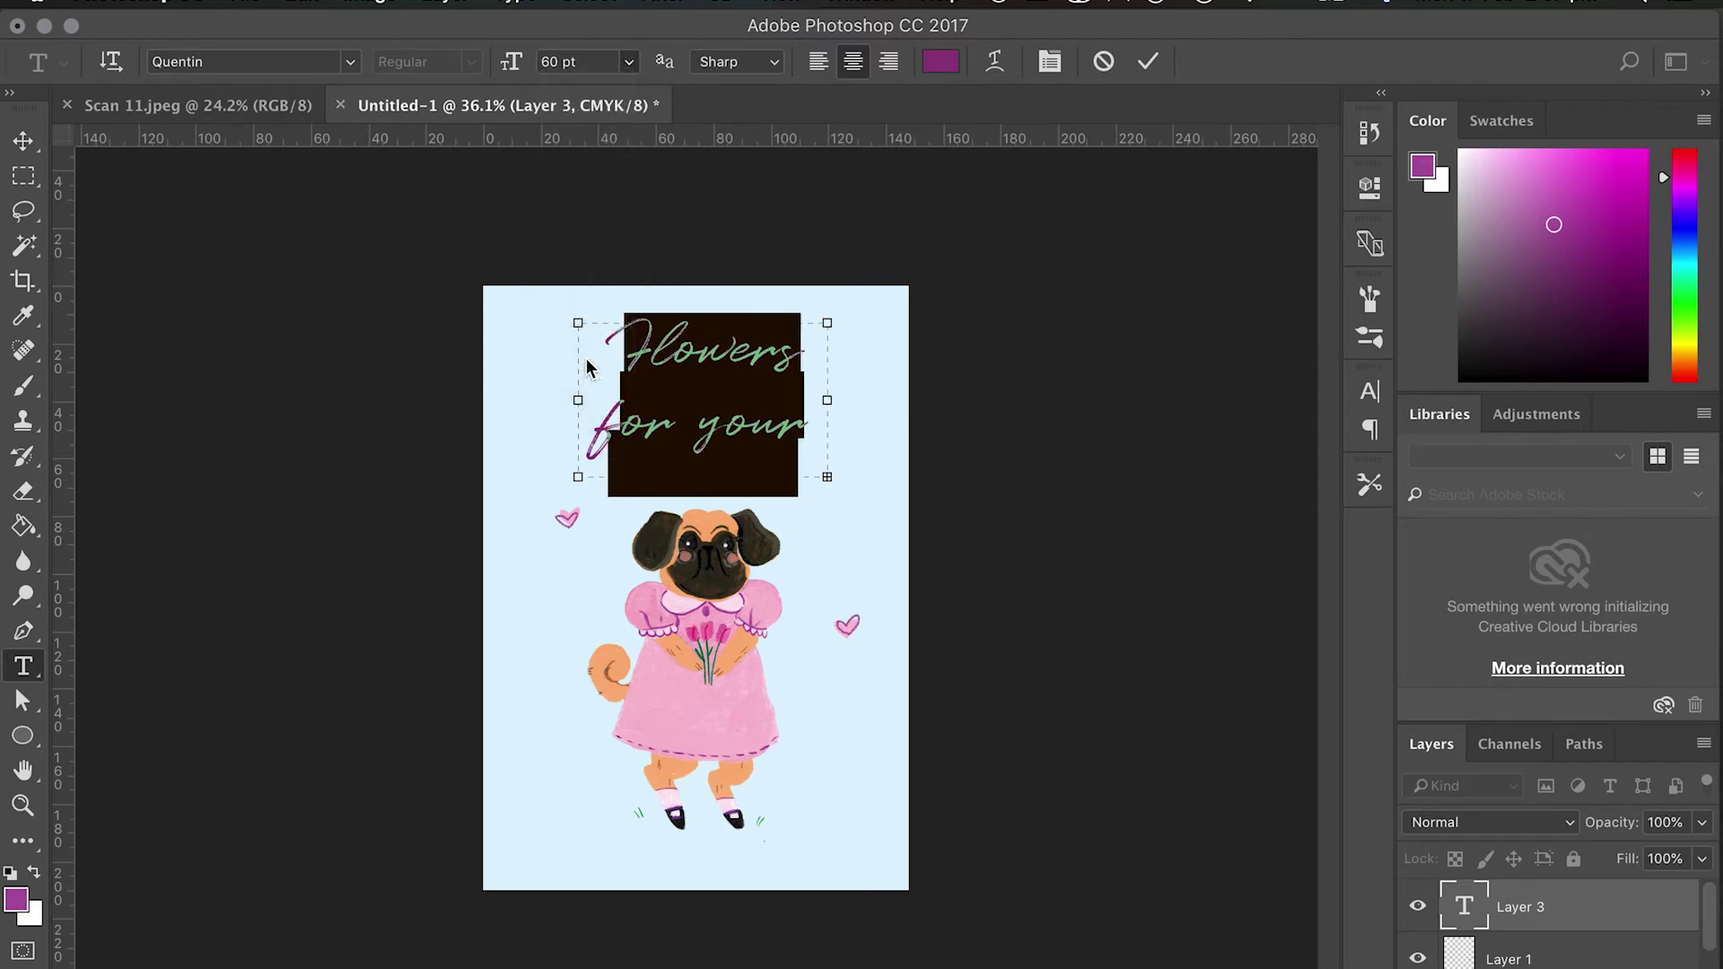
{"action": "left_click", "coordinate": [21, 141]}
{"action": "left_click_drag", "start_coordinate": [747, 411], "coordinate": [740, 401]}
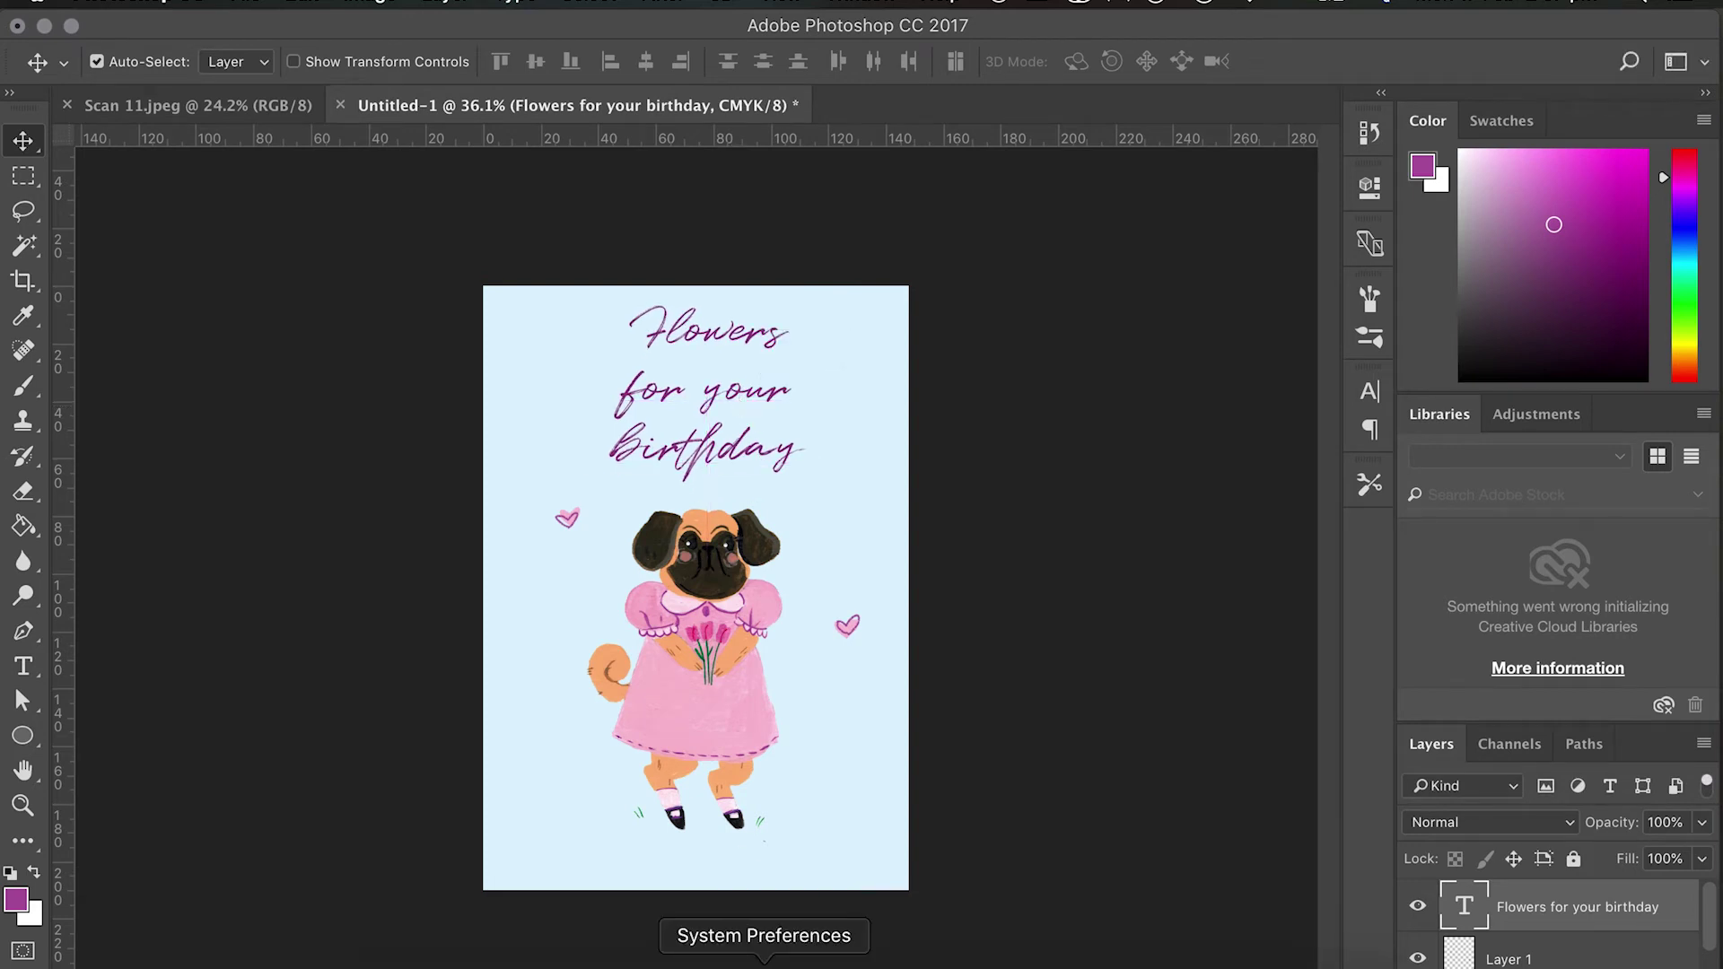
Reselect the heading text and change its font to Mak Dah.
{"action": "left_click", "coordinate": [24, 666]}
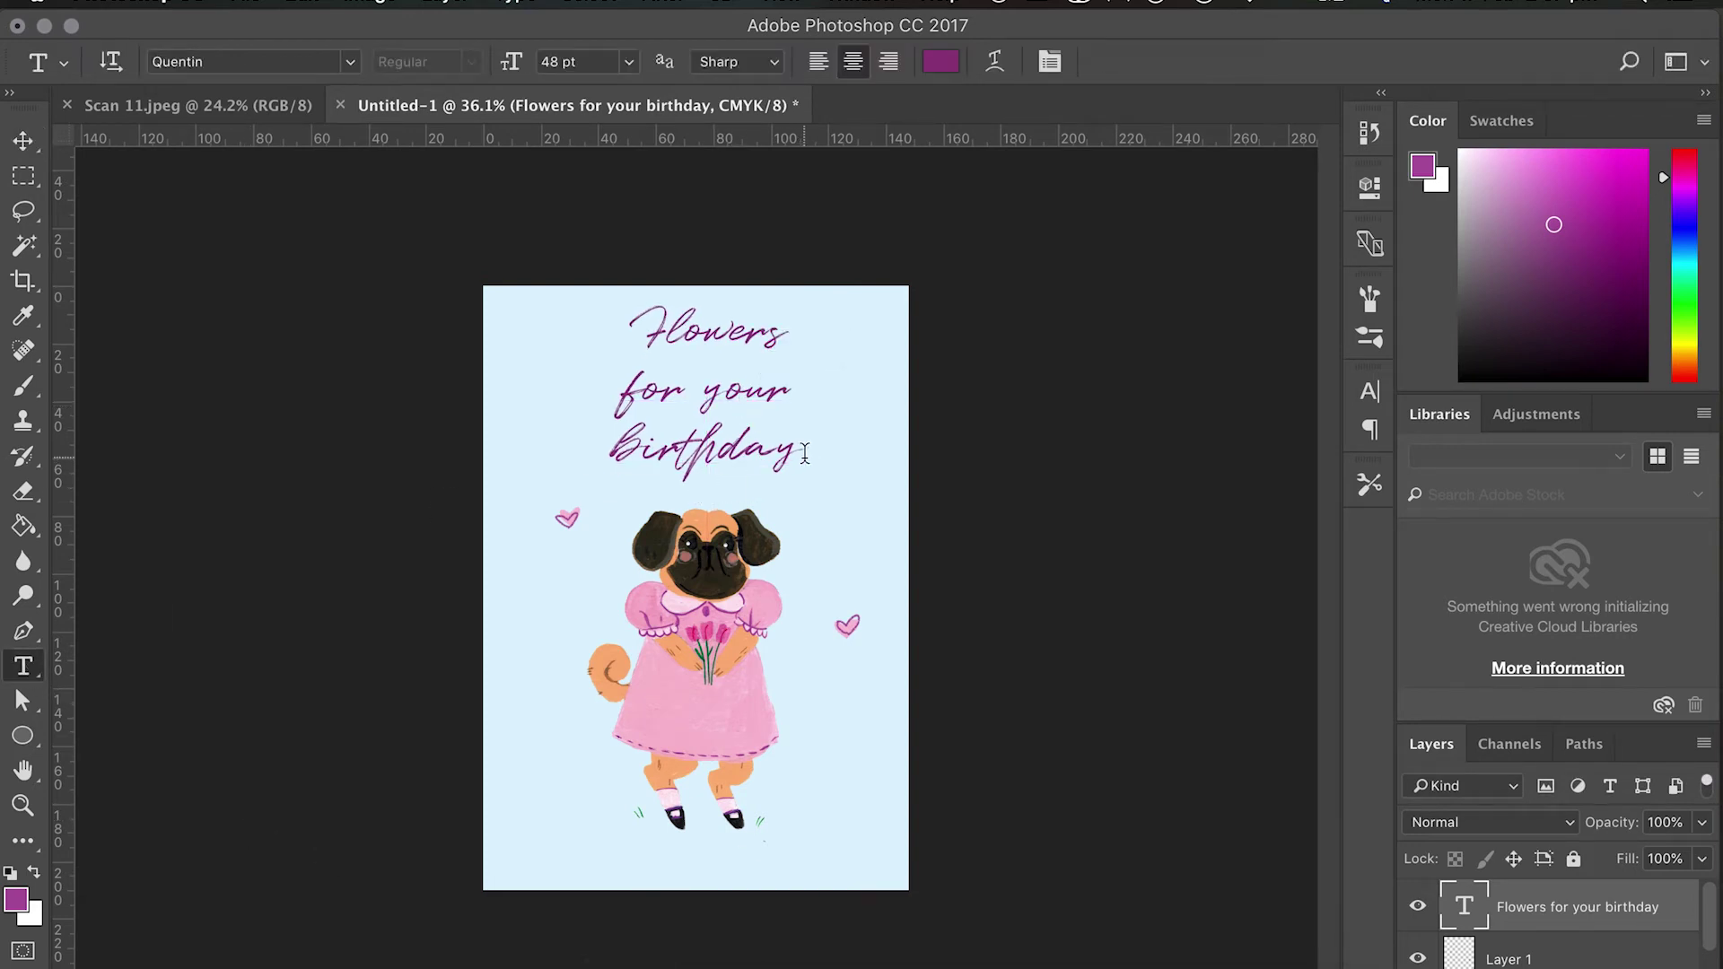
{"action": "left_click_drag", "start_coordinate": [804, 454], "coordinate": [577, 314]}
{"action": "left_click", "coordinate": [352, 62]}
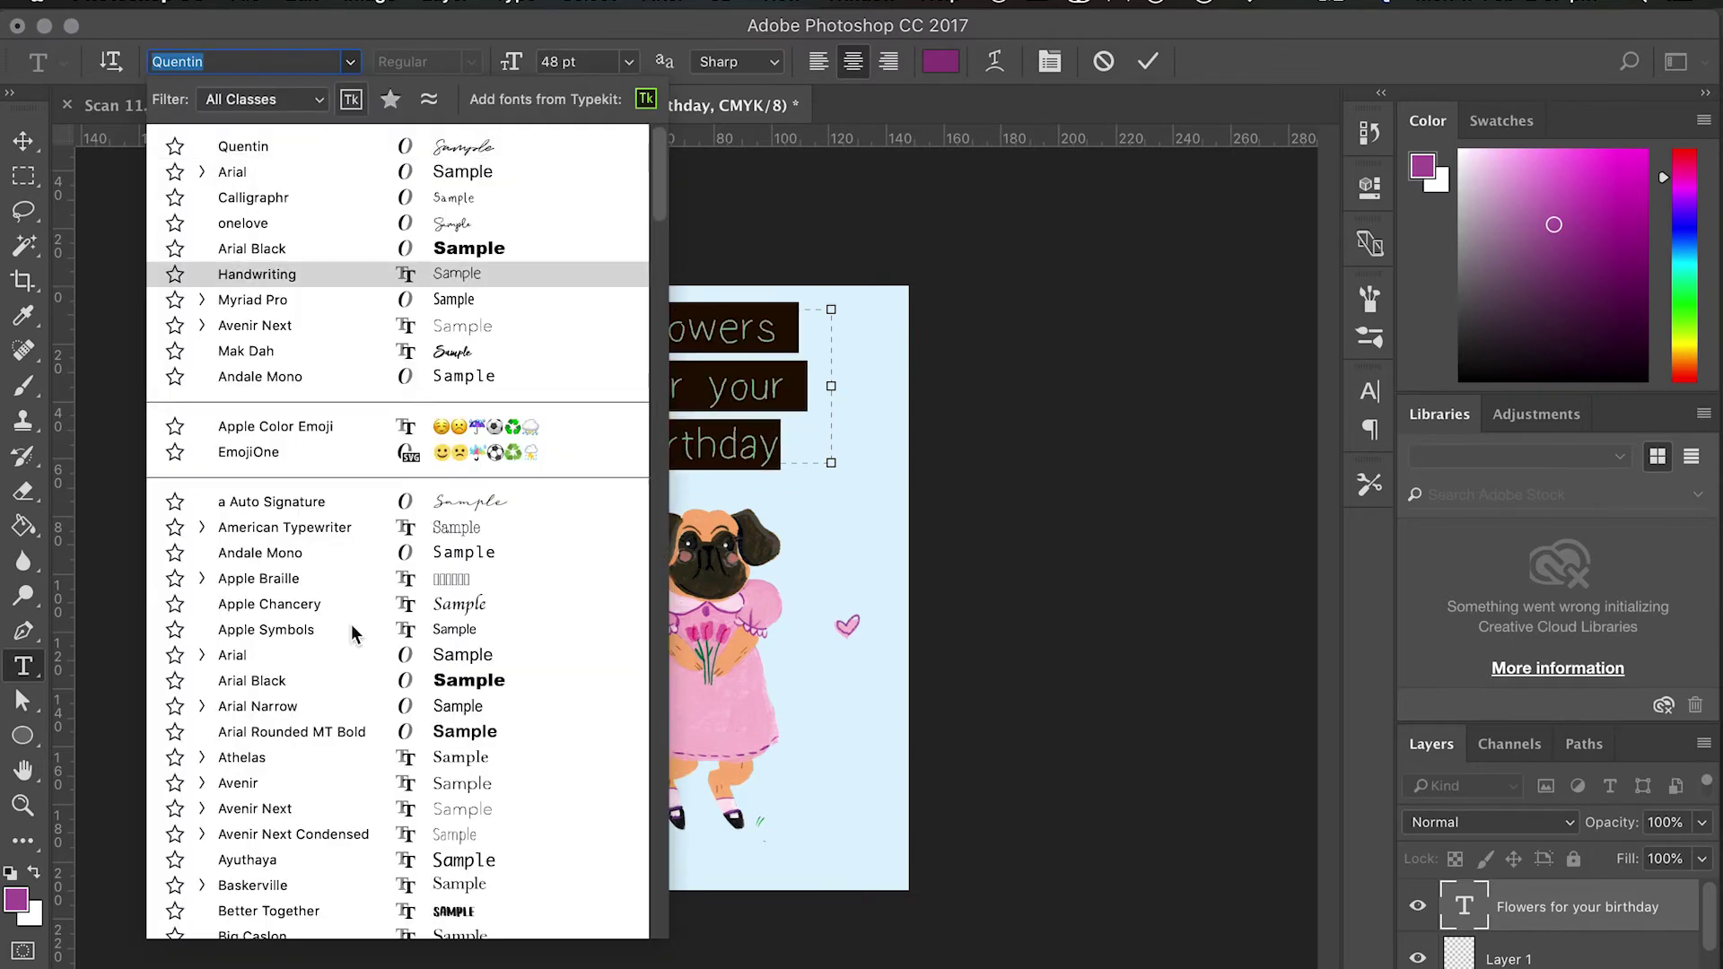
{"action": "scroll", "coordinate": [388, 703], "scroll_direction": "down", "scroll_amount": 10}
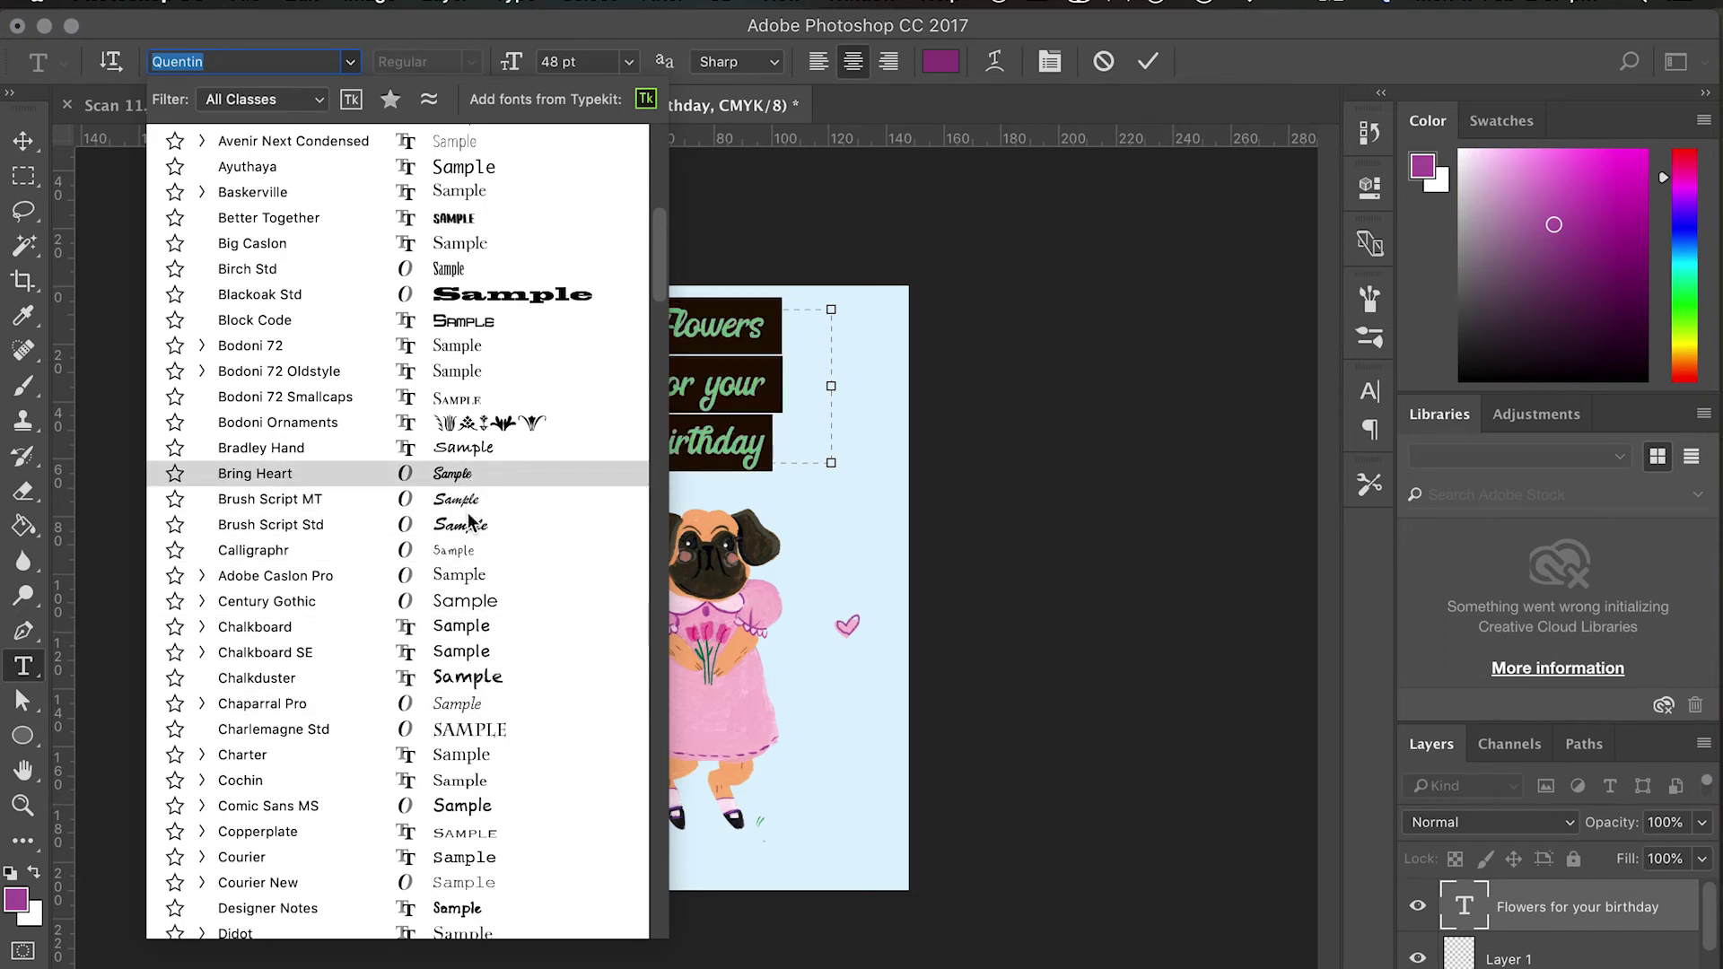
{"action": "scroll", "coordinate": [464, 794], "scroll_direction": "down", "scroll_amount": 10}
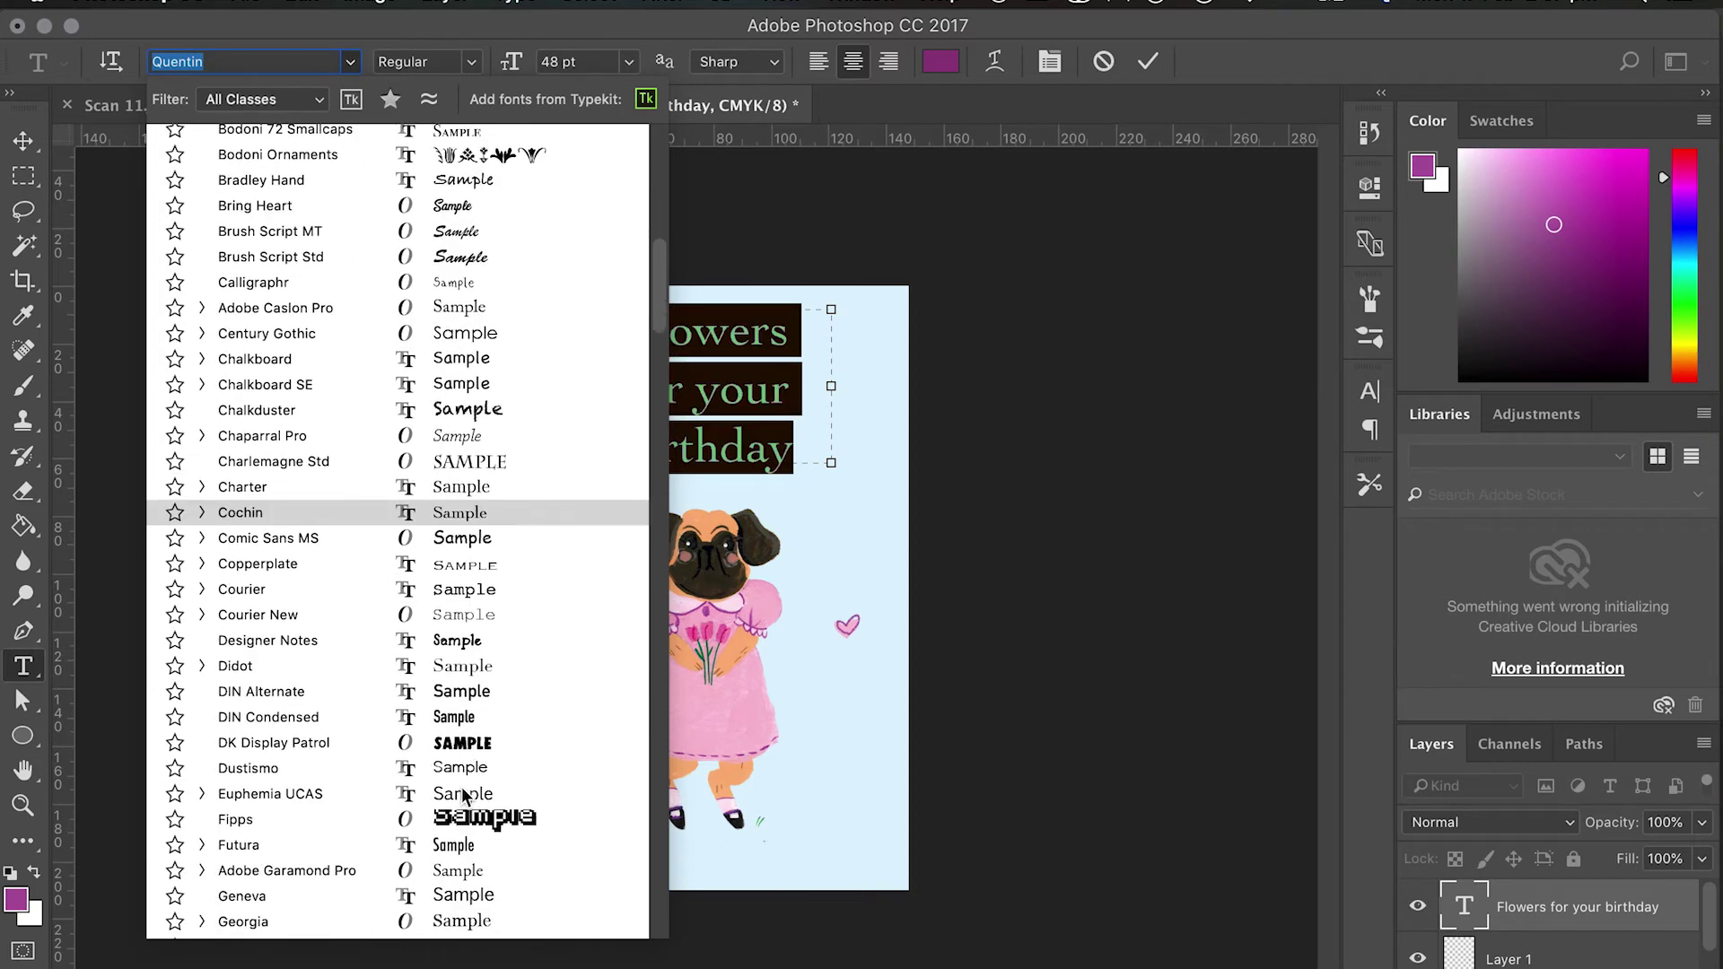
{"action": "scroll", "coordinate": [464, 773], "scroll_direction": "down", "scroll_amount": 1}
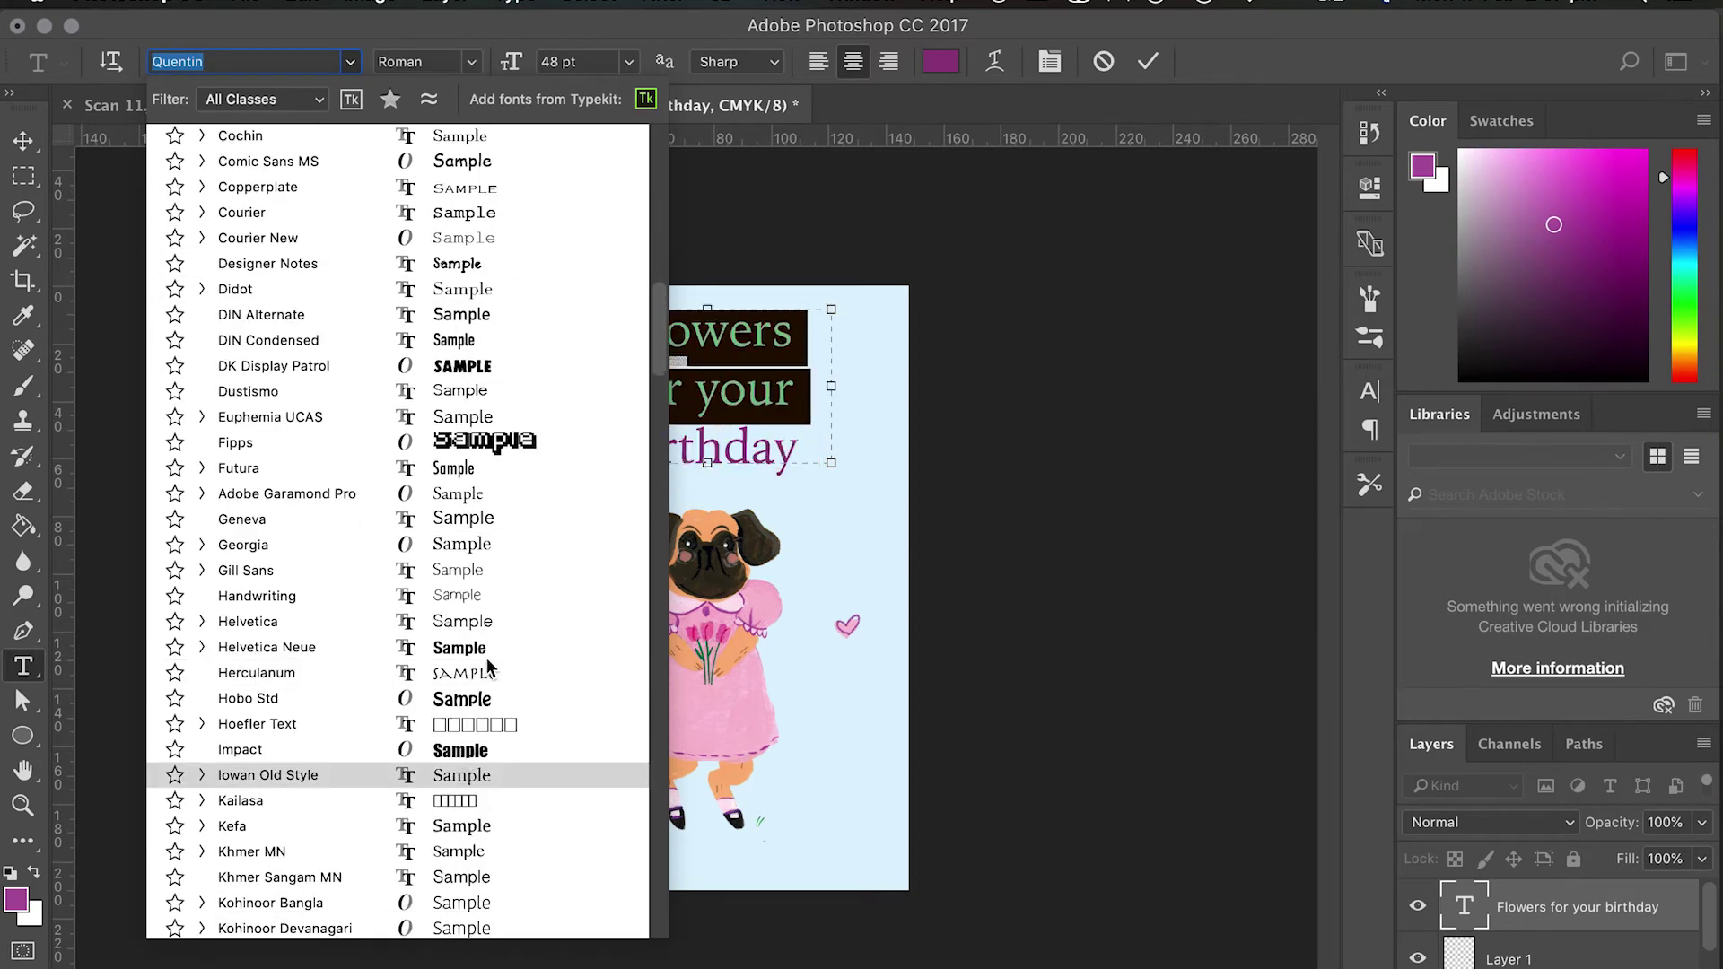
{"action": "scroll", "coordinate": [491, 660], "scroll_direction": "down", "scroll_amount": 5}
{"action": "scroll", "coordinate": [492, 664], "scroll_direction": "down", "scroll_amount": 2}
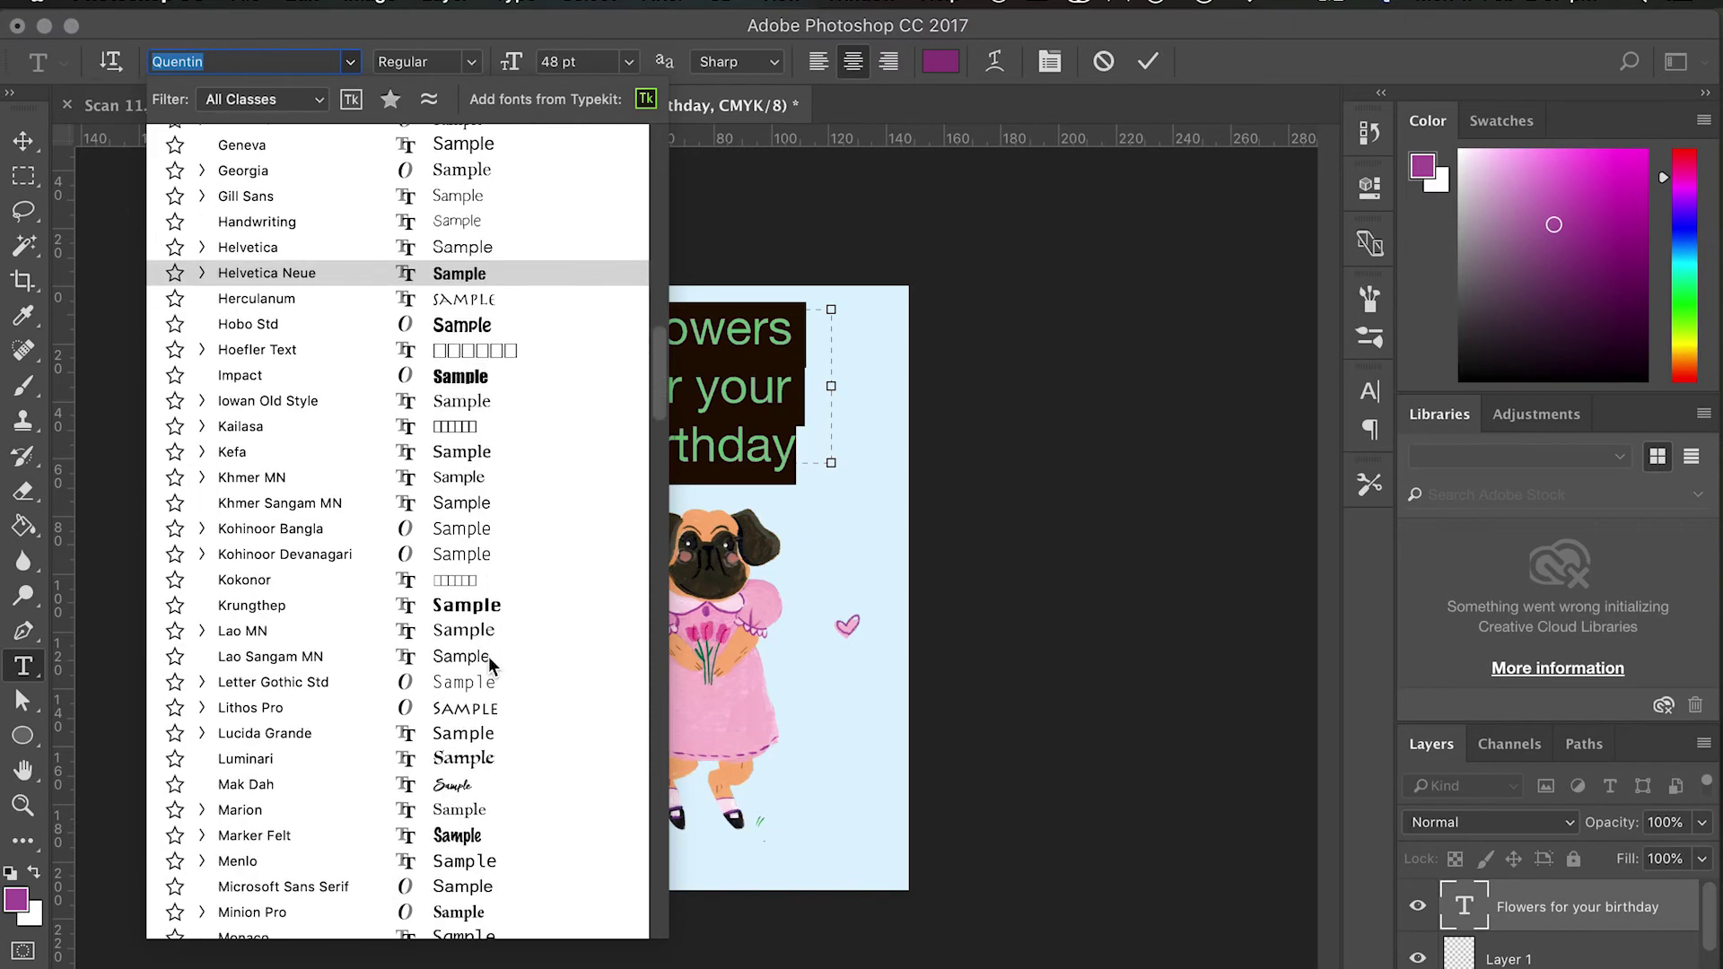
{"action": "left_click", "coordinate": [457, 785]}
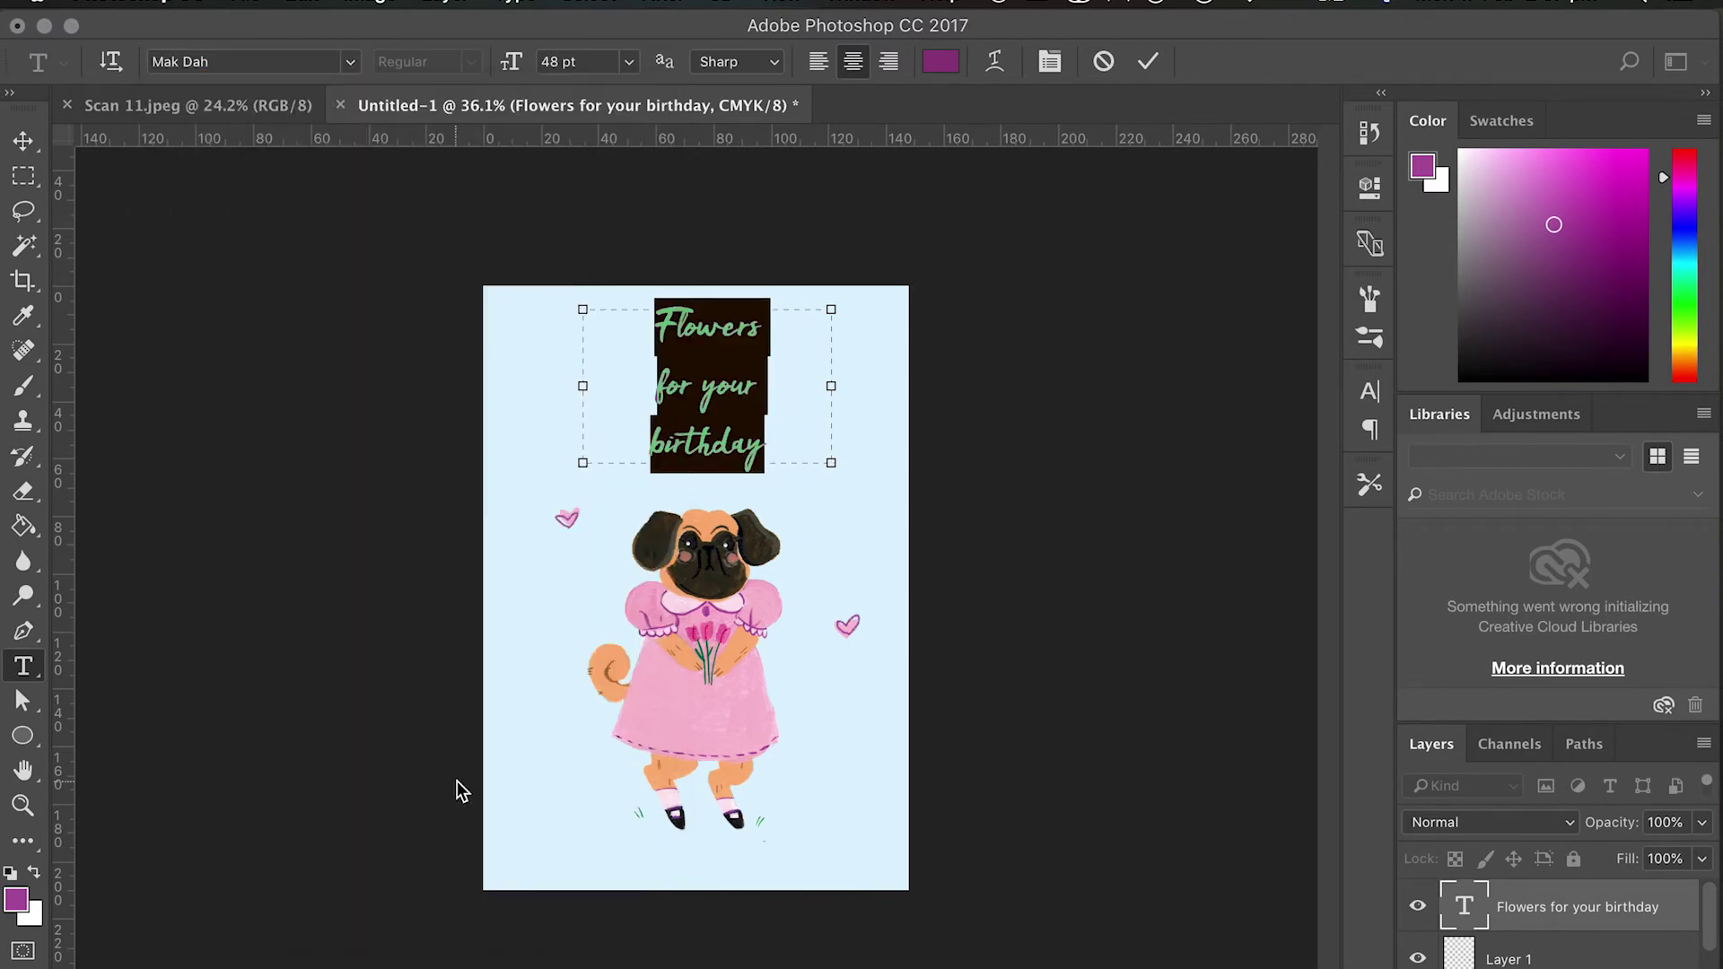
{"action": "left_click", "coordinate": [25, 143]}
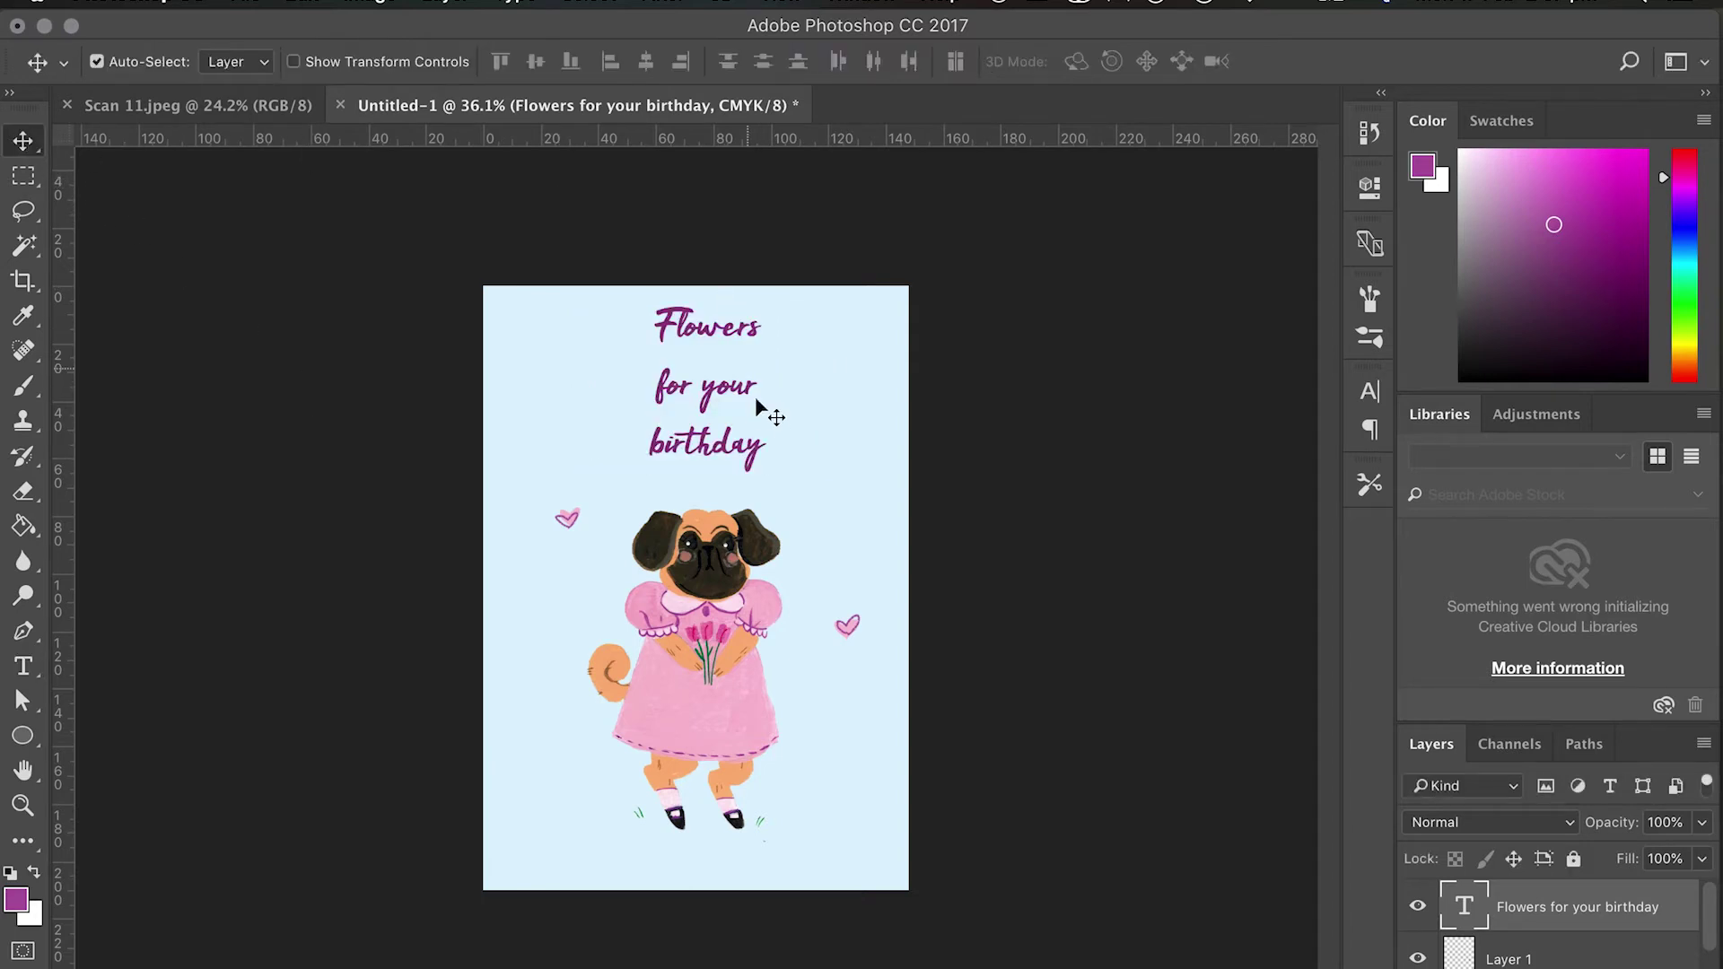
Nudge the heading slightly down and turn its text black.
{"action": "left_click_drag", "start_coordinate": [727, 416], "coordinate": [727, 421]}
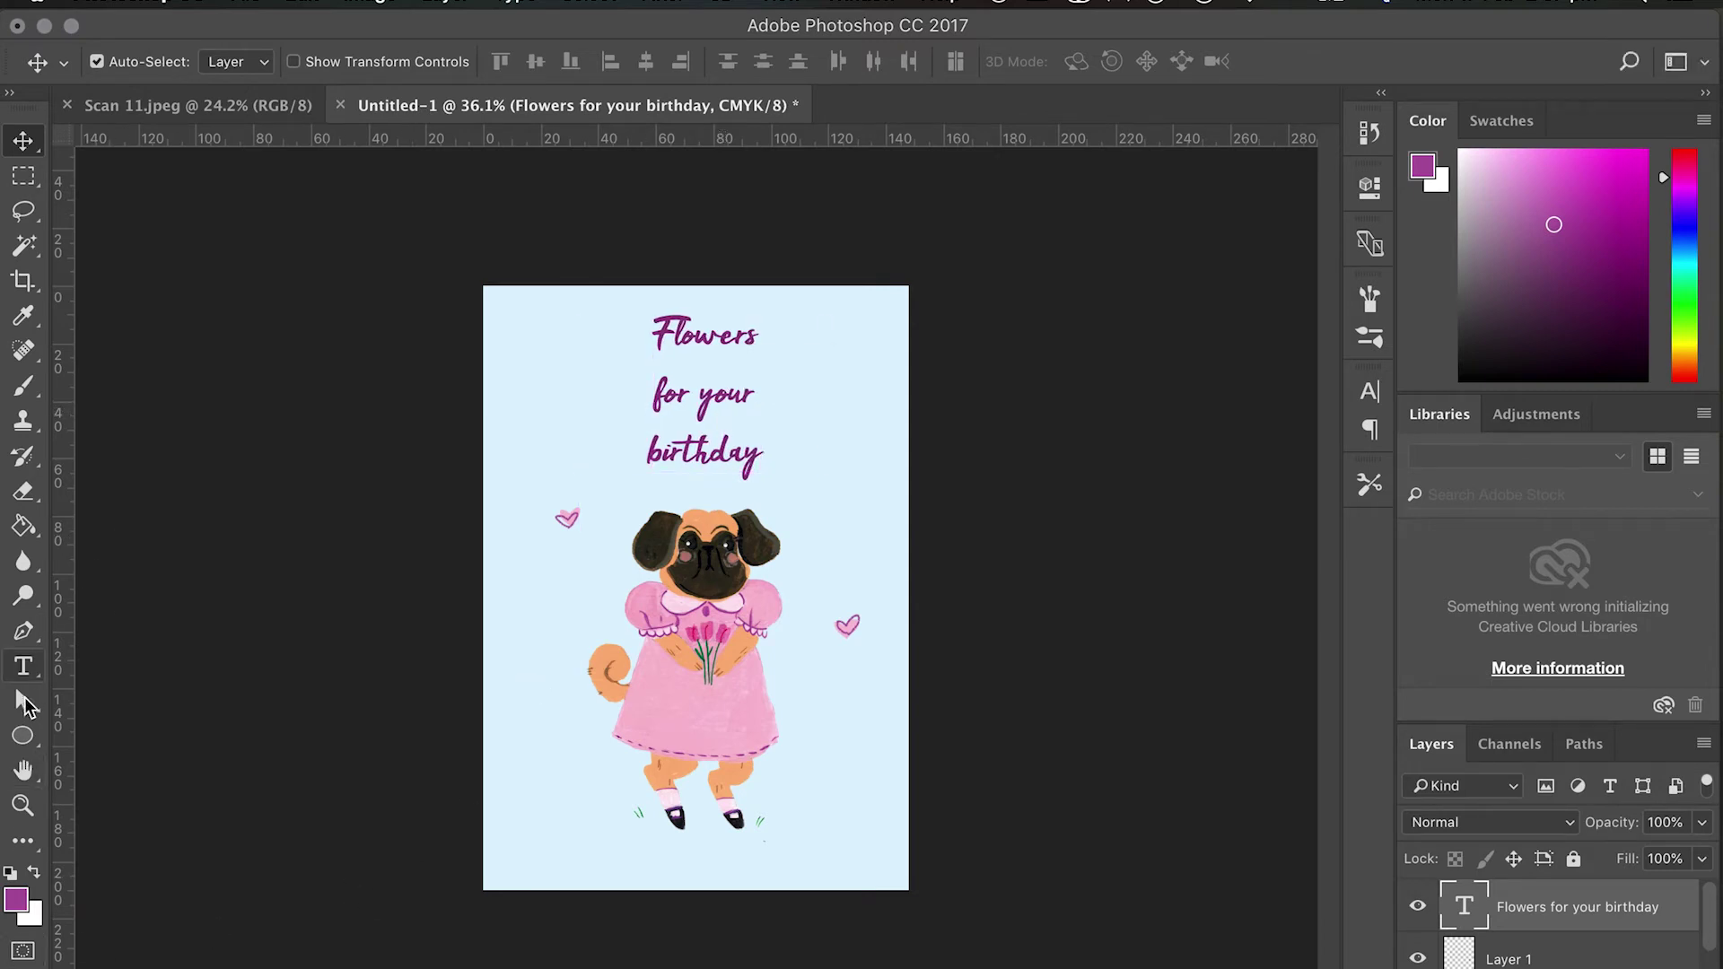
{"action": "left_click", "coordinate": [23, 666]}
{"action": "left_click_drag", "start_coordinate": [764, 449], "coordinate": [591, 325]}
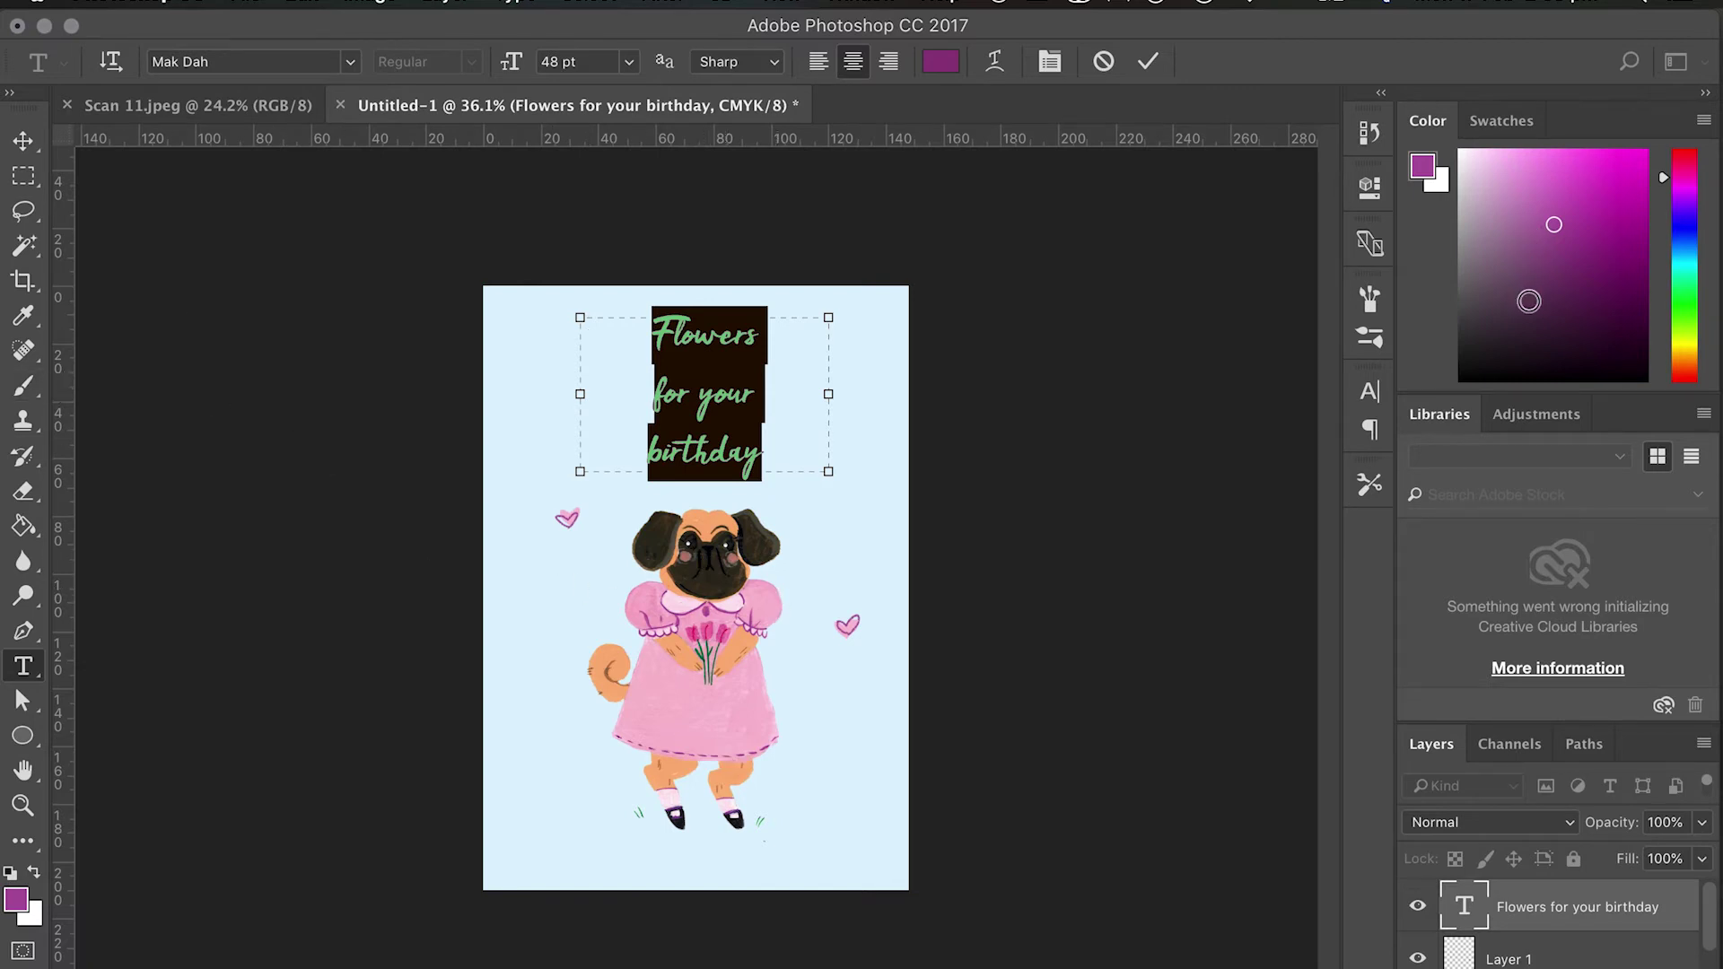
{"action": "left_click_drag", "start_coordinate": [1529, 301], "coordinate": [1461, 379]}
{"action": "left_click", "coordinate": [24, 386]}
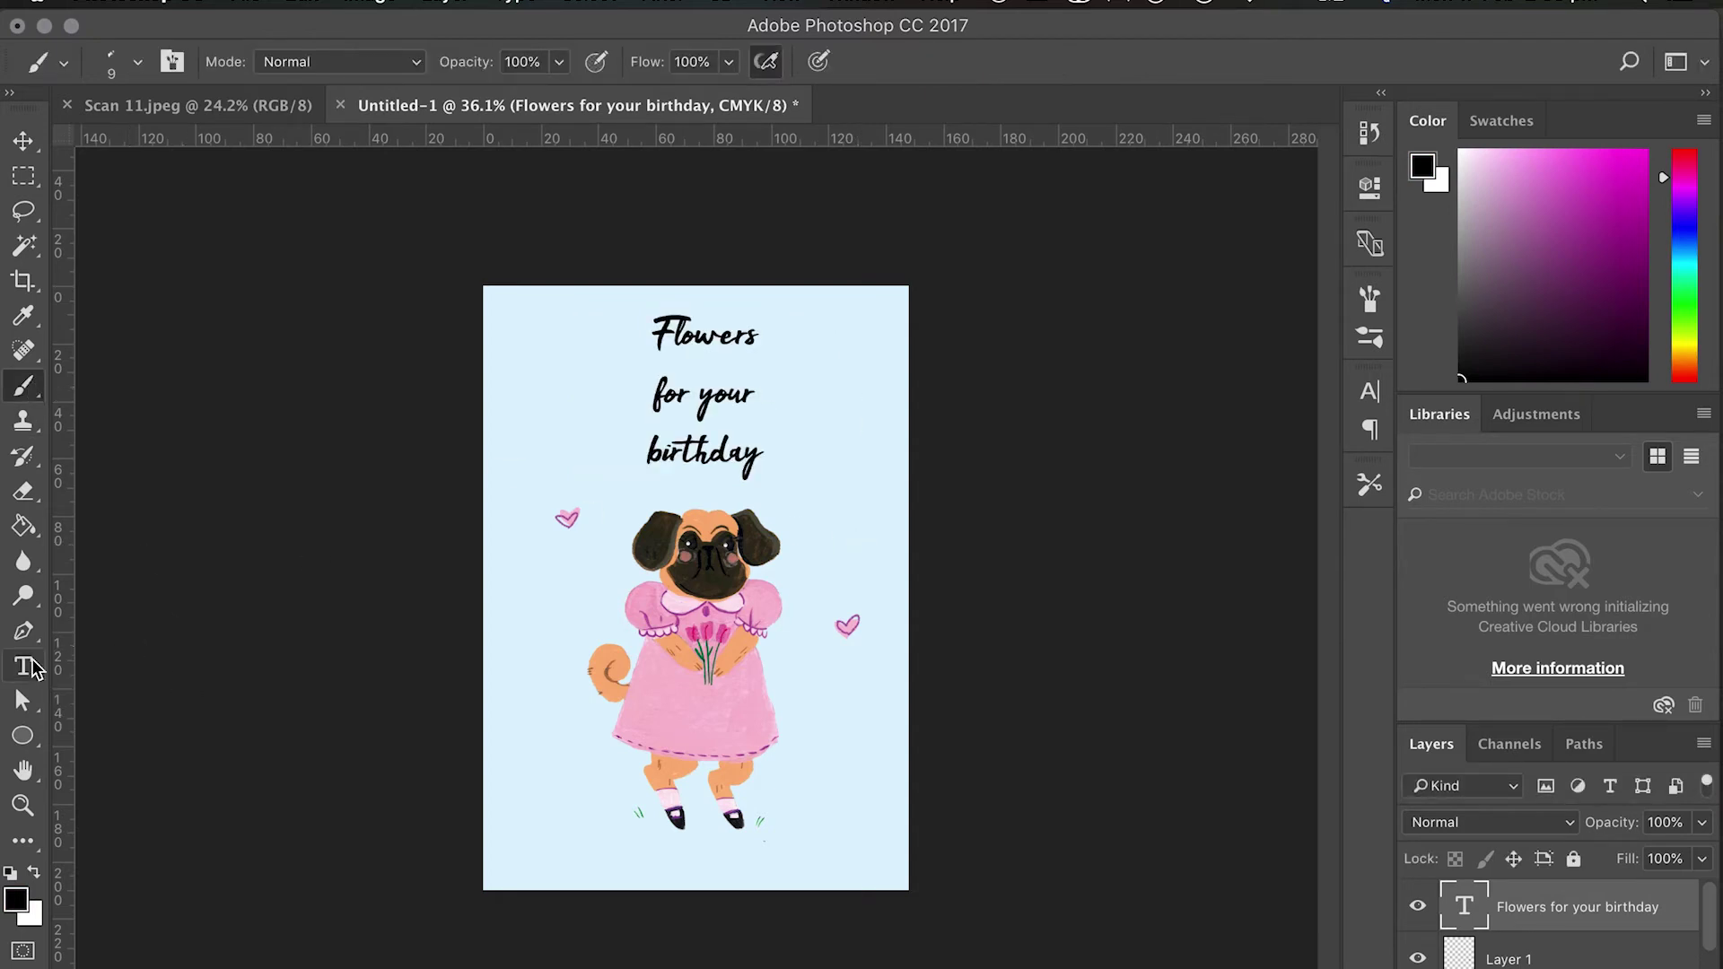
Select all three lines of the heading for editing again.
{"action": "left_click", "coordinate": [31, 668]}
{"action": "left_click", "coordinate": [760, 456]}
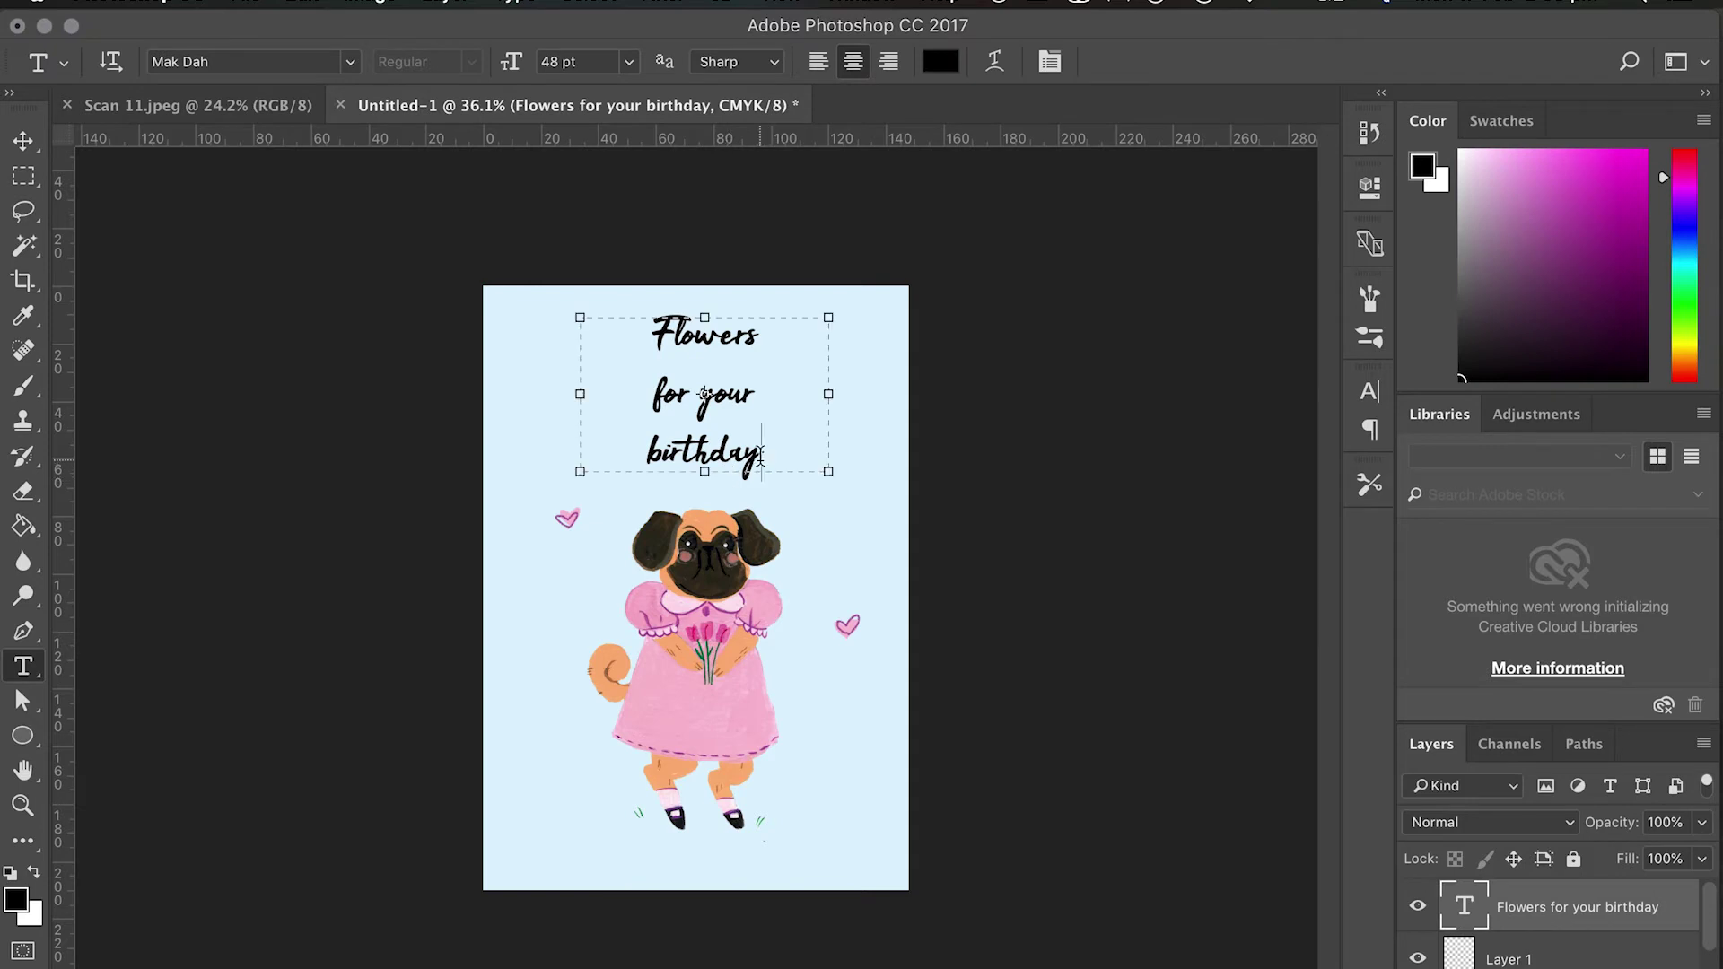
{"action": "left_click_drag", "start_coordinate": [760, 456], "coordinate": [536, 313]}
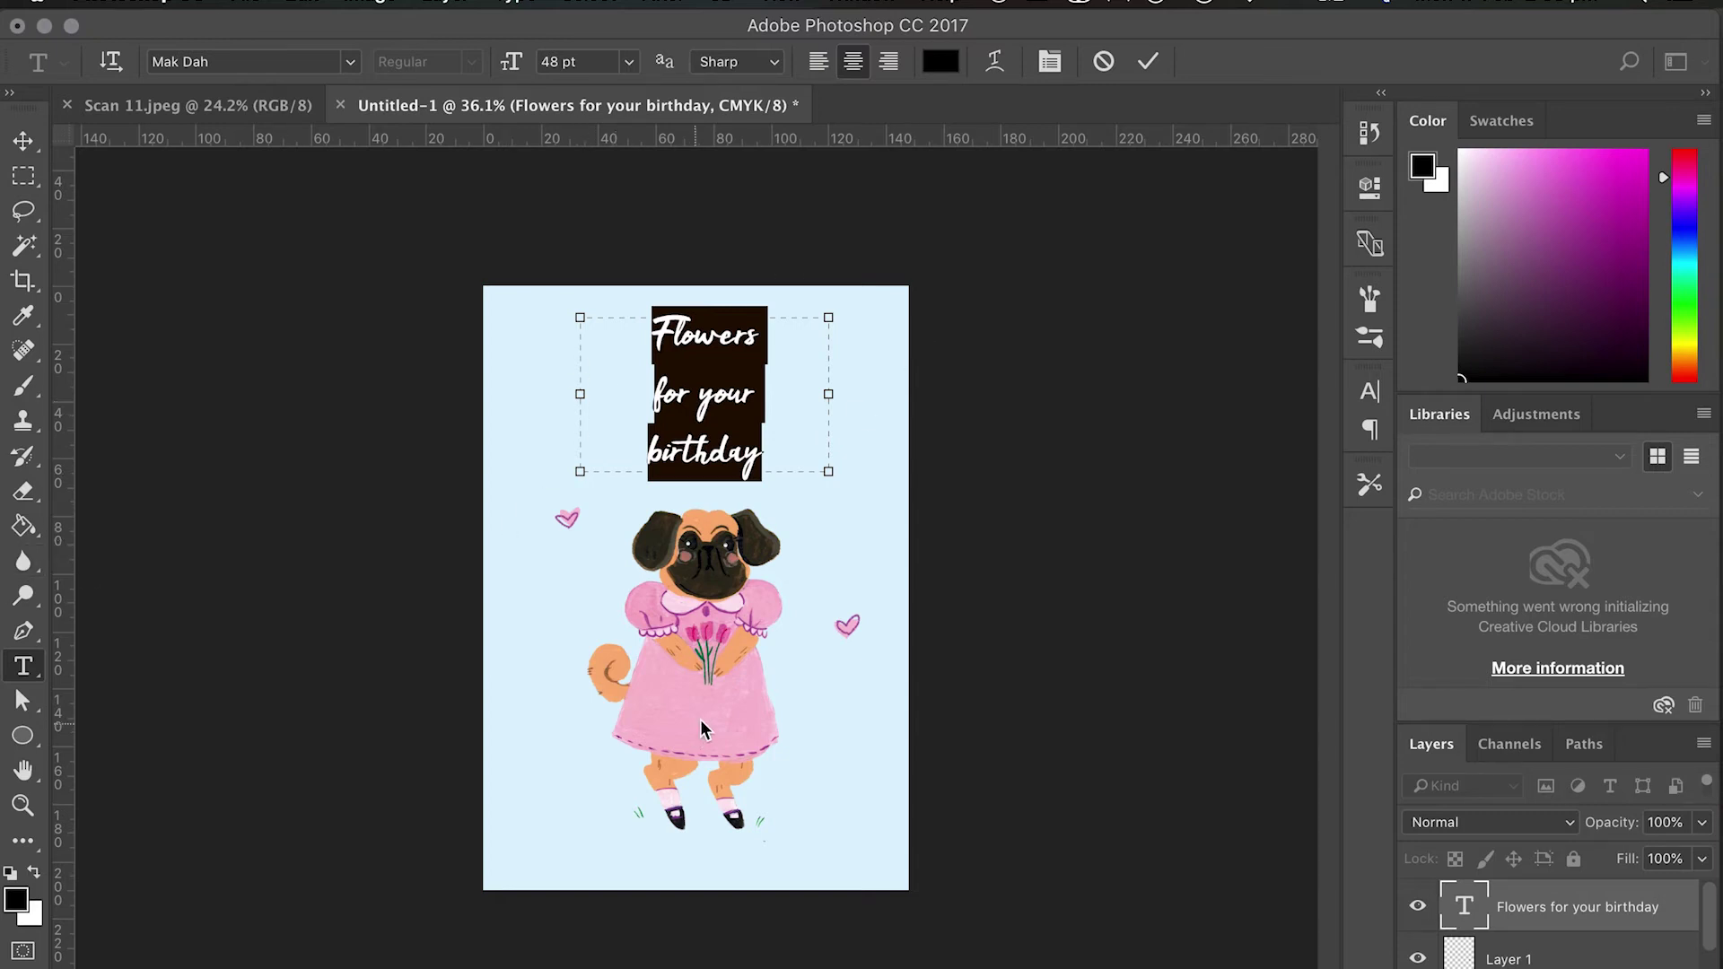
Recolour the heading raspberry pink e1558a, sampled from the pug's dress, and commit it.
{"action": "left_click", "coordinate": [941, 61]}
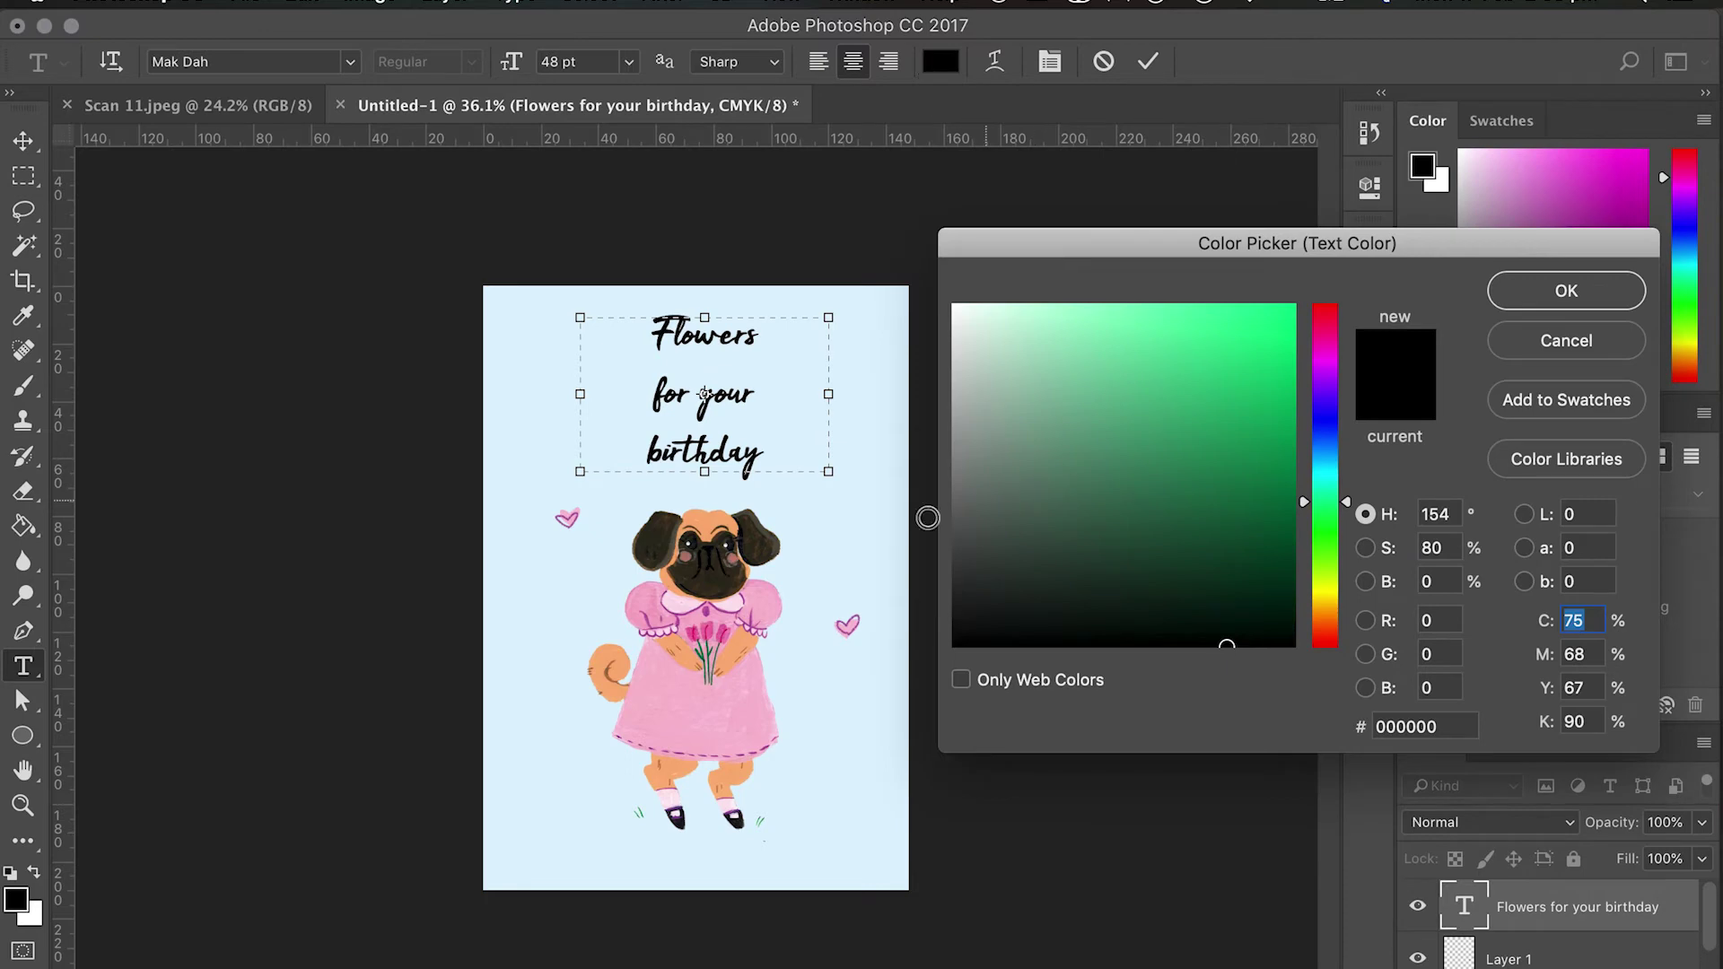
{"action": "left_click", "coordinate": [1561, 346]}
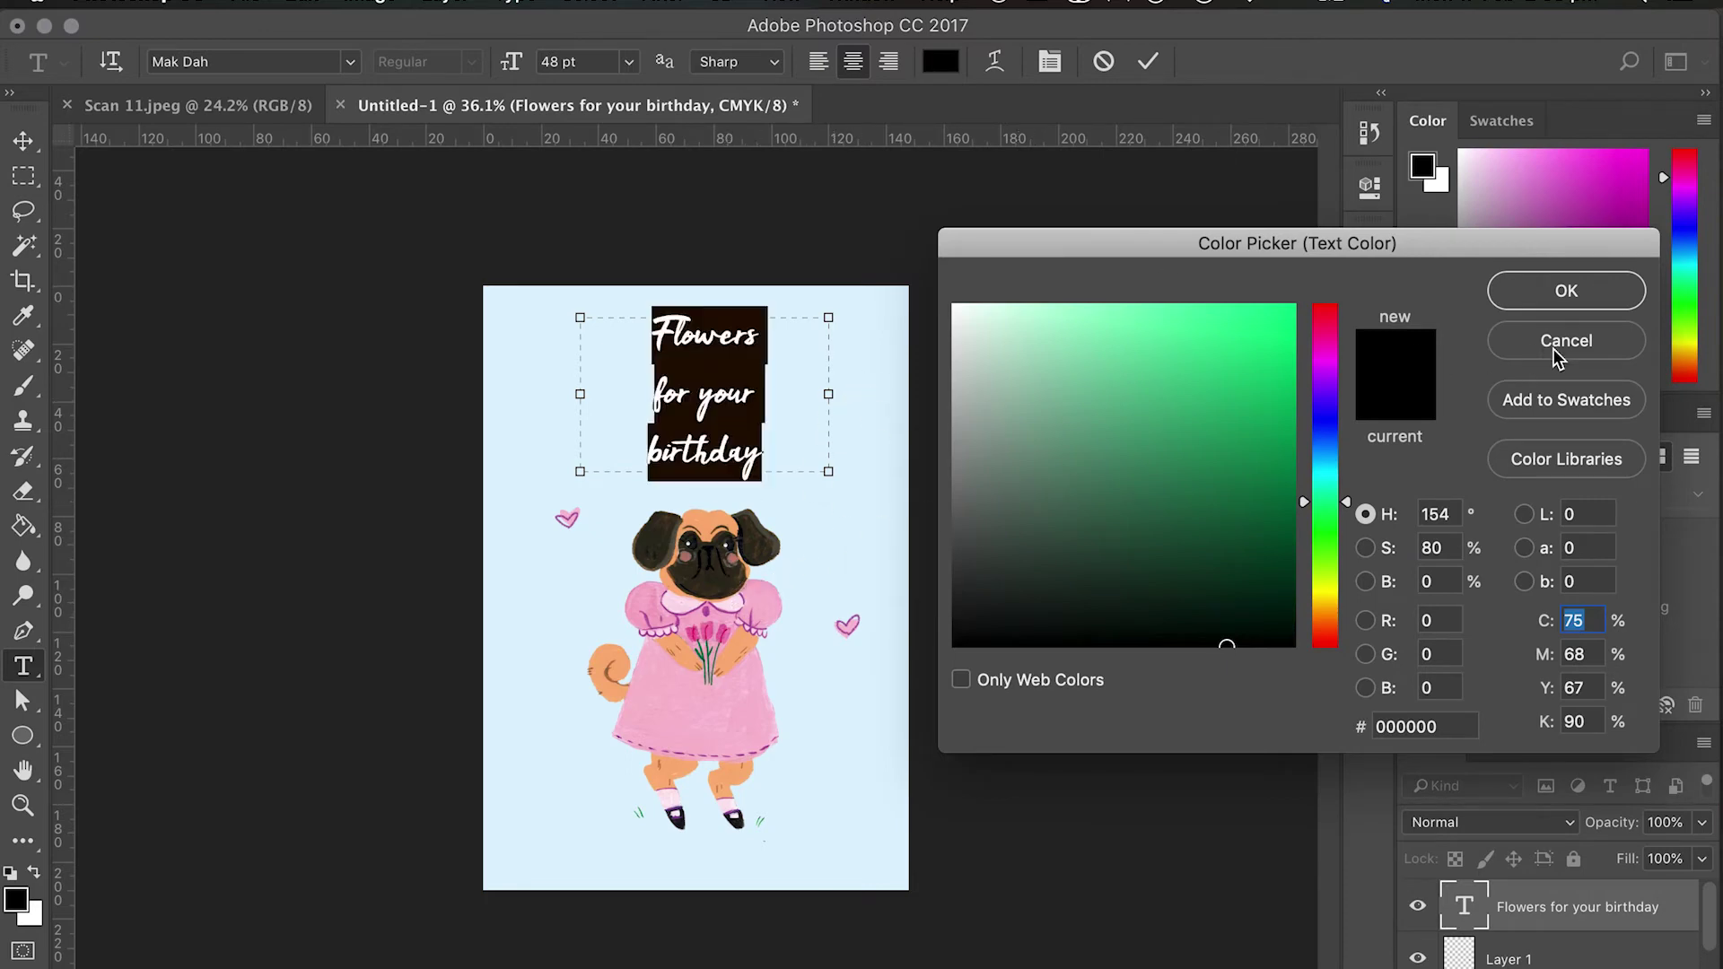
{"action": "left_click", "coordinate": [940, 61]}
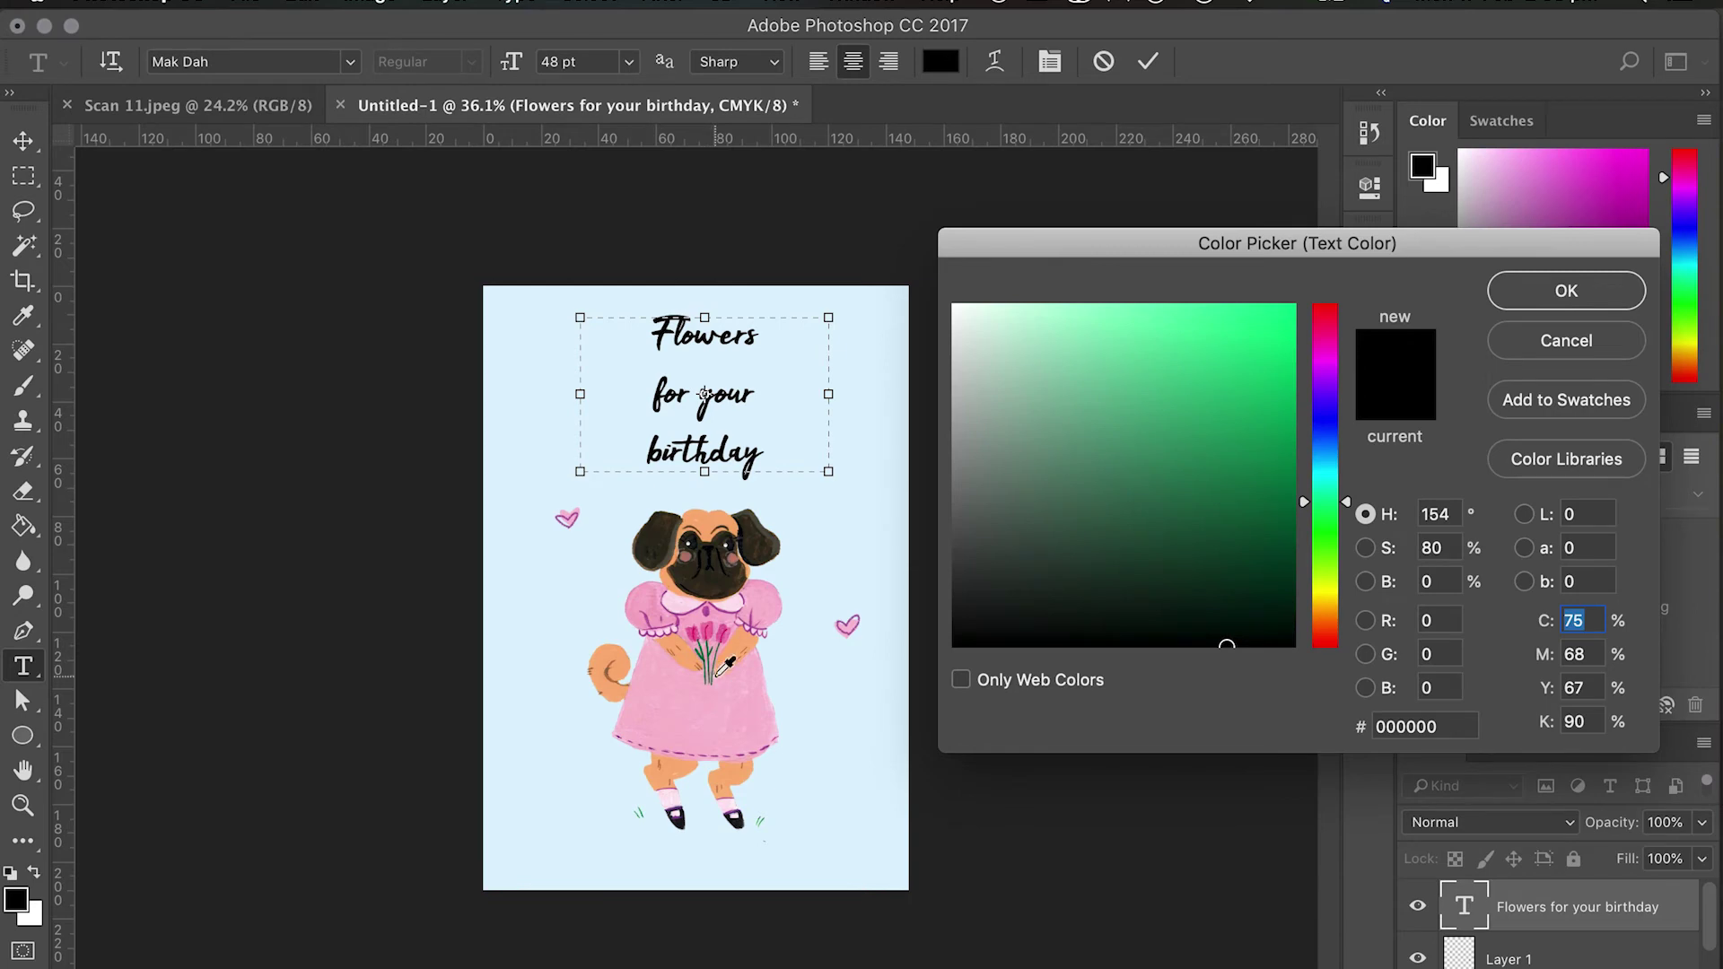
{"action": "left_click", "coordinate": [702, 649]}
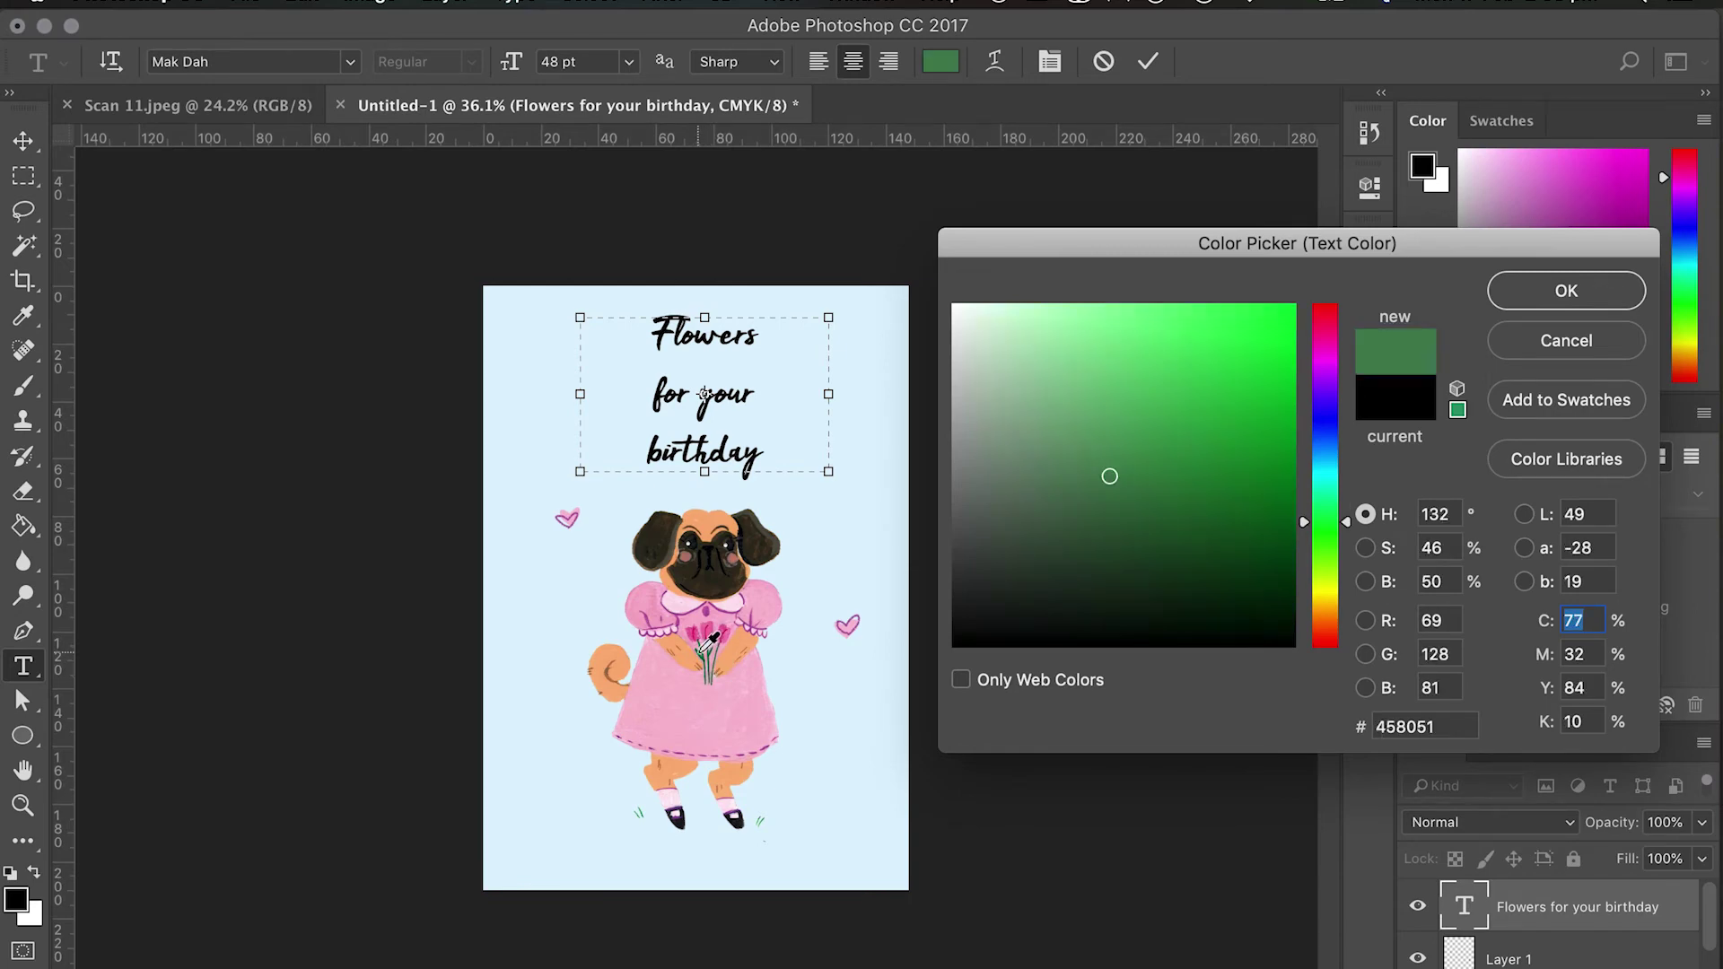
{"action": "left_click", "coordinate": [707, 650]}
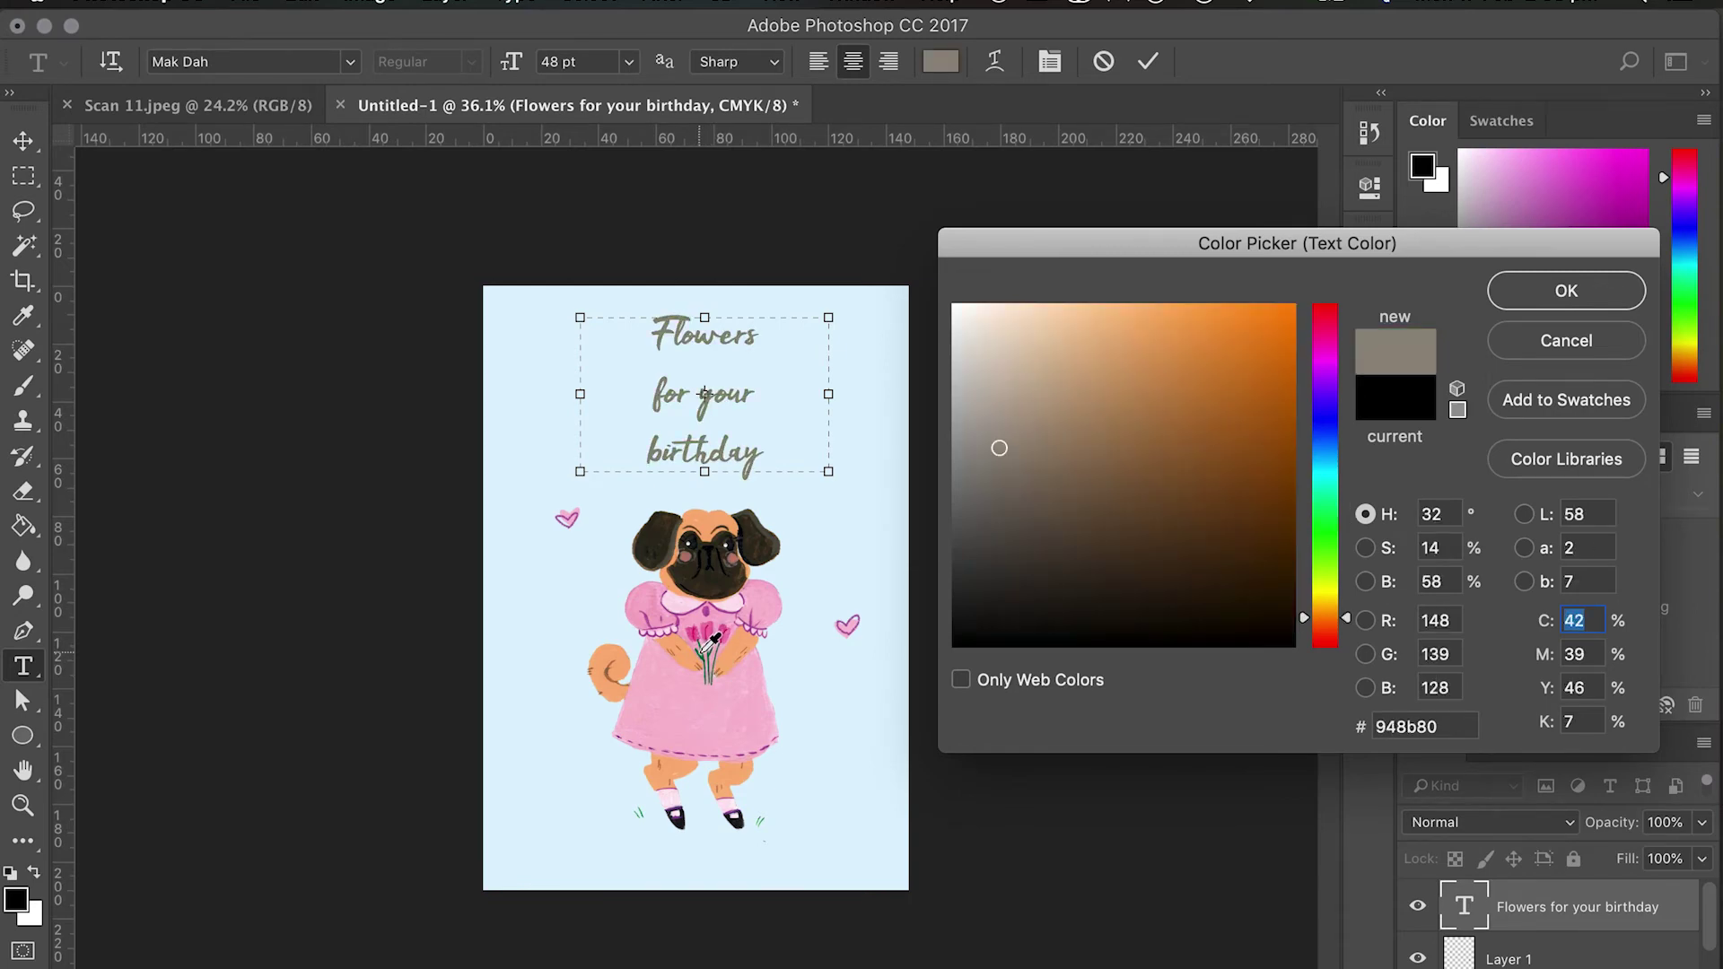
{"action": "left_click", "coordinate": [709, 644]}
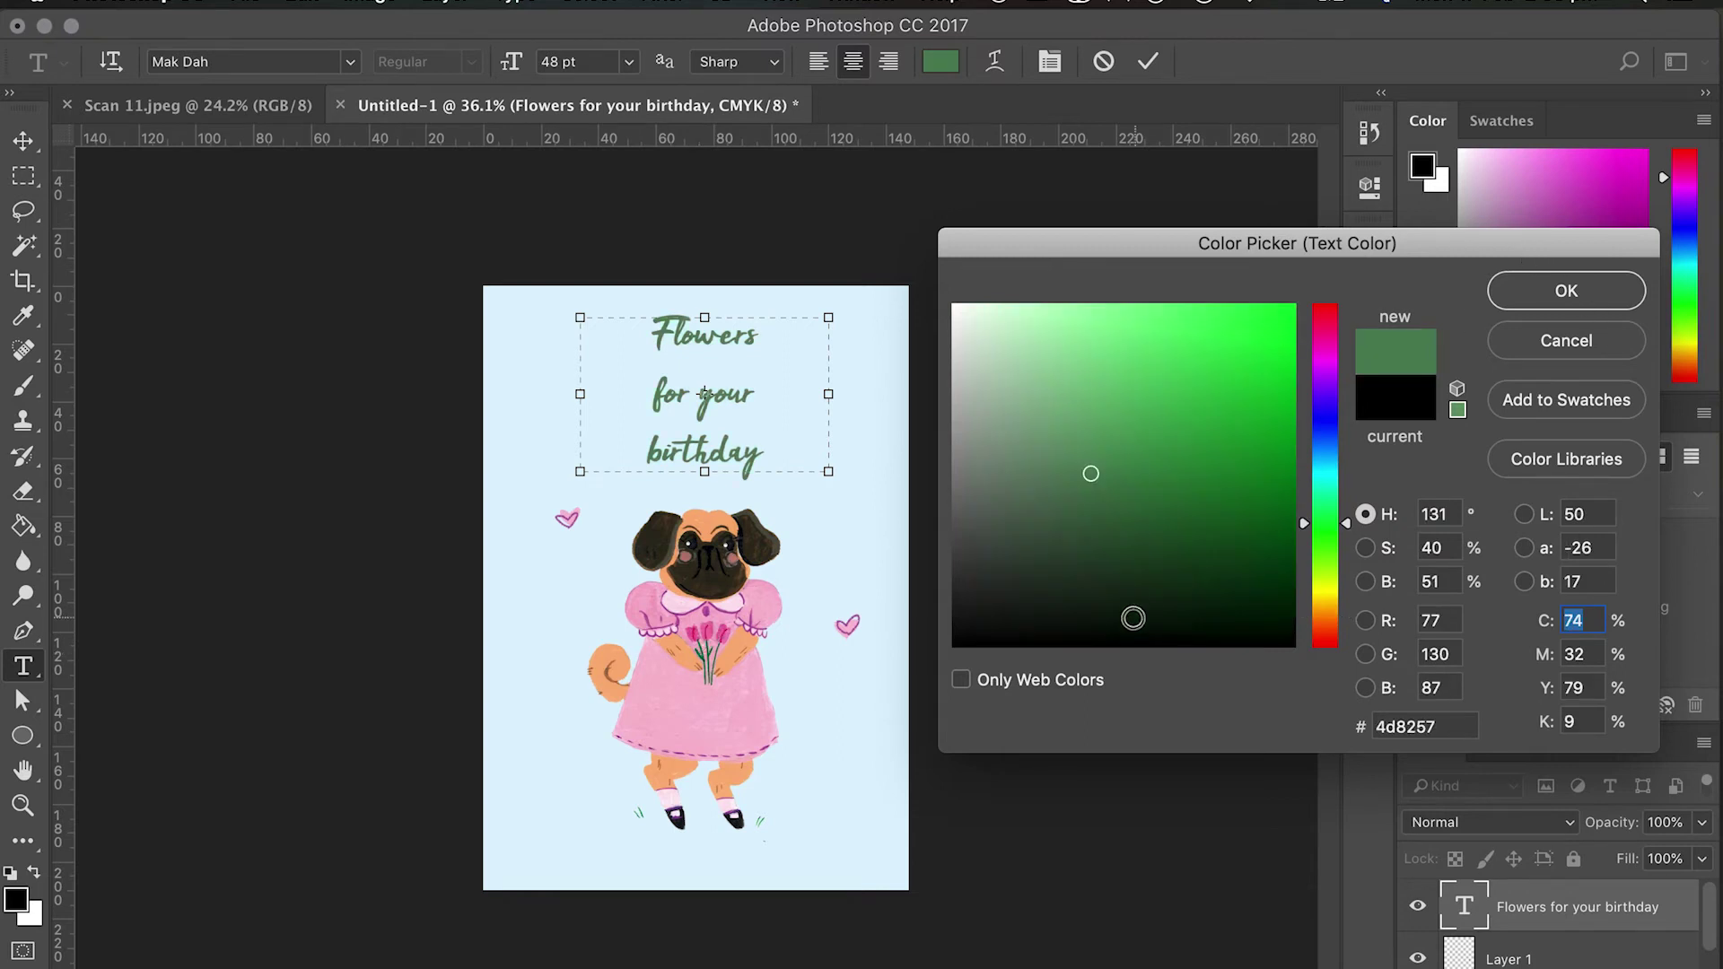
{"action": "left_click", "coordinate": [714, 625]}
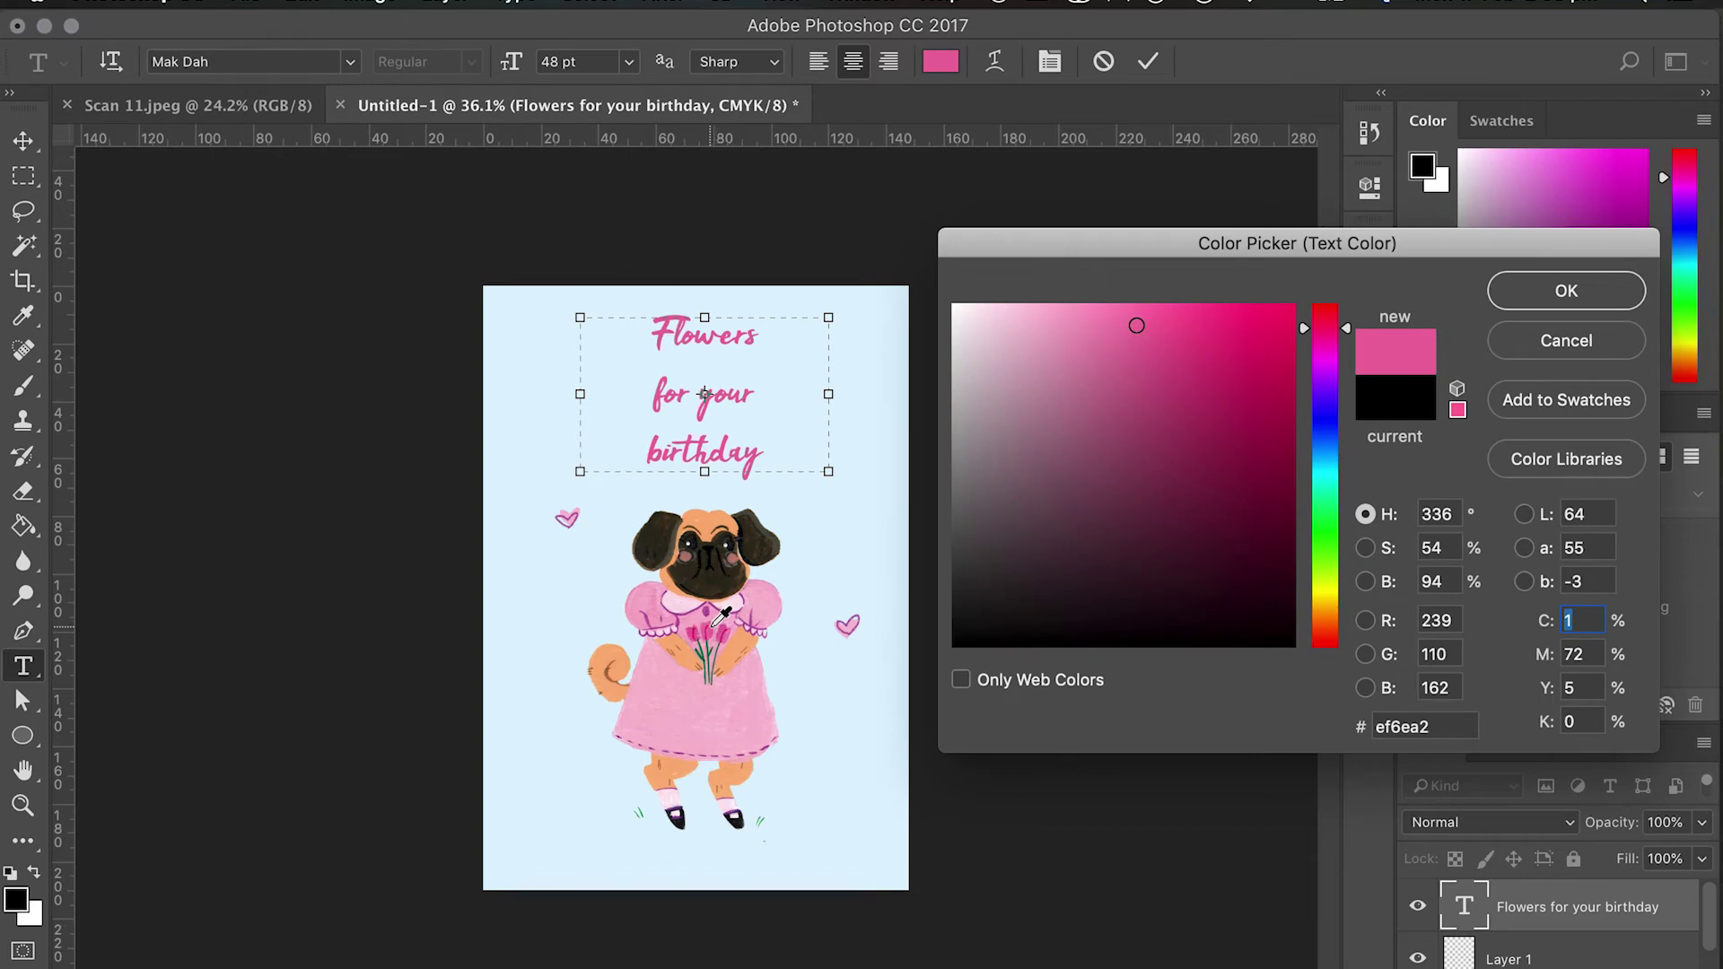
{"action": "left_click", "coordinate": [715, 624]}
{"action": "left_click", "coordinate": [715, 621]}
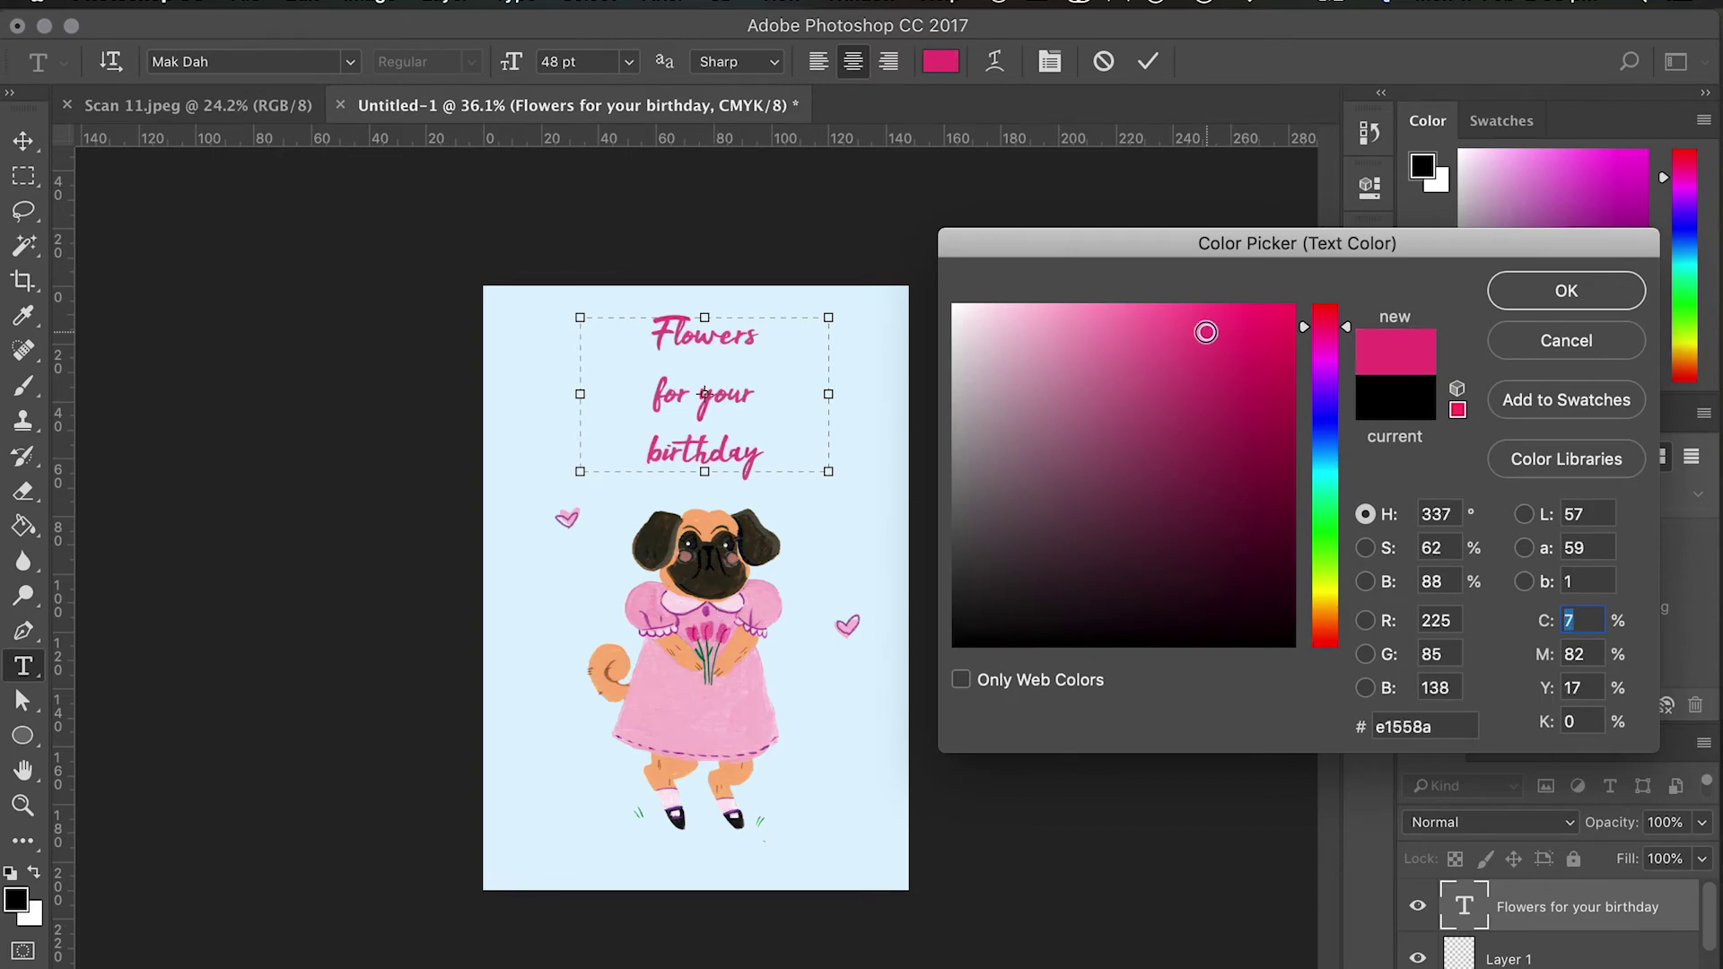
{"action": "key", "text": "Return"}
{"action": "key", "text": "ctrl+Return"}
Zoom in and pan across the card, then hide the light-blue background fill.
{"action": "key", "text": "b"}
{"action": "key", "text": "alt+bracketleft"}
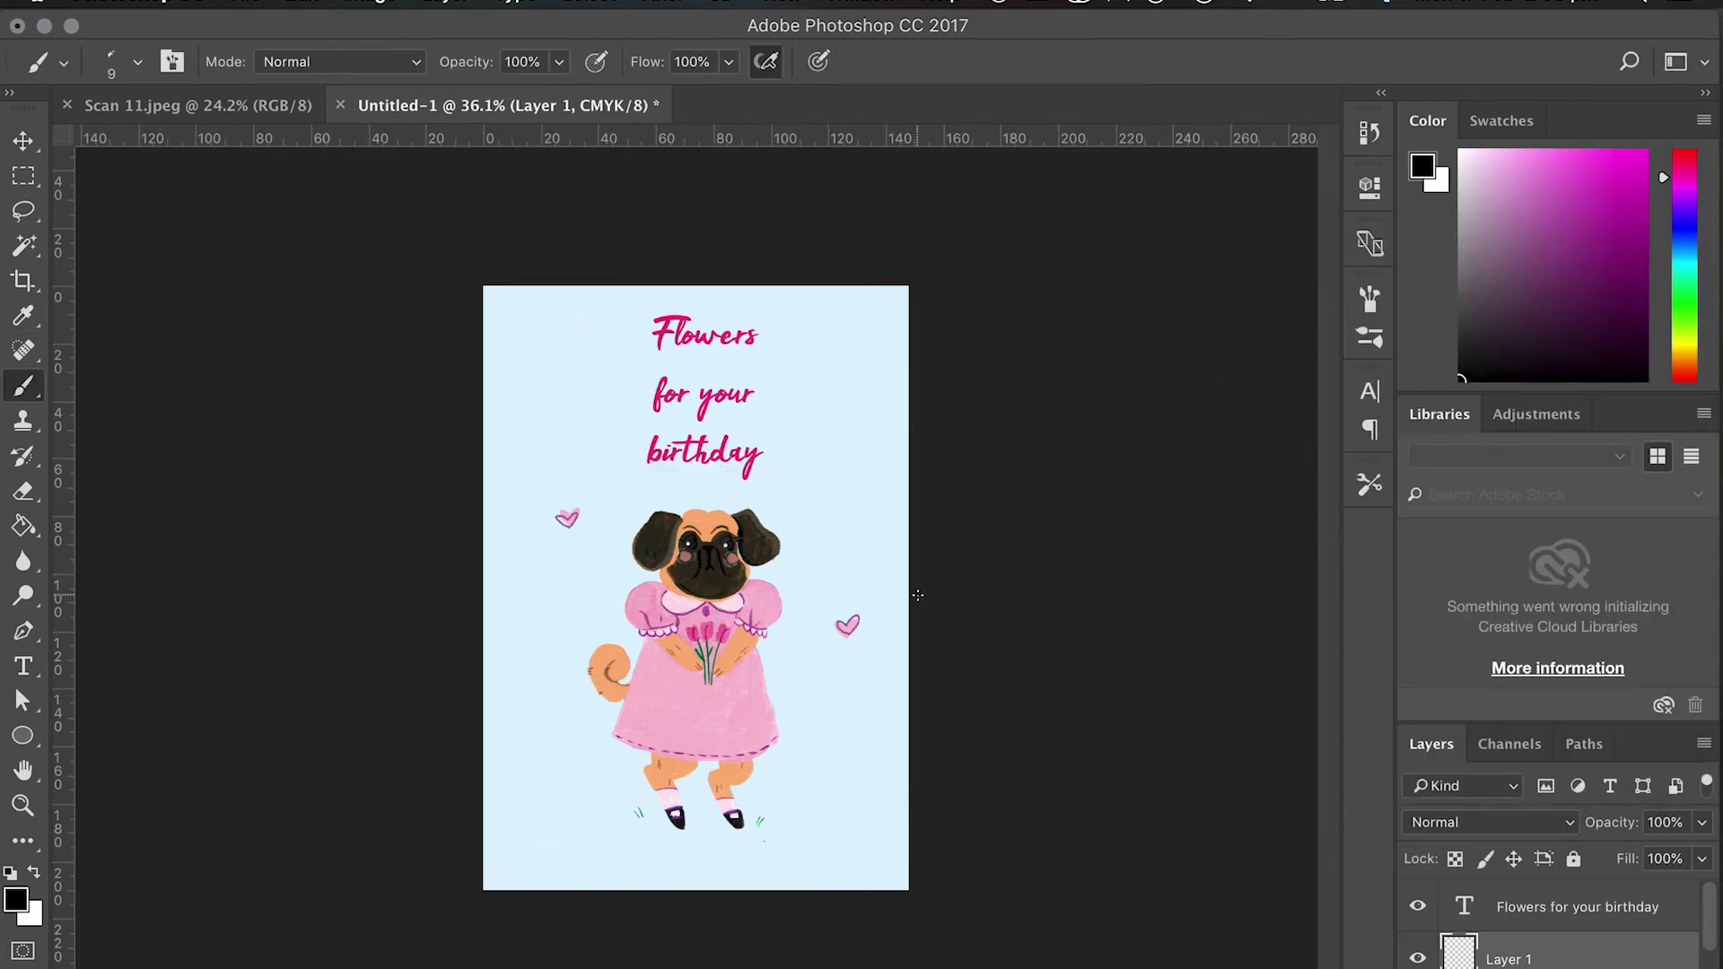
{"action": "scroll", "coordinate": [695, 589], "scroll_direction": "up", "scroll_amount": 5}
{"action": "left_click_drag", "start_coordinate": [332, 298], "coordinate": [122, 718]}
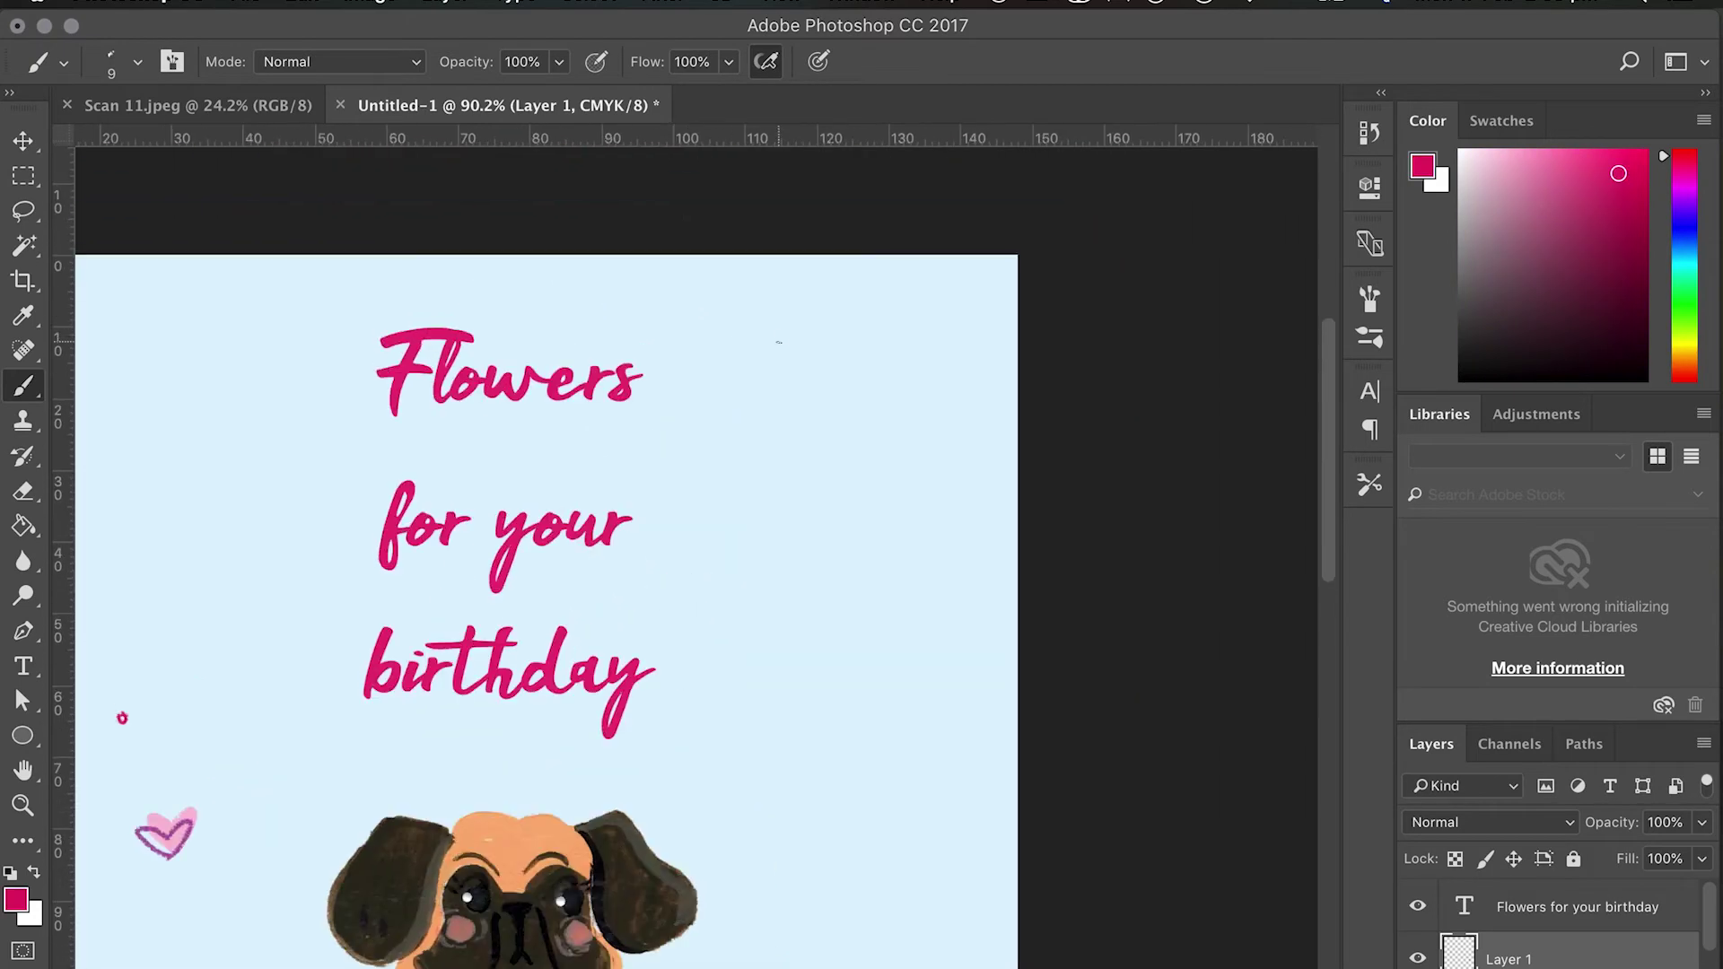
{"action": "scroll", "coordinate": [777, 338], "scroll_direction": "down", "scroll_amount": 15}
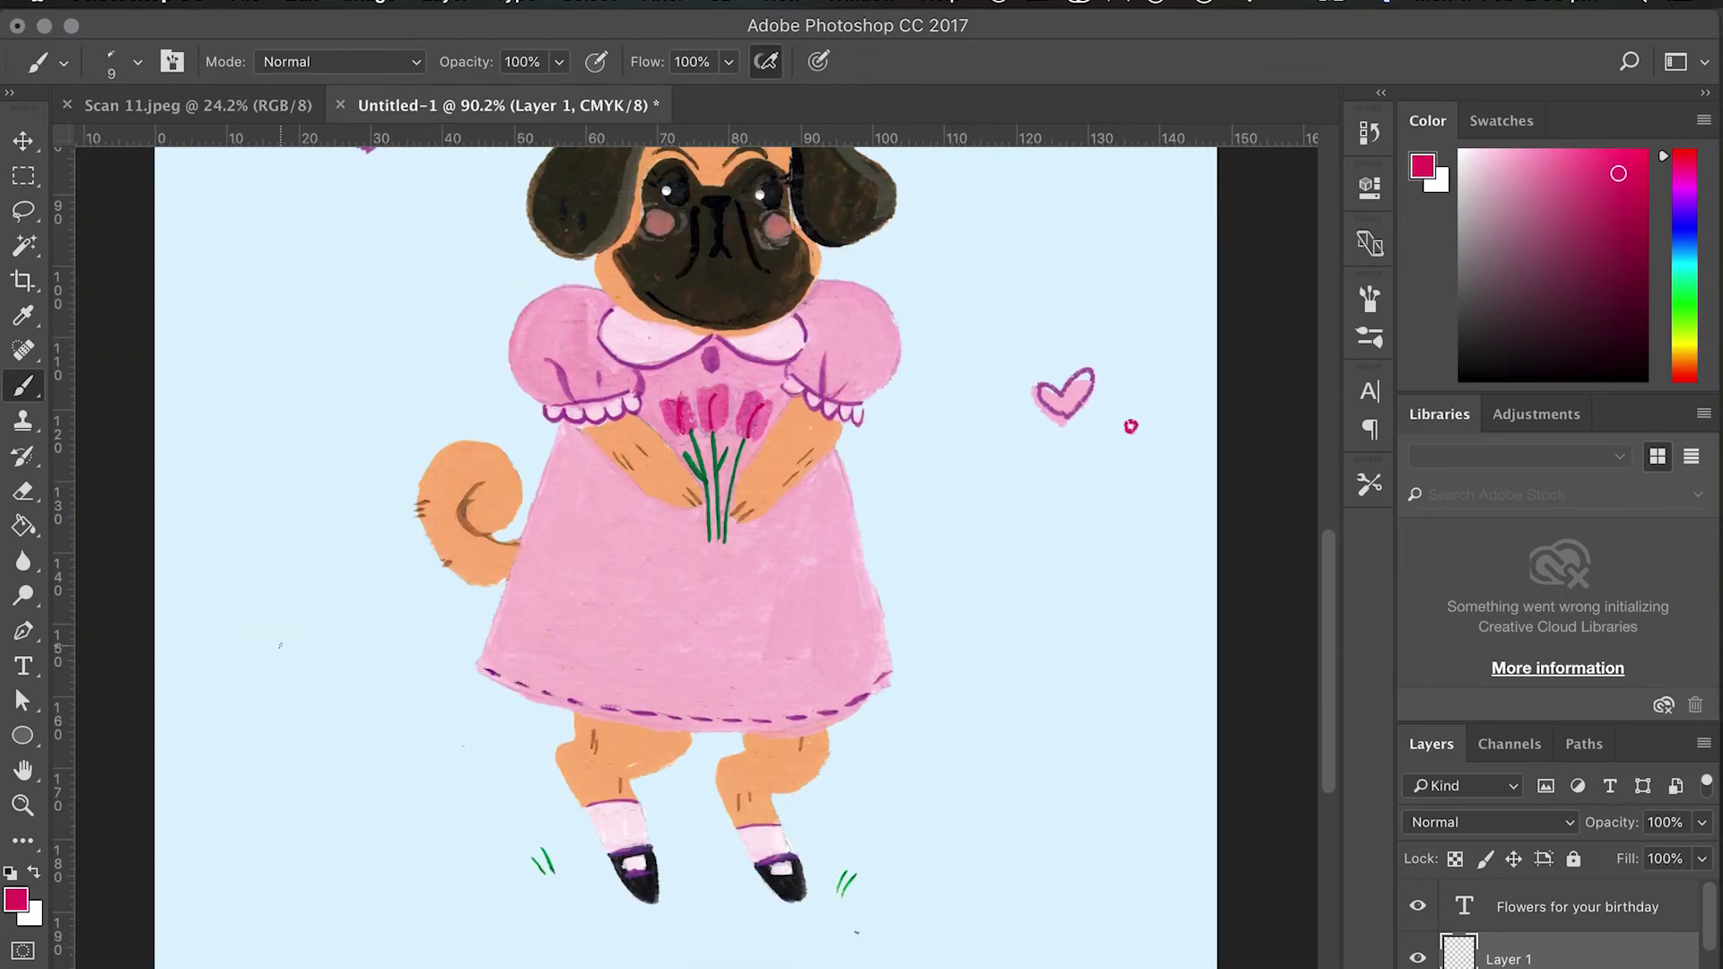
{"action": "scroll", "coordinate": [695, 556], "scroll_direction": "down", "scroll_amount": 5}
{"action": "scroll", "coordinate": [1547, 924], "scroll_direction": "down", "scroll_amount": 2}
{"action": "left_click", "coordinate": [1418, 938]}
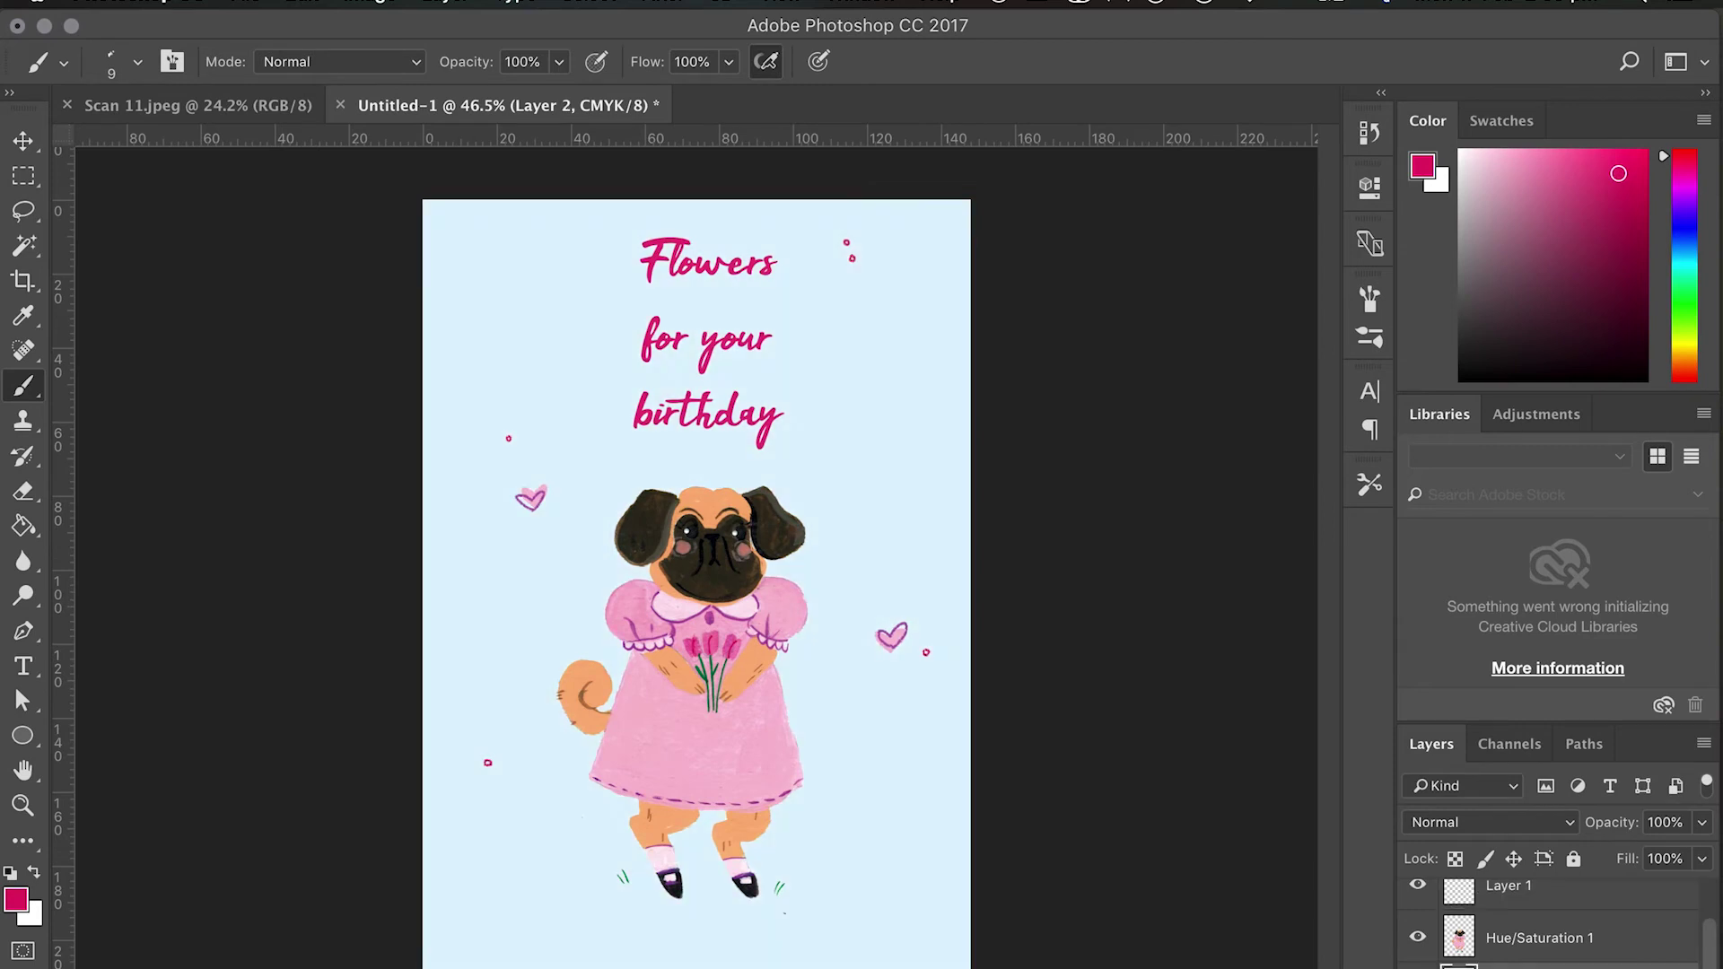
Fill the card background with pale yellow on its own layer and lighten it with Hue/Saturation.
{"action": "left_click", "coordinate": [1502, 120]}
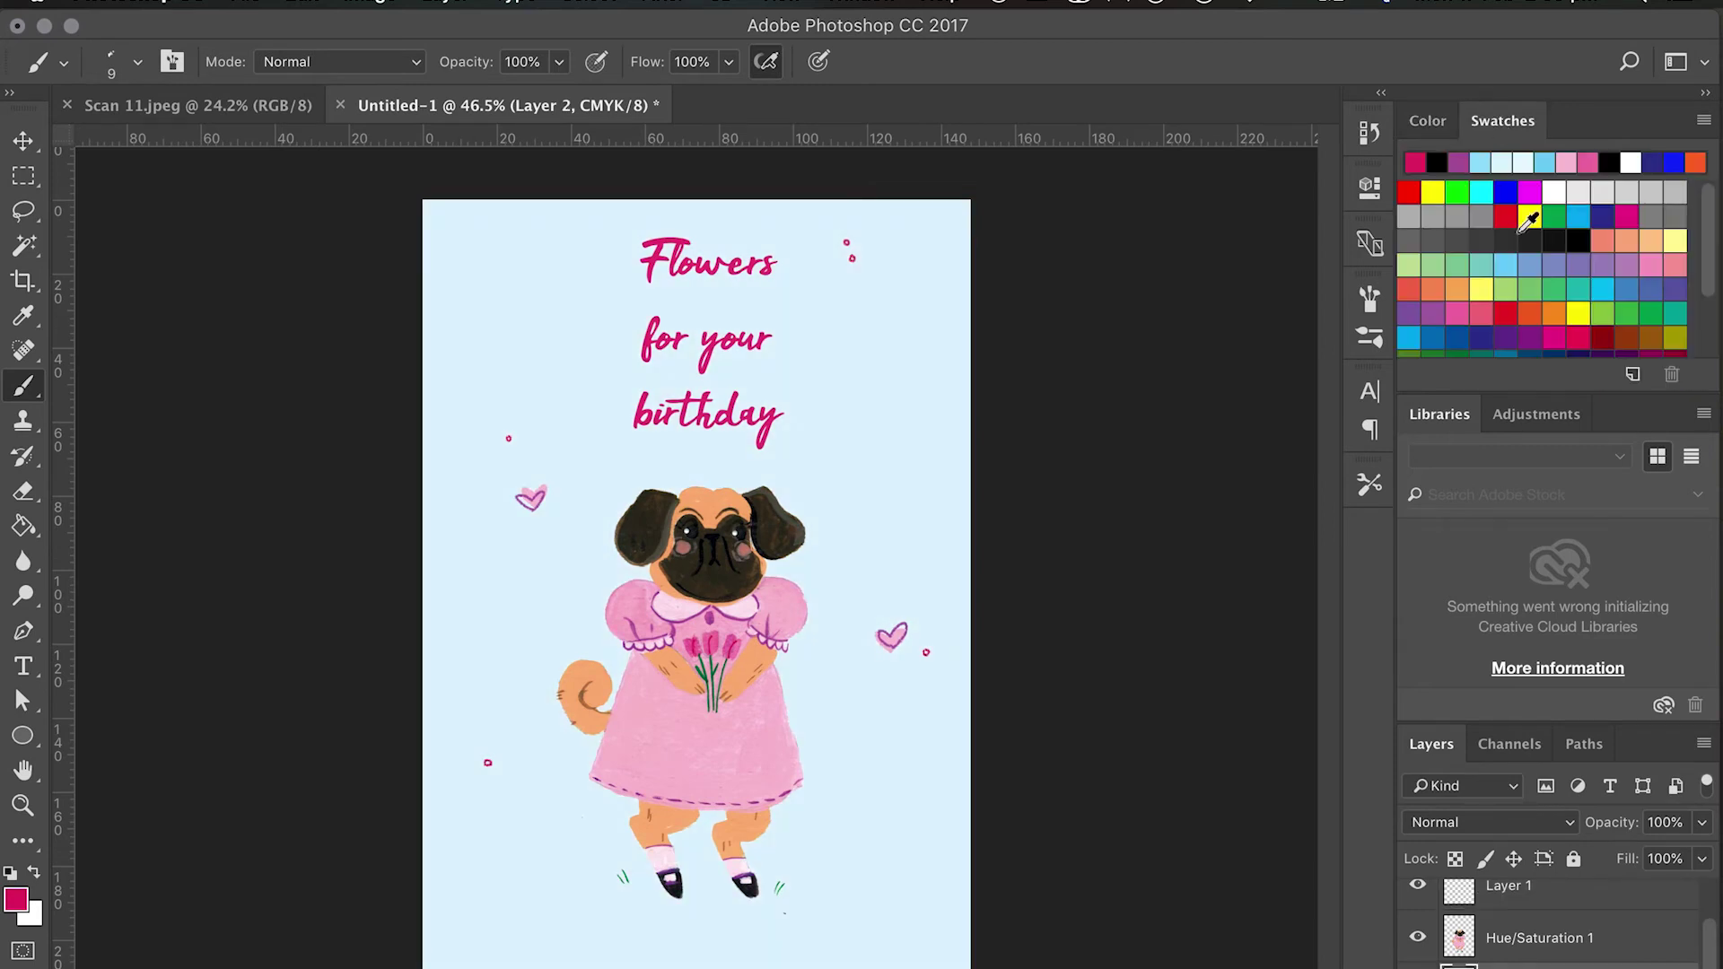
{"action": "left_click", "coordinate": [1525, 219]}
{"action": "left_click", "coordinate": [1427, 120]}
{"action": "key", "text": "g"}
{"action": "left_click", "coordinate": [572, 574]}
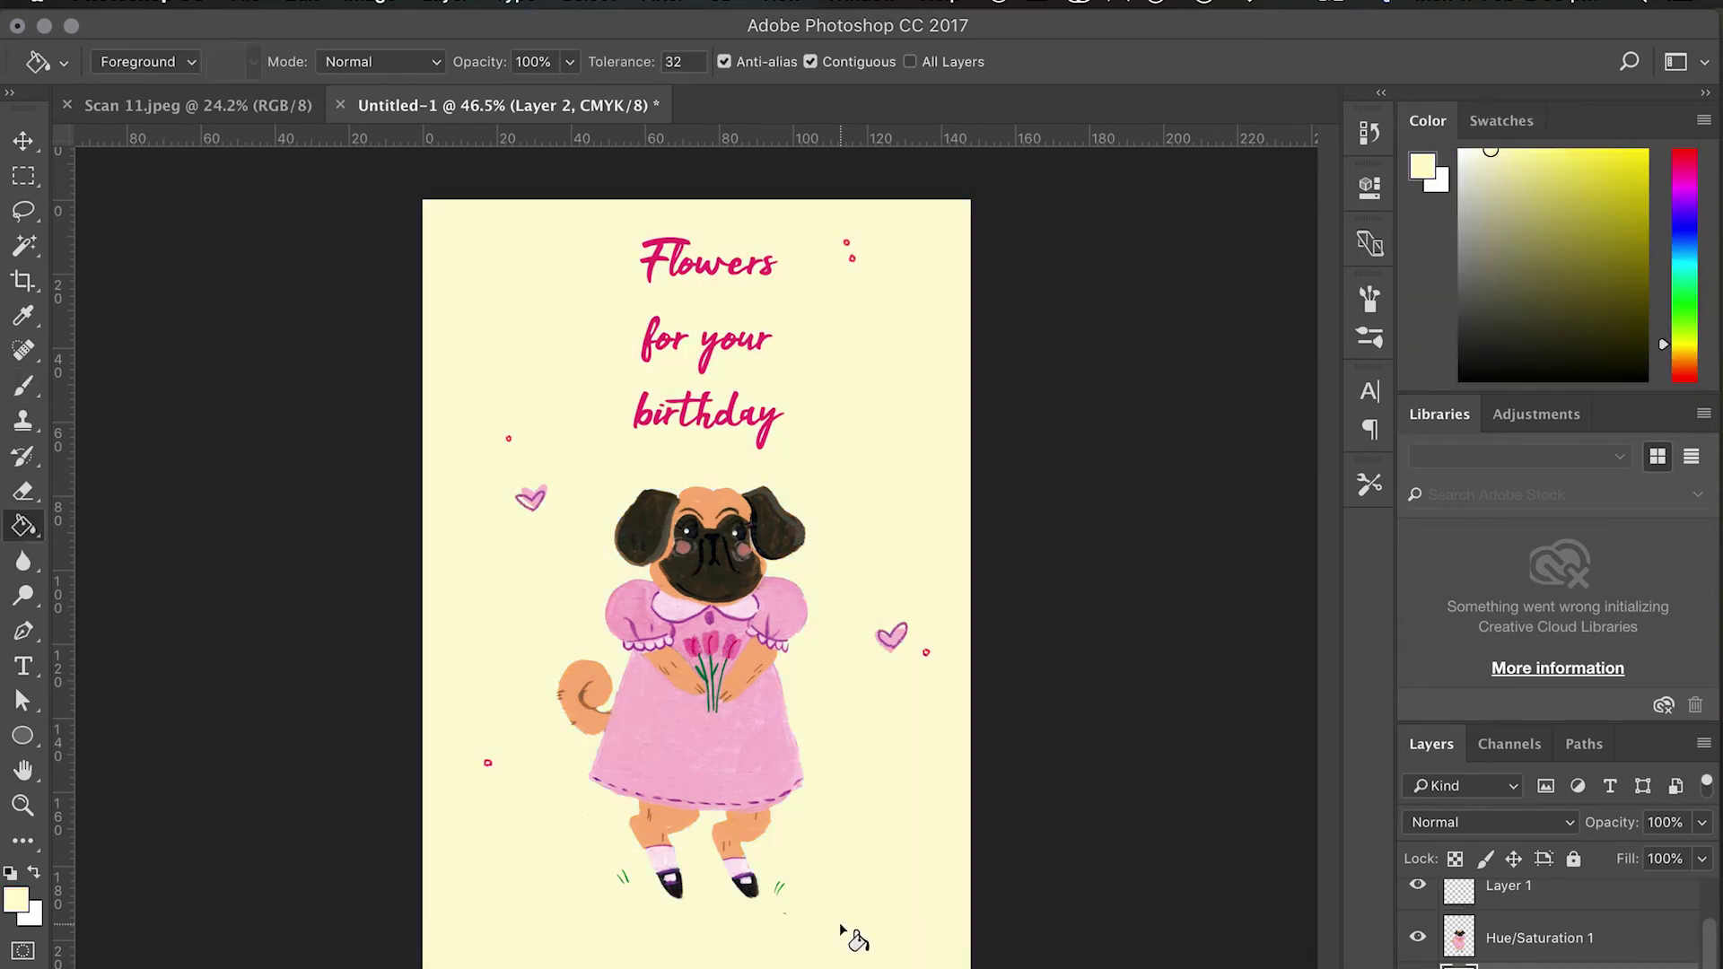
{"action": "key", "text": "ctrl+alt+shift+e"}
{"action": "key", "text": "ctrl+u"}
{"action": "left_click_drag", "start_coordinate": [1179, 392], "coordinate": [1249, 397]}
{"action": "key", "text": "Return"}
Hide the coloured background layers to leave the card white, and save as Untitled-1.psd.
{"action": "left_click", "coordinate": [1429, 949]}
{"action": "left_click", "coordinate": [1426, 944]}
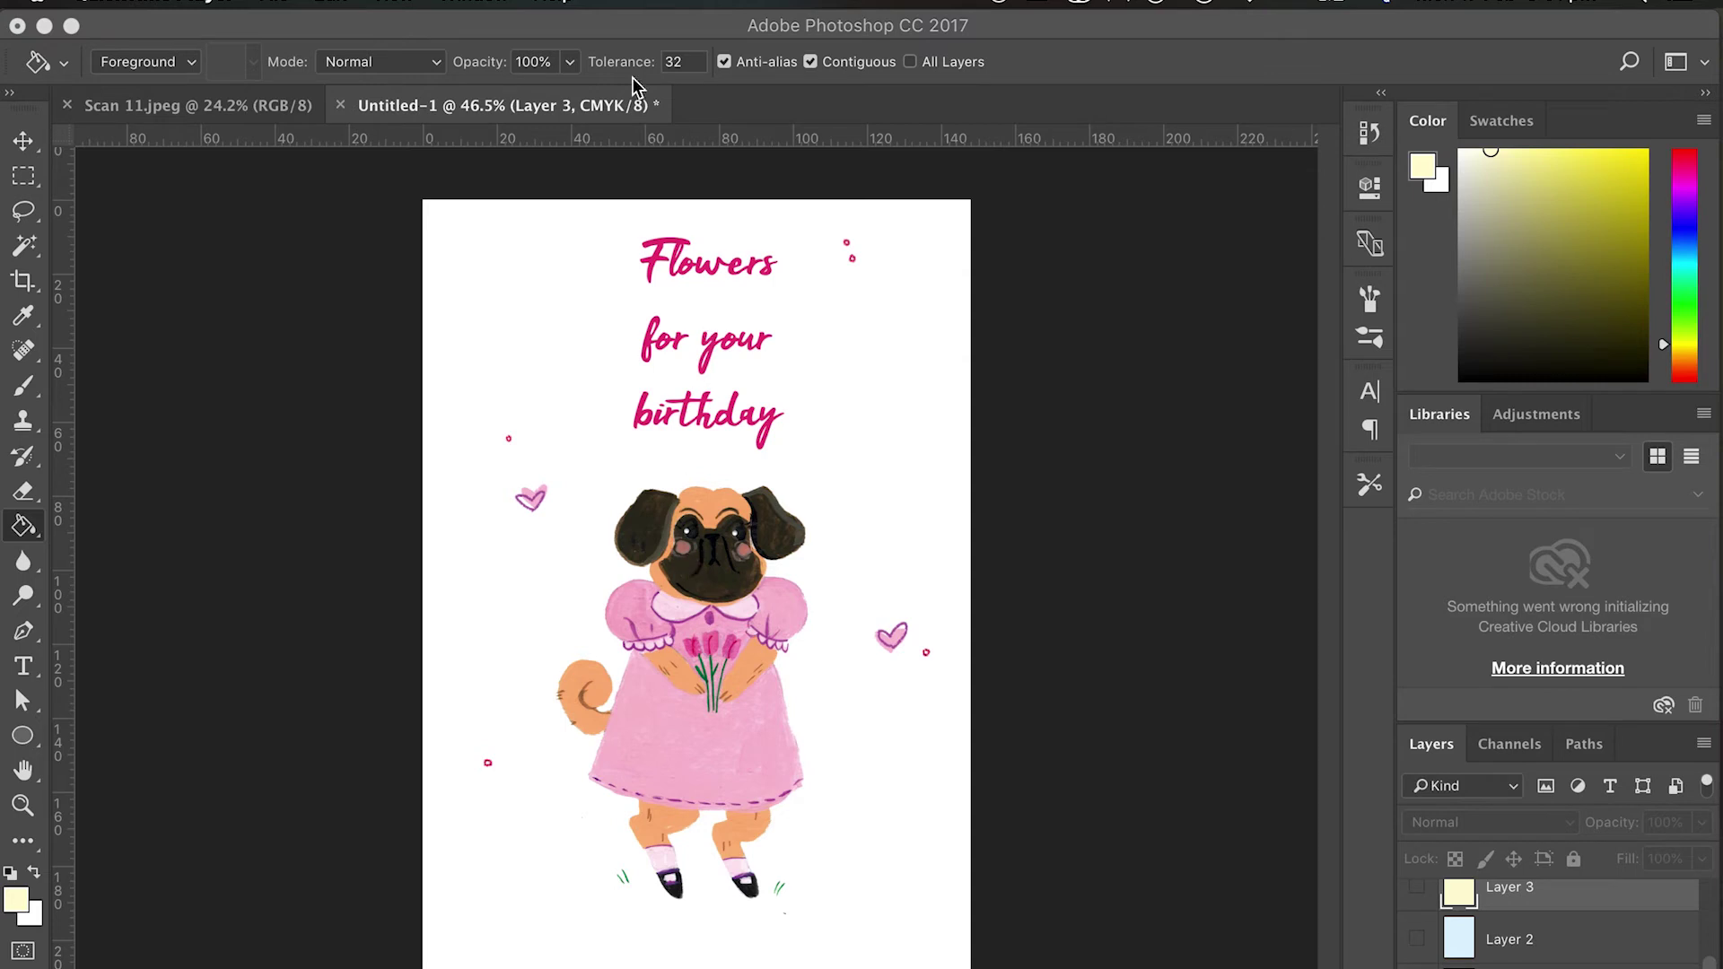
{"action": "left_click", "coordinate": [641, 29]}
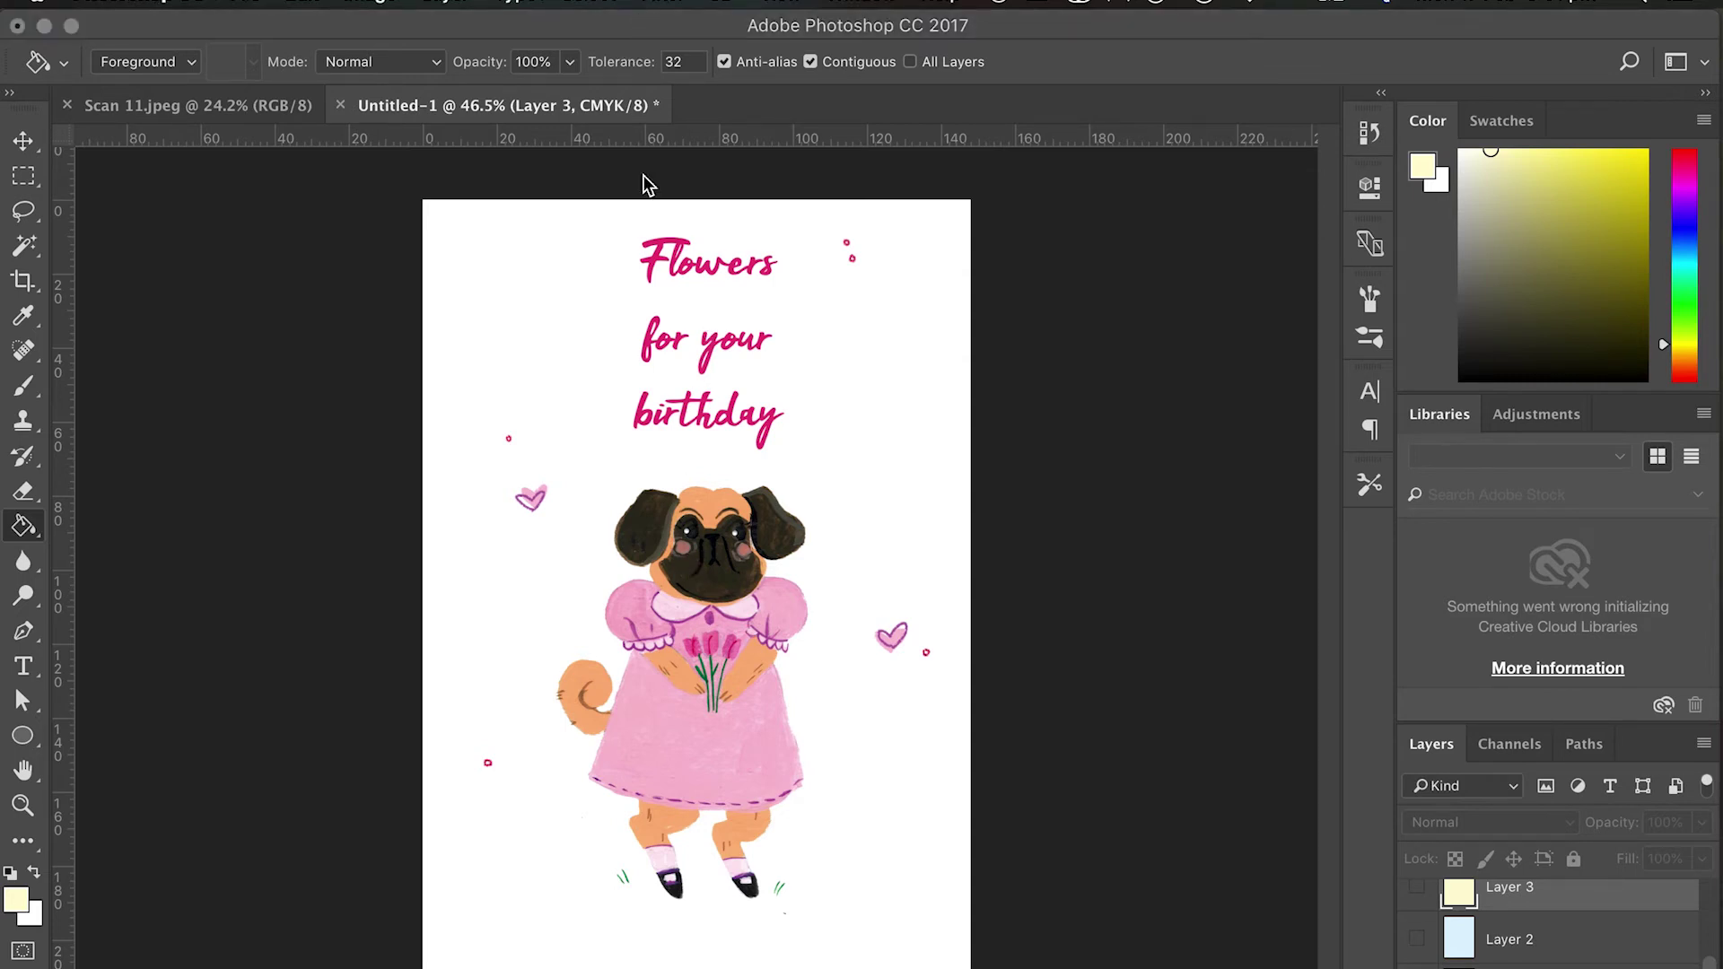
{"action": "key", "text": "super+s"}
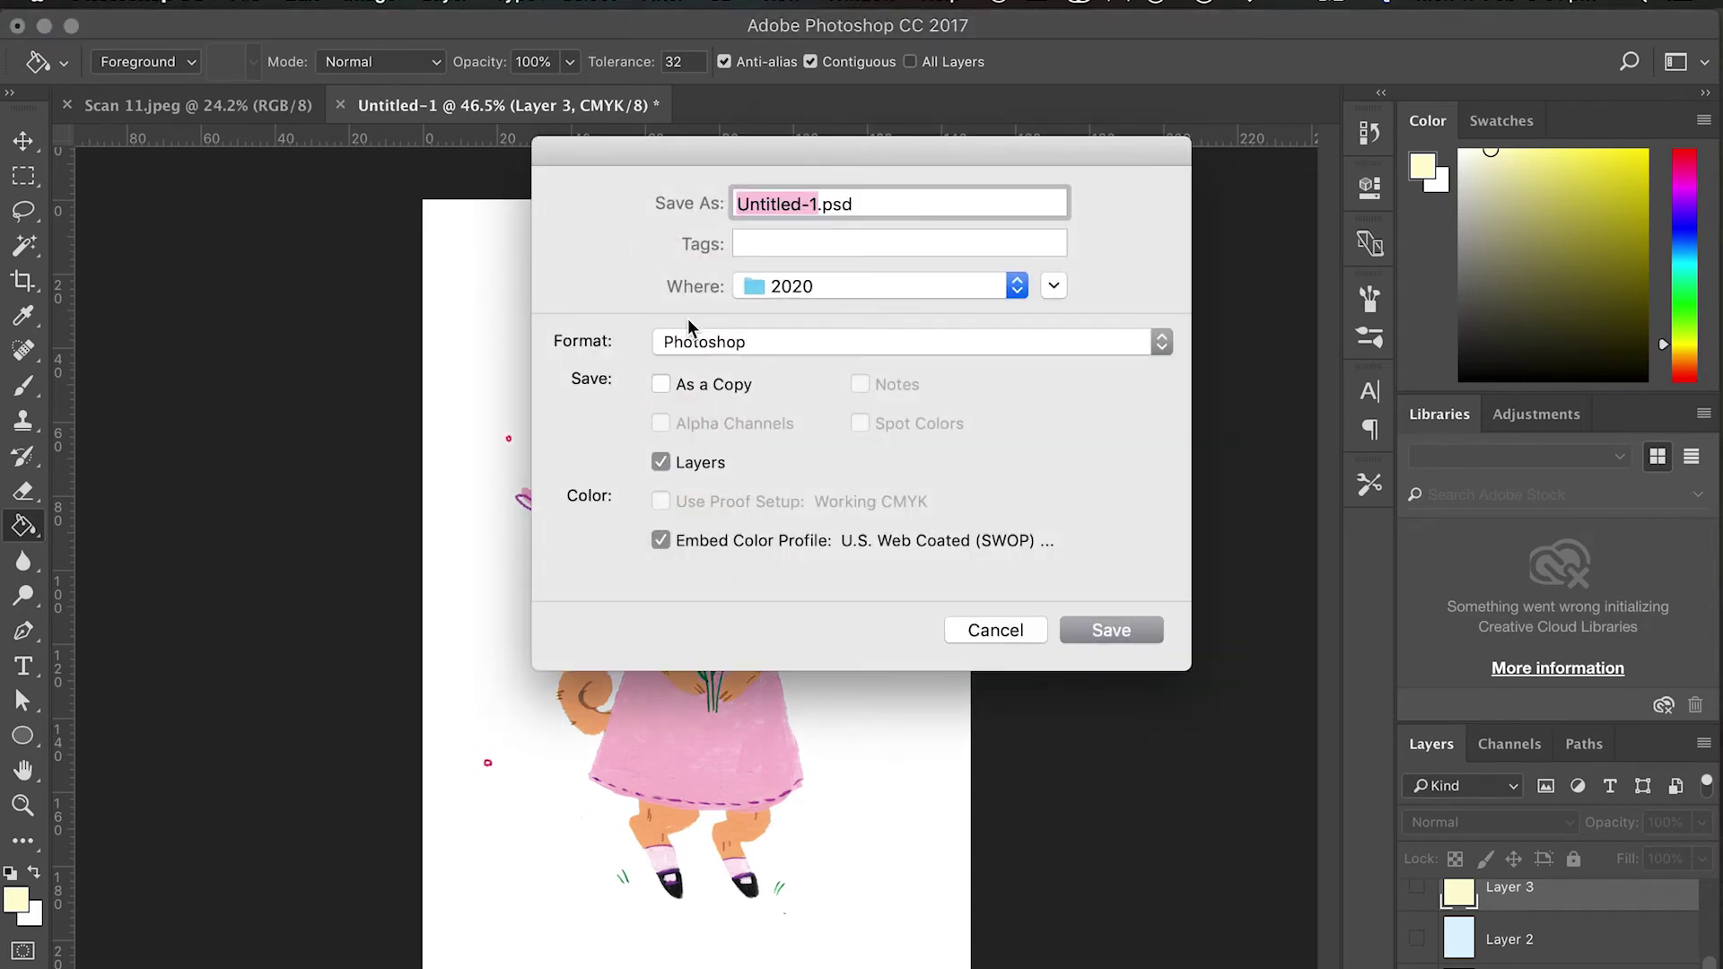
Save the card as BirthdayPug.psd, accepting the compatibility option.
{"action": "type", "text": "Birthda"}
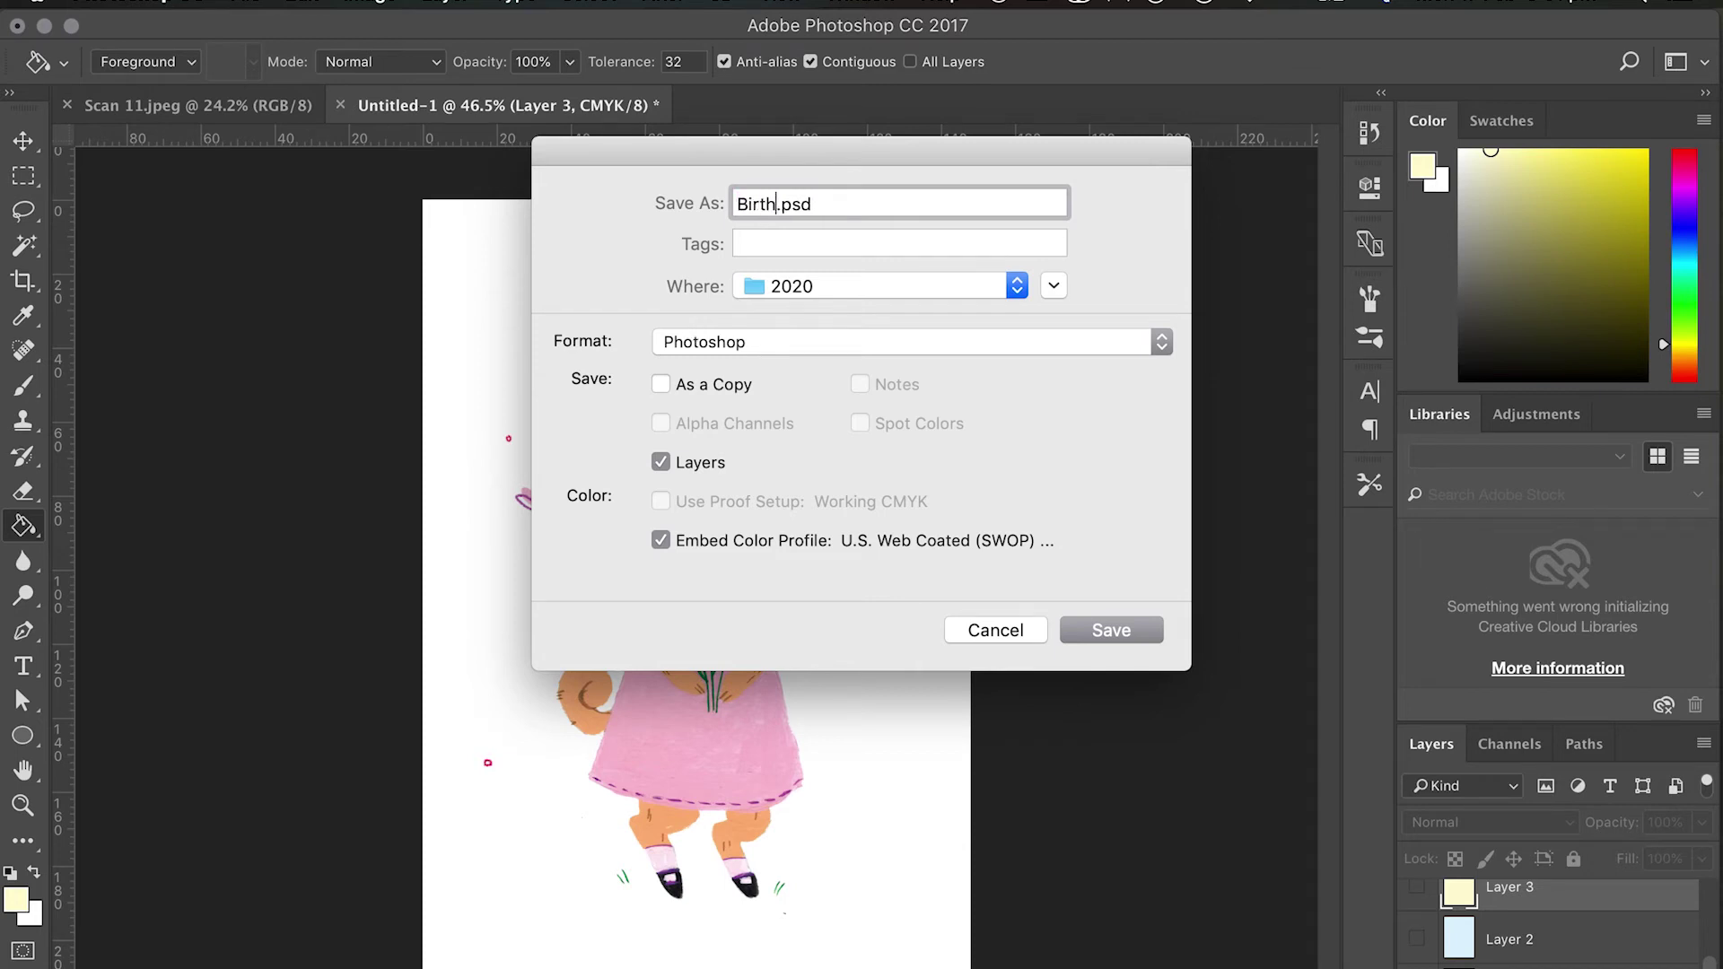
{"action": "type", "text": "yPug"}
{"action": "key", "text": "Return"}
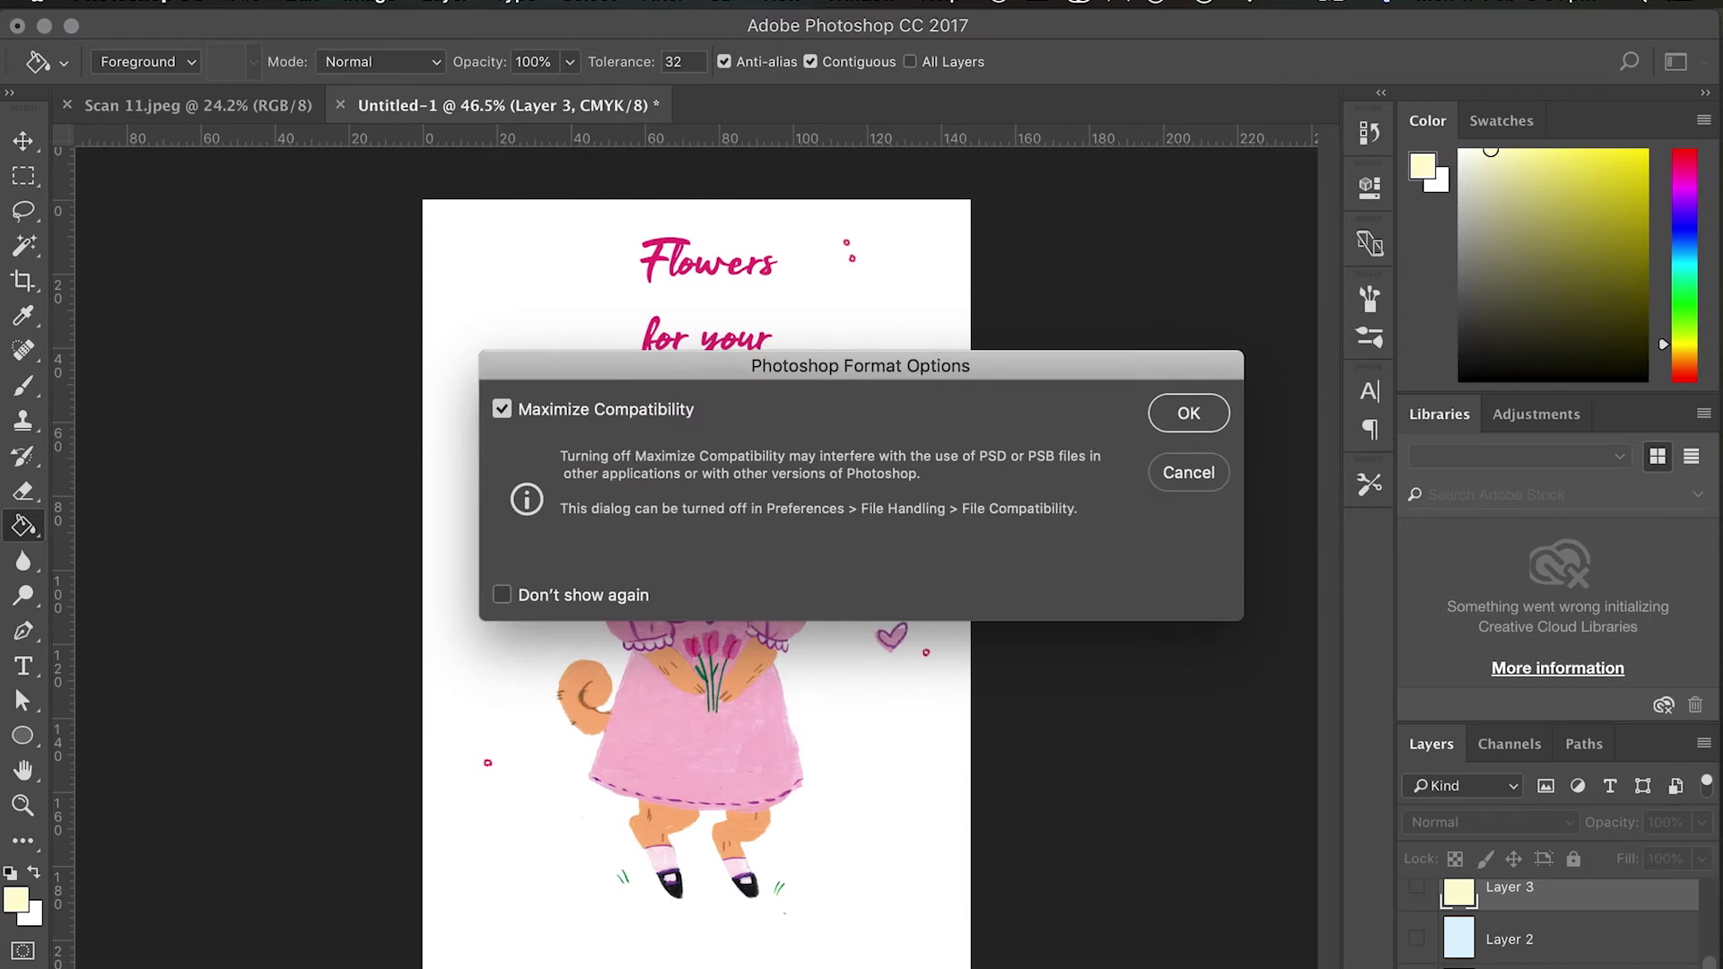
{"action": "key", "text": "Return"}
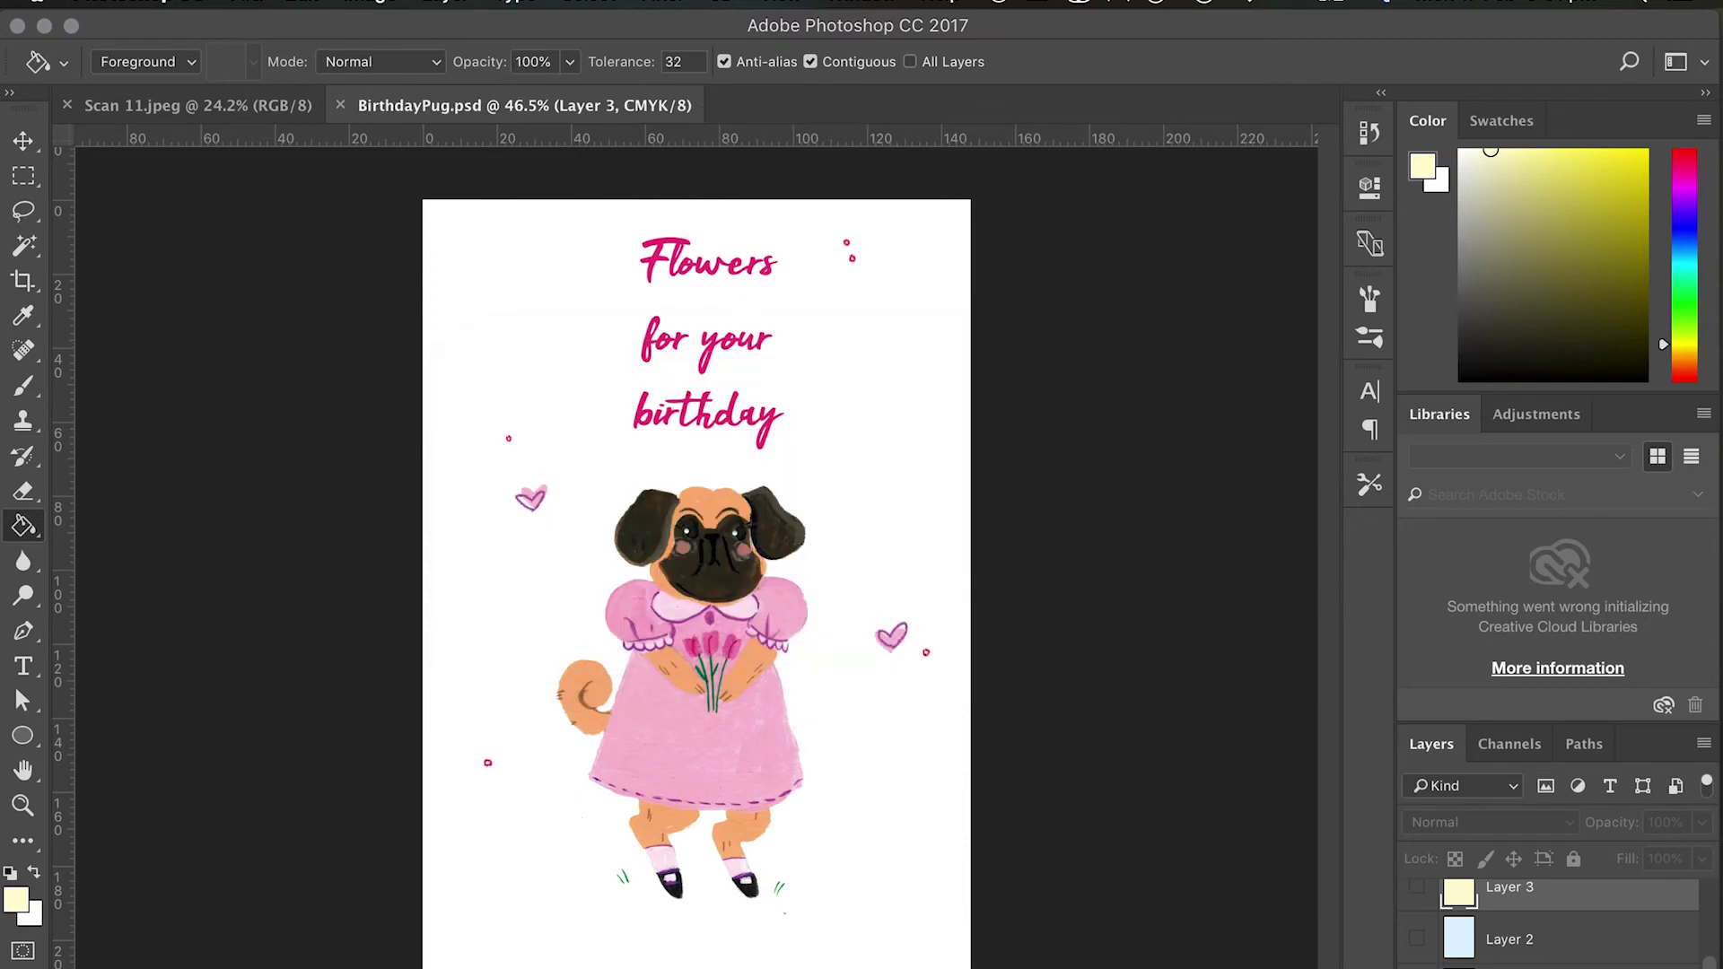
Group the layers from Flowers for your birthday to Hue/Saturation 1 into Group 1, including Layer 2.
{"action": "scroll", "coordinate": [1561, 924], "scroll_direction": "up", "scroll_amount": 3}
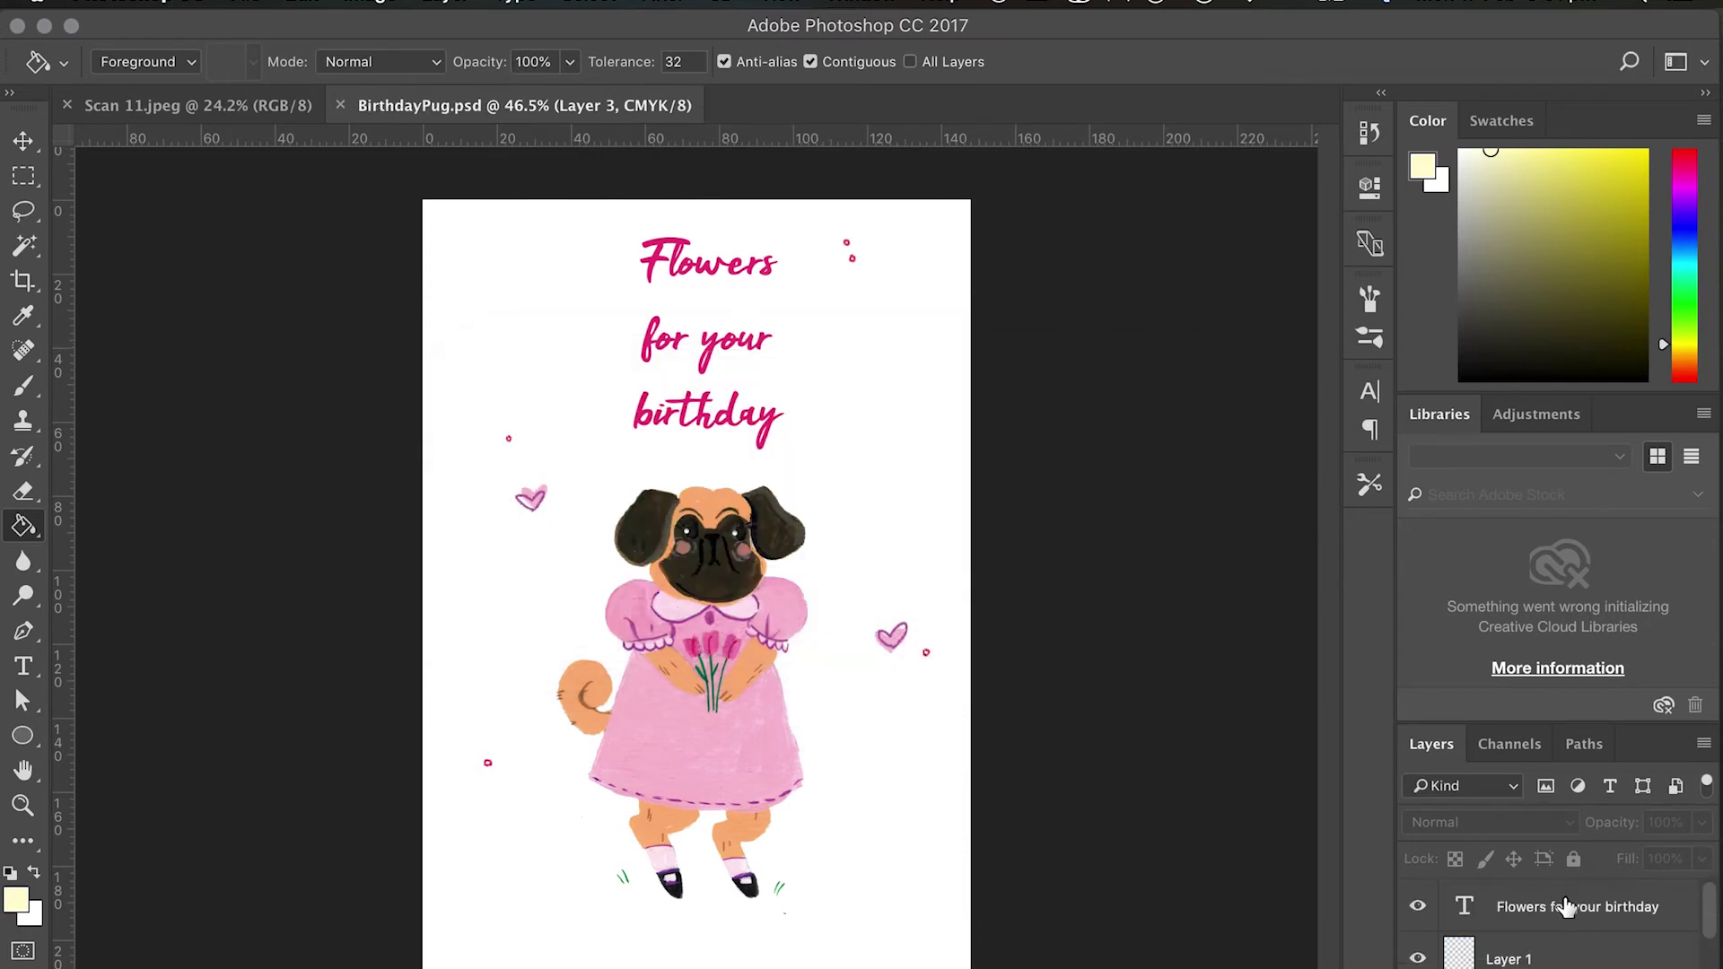
{"action": "left_click", "coordinate": [1566, 906]}
{"action": "scroll", "coordinate": [1566, 906], "scroll_direction": "up", "scroll_amount": 2}
{"action": "left_click", "coordinate": [1554, 909]}
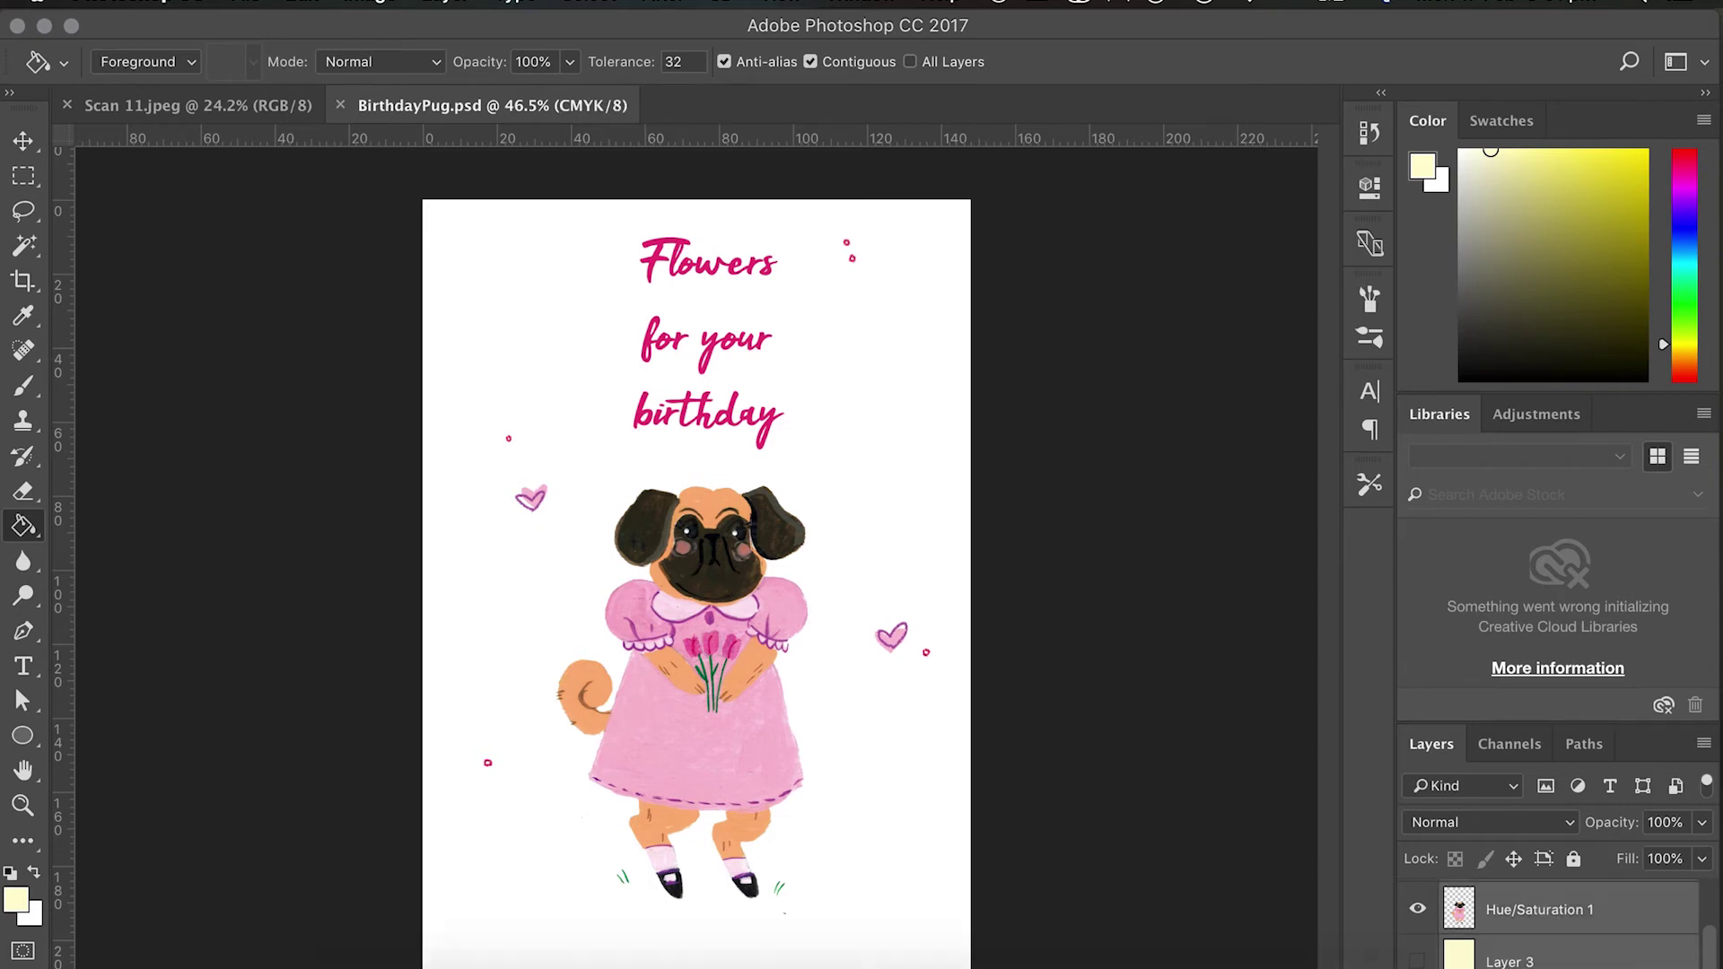
{"action": "key", "text": "super+g"}
{"action": "left_click_drag", "start_coordinate": [1495, 938], "coordinate": [1533, 904]}
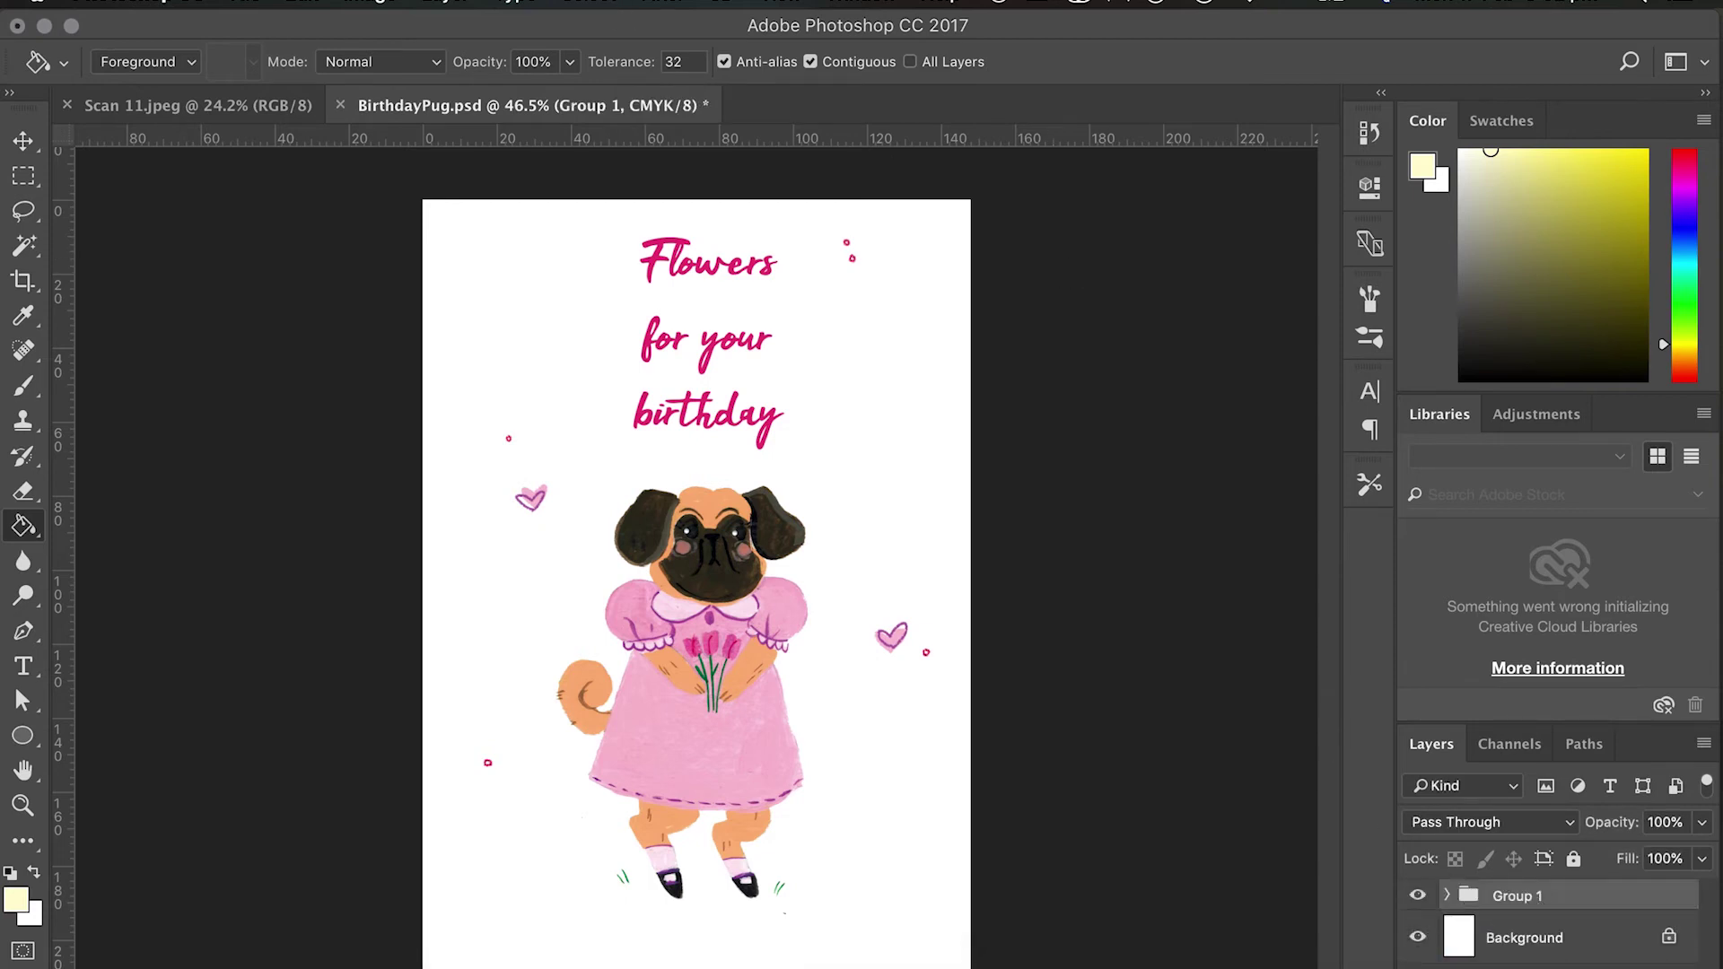
Start a new document with Cmd+N.
{"action": "left_click", "coordinate": [253, 4]}
{"action": "key", "text": "Escape"}
{"action": "key", "text": "super+n"}
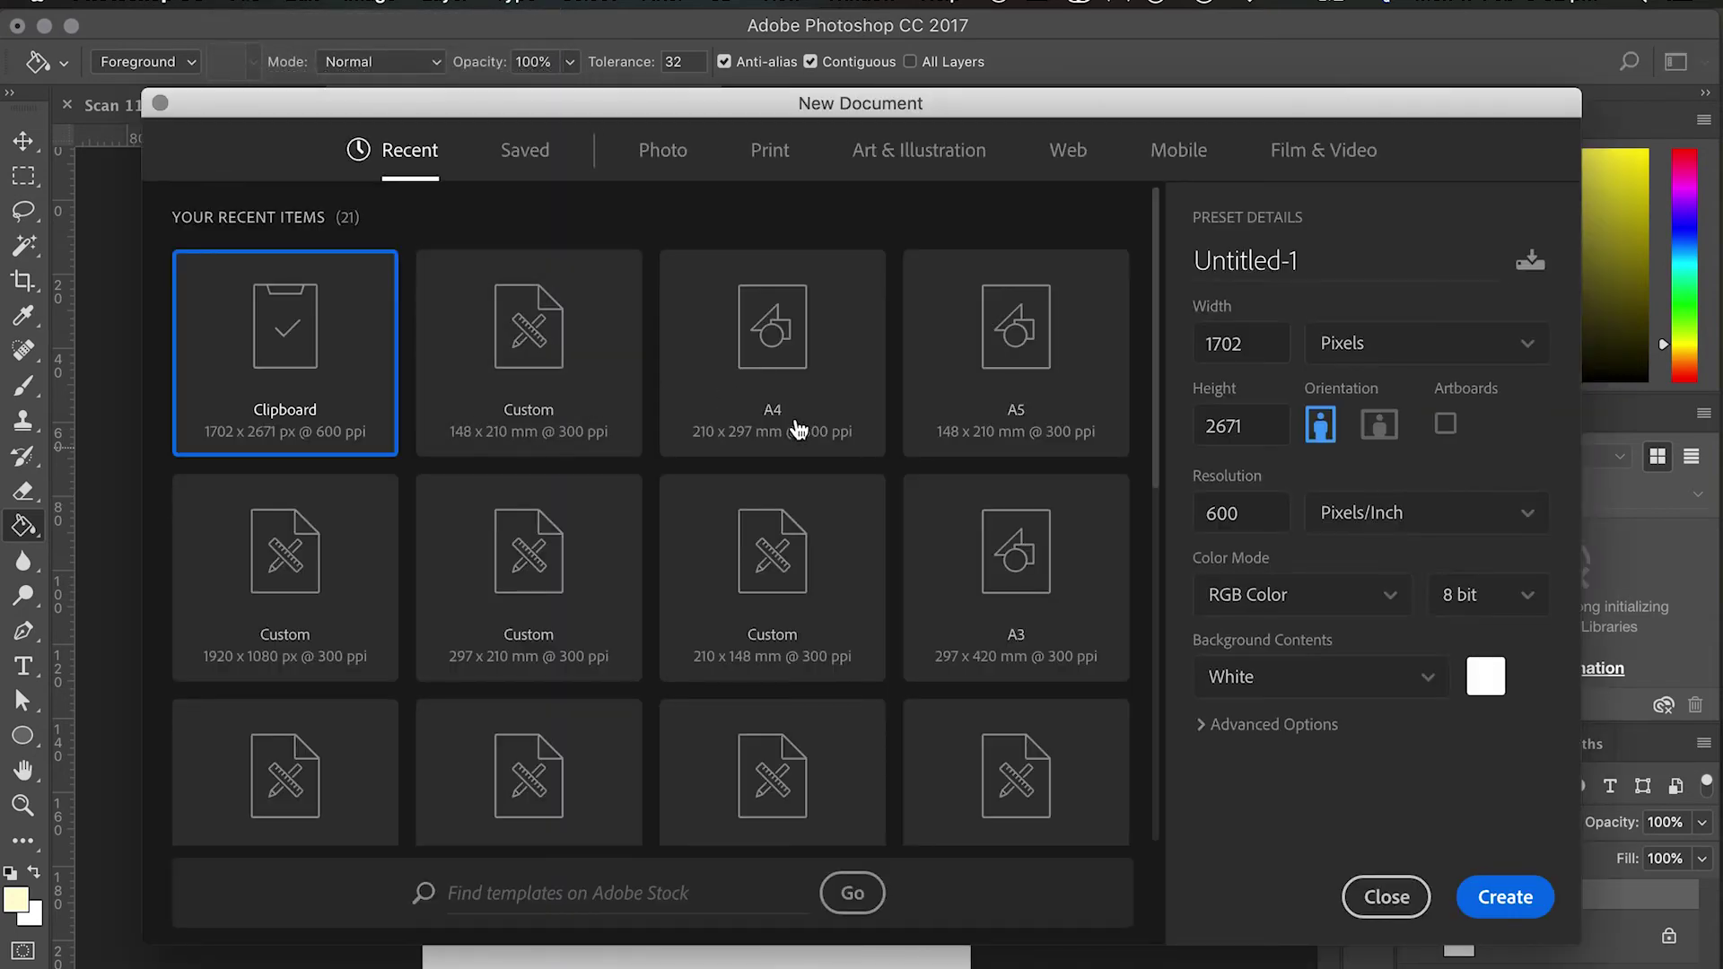
Create a new A4 landscape document in CMYK Color.
{"action": "left_click", "coordinate": [795, 428]}
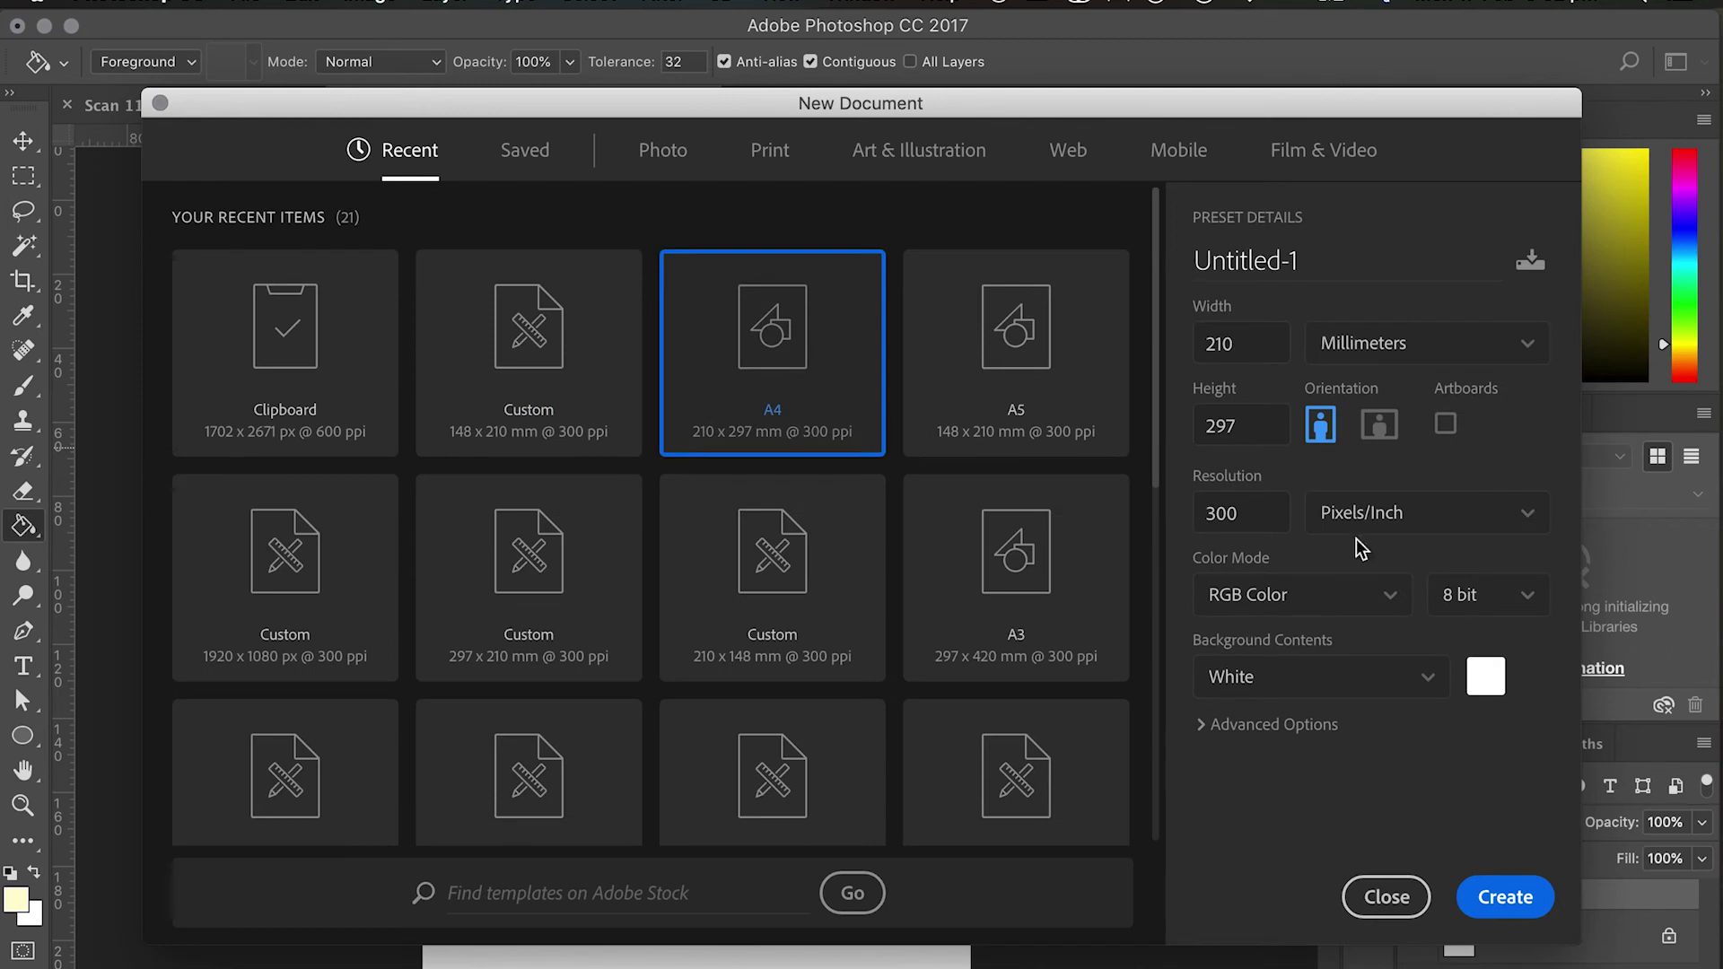
{"action": "left_click", "coordinate": [1382, 425]}
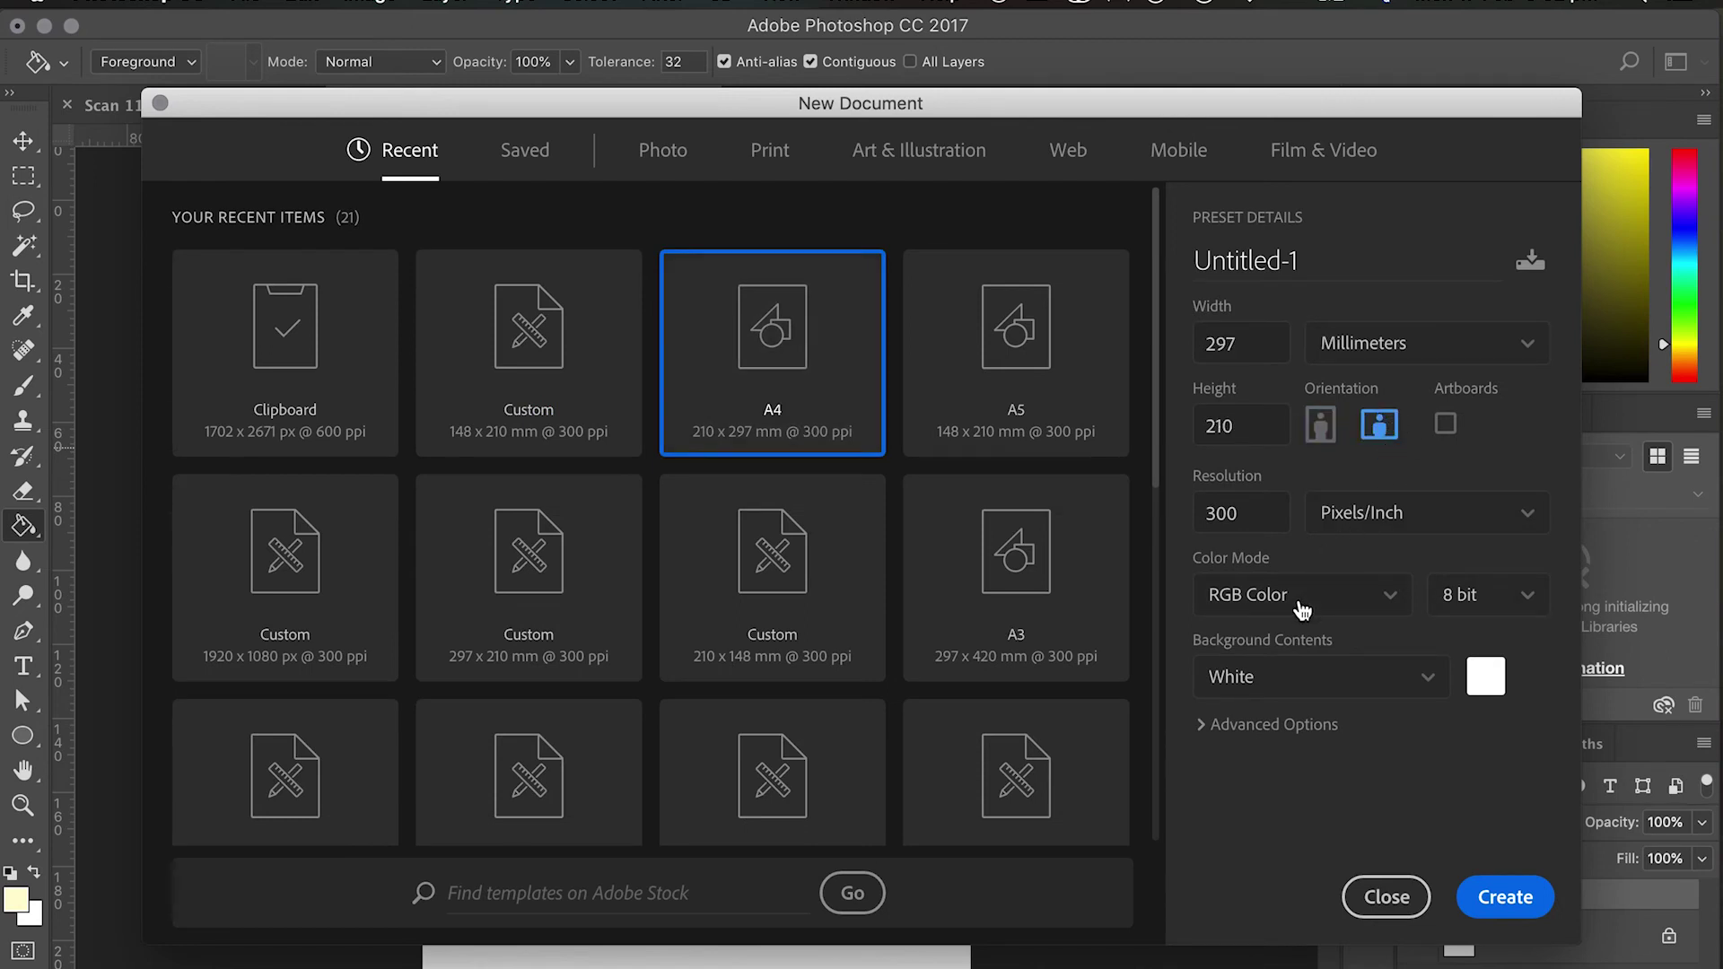
{"action": "left_click", "coordinate": [1303, 611]}
{"action": "left_click", "coordinate": [1238, 781]}
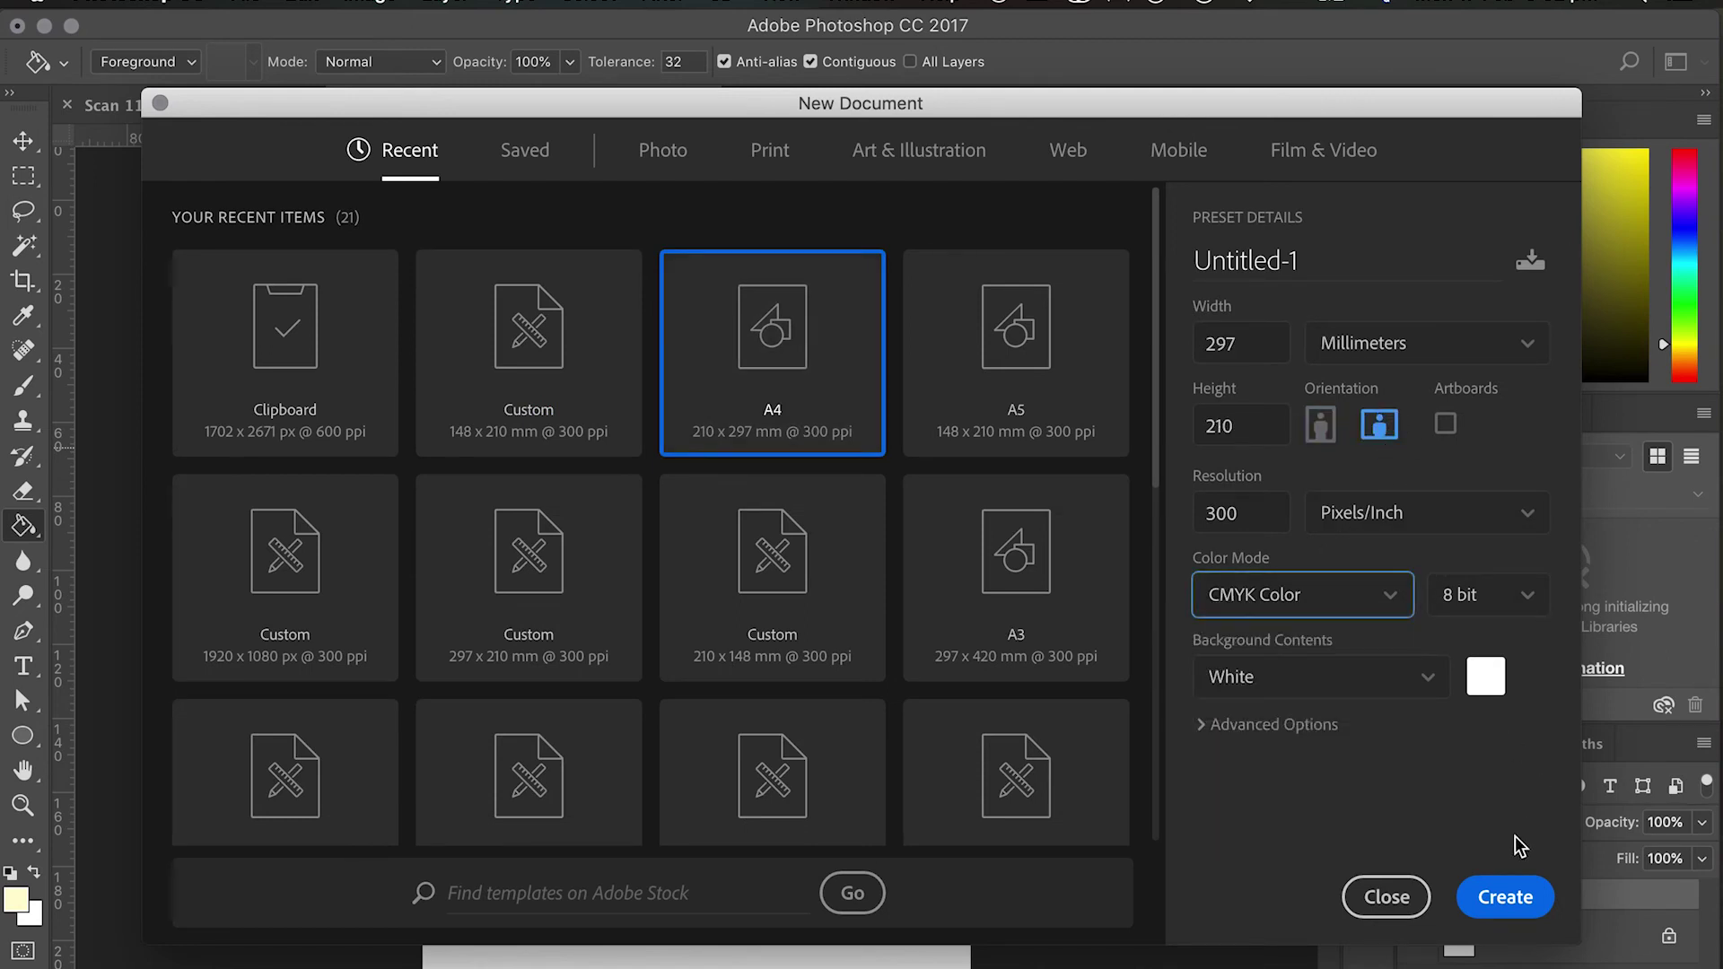
{"action": "left_click", "coordinate": [1503, 896]}
Place a vertical guide at the card's centre fold, then return to BirthdayPug.
{"action": "scroll", "coordinate": [230, 655], "scroll_direction": "down", "scroll_amount": 3}
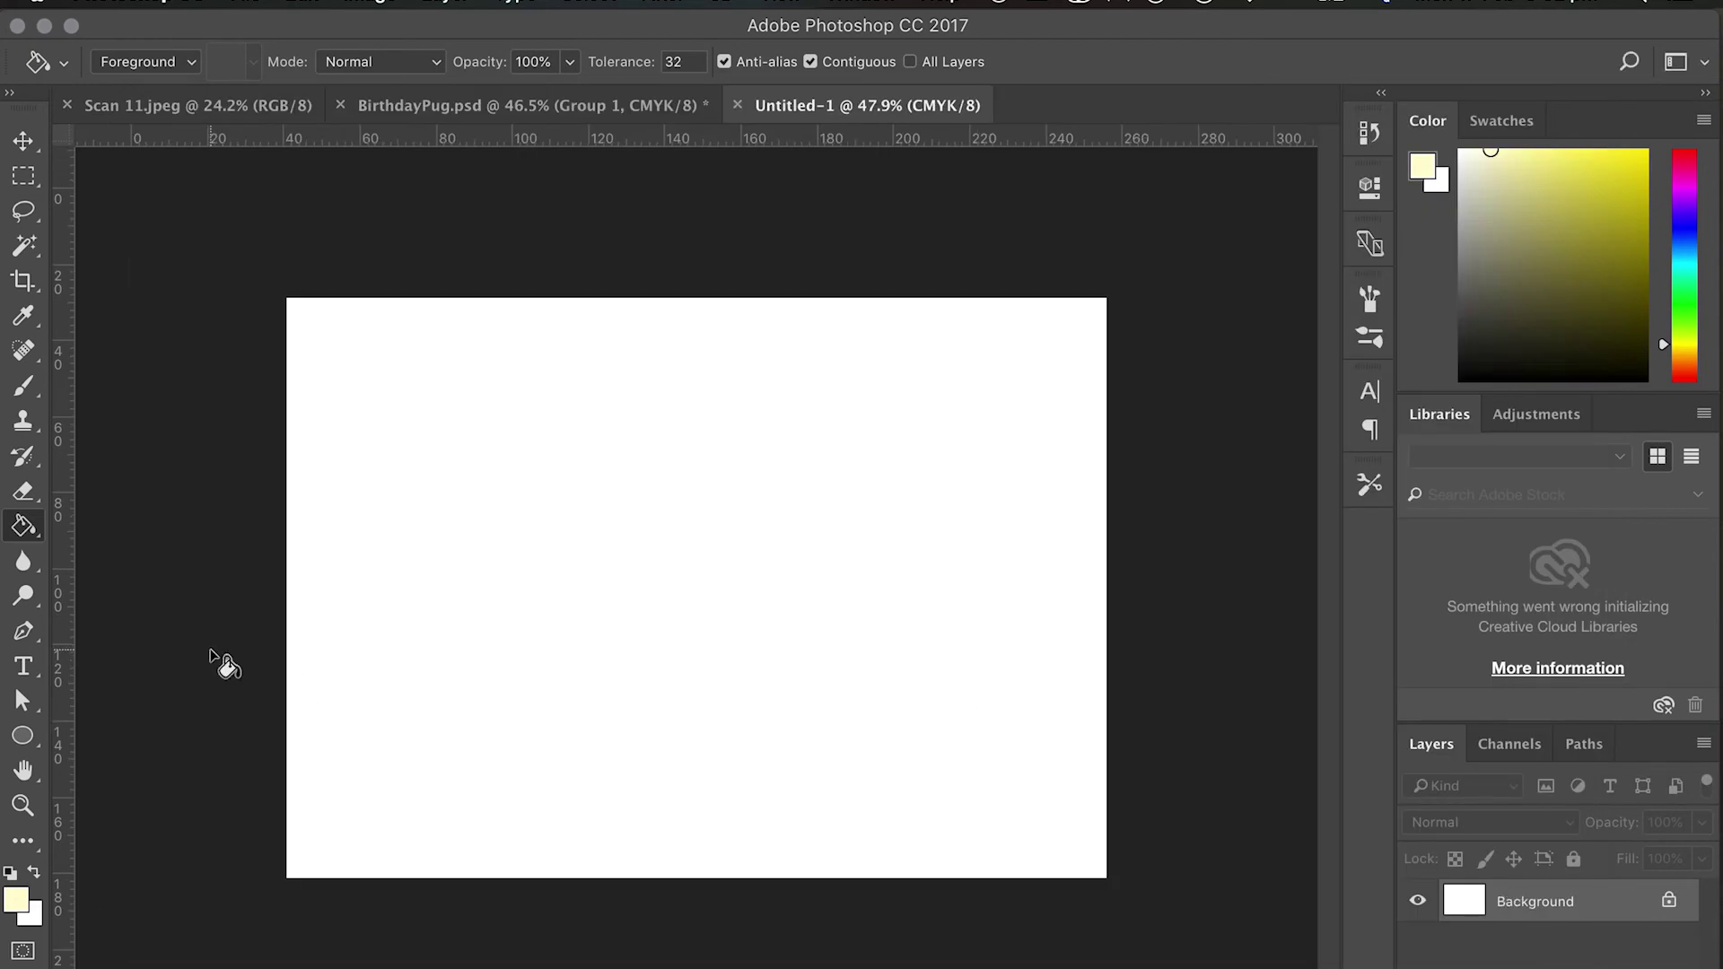
{"action": "left_click_drag", "start_coordinate": [66, 561], "coordinate": [696, 640]}
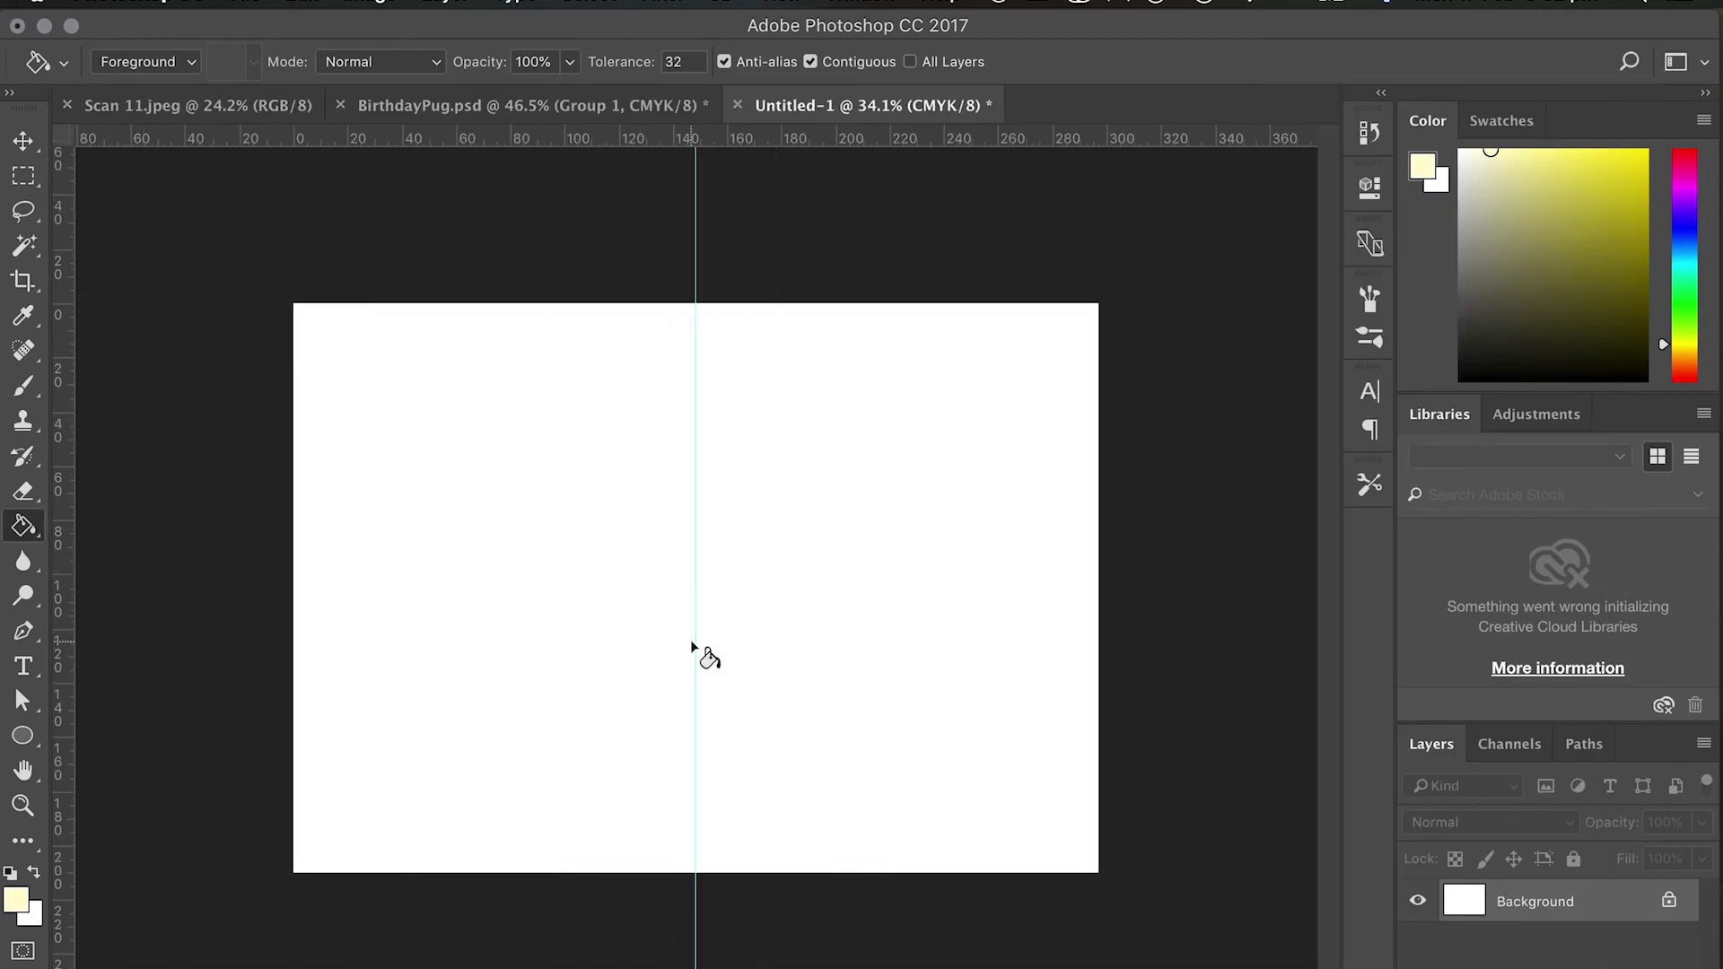
{"action": "left_click", "coordinate": [598, 108]}
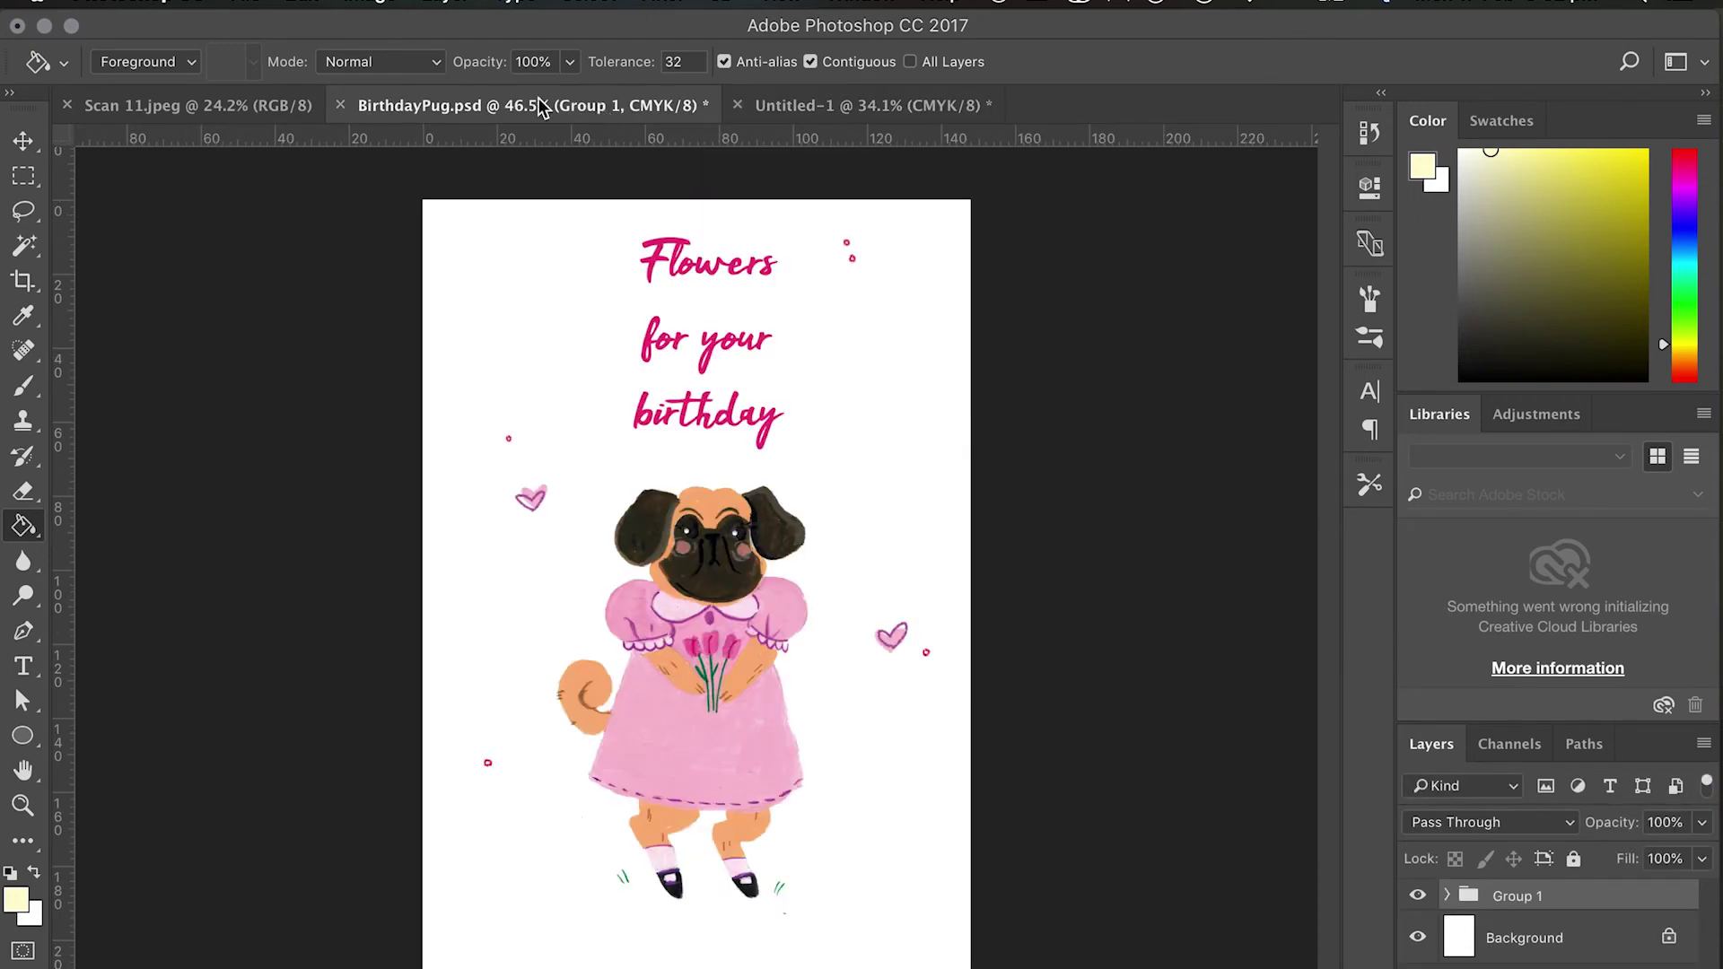
Duplicate Group 1, then make its Layer 3 background visible and fill it white.
{"action": "key", "text": "super+j"}
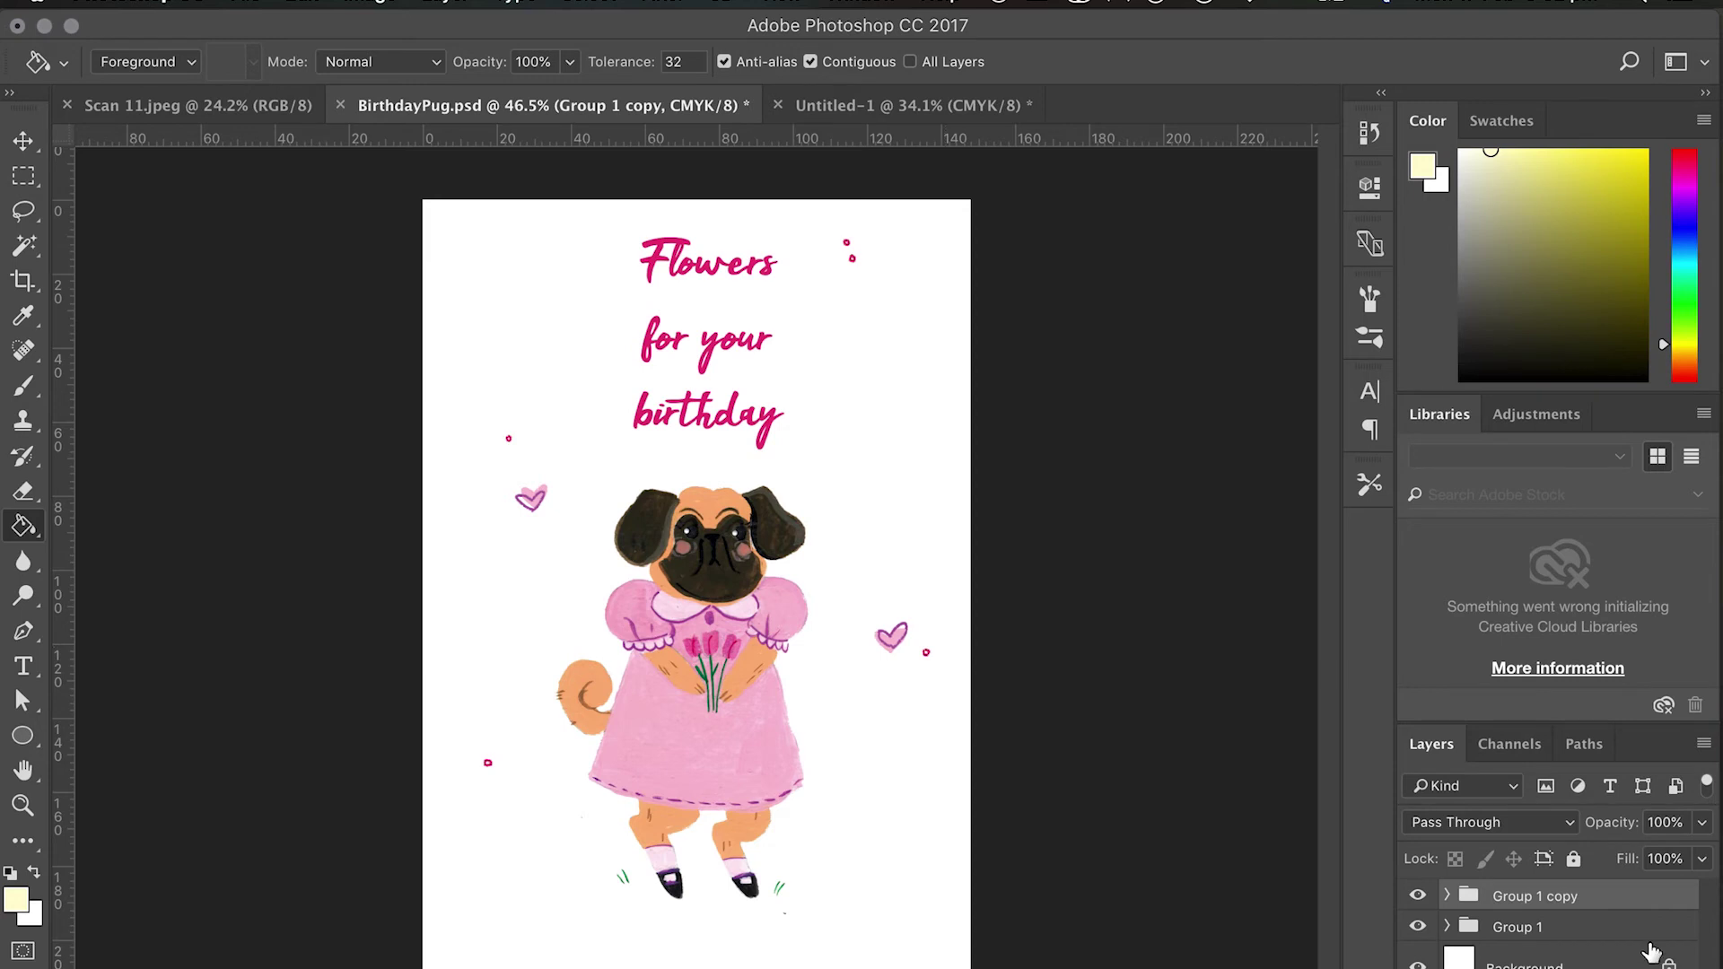
{"action": "left_click", "coordinate": [1446, 896]}
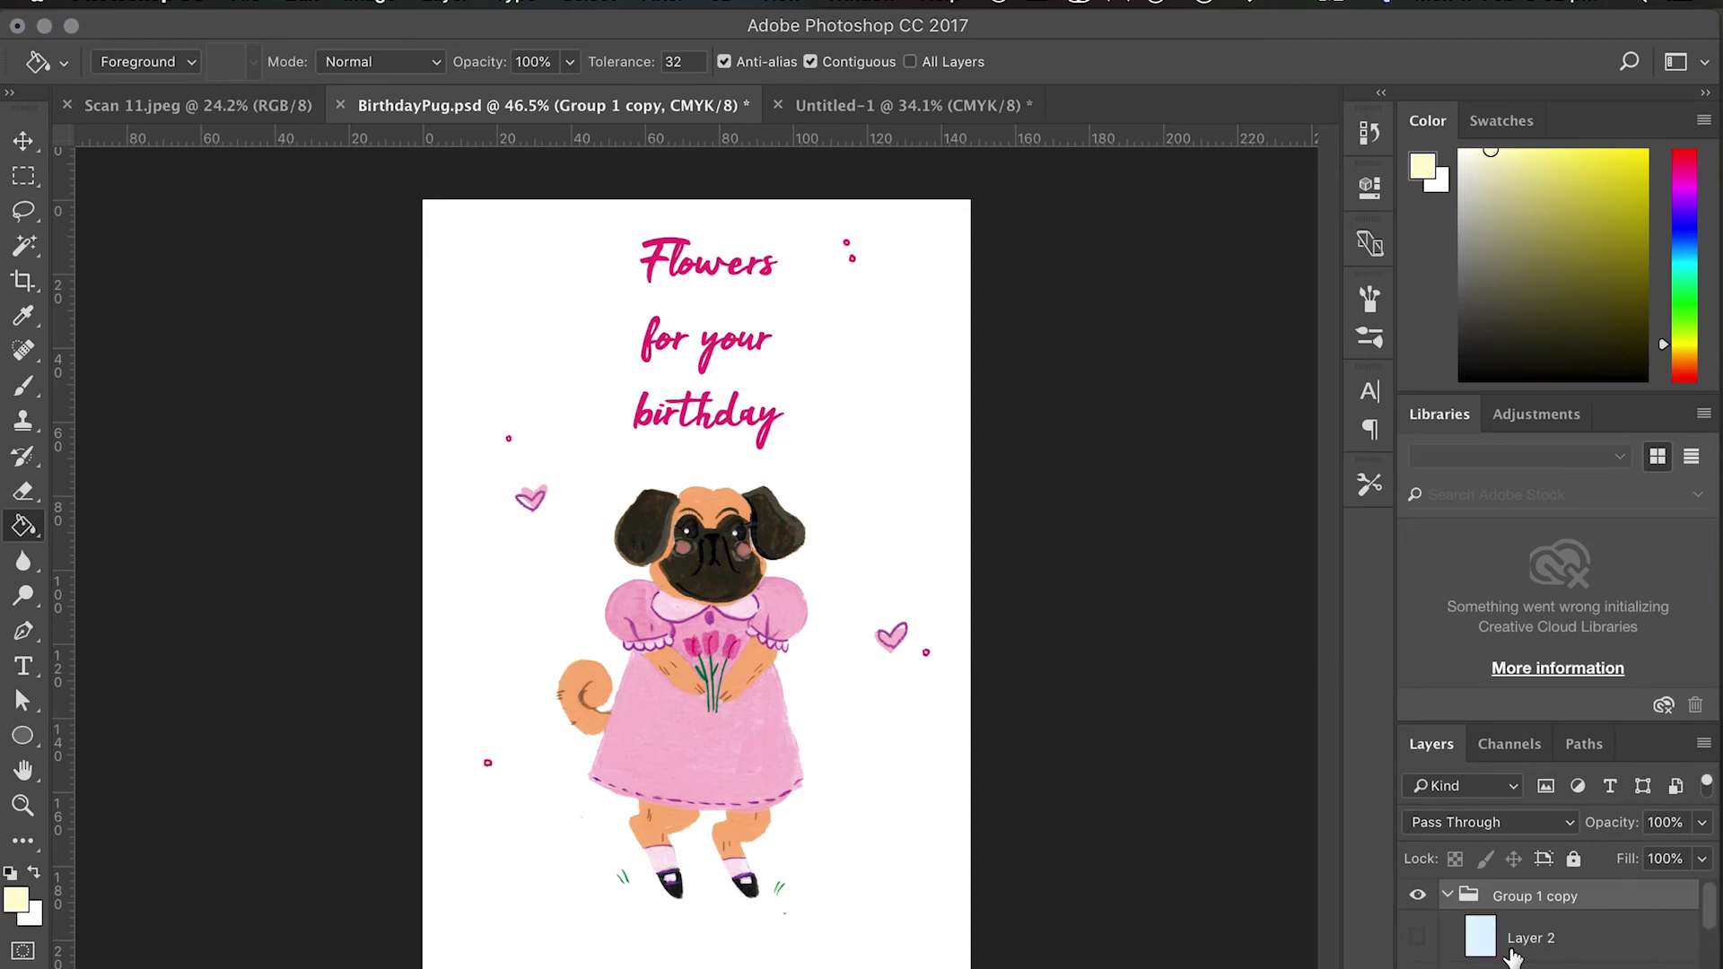
{"action": "scroll", "coordinate": [1513, 957], "scroll_direction": "down", "scroll_amount": 3}
{"action": "left_click", "coordinate": [1513, 943]}
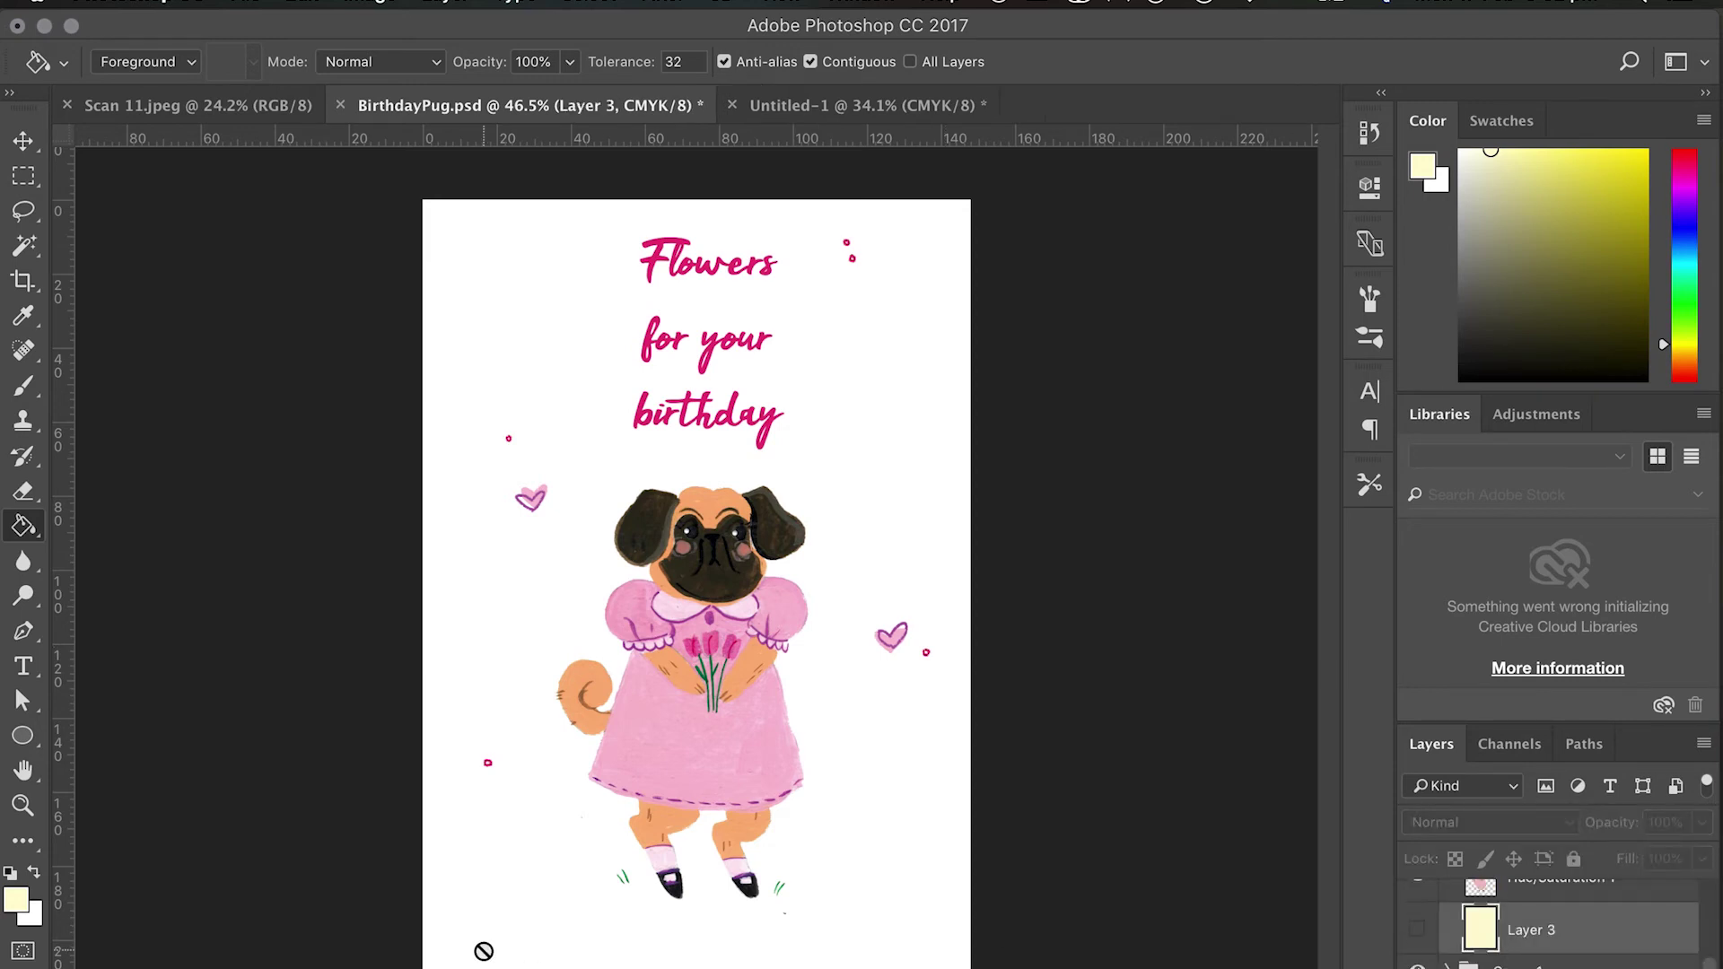
{"action": "left_click", "coordinate": [1461, 152]}
{"action": "left_click", "coordinate": [904, 465]}
{"action": "left_click", "coordinate": [1065, 386]}
{"action": "left_click", "coordinate": [1418, 929]}
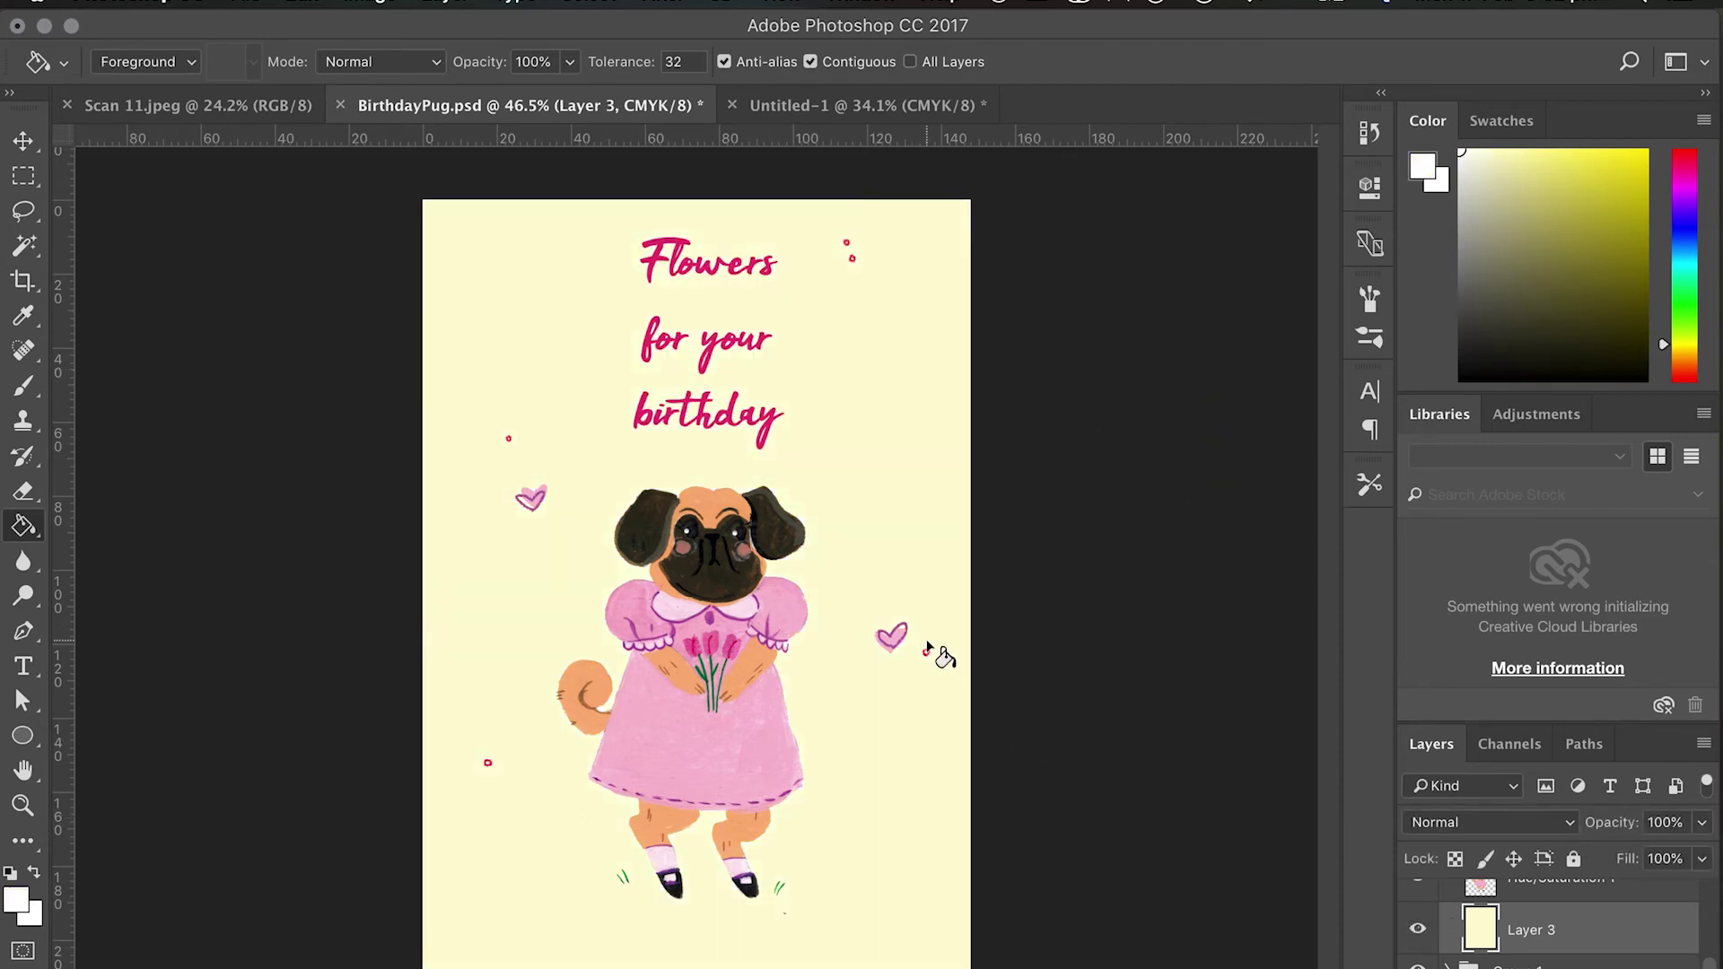
{"action": "left_click", "coordinate": [924, 591]}
Merge Group 1 copy into a single flattened layer with Cmd+E.
{"action": "scroll", "coordinate": [1600, 962], "scroll_direction": "down", "scroll_amount": 2}
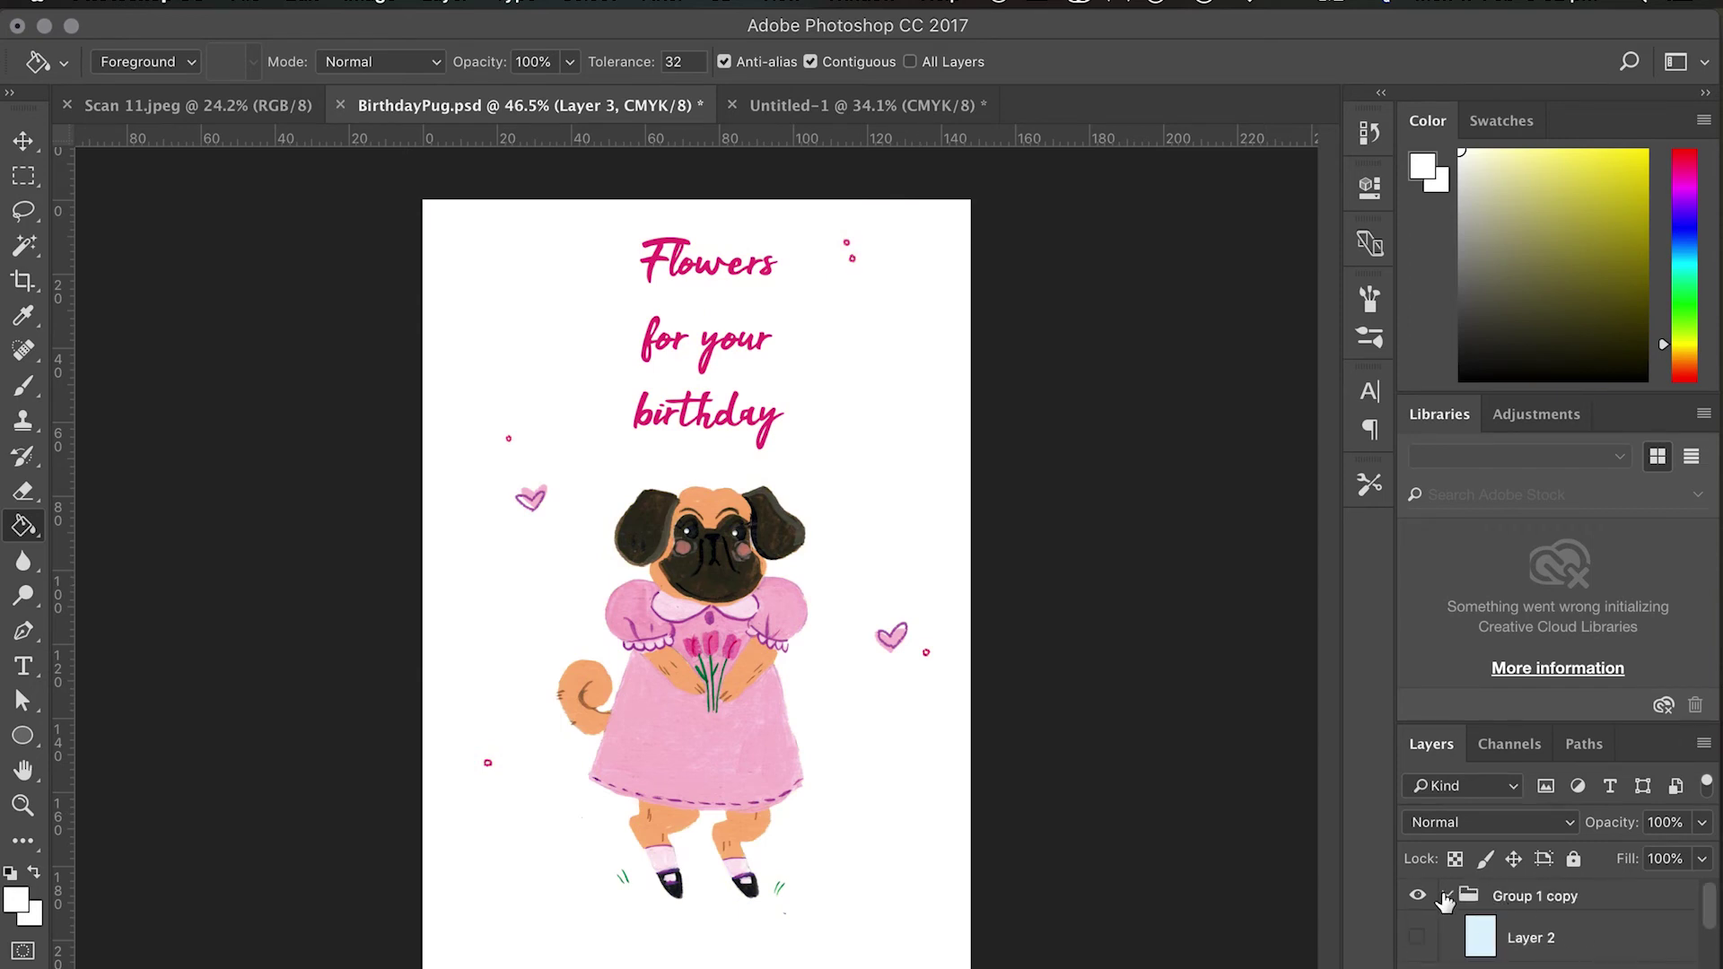
{"action": "left_click", "coordinate": [1455, 899]}
{"action": "left_click", "coordinate": [1447, 895]}
{"action": "key", "text": "super+e"}
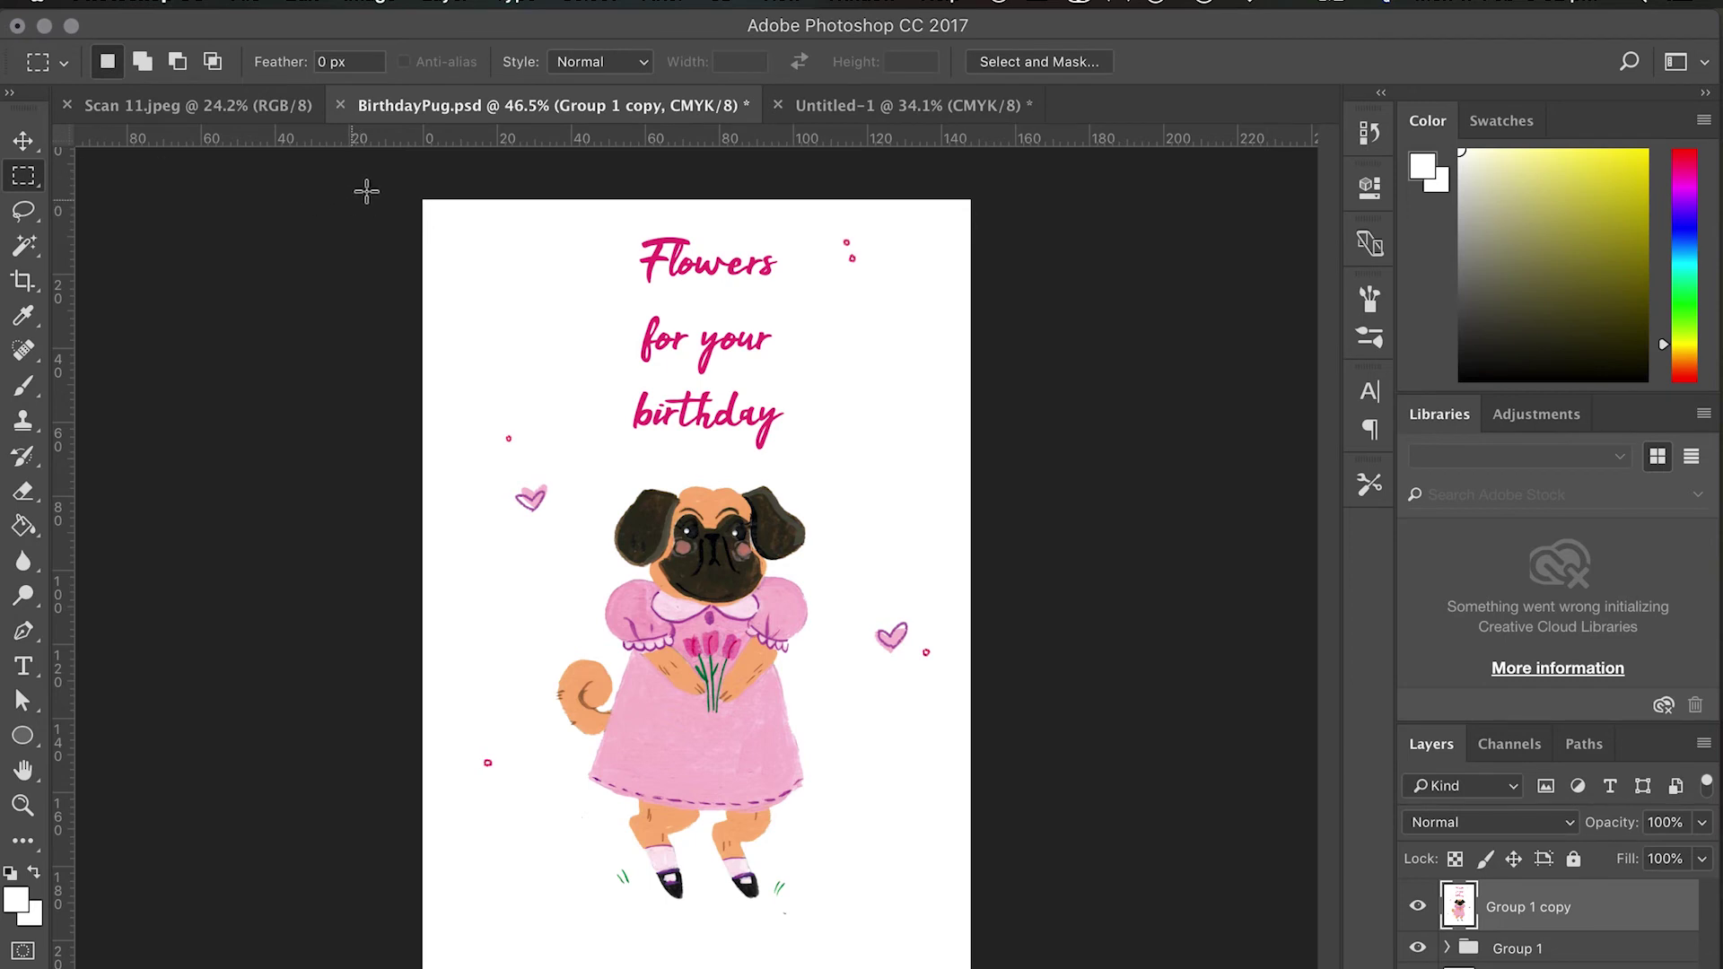
Copy the whole flattened pug artwork and paste it into Untitled-1.
{"action": "left_click_drag", "start_coordinate": [365, 185], "coordinate": [1098, 889]}
{"action": "key", "text": "ctrl+c"}
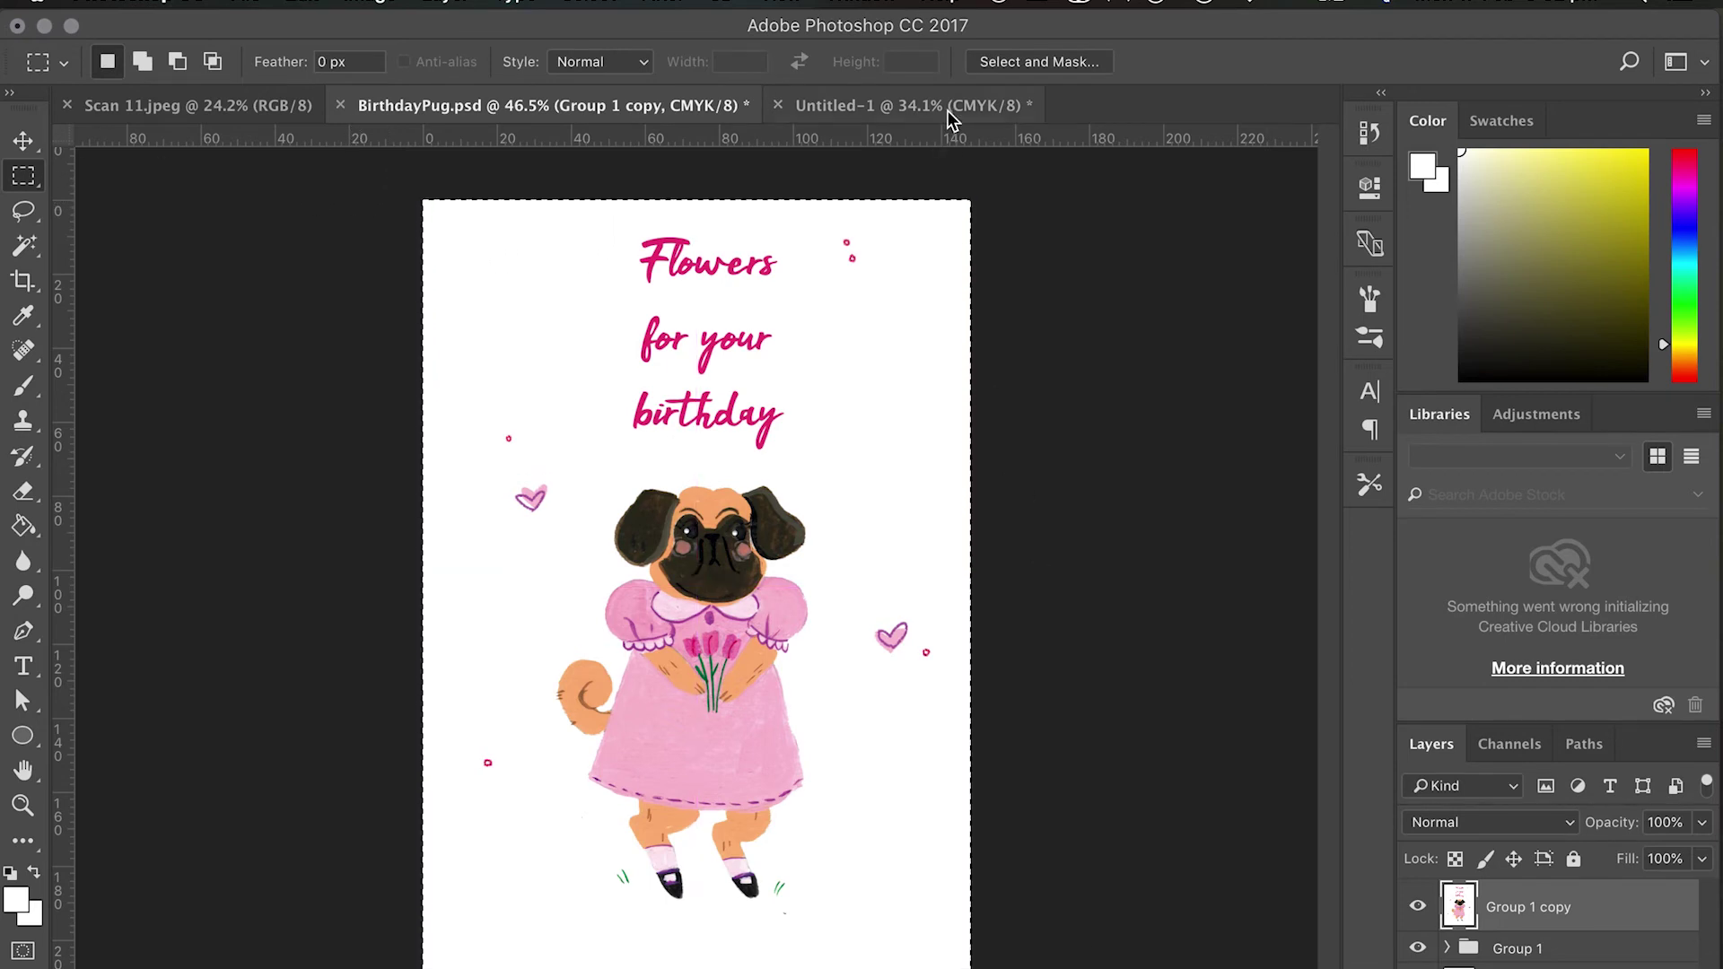
{"action": "left_click", "coordinate": [950, 108]}
{"action": "key", "text": "ctrl+v"}
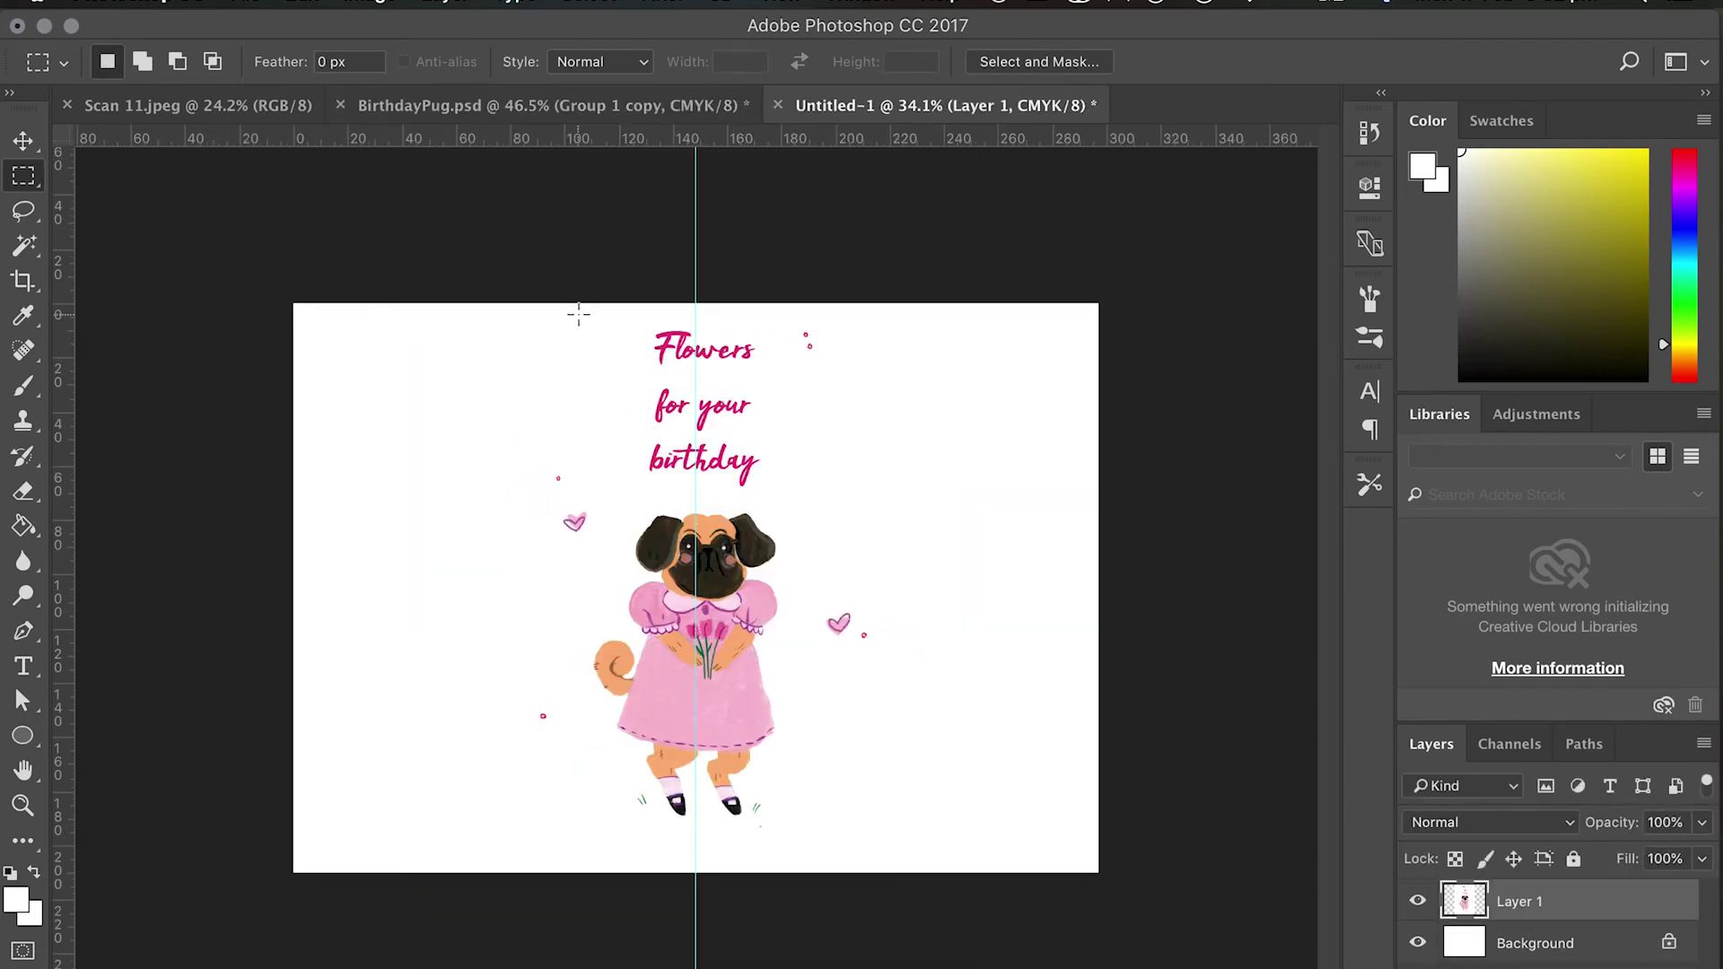
Move the pasted artwork onto the right half against the centre guide, then add an empty layer.
{"action": "key", "text": "ctrl+t"}
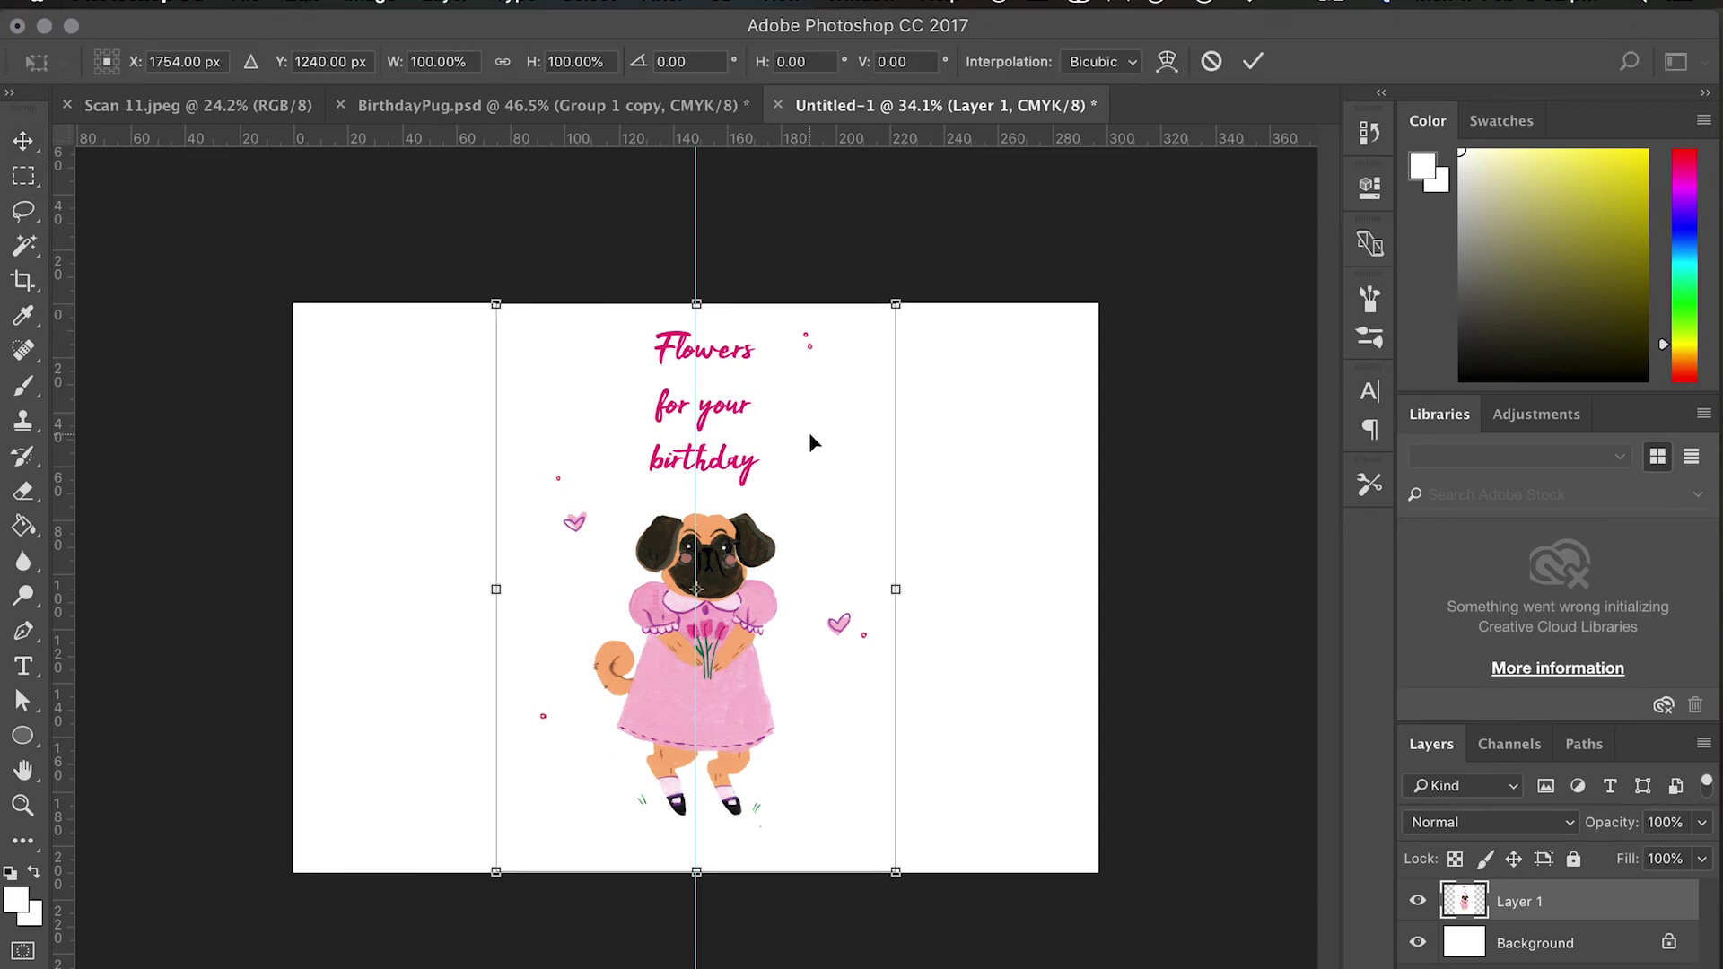
{"action": "left_click_drag", "start_coordinate": [812, 442], "coordinate": [1009, 441]}
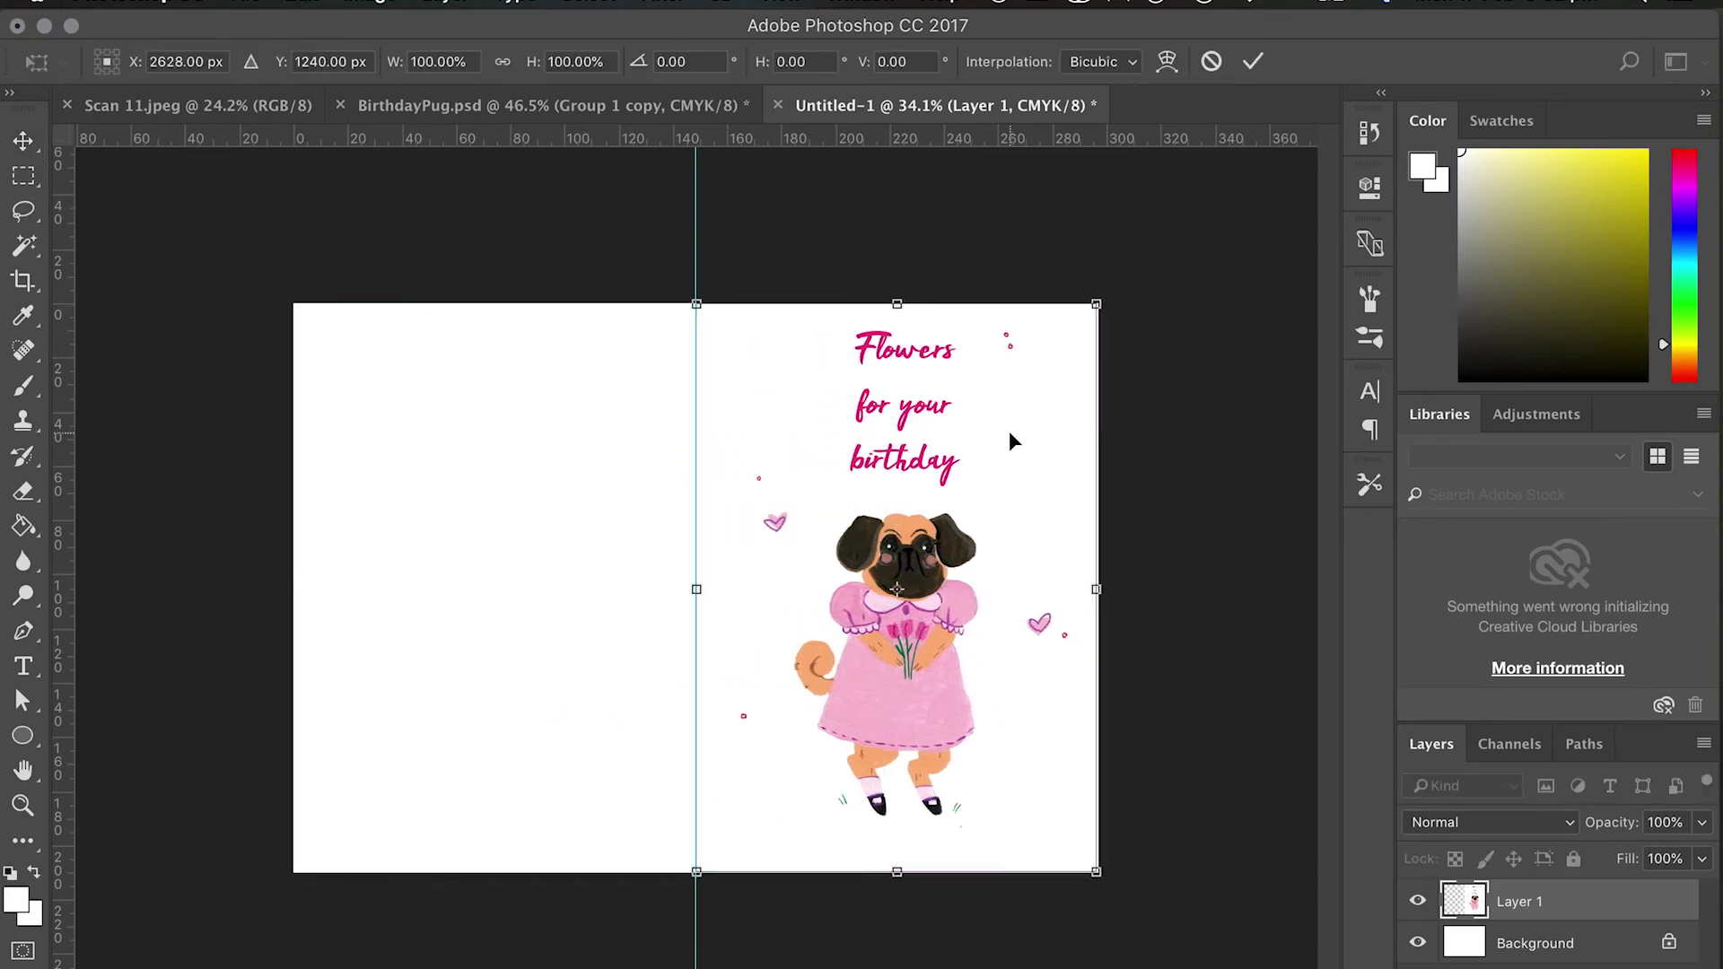
{"action": "key", "text": "Return"}
{"action": "key", "text": "m"}
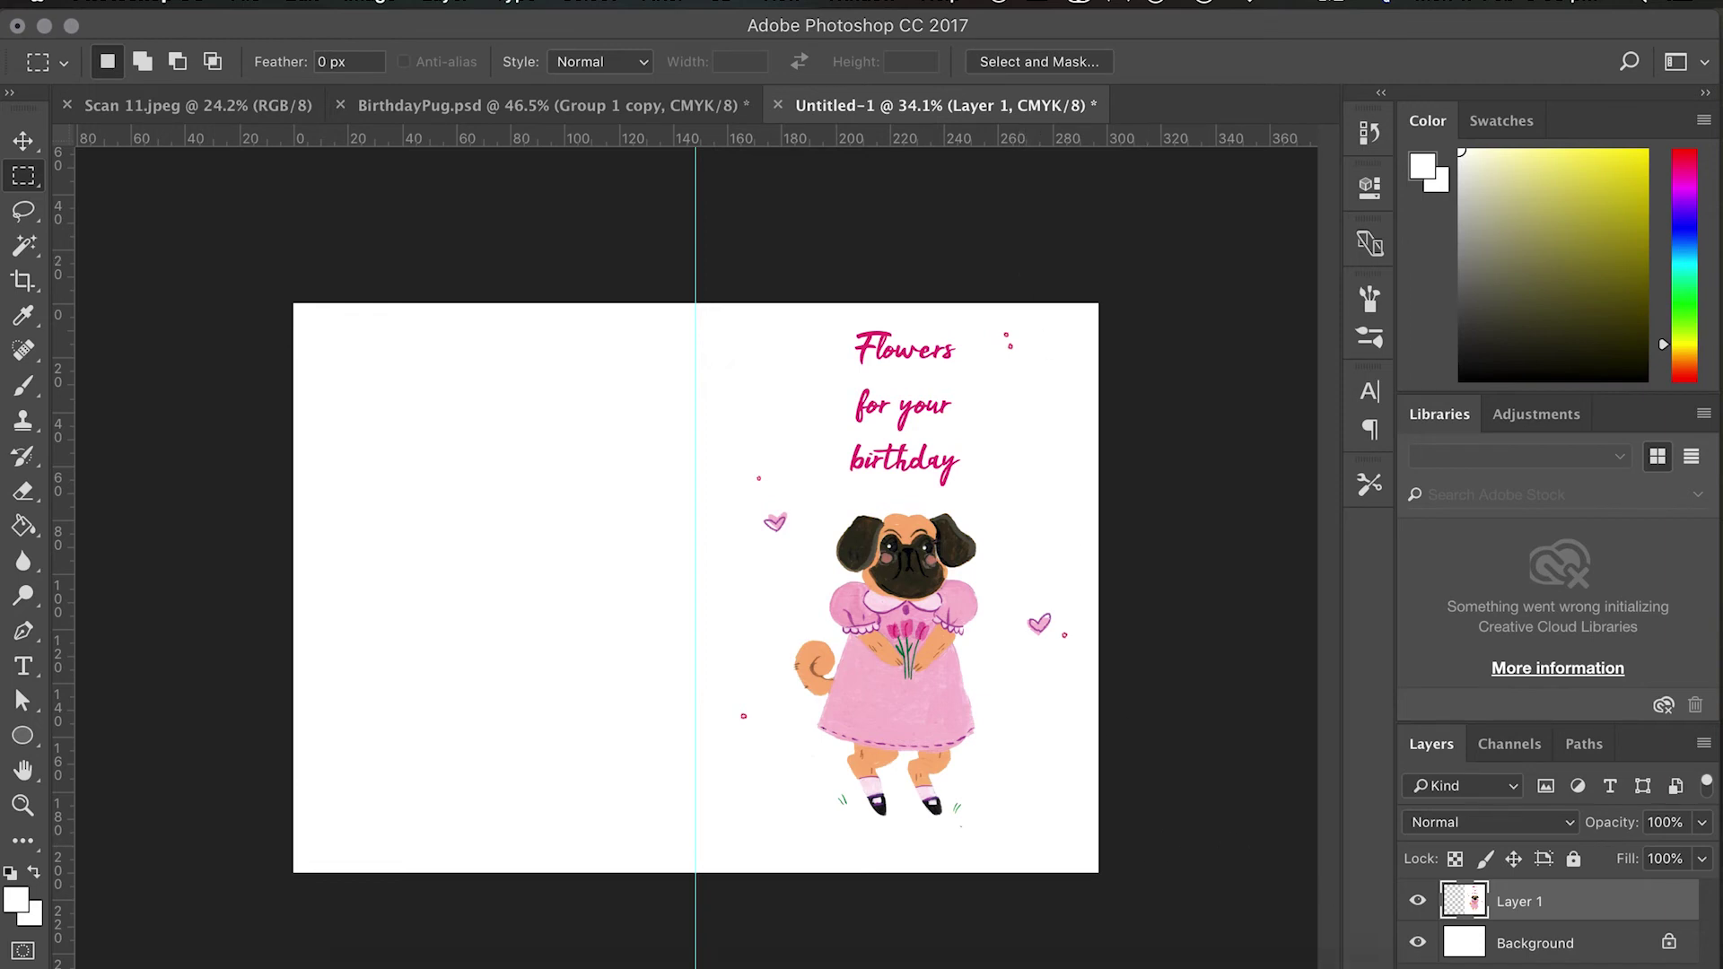
{"action": "key", "text": "super+shift+alt+n"}
Draw a bottom-left text box in Handwriting font, pink sampled from the birthday title.
{"action": "left_click", "coordinate": [24, 666]}
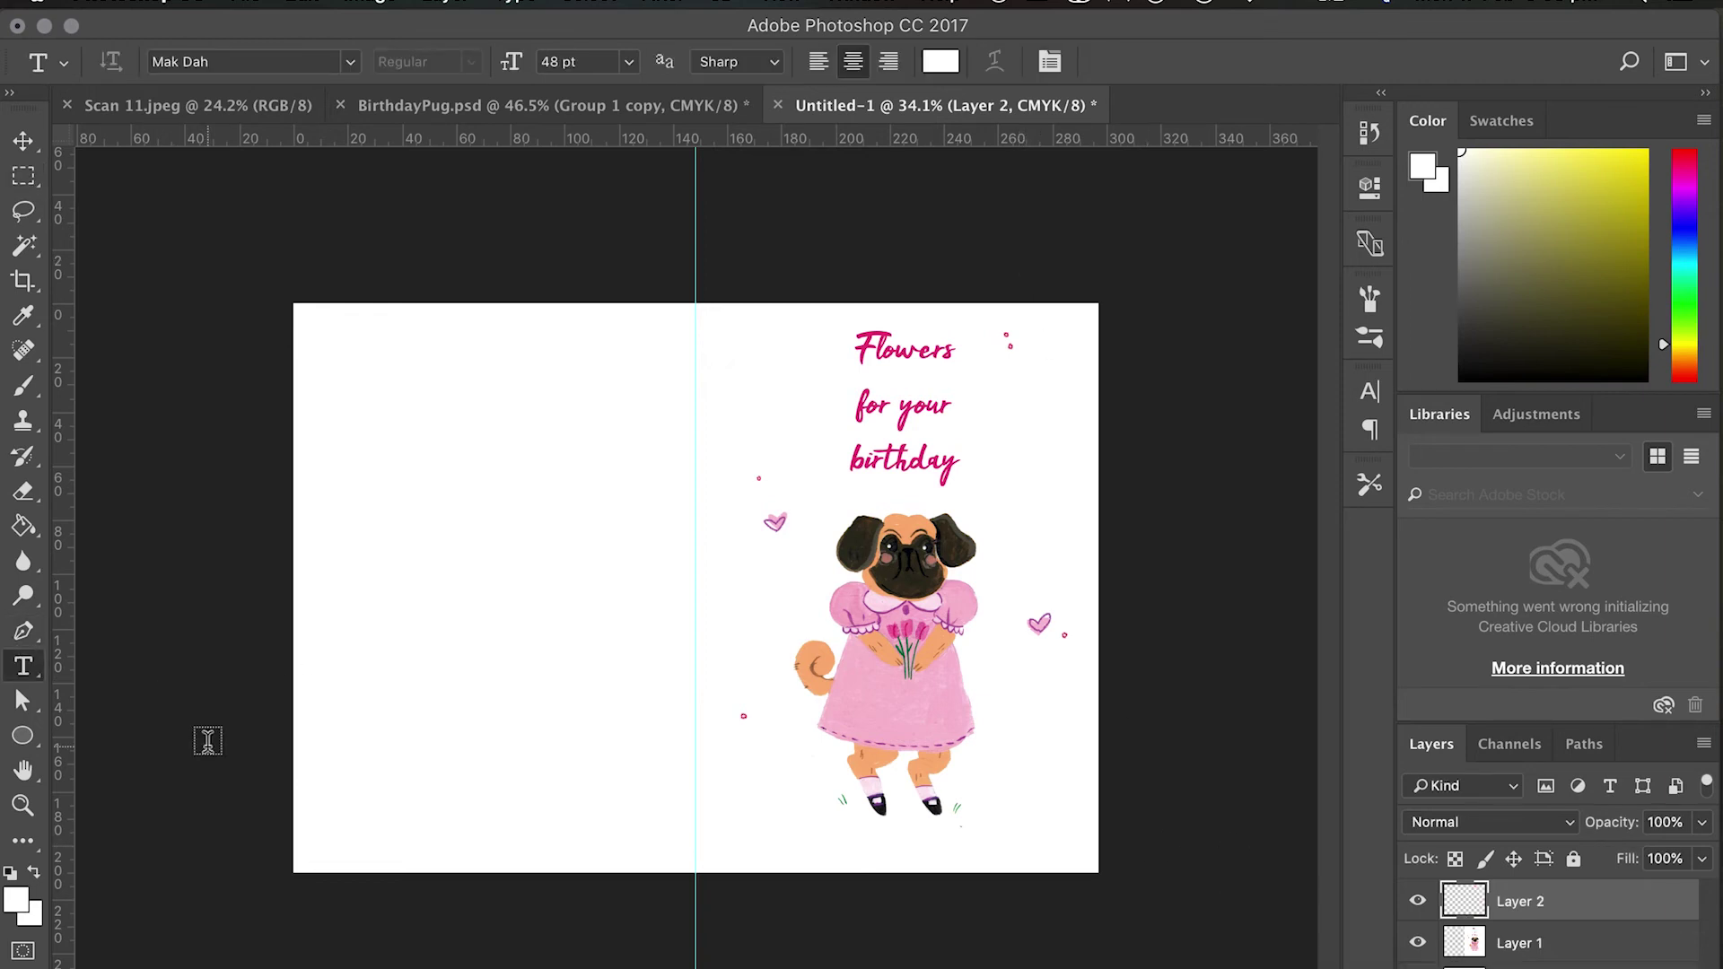
{"action": "left_click_drag", "start_coordinate": [430, 802], "coordinate": [585, 861]}
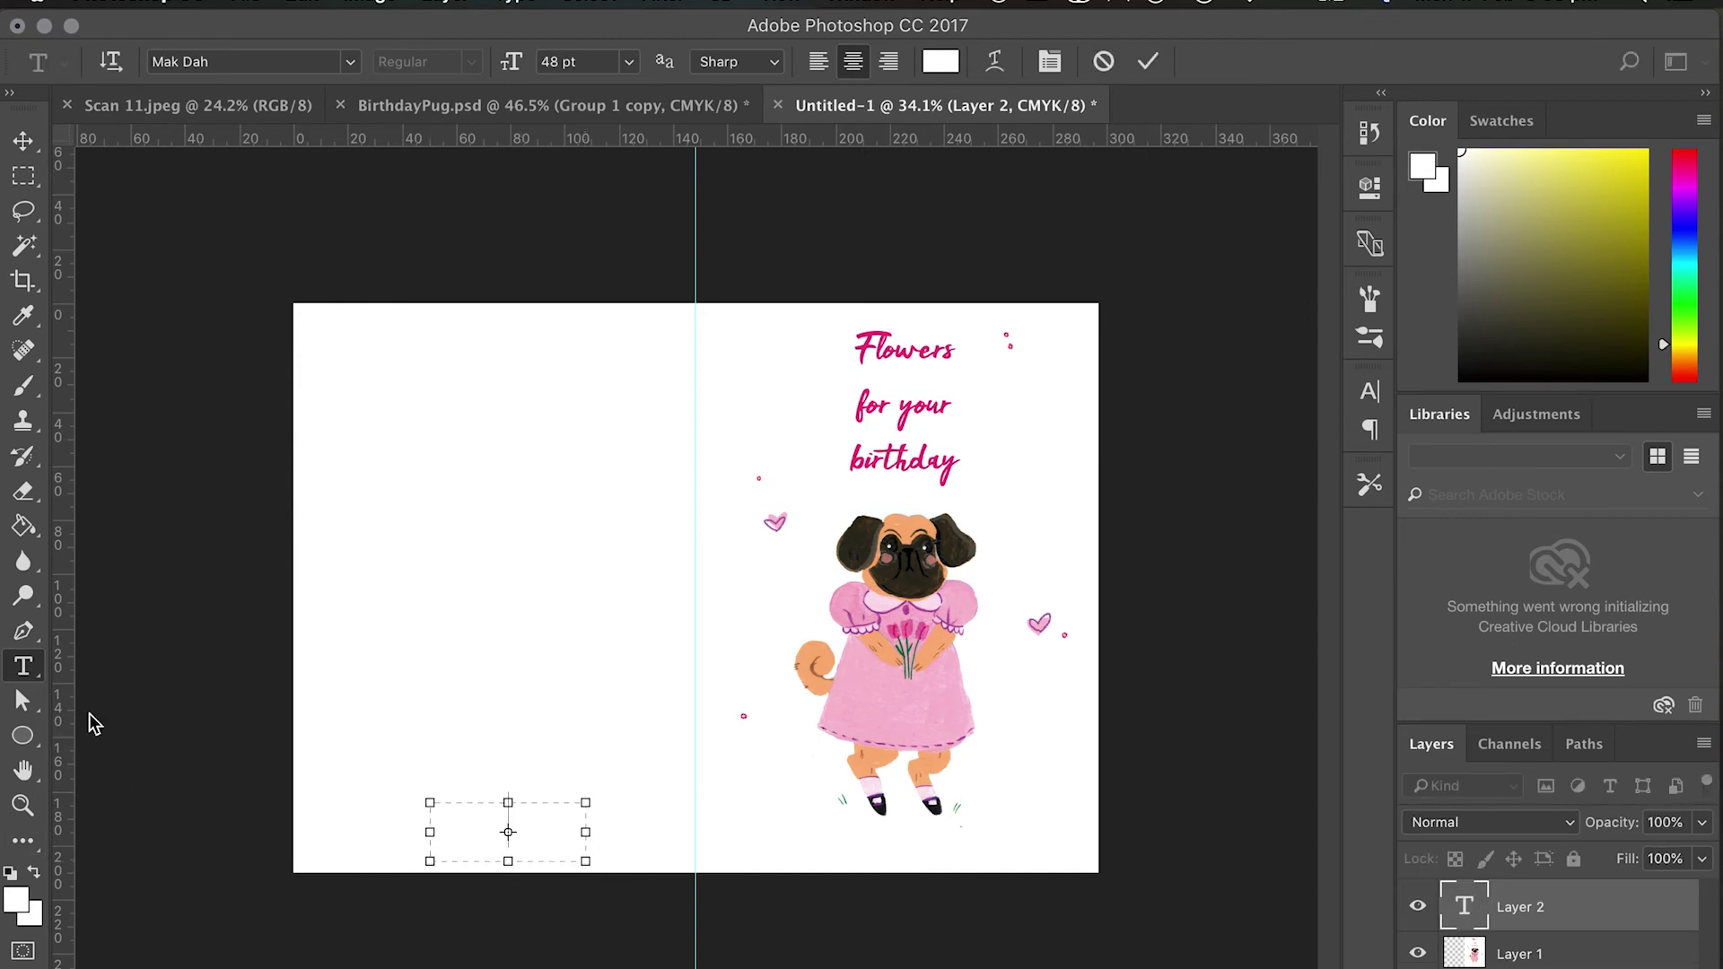
{"action": "left_click", "coordinate": [632, 61]}
{"action": "left_click", "coordinate": [583, 179]}
{"action": "left_click", "coordinate": [350, 61]}
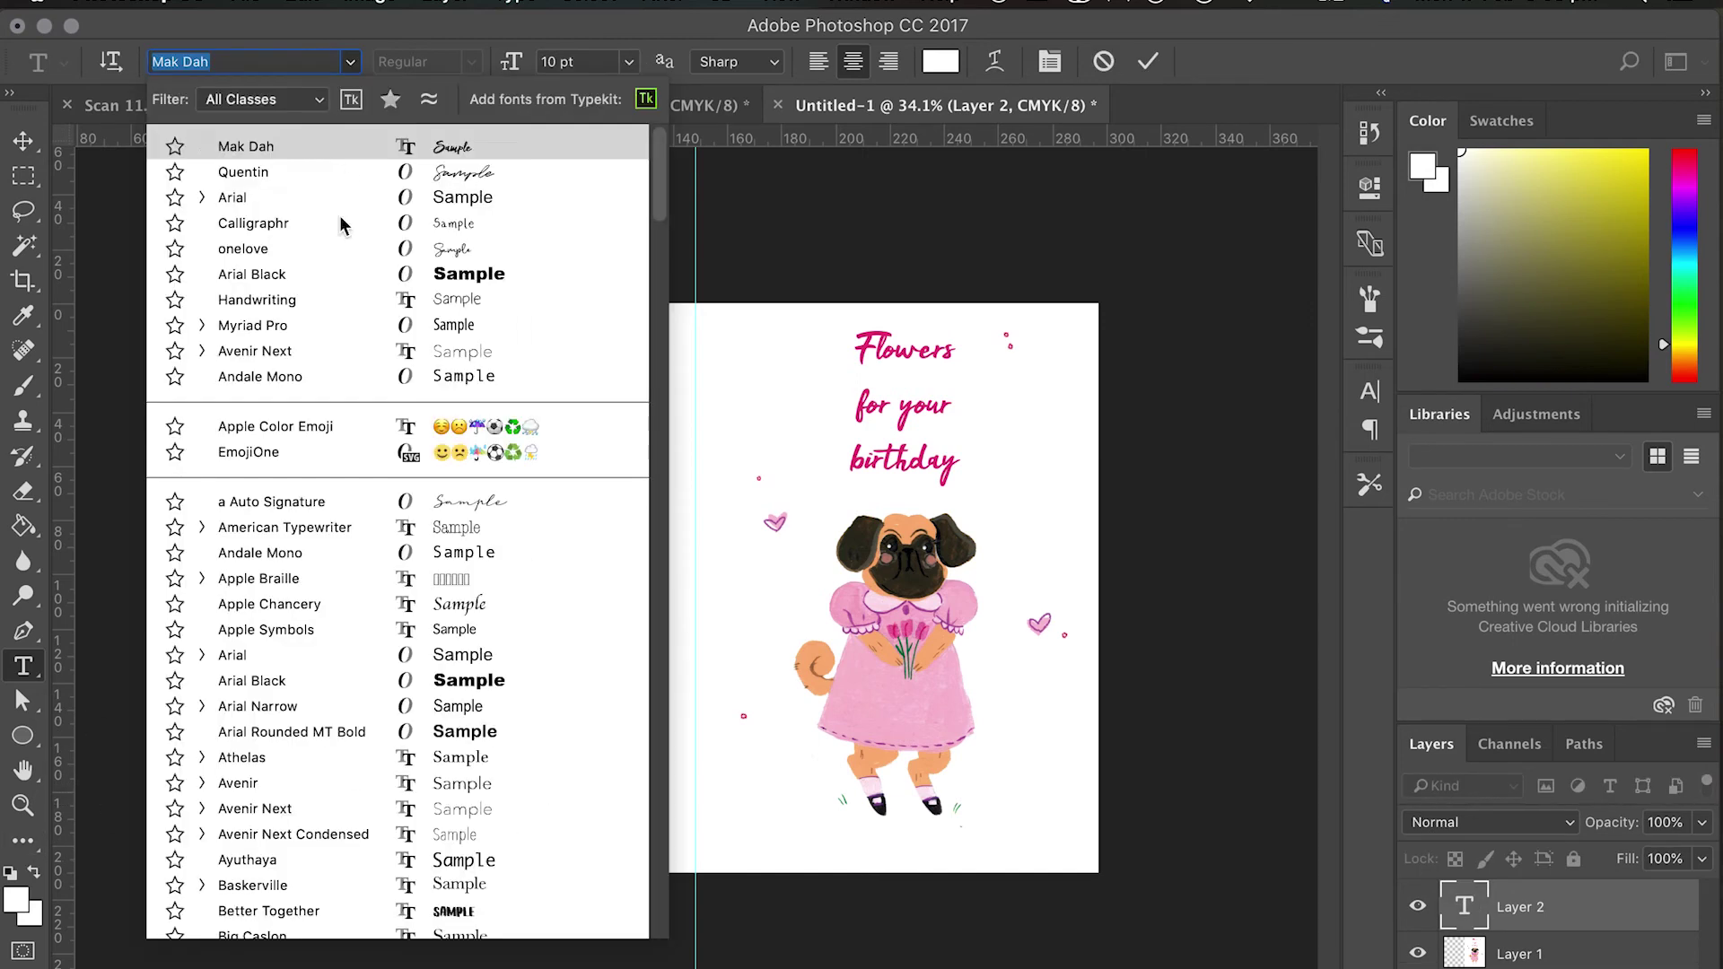
{"action": "left_click", "coordinate": [323, 327]}
{"action": "key", "text": "super+plus"}
{"action": "key", "text": "super+plus"}
{"action": "scroll", "coordinate": [560, 729], "scroll_direction": "right", "scroll_amount": 6}
{"action": "scroll", "coordinate": [560, 729], "scroll_direction": "up", "scroll_amount": 3}
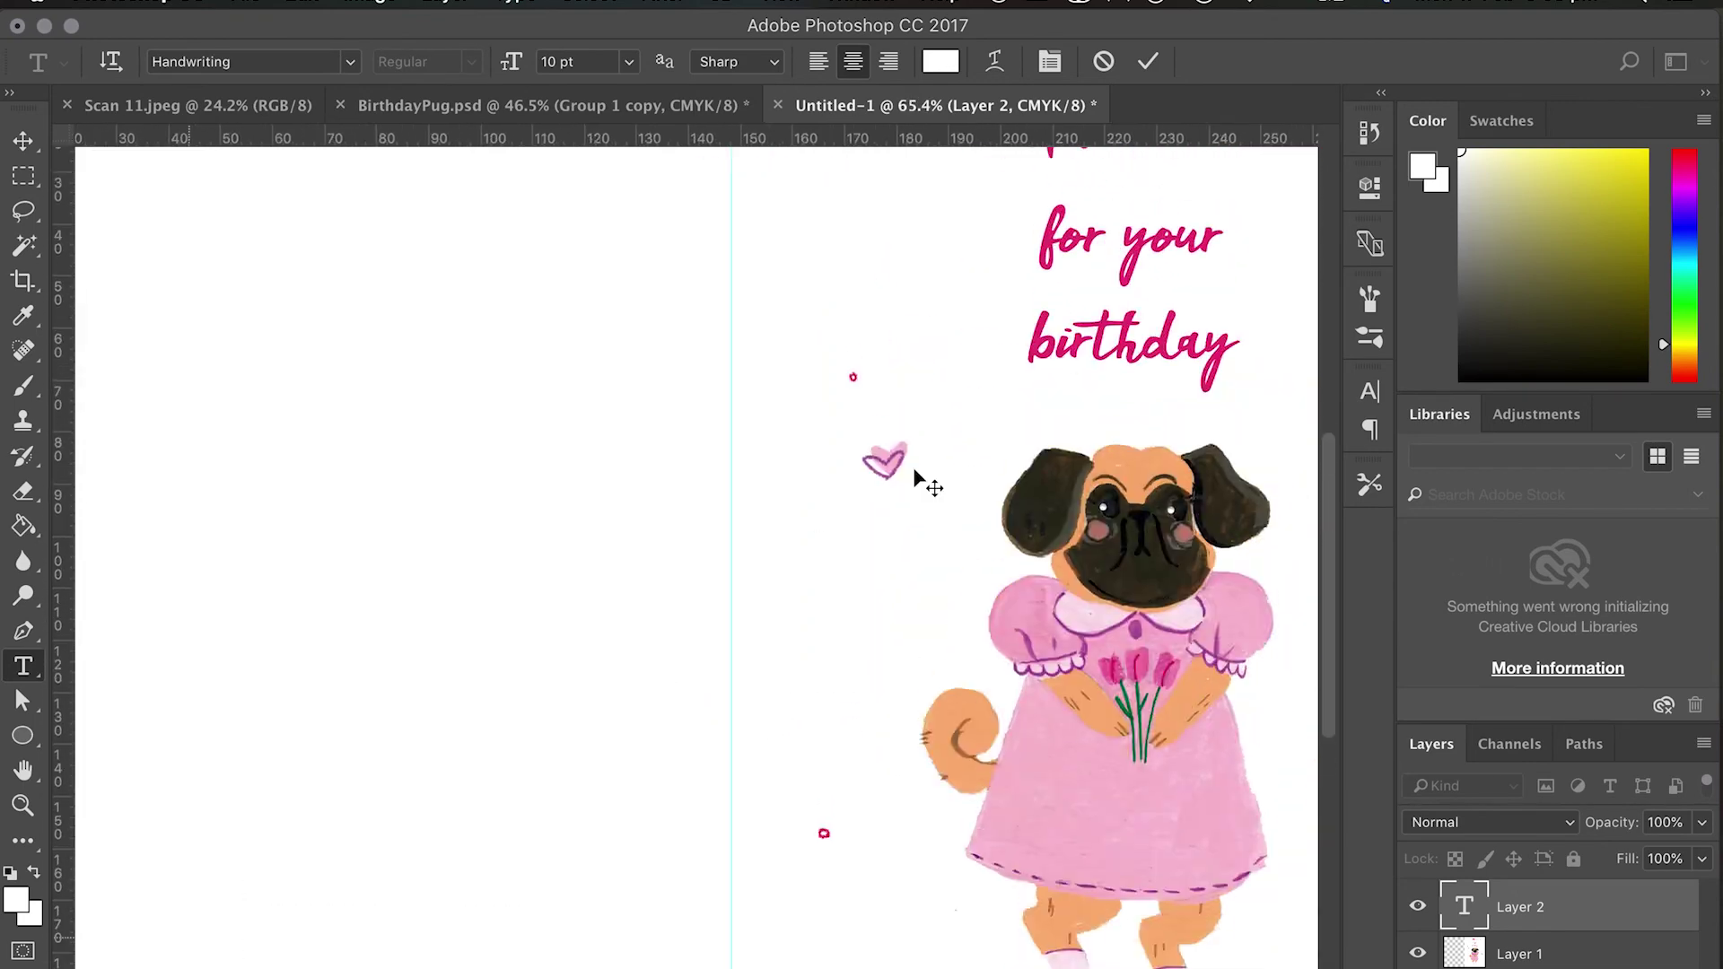
{"action": "left_click", "coordinate": [941, 61]}
{"action": "left_click", "coordinate": [904, 462]}
{"action": "scroll", "coordinate": [904, 463], "scroll_direction": "right", "scroll_amount": 4}
{"action": "scroll", "coordinate": [904, 462], "scroll_direction": "up", "scroll_amount": 1}
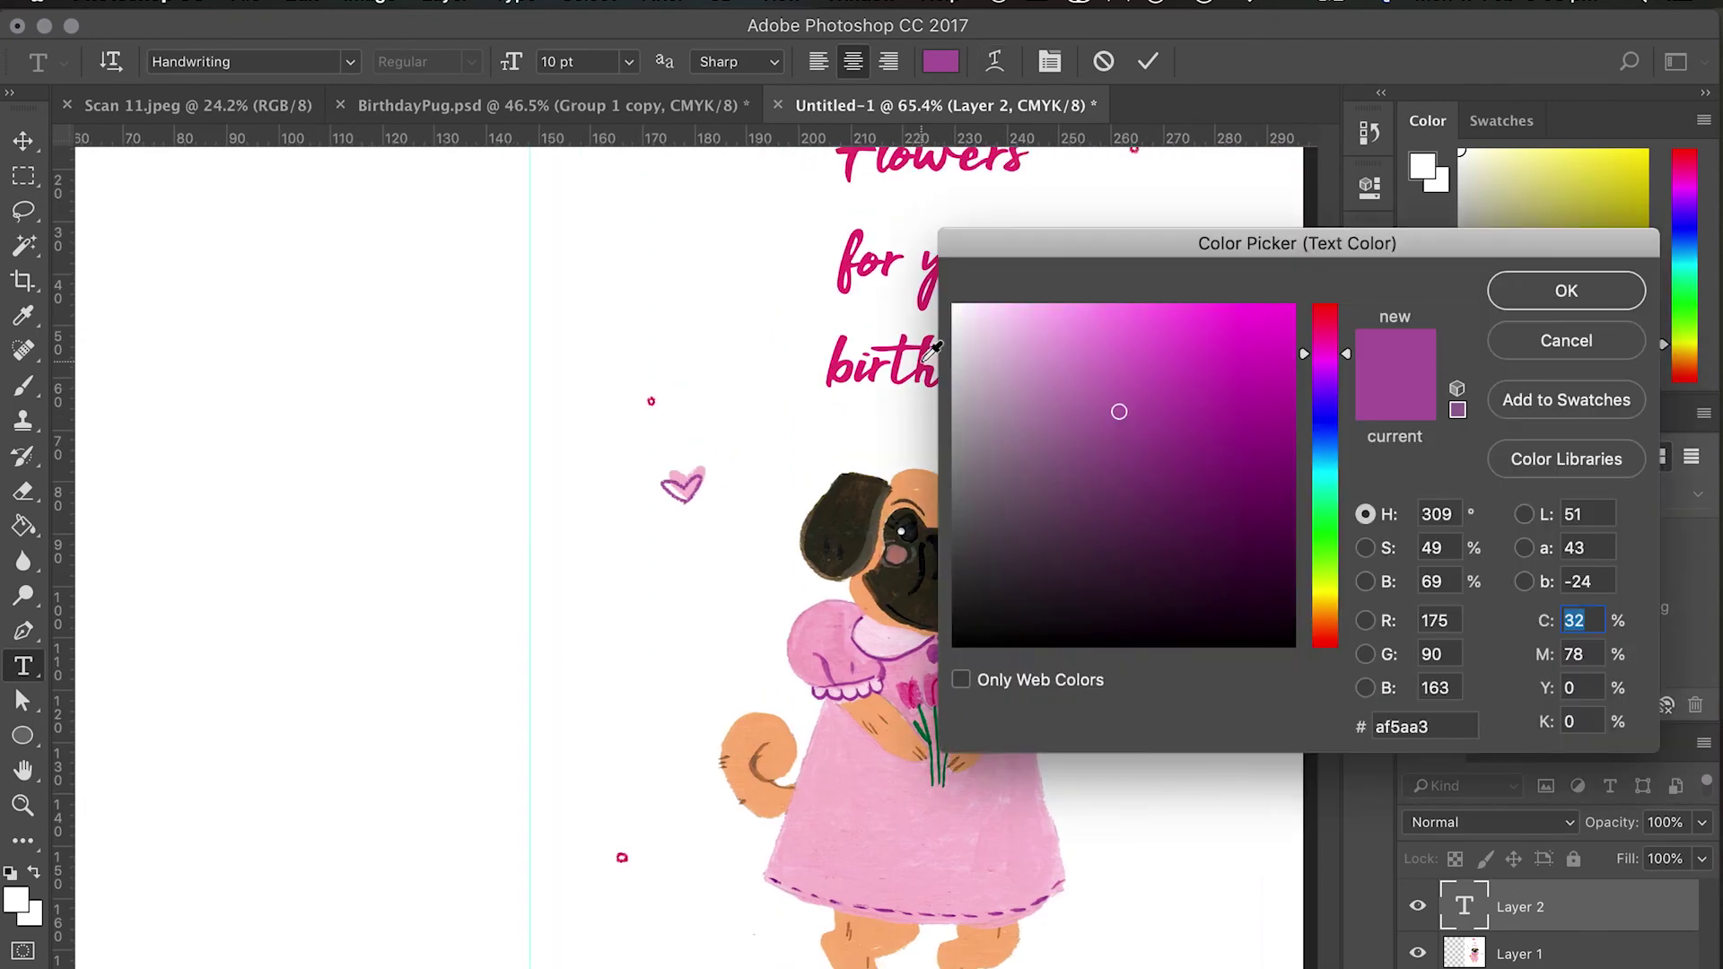
{"action": "left_click", "coordinate": [933, 348]}
{"action": "key", "text": "Return"}
{"action": "scroll", "coordinate": [558, 731], "scroll_direction": "down", "scroll_amount": 5}
{"action": "scroll", "coordinate": [557, 731], "scroll_direction": "left", "scroll_amount": 5}
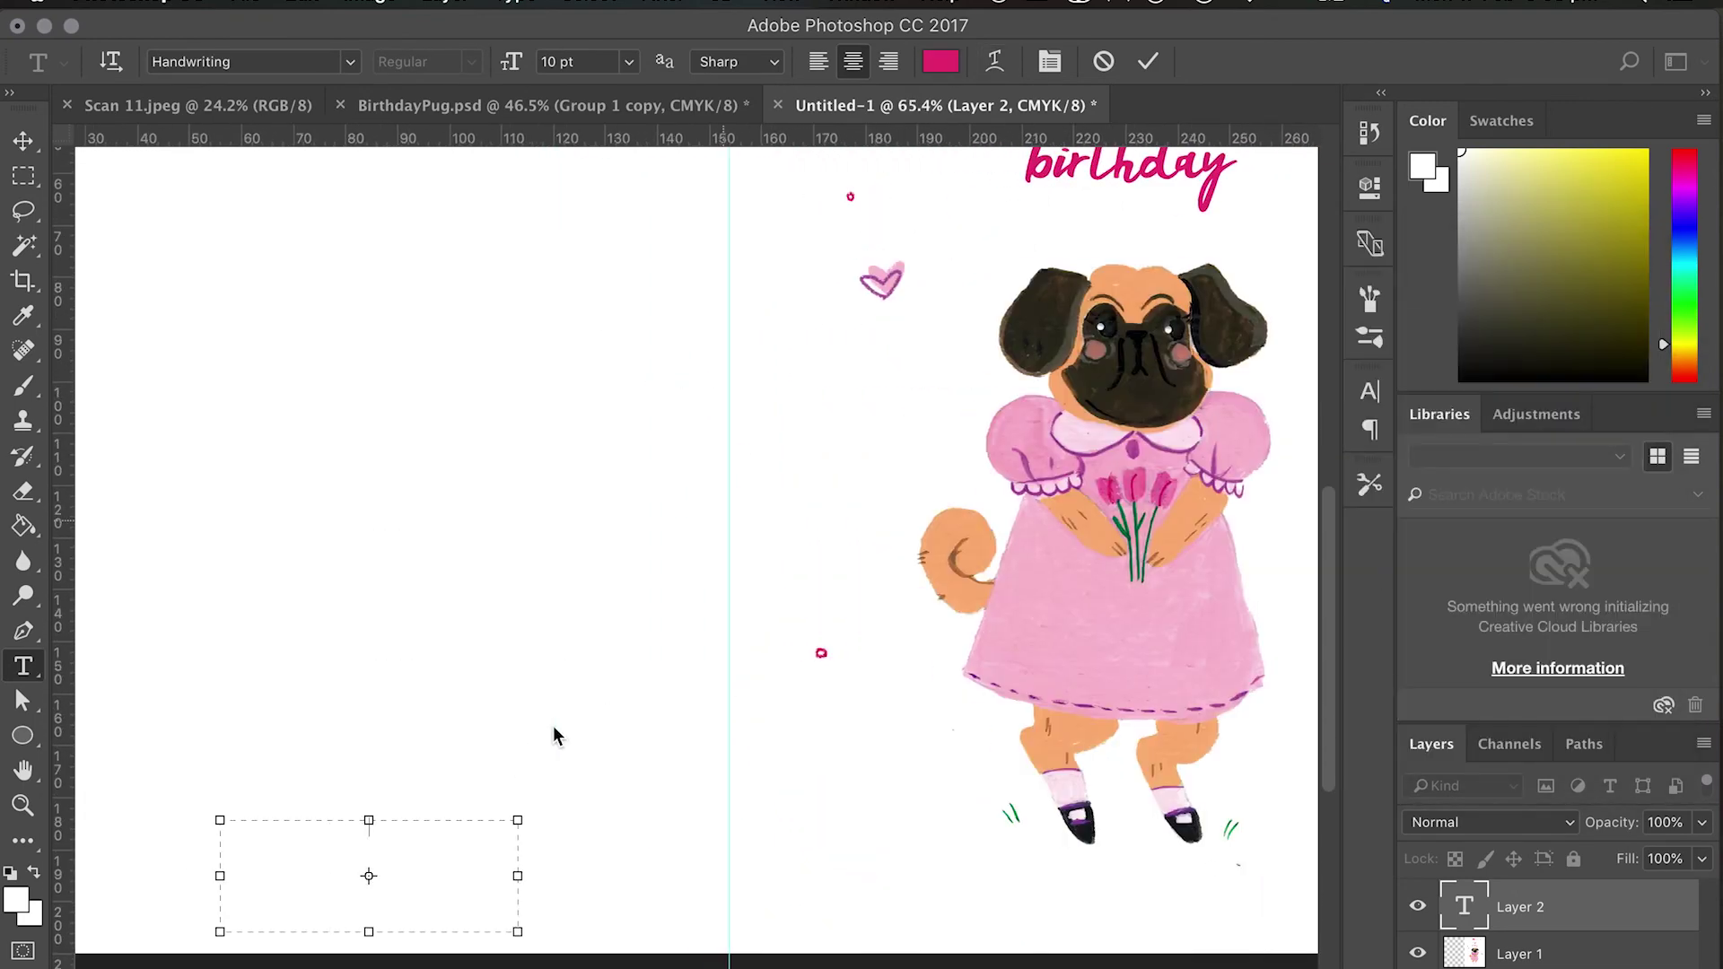
Type three lines: the artist's name, social handle and website.
{"action": "type", "text": "Maxie Gonzales"}
{"action": "key", "text": "Return"}
{"action": "type", "text": "@maxieTV"}
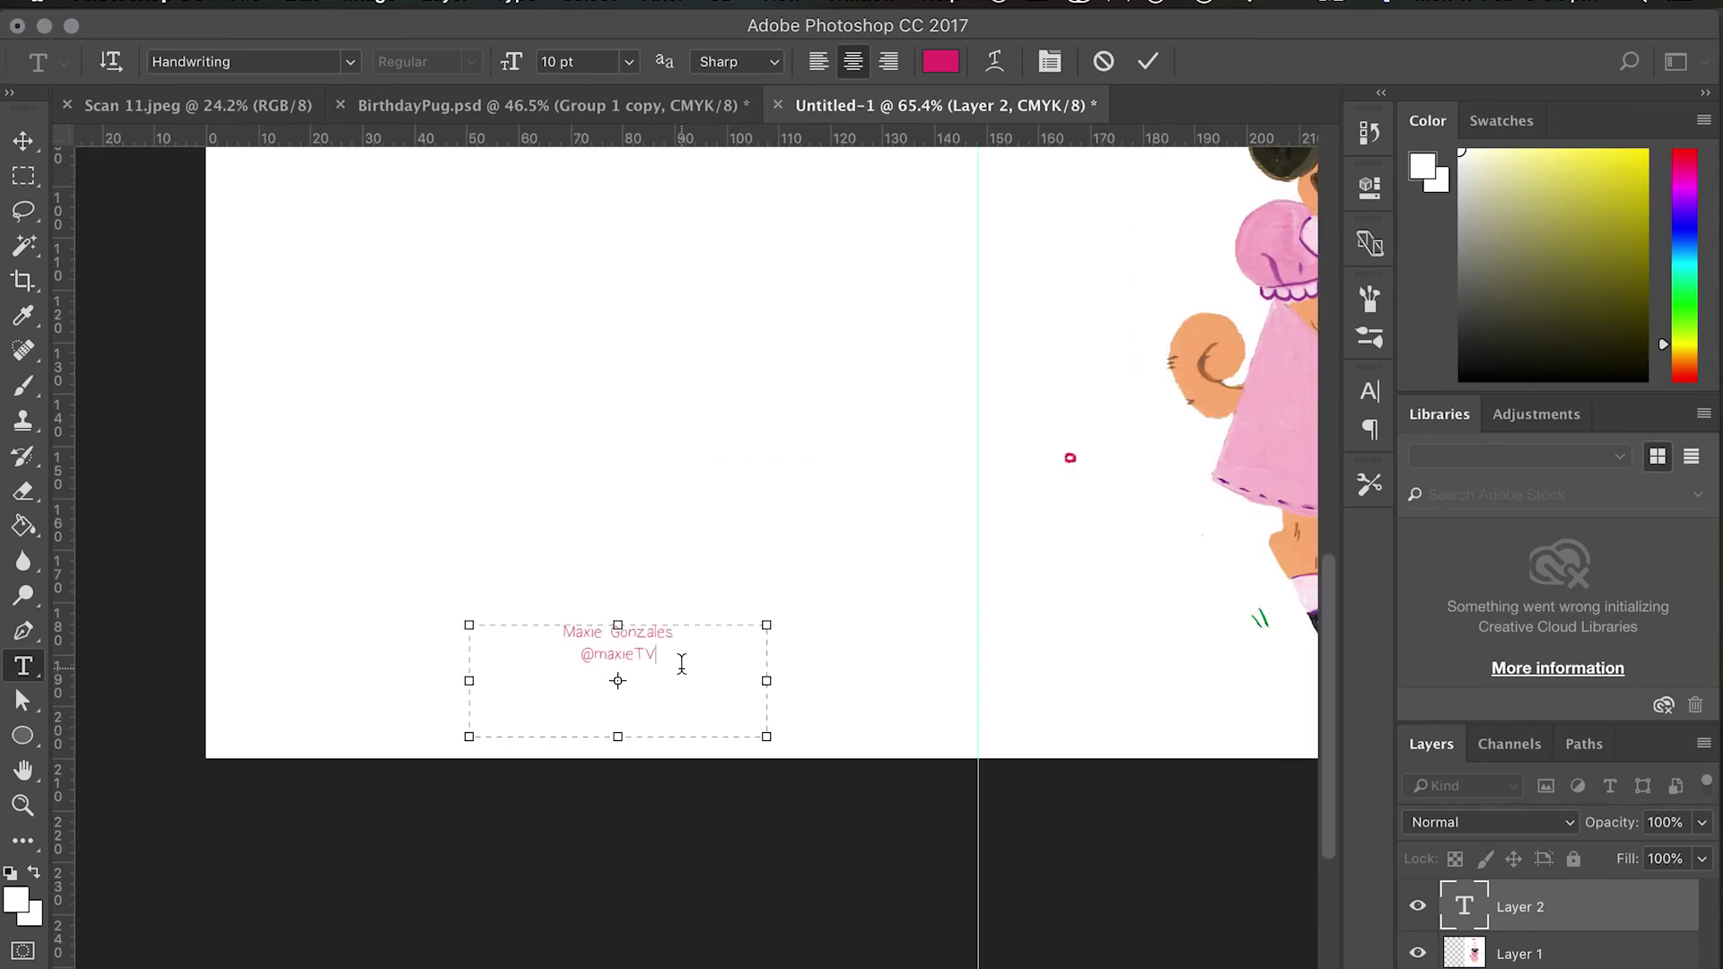
{"action": "key", "text": "Return"}
{"action": "type", "text": "maxieteevee.com"}
Set the contact text to 16 pt and nudge it slightly lower-left.
{"action": "key", "text": "super+a"}
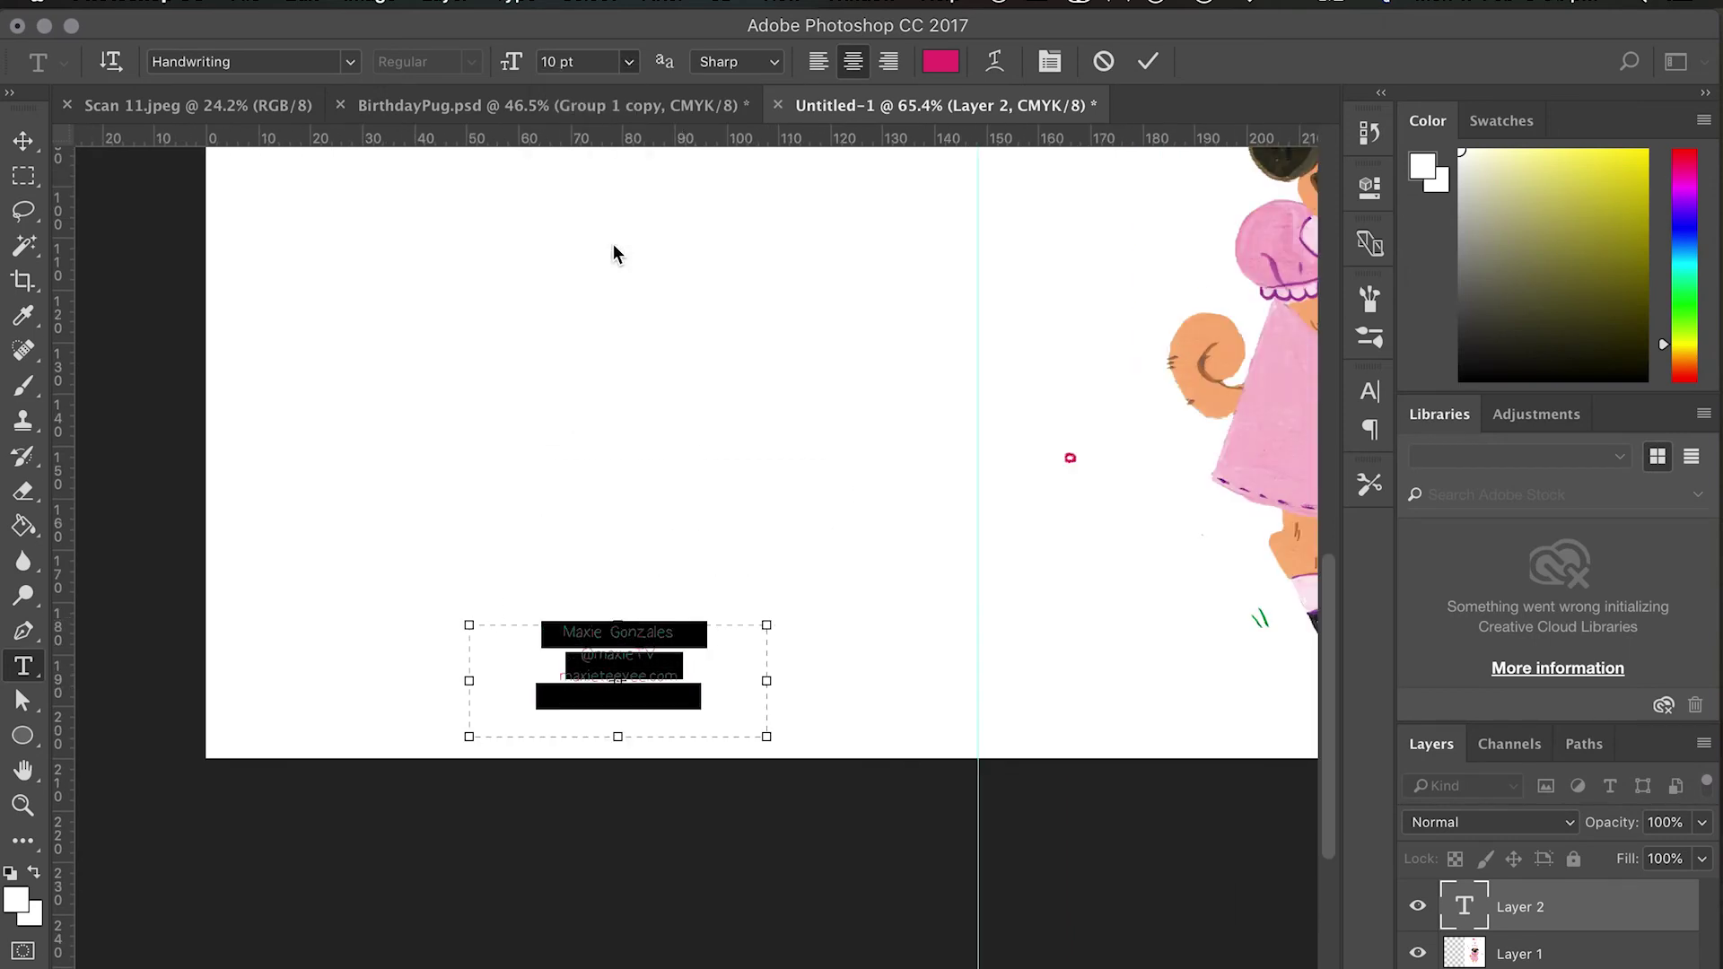
{"action": "left_click", "coordinate": [629, 61]}
{"action": "left_click", "coordinate": [587, 261]}
{"action": "key", "text": "super+Return"}
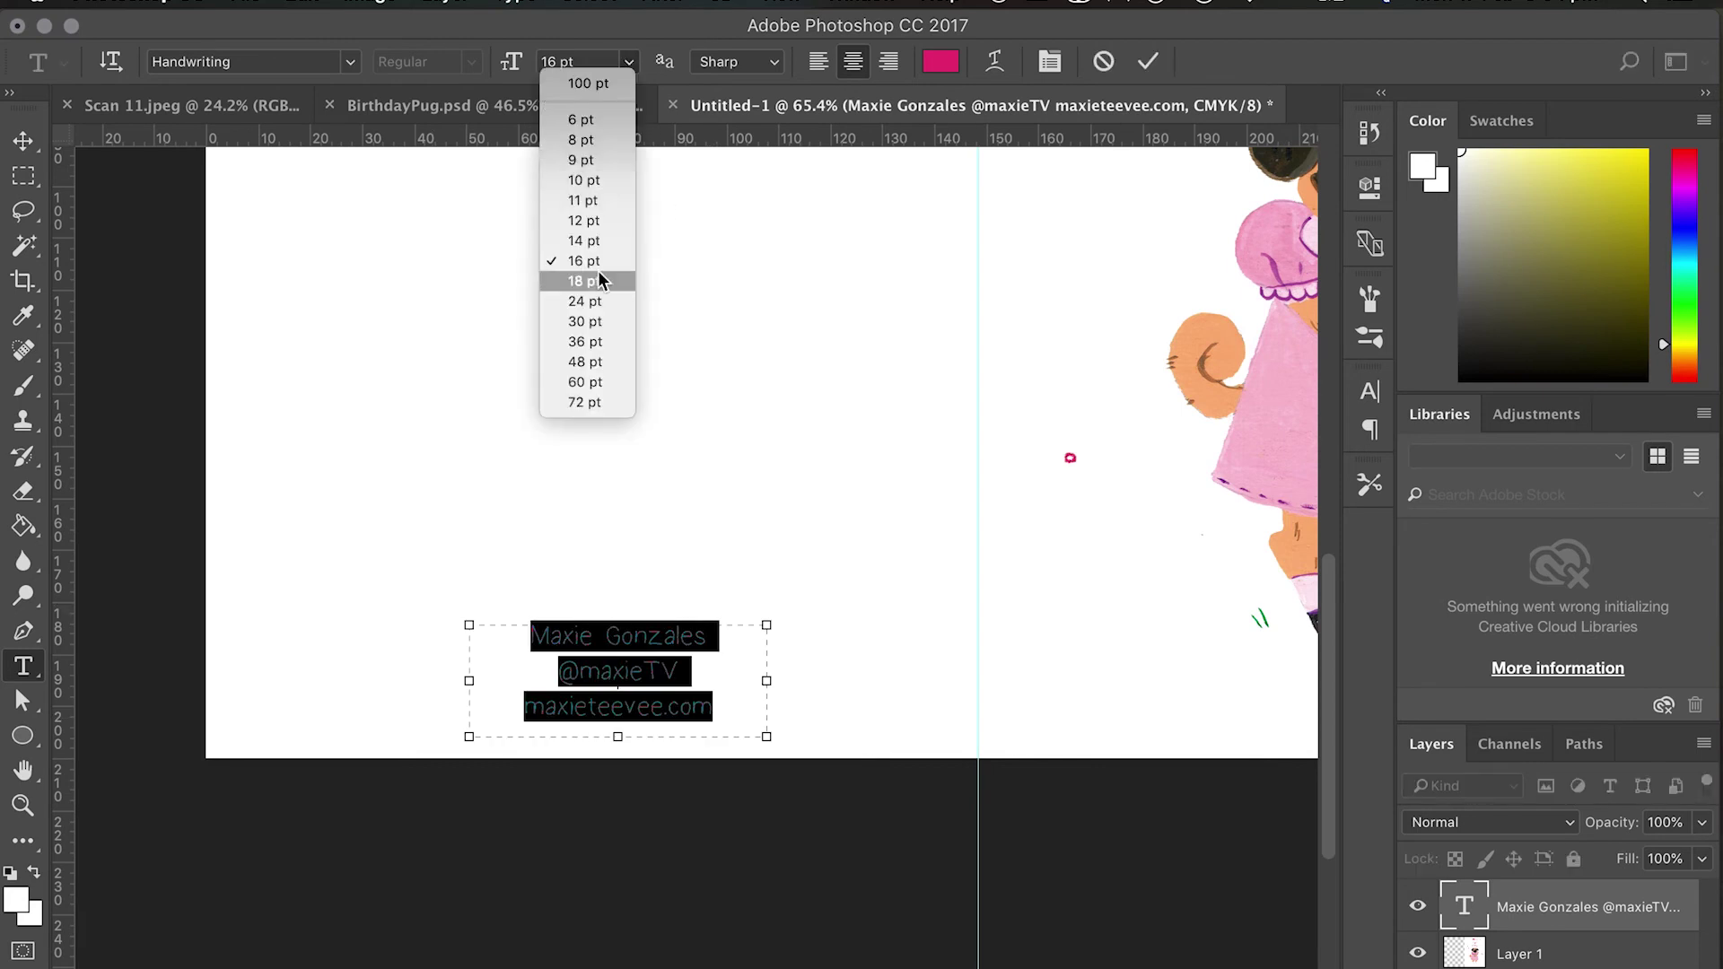
{"action": "key", "text": "v"}
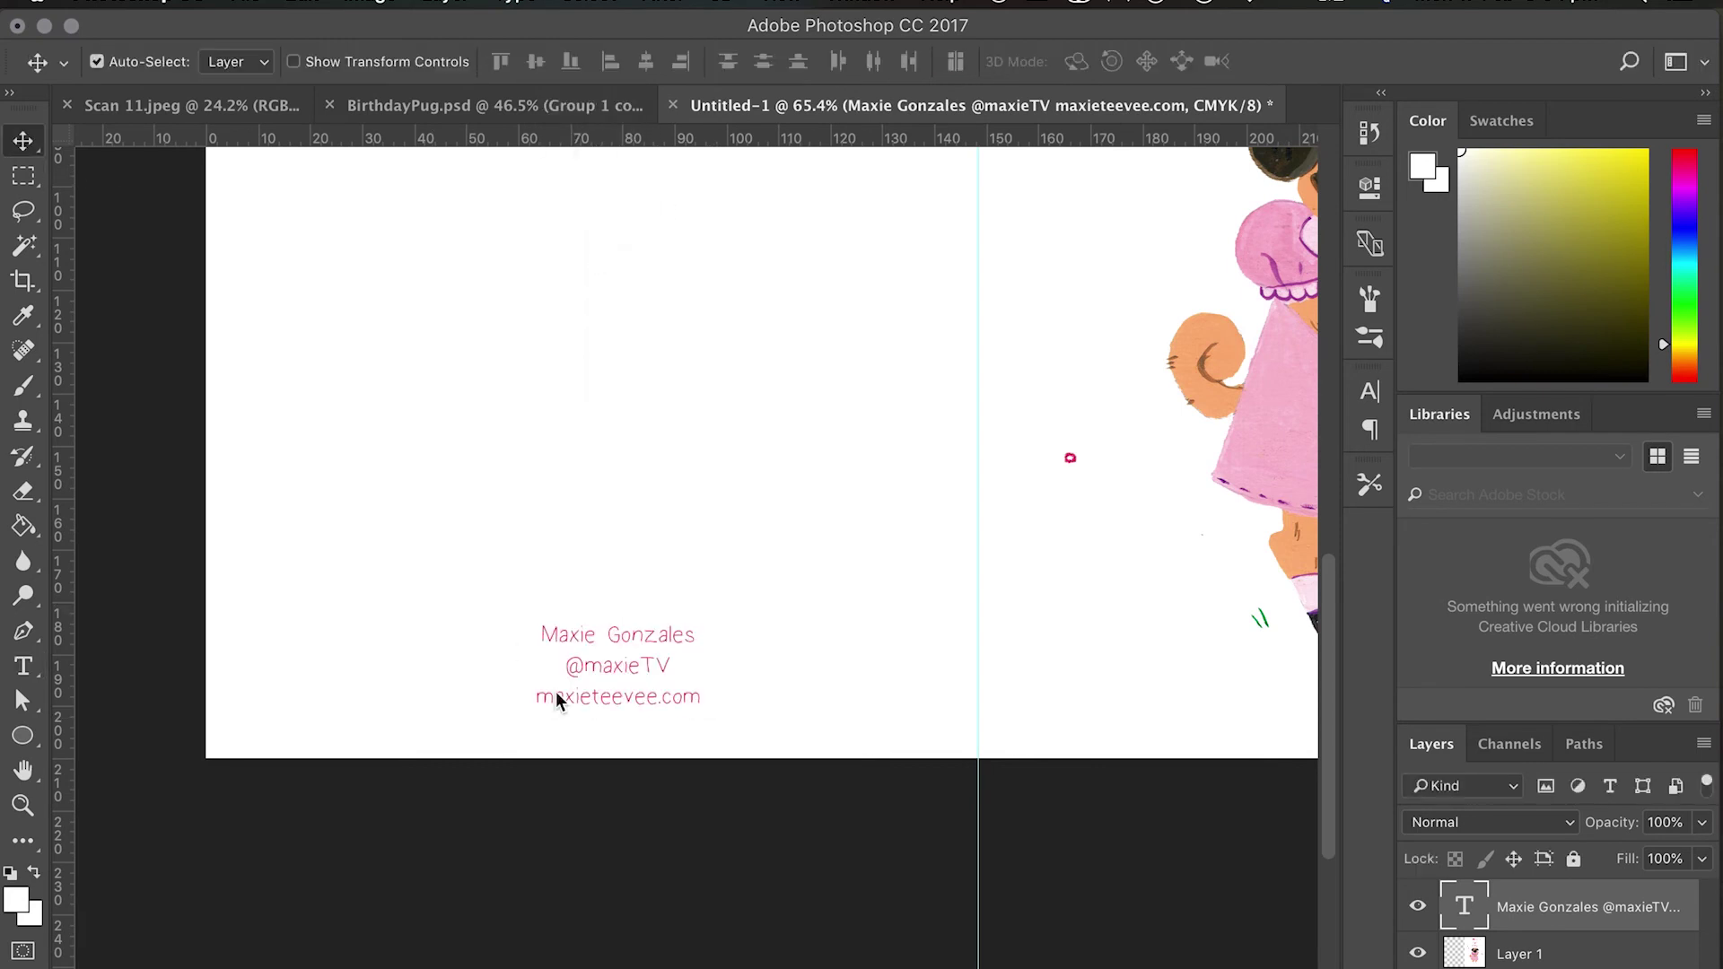
{"action": "left_click_drag", "start_coordinate": [594, 691], "coordinate": [577, 703]}
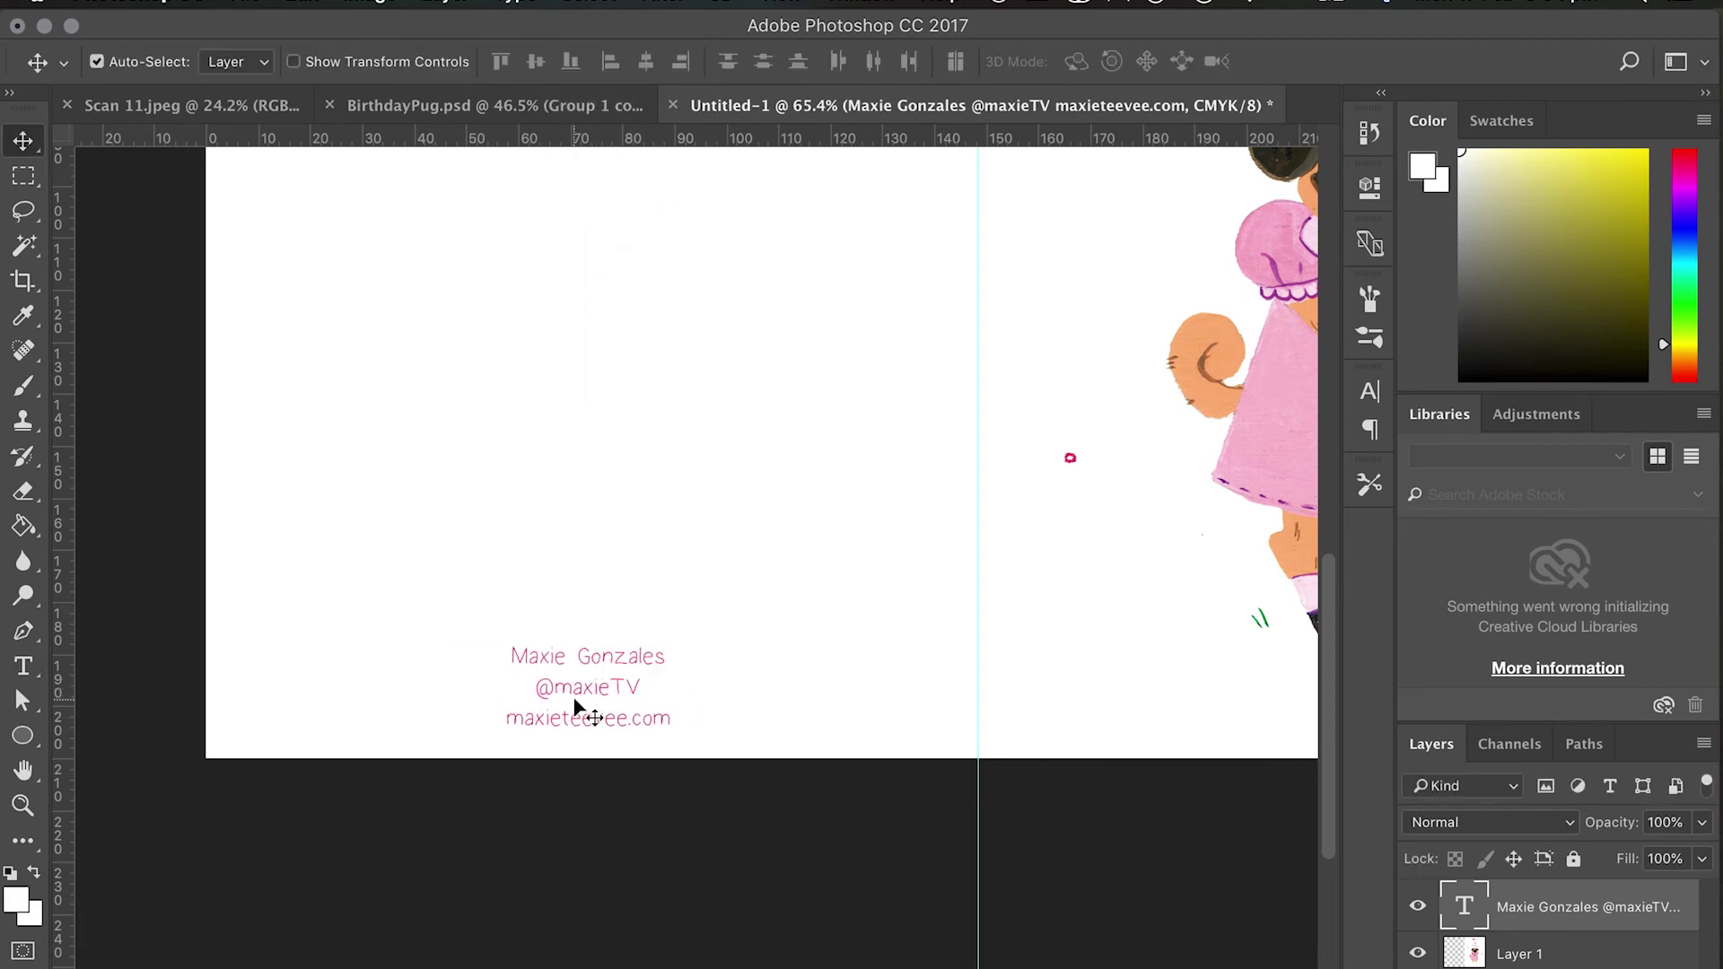
{"action": "scroll", "coordinate": [711, 703], "scroll_direction": "down", "scroll_amount": 3}
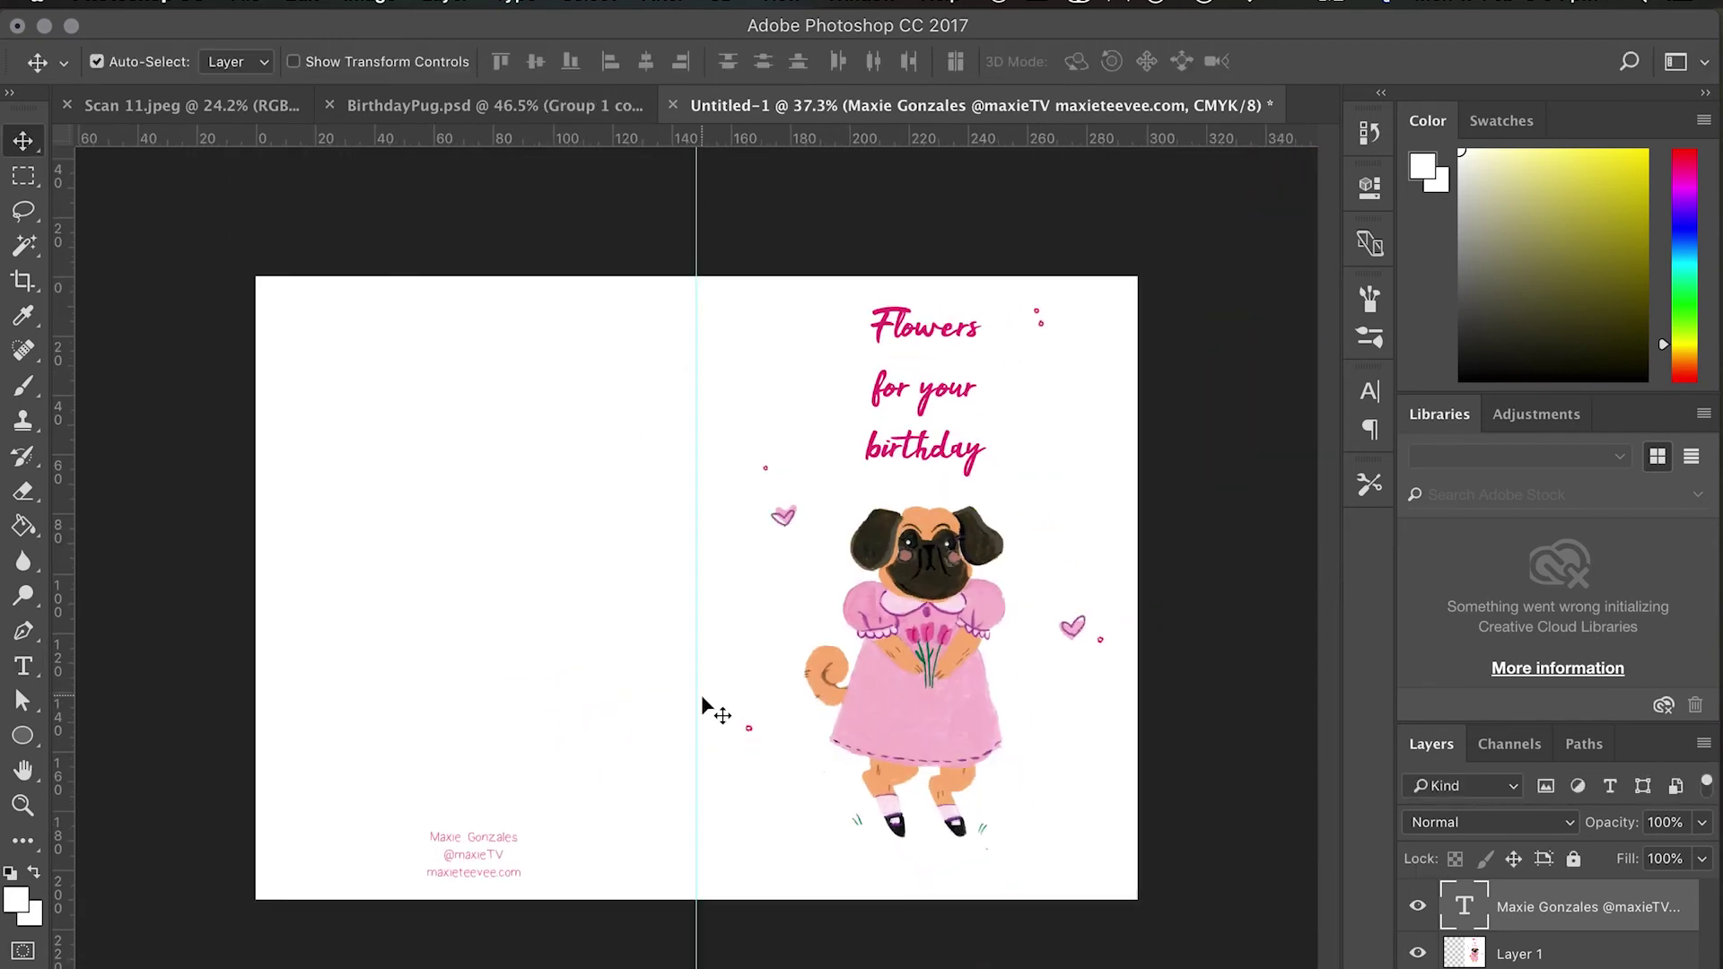